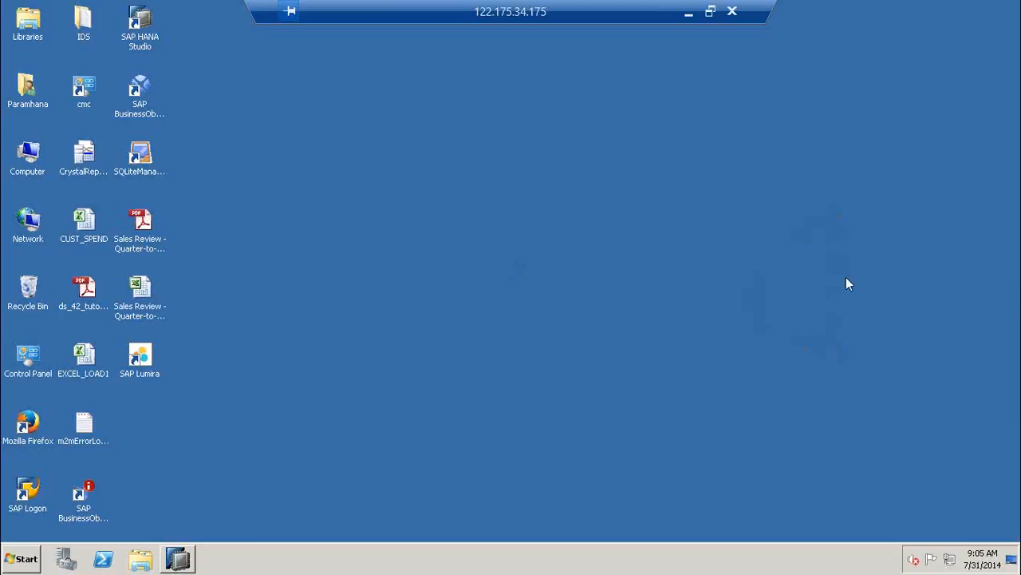
pyautogui.click(1009, 252)
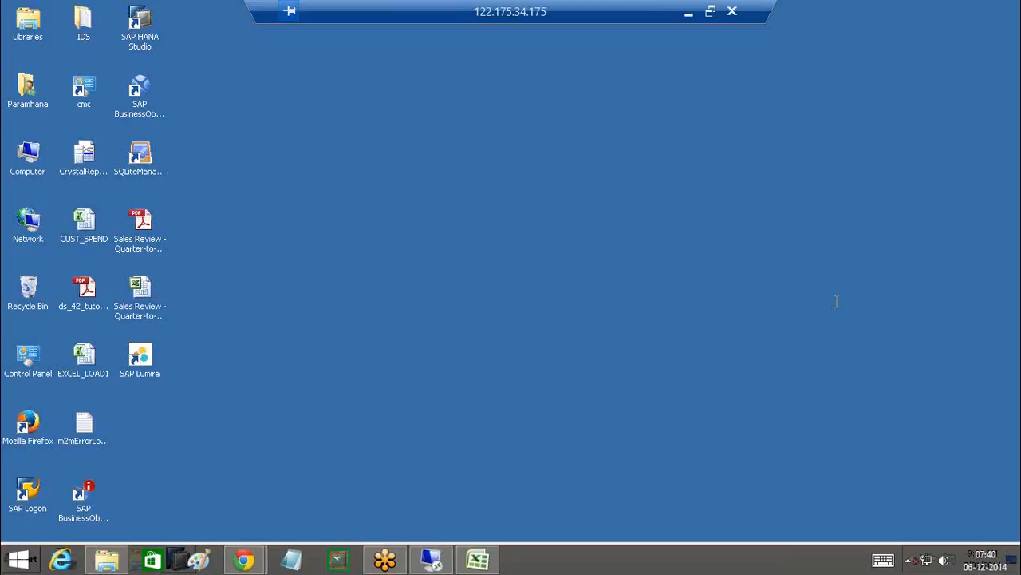
pyautogui.click(629, 326)
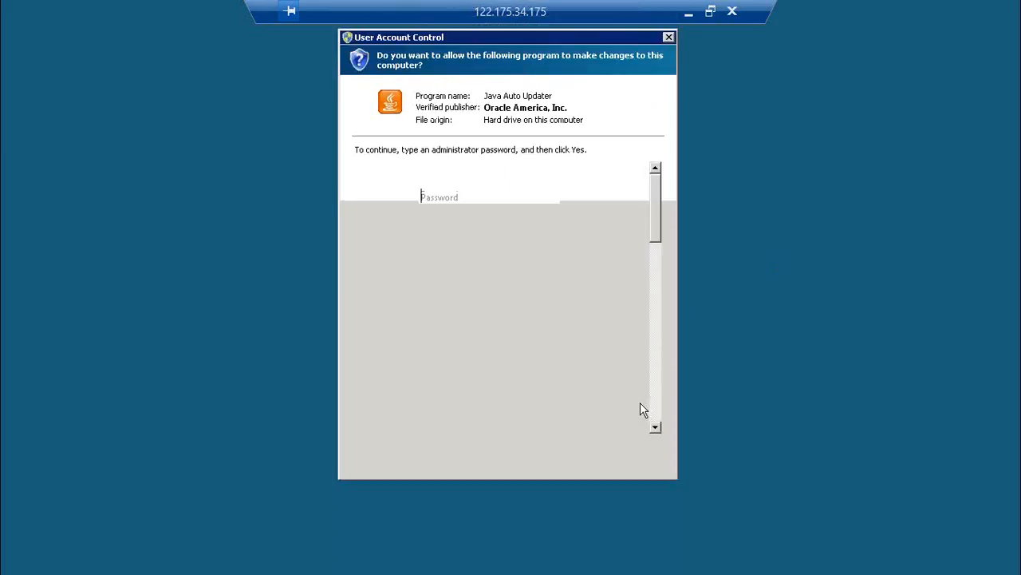
# Dismiss the Java Auto Updater permission request and bring up the SAP HANA Studio window
pyautogui.click(622, 468)
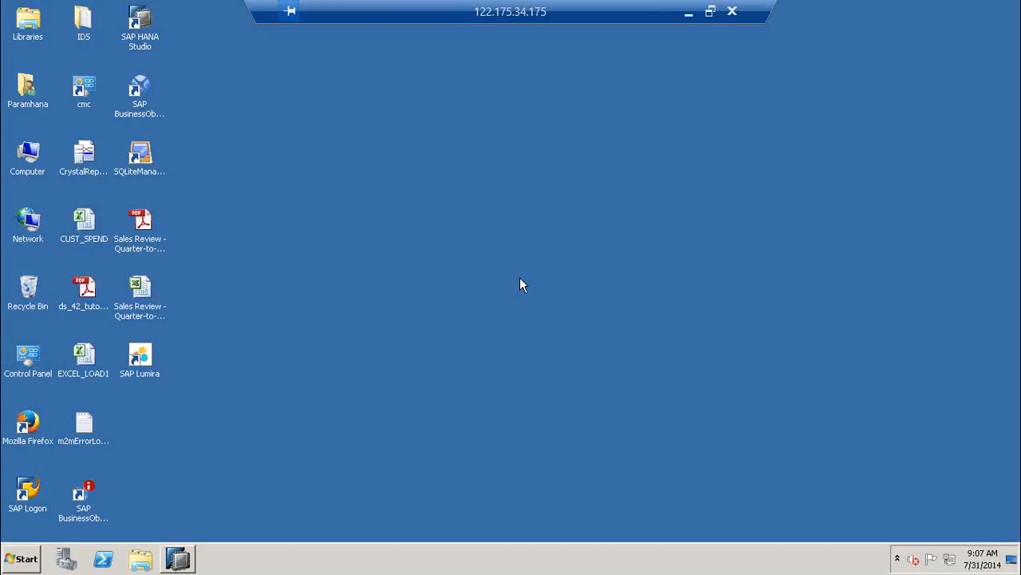
pyautogui.click(1010, 272)
pyautogui.click(178, 558)
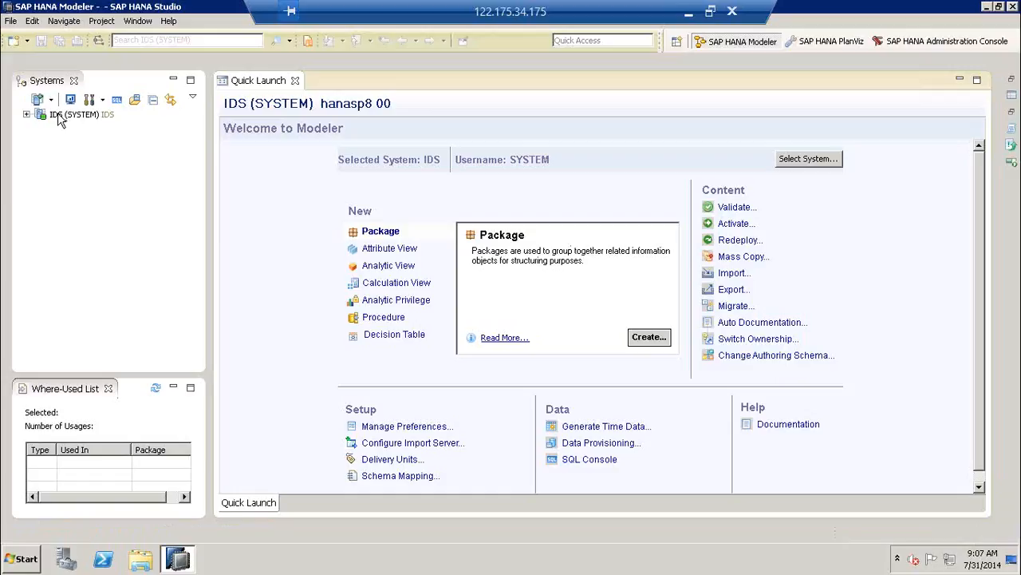
# Expand the IDS system, its Content folder and the Z_PACKAGE_SCM_PR package in the system tree
pyautogui.click(26, 116)
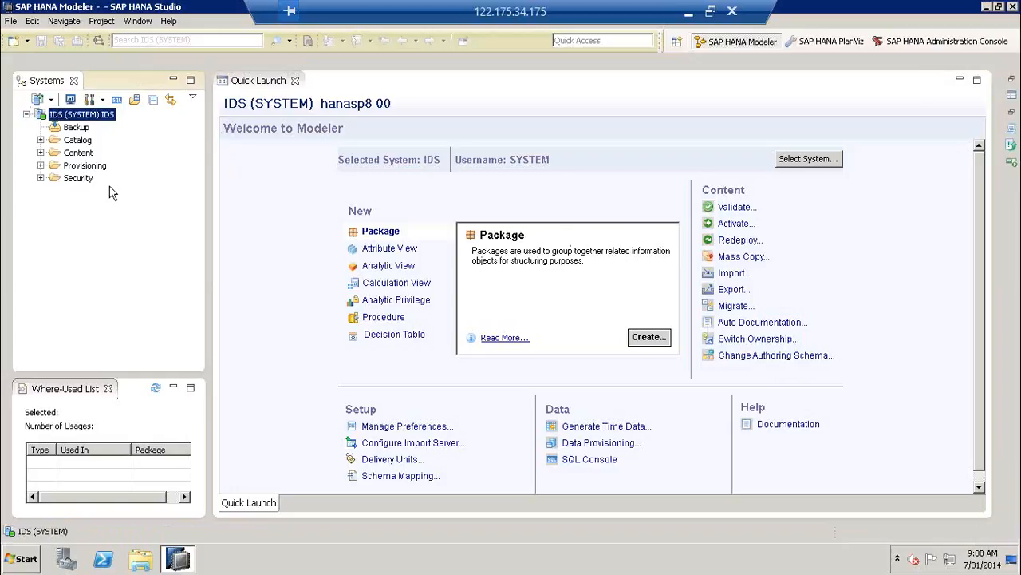
pyautogui.click(77, 152)
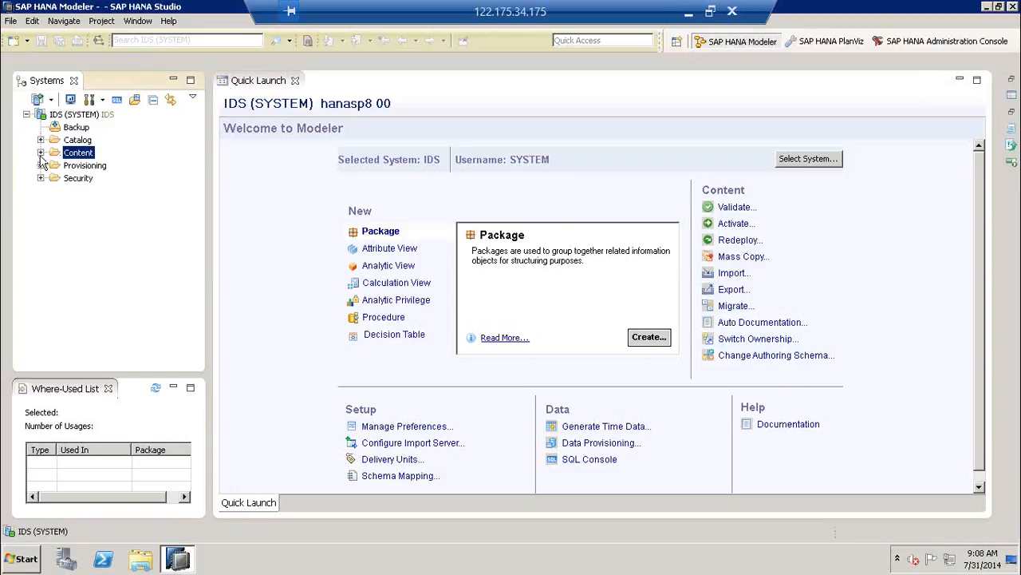
pyautogui.click(41, 152)
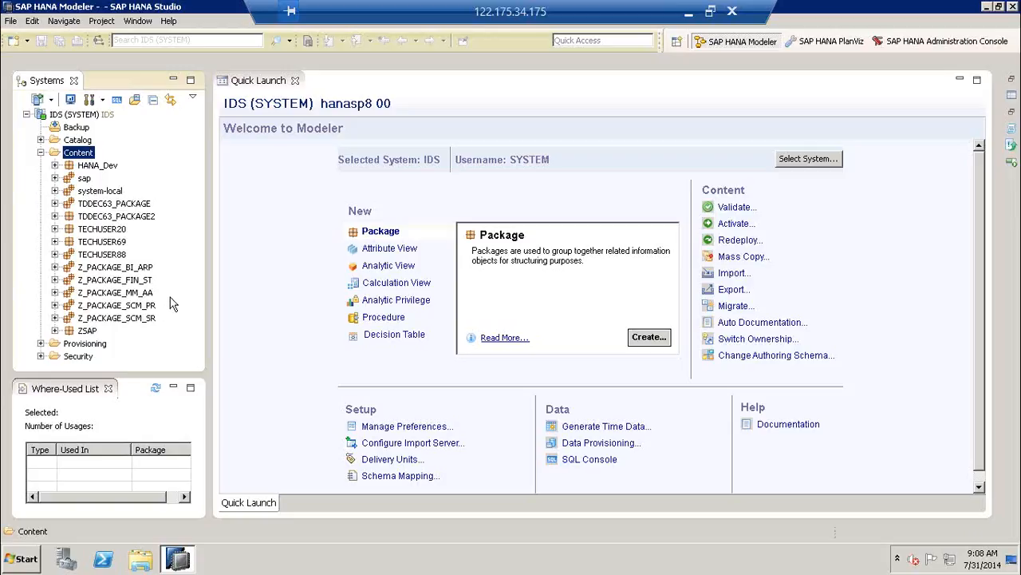
pyautogui.click(112, 306)
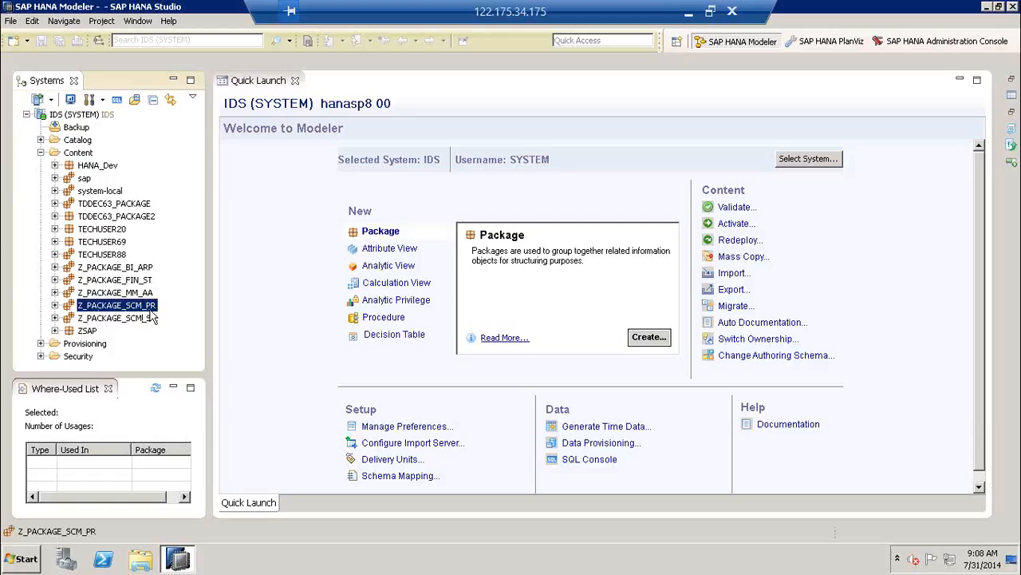
pyautogui.click(54, 306)
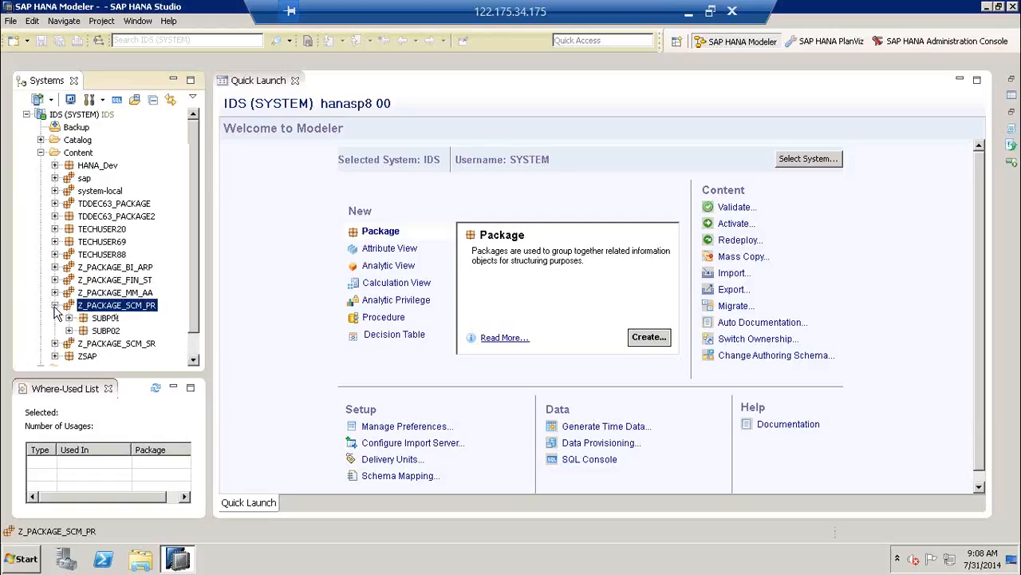
pyautogui.scroll(-2, 196, 341)
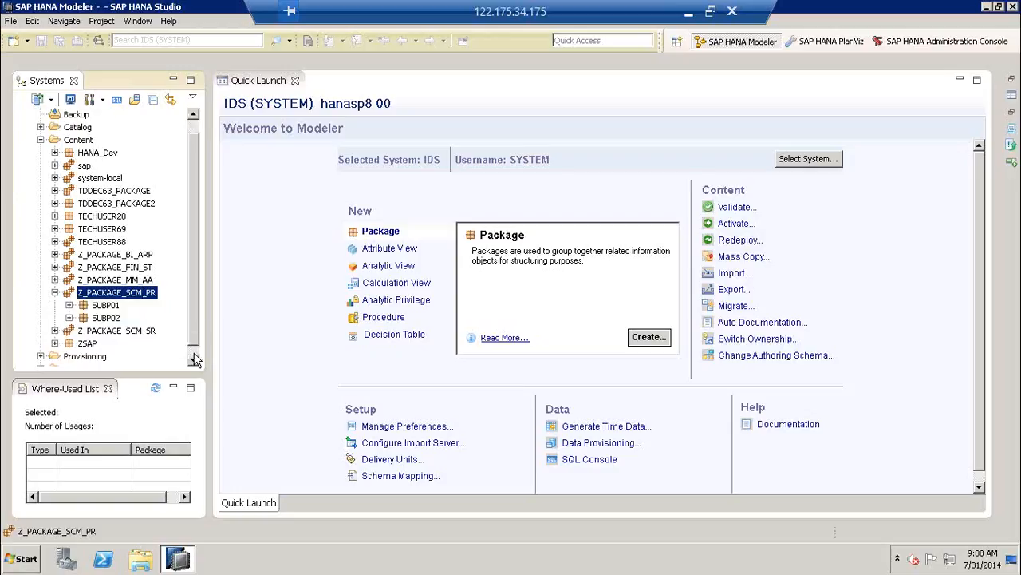
# Look at the subpackages SUBP01 and SUBP02 and their parent package Z_PACKAGE_SCM_PR
pyautogui.click(108, 294)
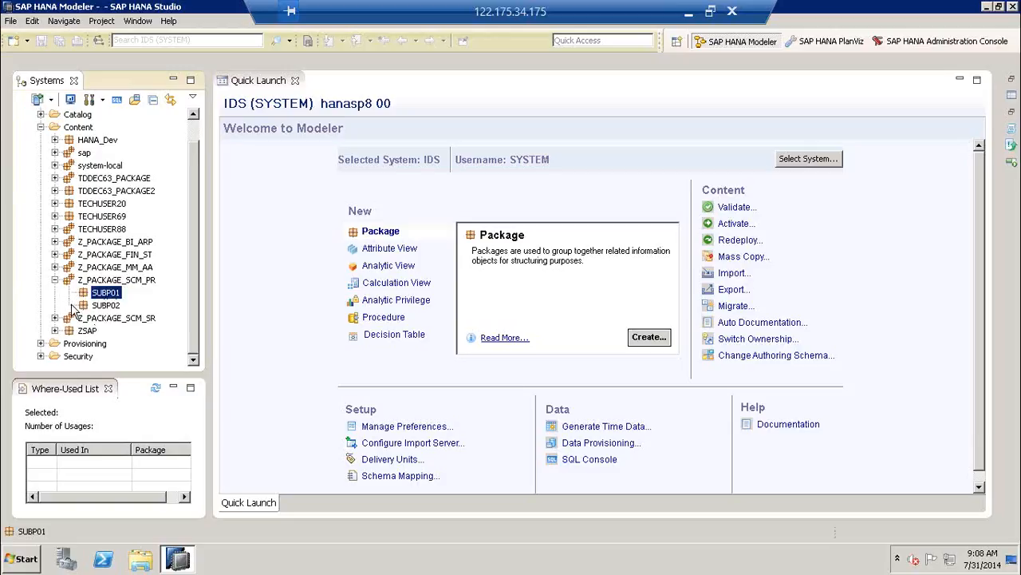
pyautogui.click(113, 306)
pyautogui.click(118, 296)
pyautogui.click(114, 307)
pyautogui.click(117, 296)
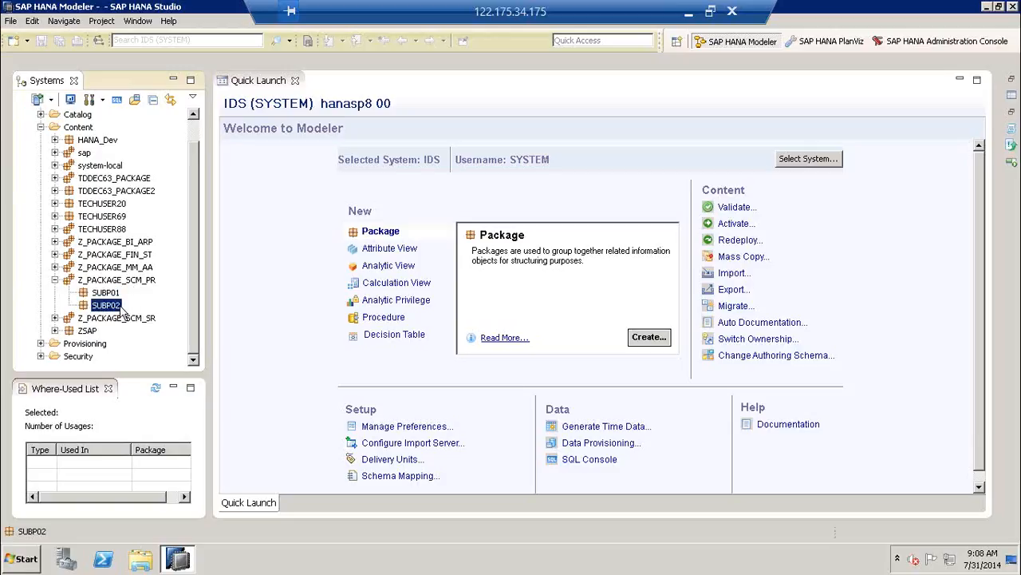
pyautogui.click(120, 283)
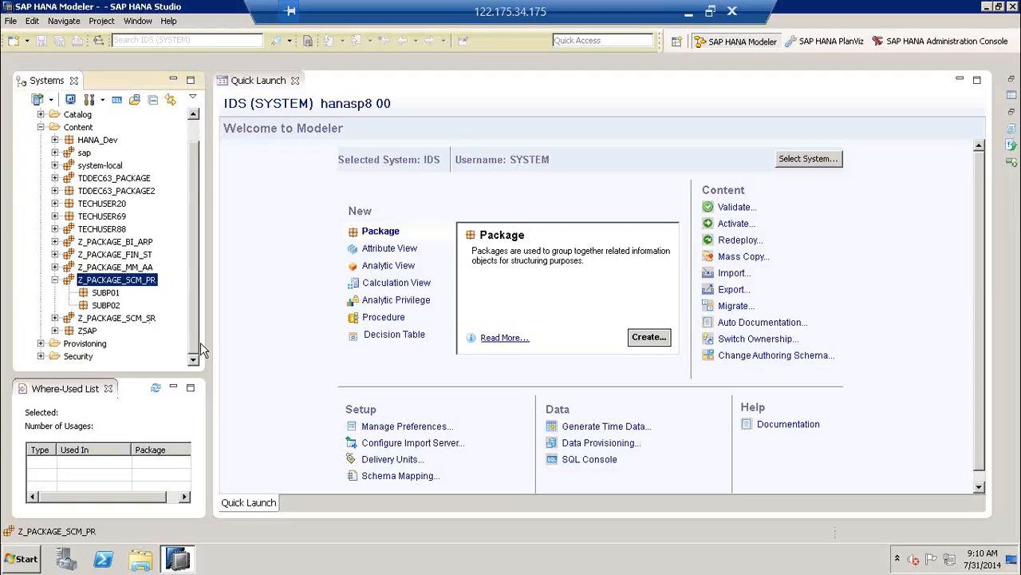
# Switch to the Training_Project workbook in Excel and fill the package, attribute view and analytic view rows (I10:K12) yellow
pyautogui.click(713, 13)
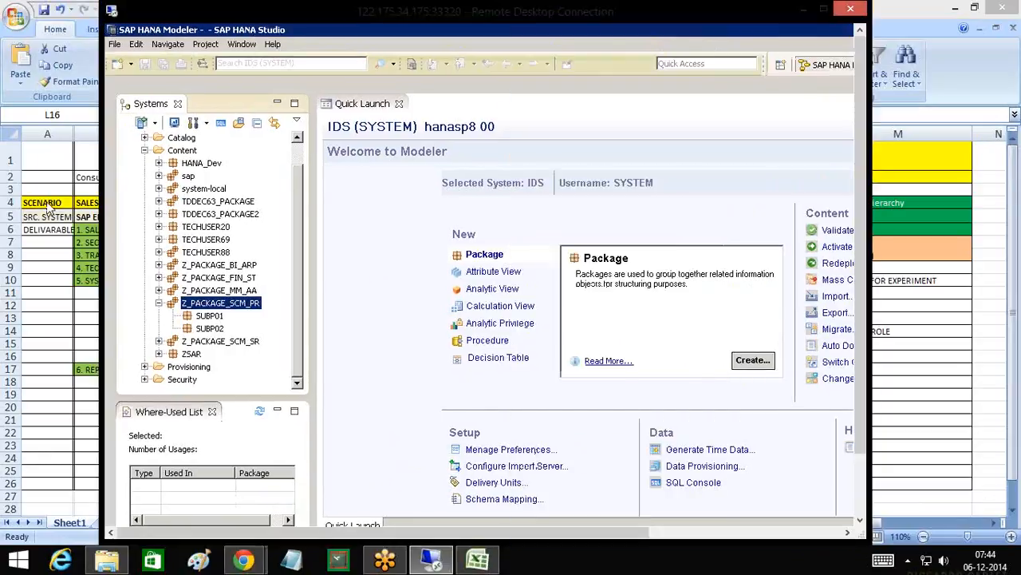
pyautogui.click(48, 204)
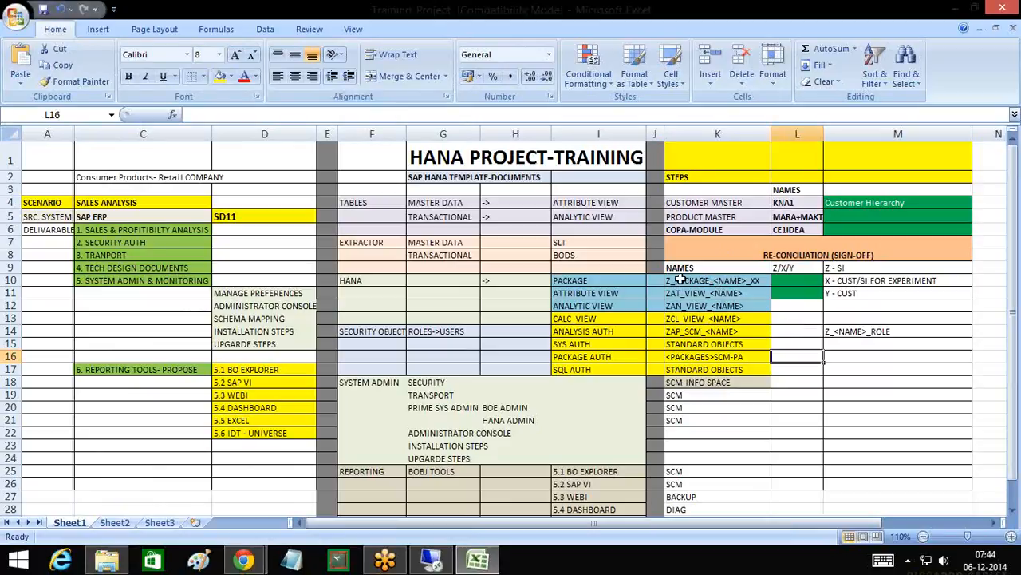
pyautogui.click(601, 283)
pyautogui.moveTo(601, 283); pyautogui.dragTo(720, 283)
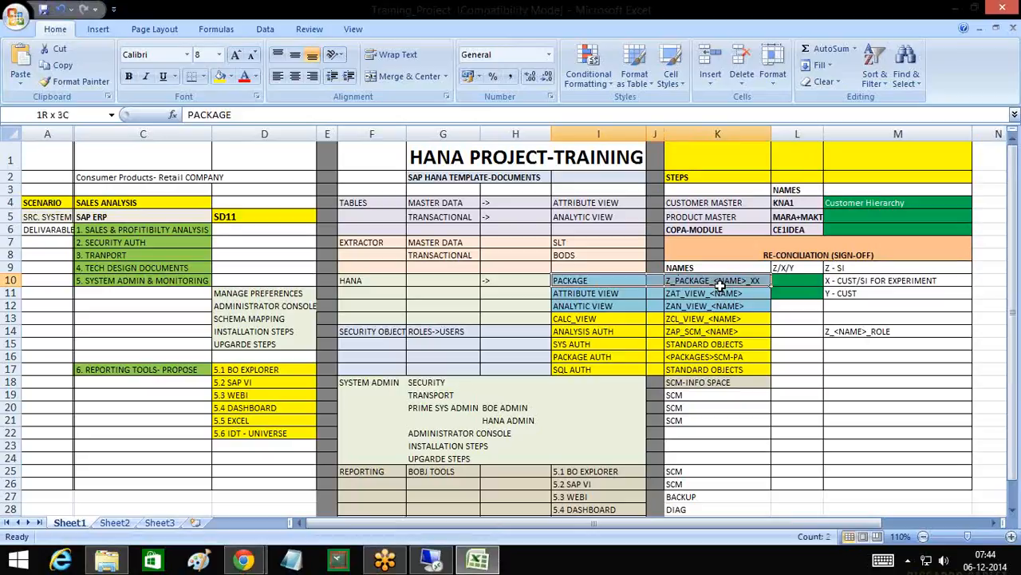
pyautogui.moveTo(721, 285); pyautogui.dragTo(718, 309)
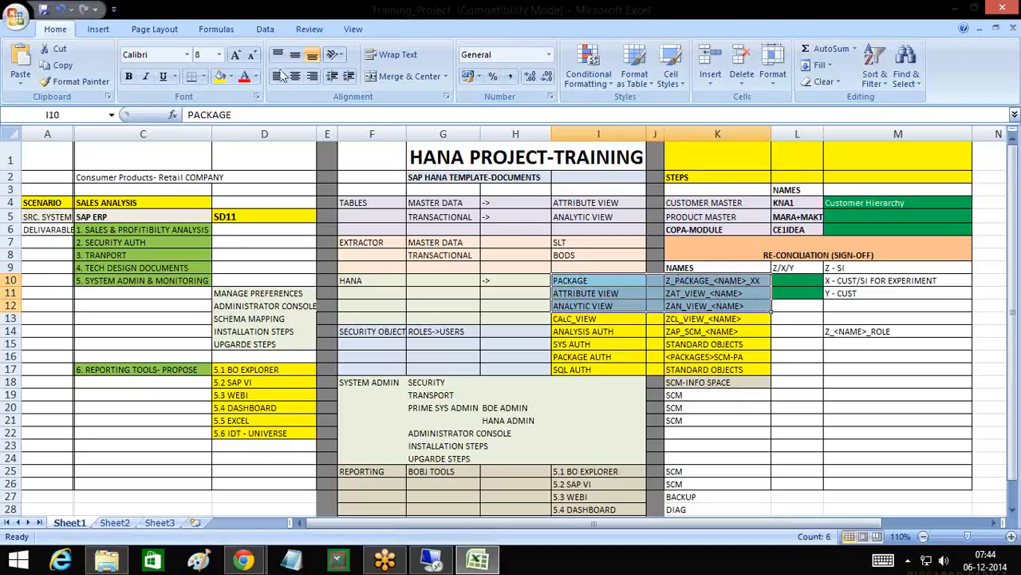
pyautogui.click(221, 76)
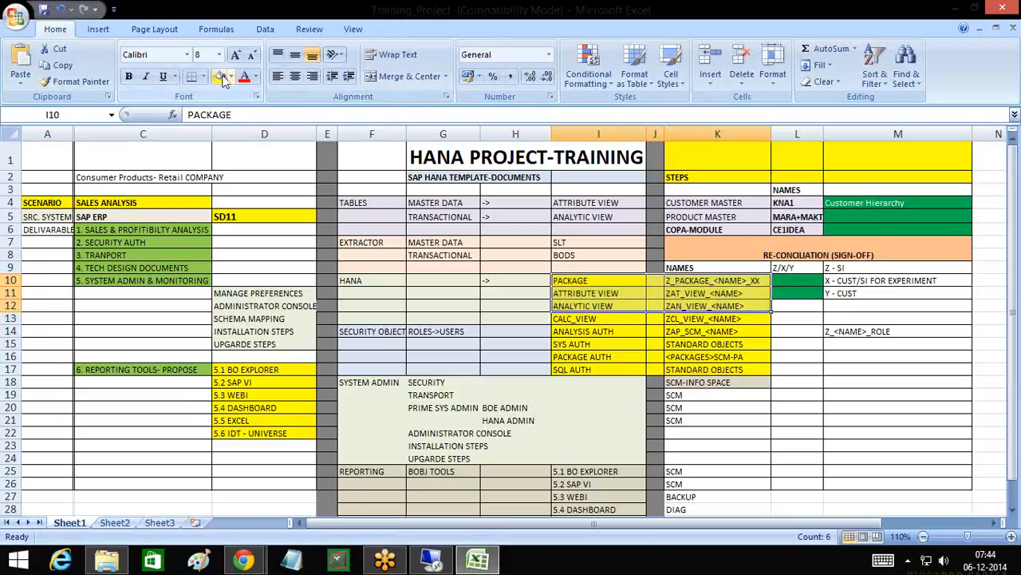
pyautogui.click(671, 343)
# Fill the Z, X and Y prefix definitions in M9:M11 yellow
pyautogui.click(682, 280)
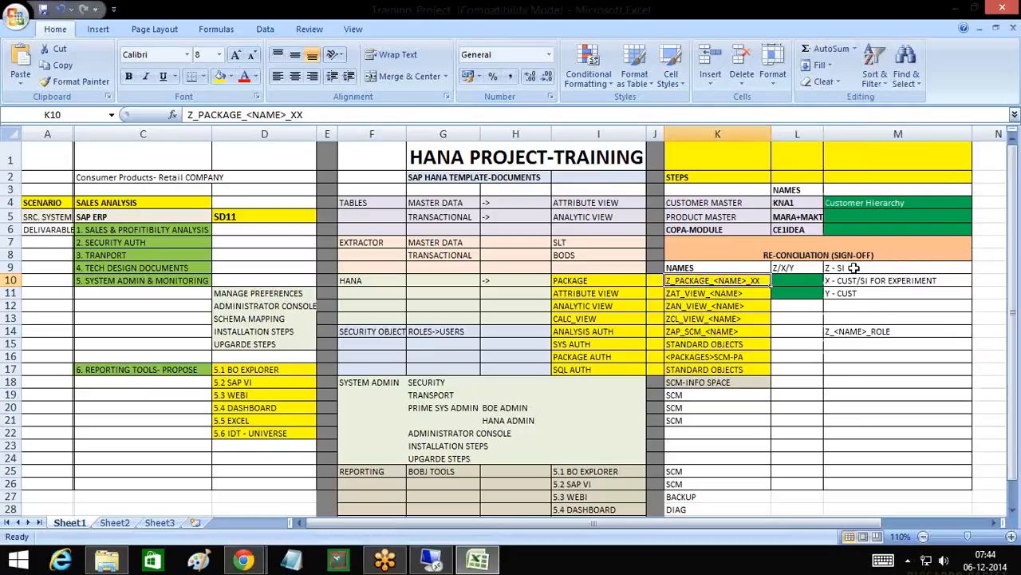
pyautogui.moveTo(854, 270); pyautogui.dragTo(854, 294)
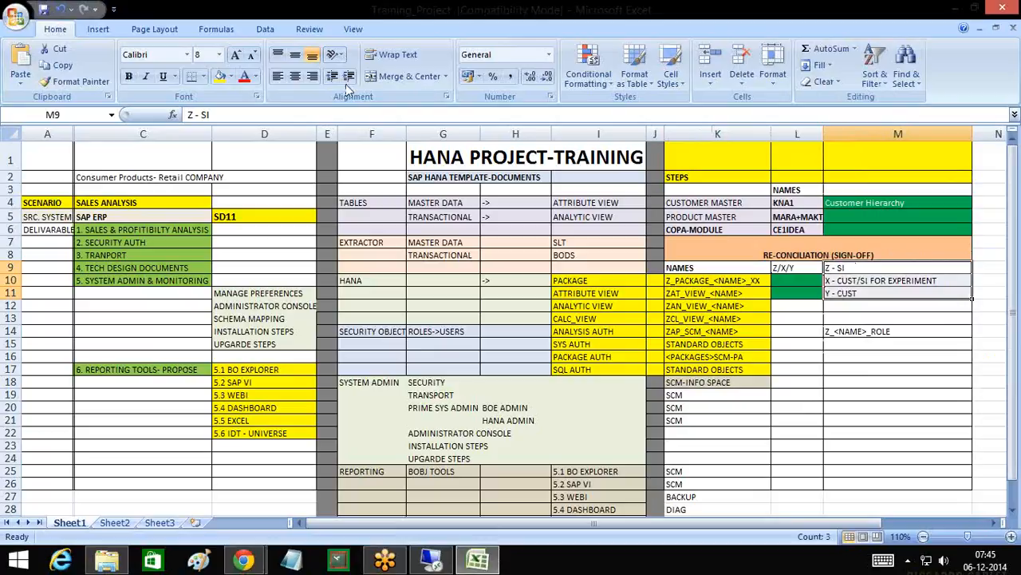
pyautogui.click(222, 80)
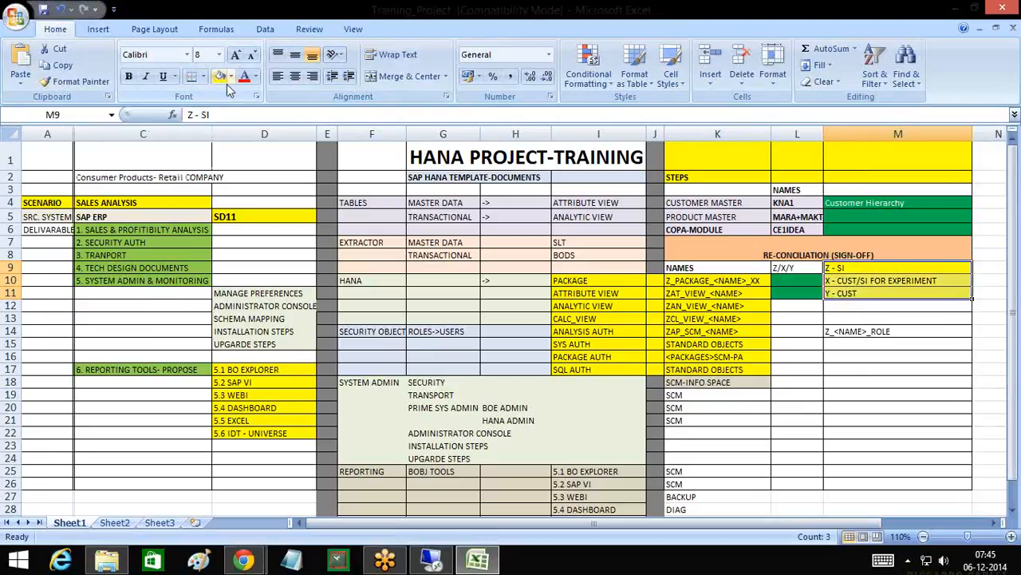
pyautogui.click(935, 357)
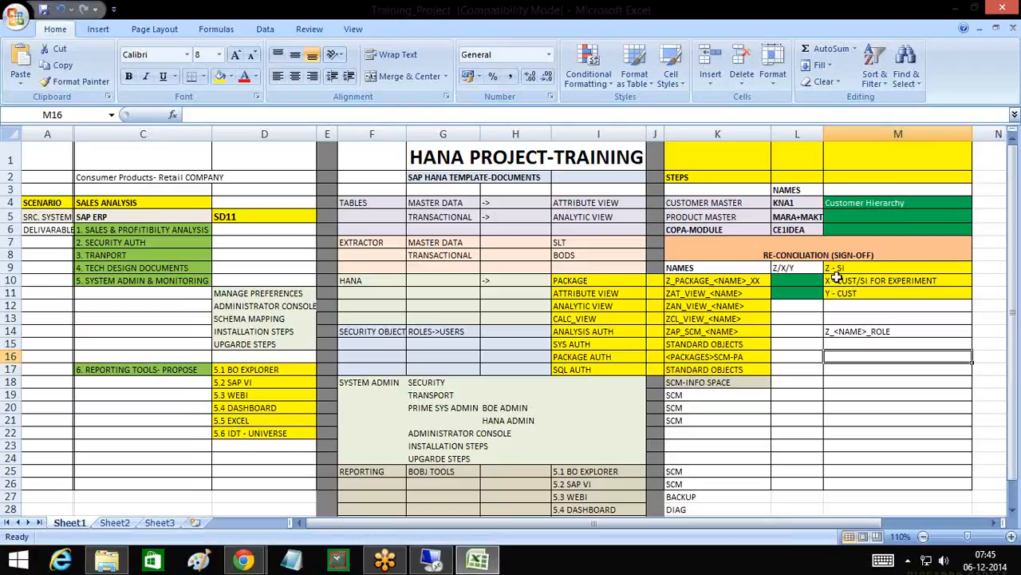
# Examine the meanings of the Z, X and Y naming prefixes in cells M9 to M11
pyautogui.click(837, 272)
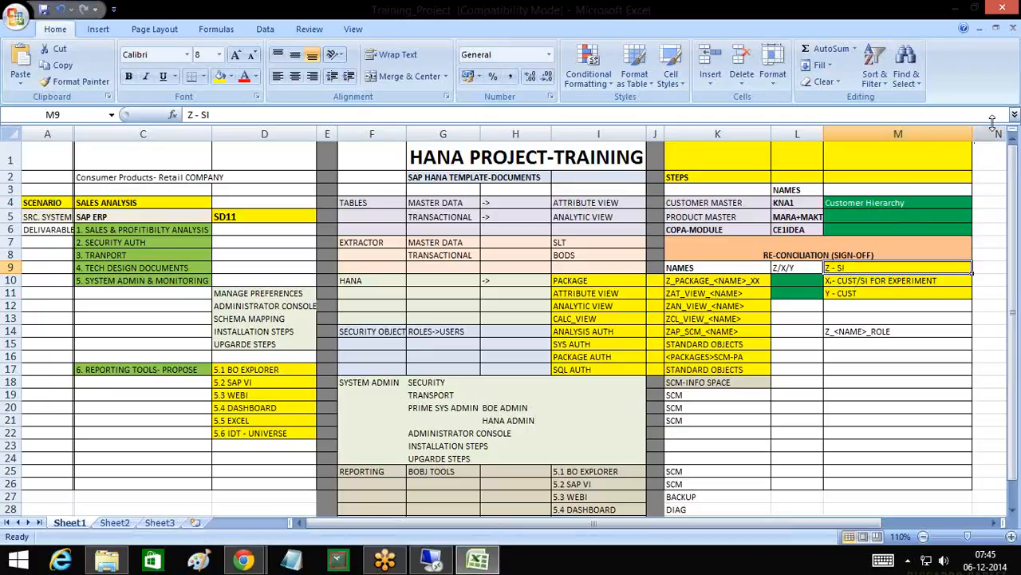
pyautogui.click(1009, 64)
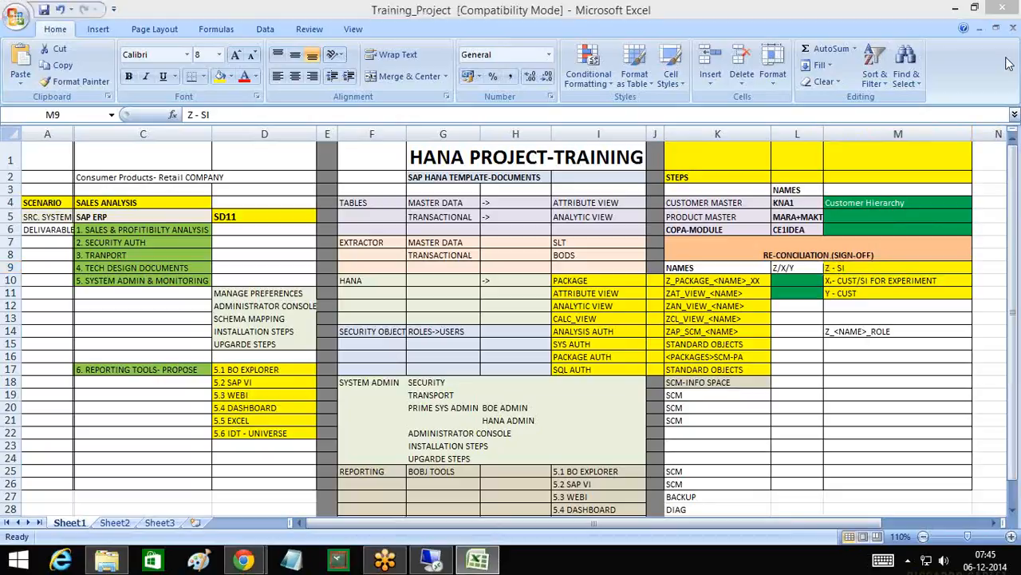
pyautogui.click(844, 269)
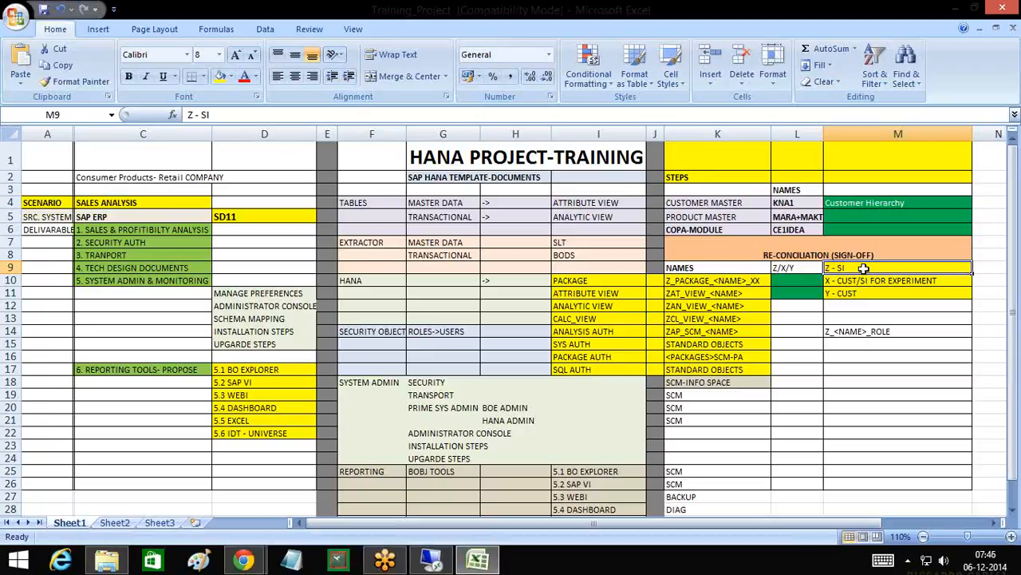
pyautogui.click(863, 281)
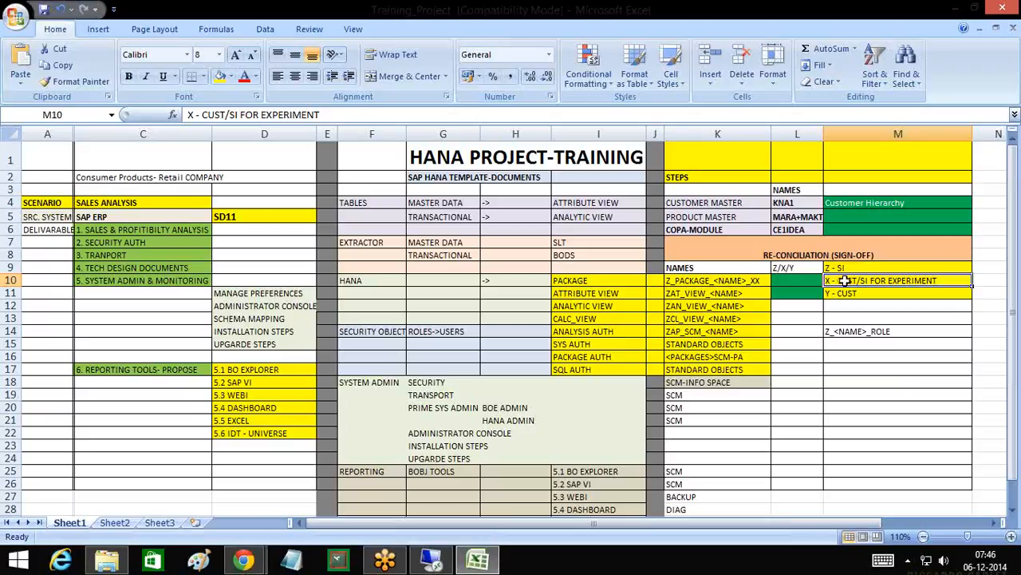
pyautogui.click(842, 294)
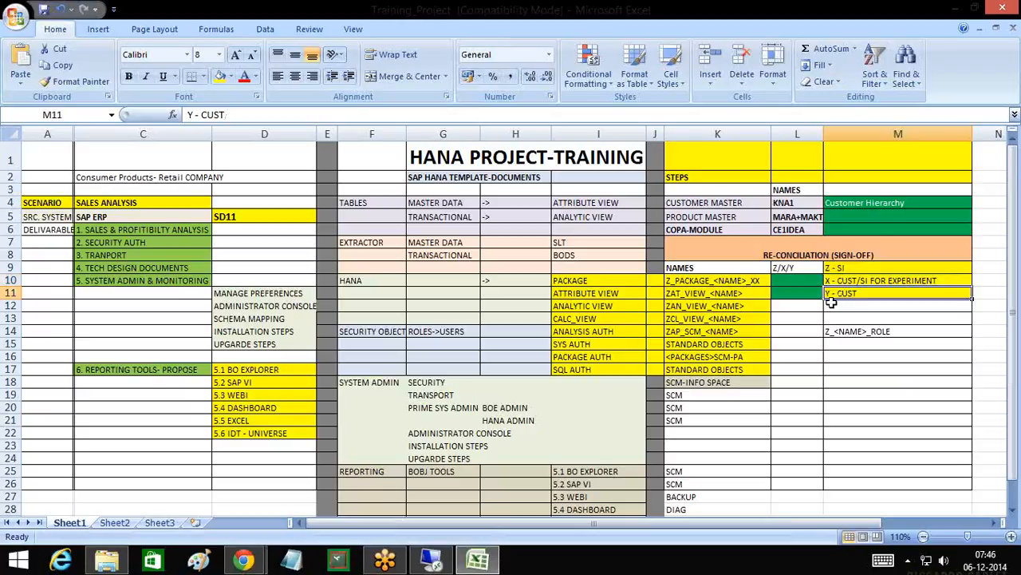
pyautogui.click(1004, 54)
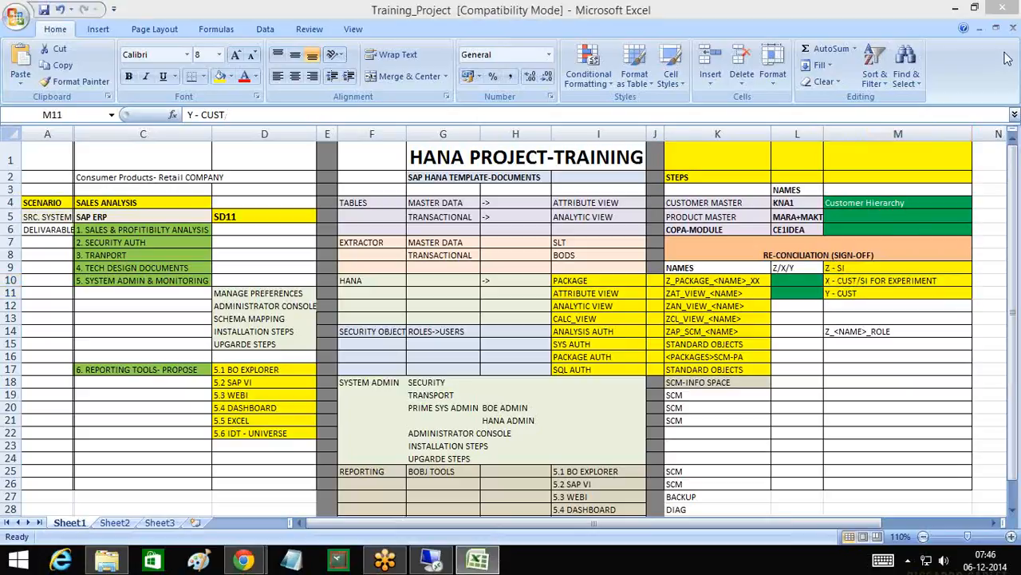
pyautogui.click(847, 297)
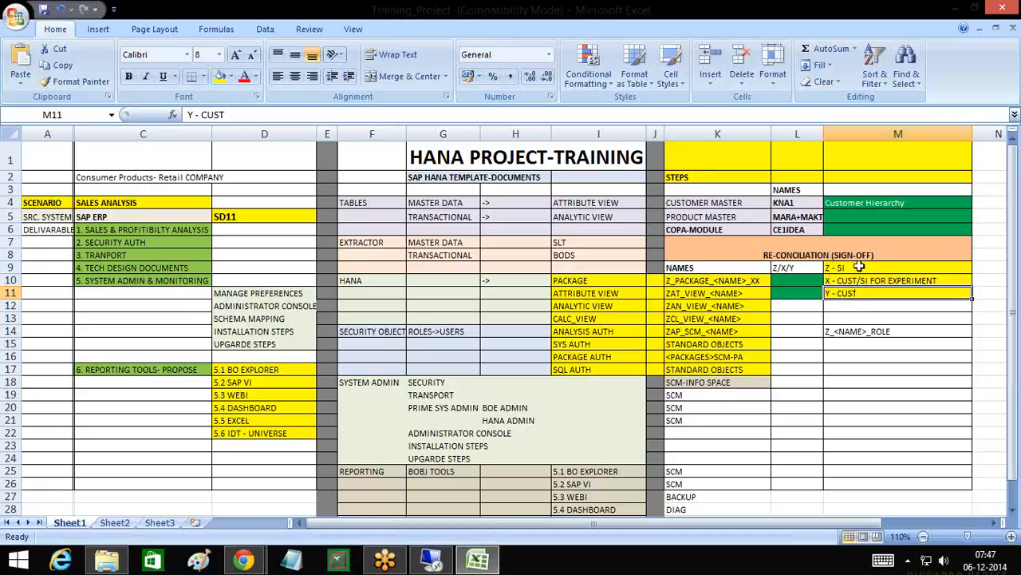
pyautogui.moveTo(858, 267); pyautogui.dragTo(857, 292)
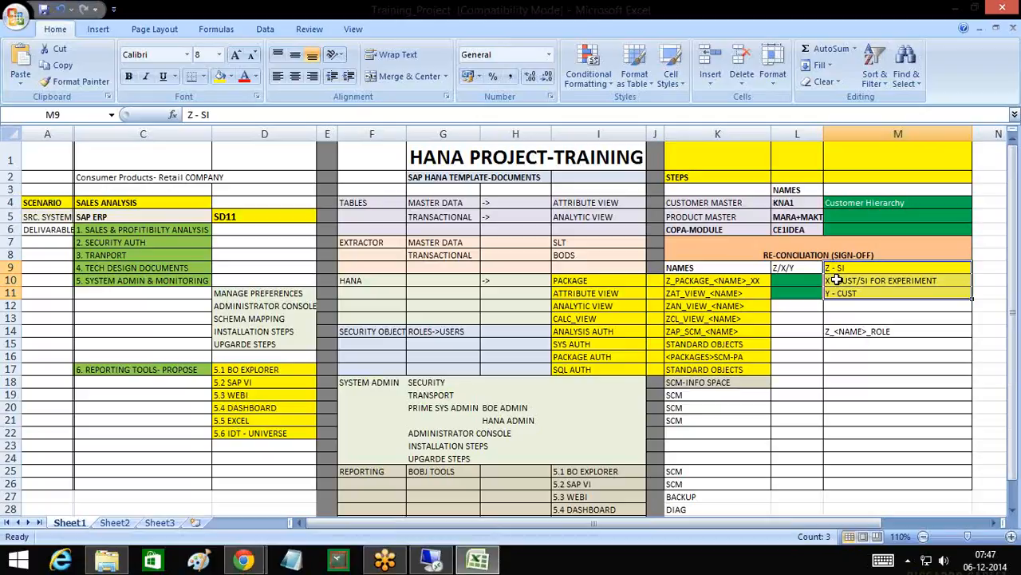
pyautogui.click(835, 281)
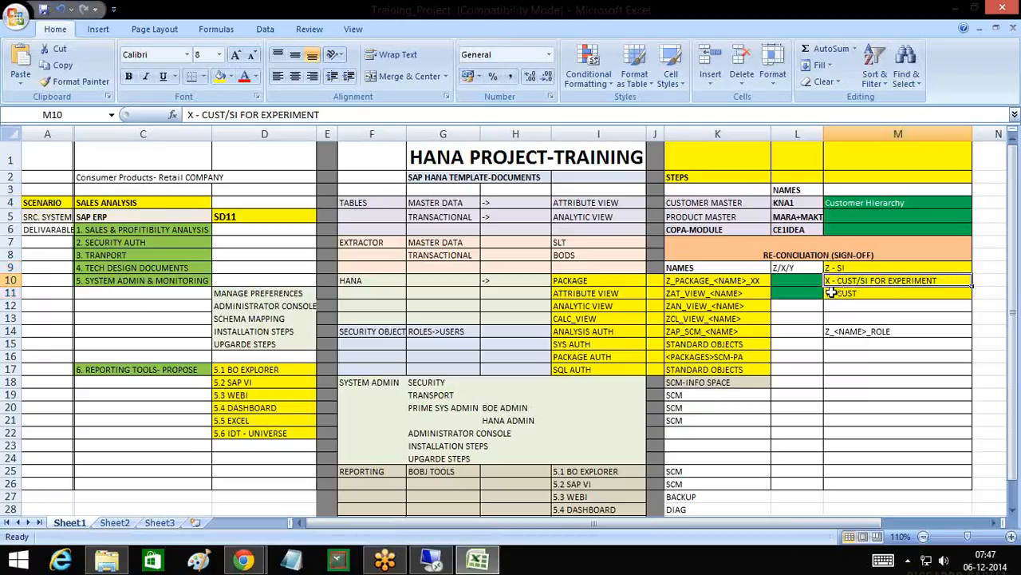
pyautogui.click(976, 246)
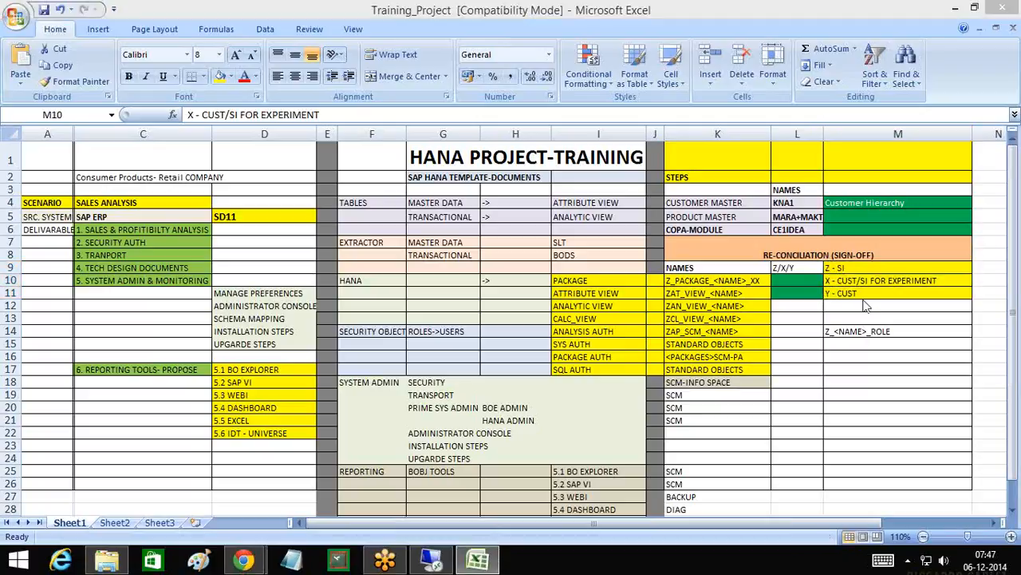
pyautogui.click(835, 294)
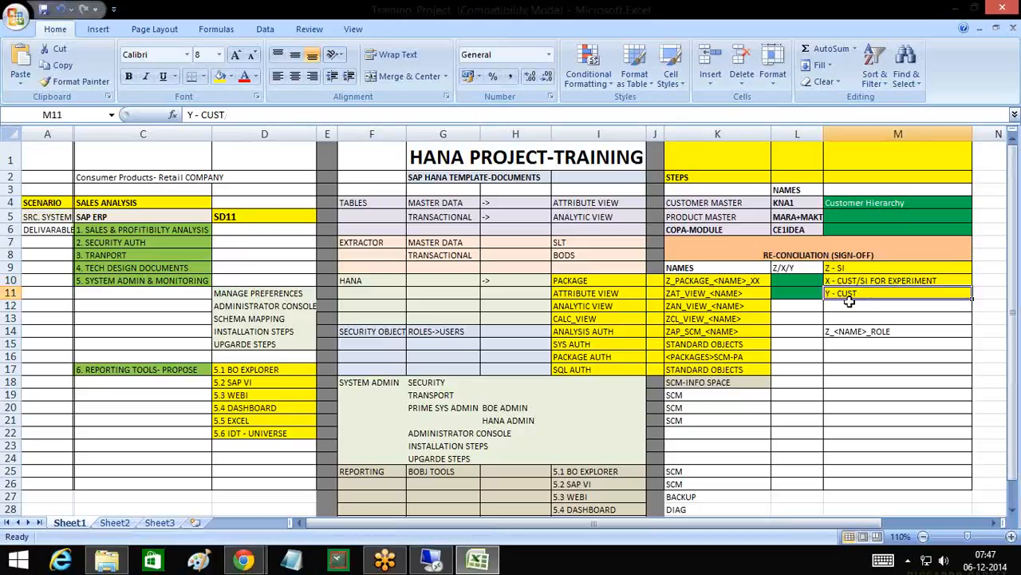
# Examine the package entry in row 10 and its naming pattern Z_PACKAGE_<NAME>_XX
pyautogui.click(1011, 225)
pyautogui.click(695, 283)
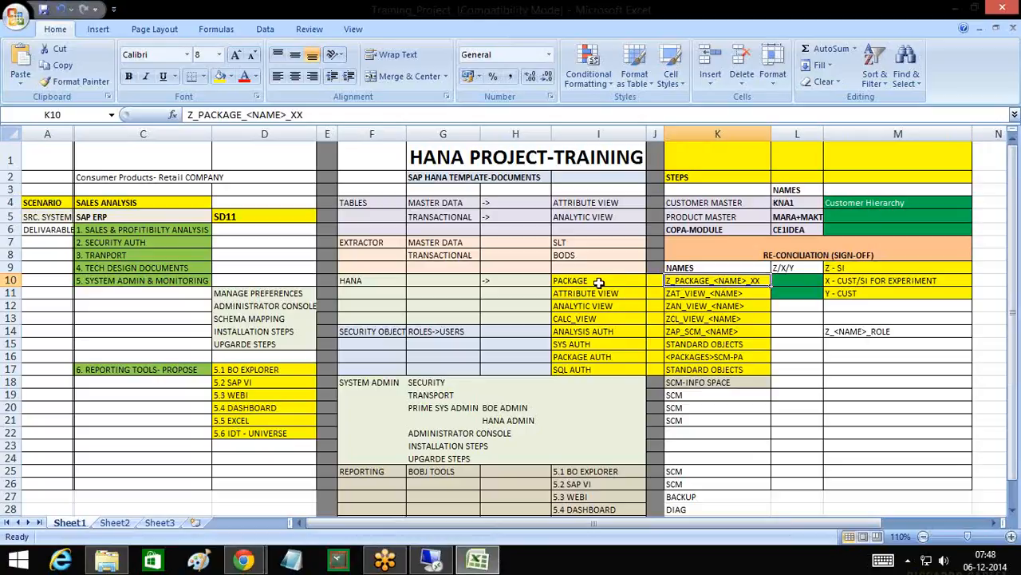
pyautogui.moveTo(598, 282); pyautogui.dragTo(719, 283)
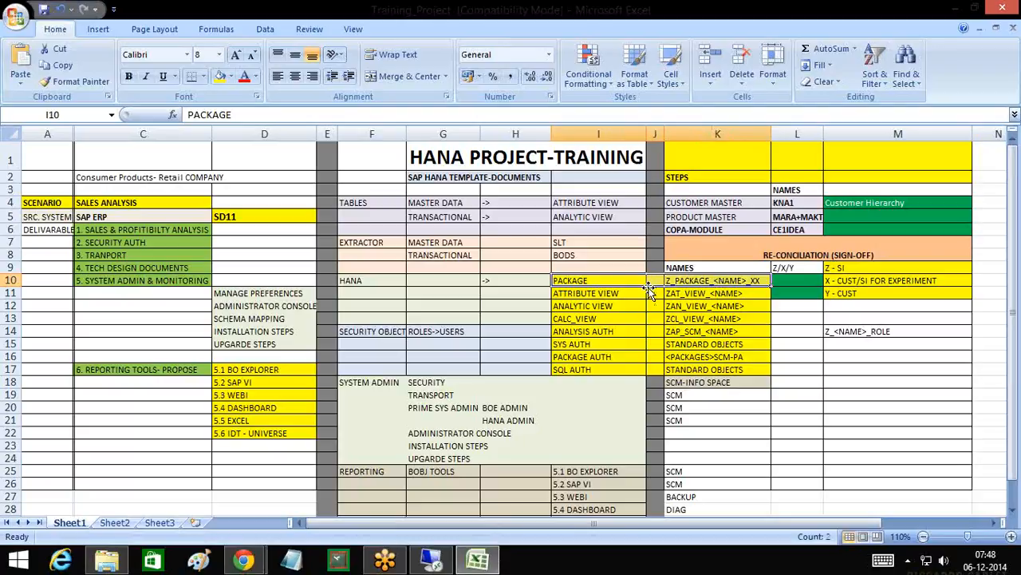
# Examine the object types in column I and their naming patterns in cells K11 to K15
pyautogui.moveTo(621, 294); pyautogui.dragTo(707, 372)
pyautogui.click(797, 379)
pyautogui.moveTo(687, 294); pyautogui.dragTo(688, 345)
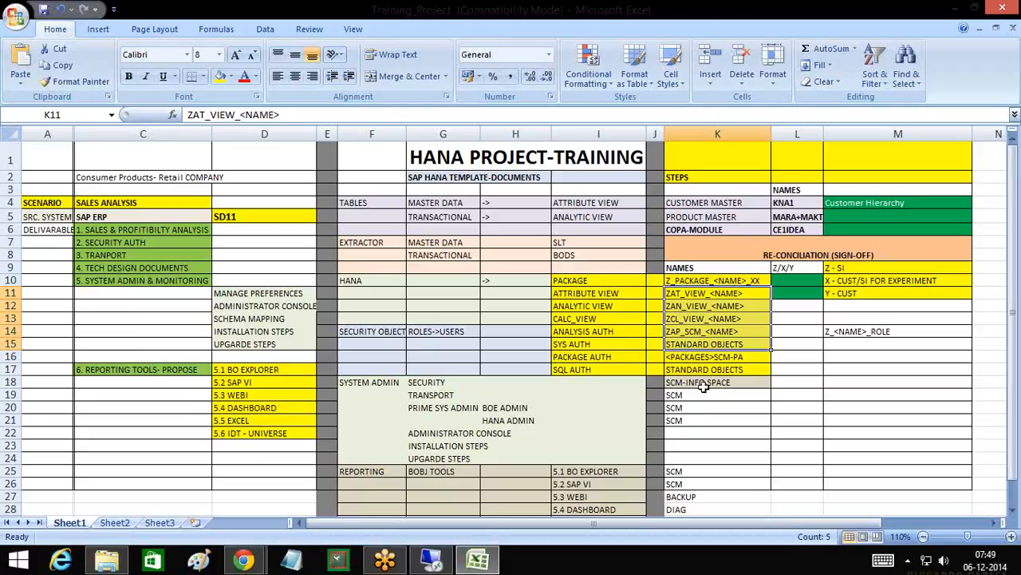
# Switch to the remote desktop session running SAP HANA Studio and show it full screen
pyautogui.click(436, 566)
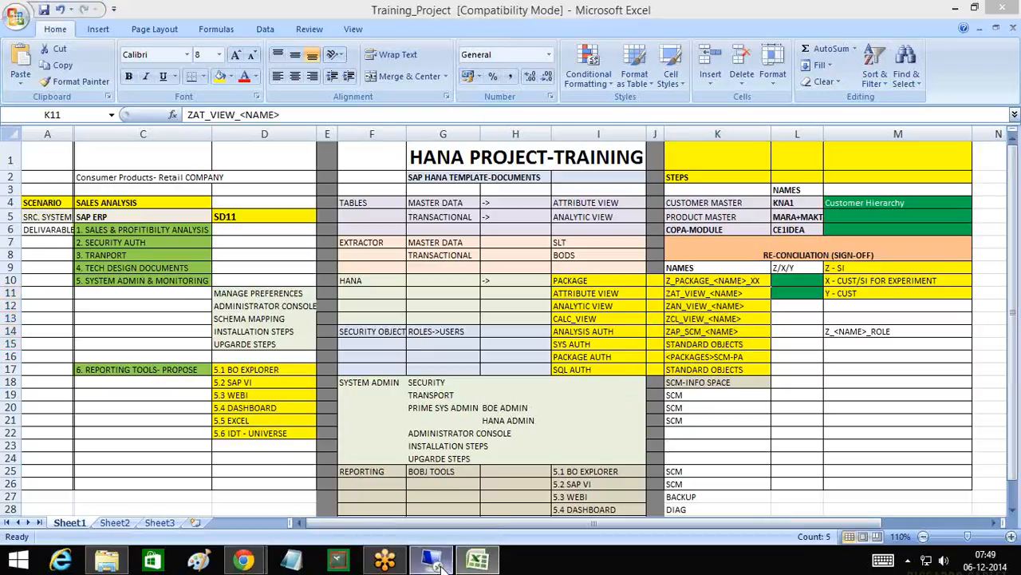
pyautogui.click(438, 565)
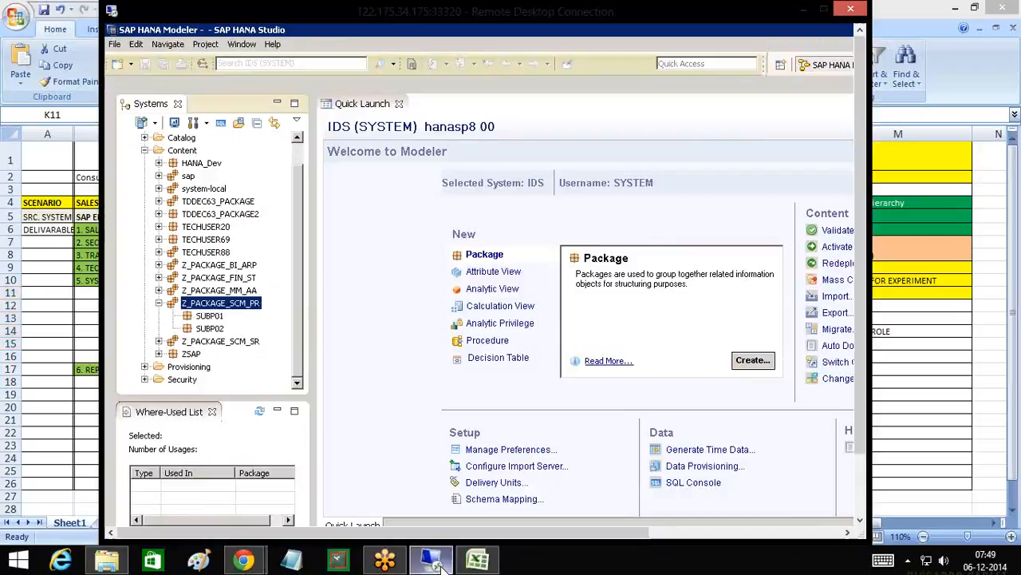
pyautogui.doubleClick(205, 16)
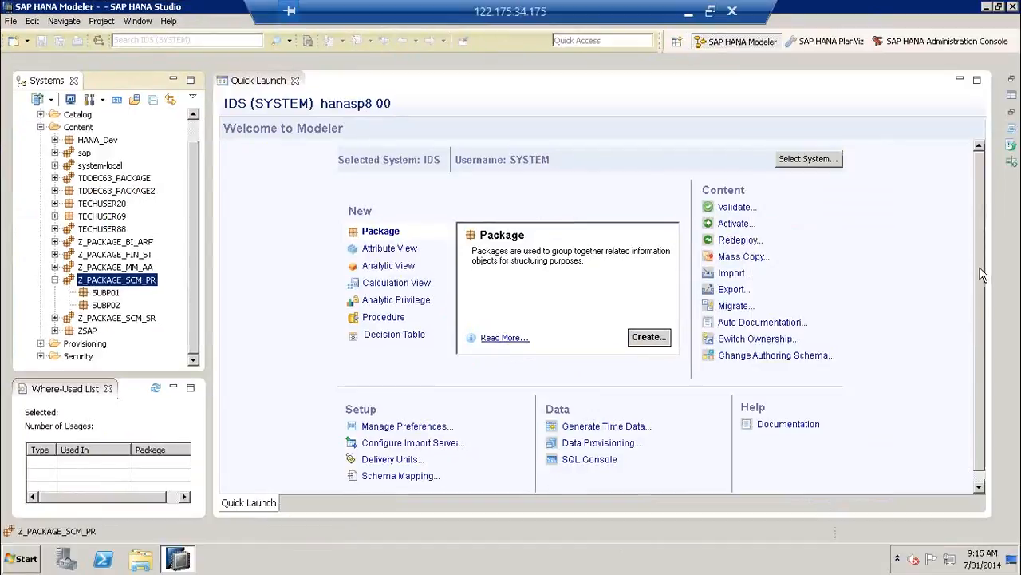
pyautogui.moveTo(979, 326); pyautogui.dragTo(982, 292)
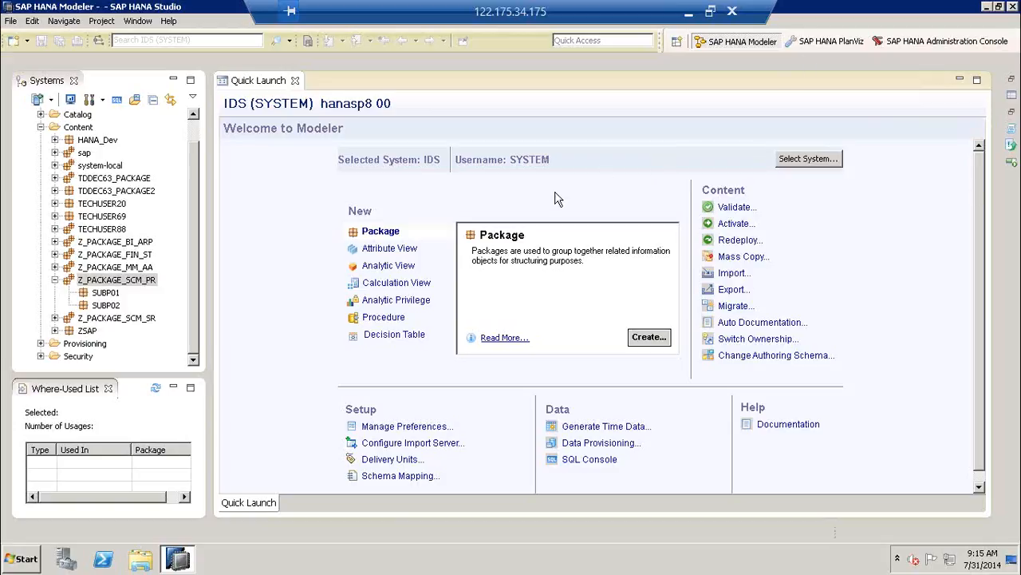
# Examine the package Z_PACKAGE_SCM_PR and its subpackages SUBP01 and SUBP02 in the system tree
pyautogui.click(148, 281)
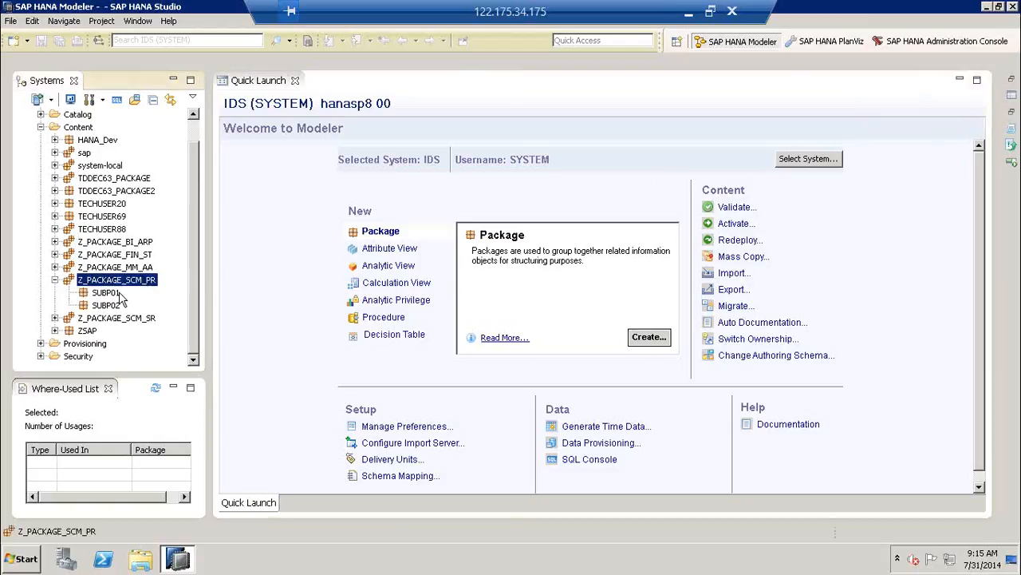
pyautogui.click(111, 293)
pyautogui.click(113, 306)
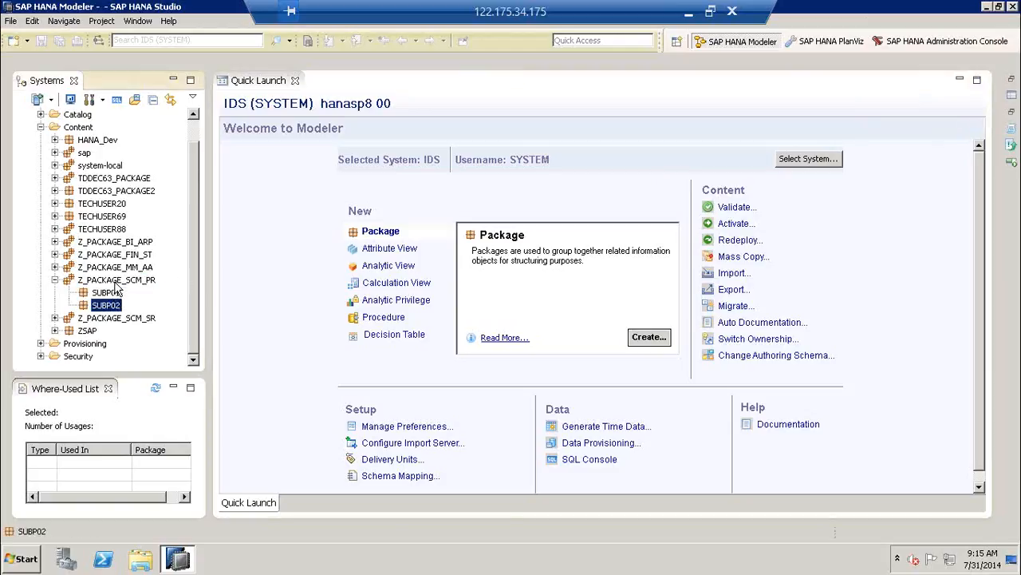
pyautogui.click(116, 283)
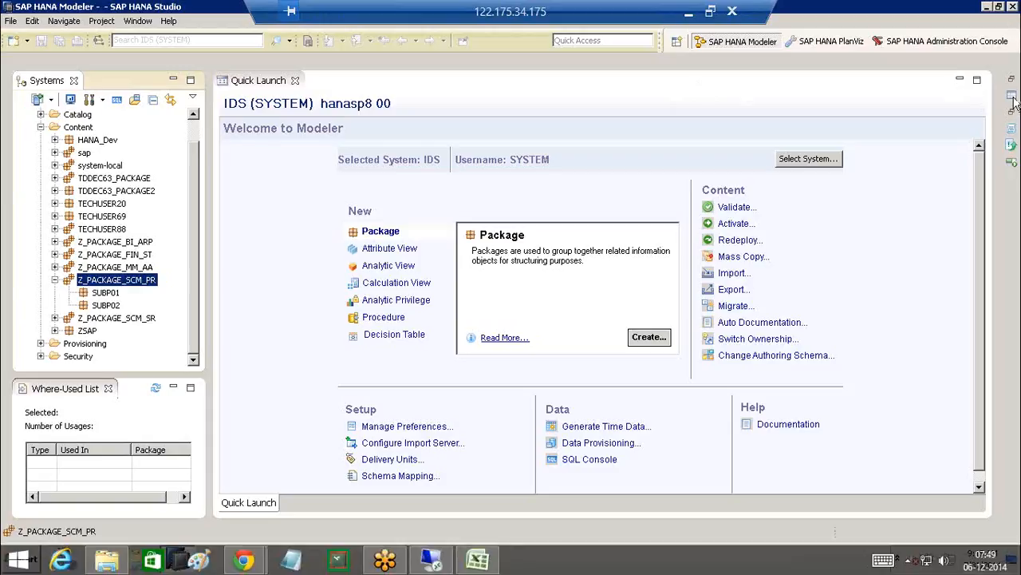
# Check the Structure Package property of Z_PACKAGE_SCM_PR and close its properties
pyautogui.click(1012, 96)
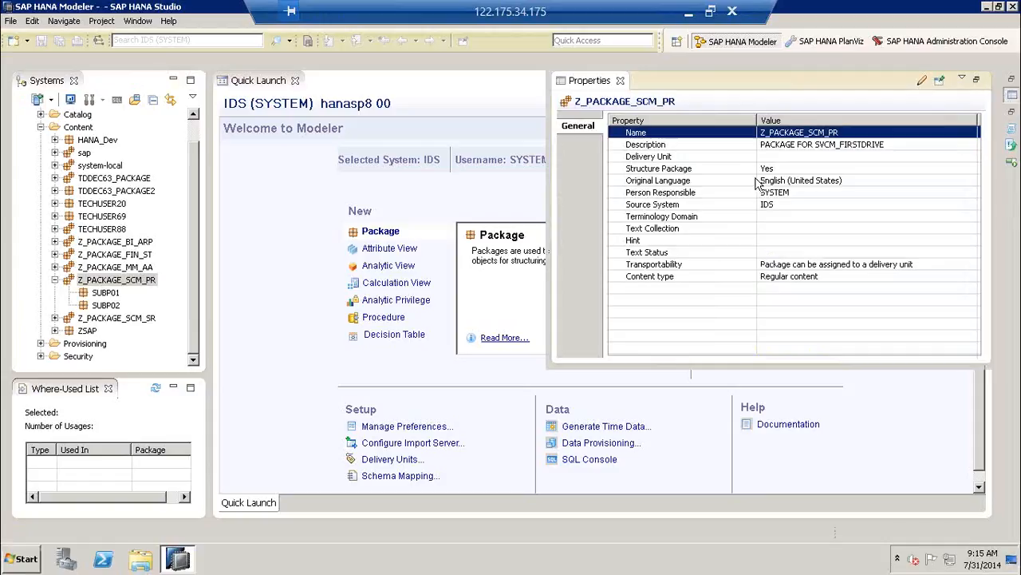
pyautogui.click(772, 171)
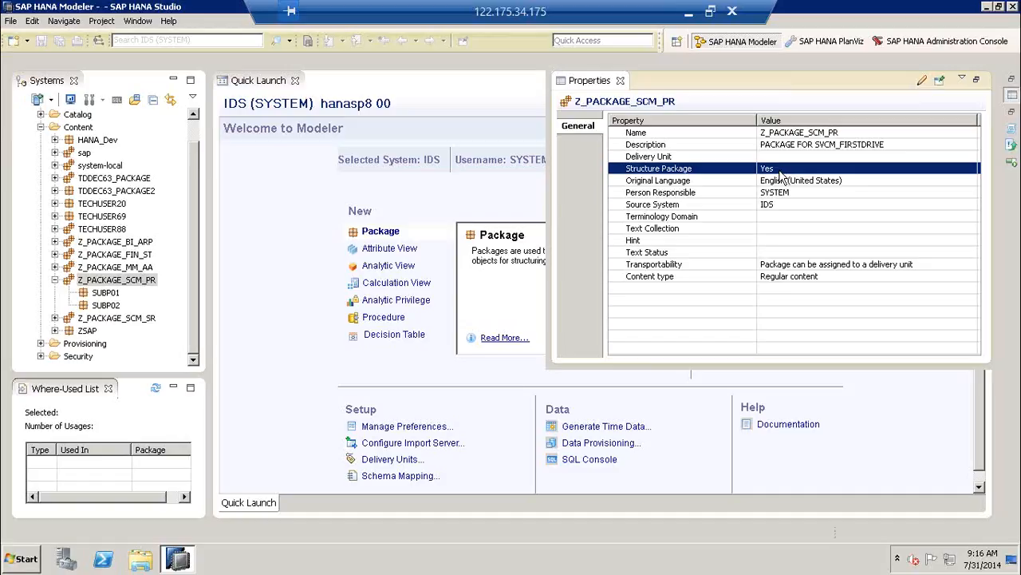
pyautogui.click(621, 82)
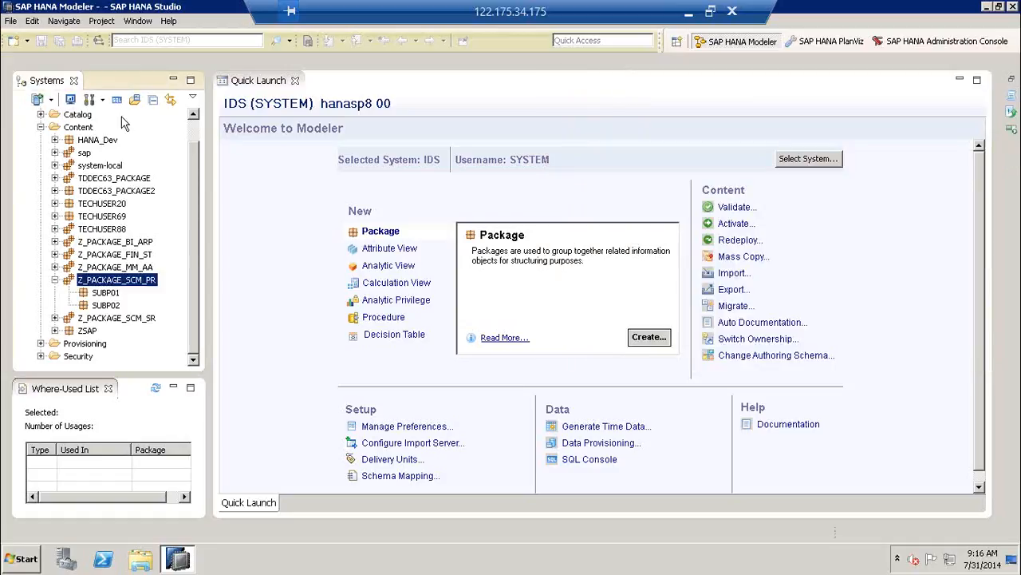
# Create a new package named 000 with the description 000 under Content
pyautogui.click(80, 128)
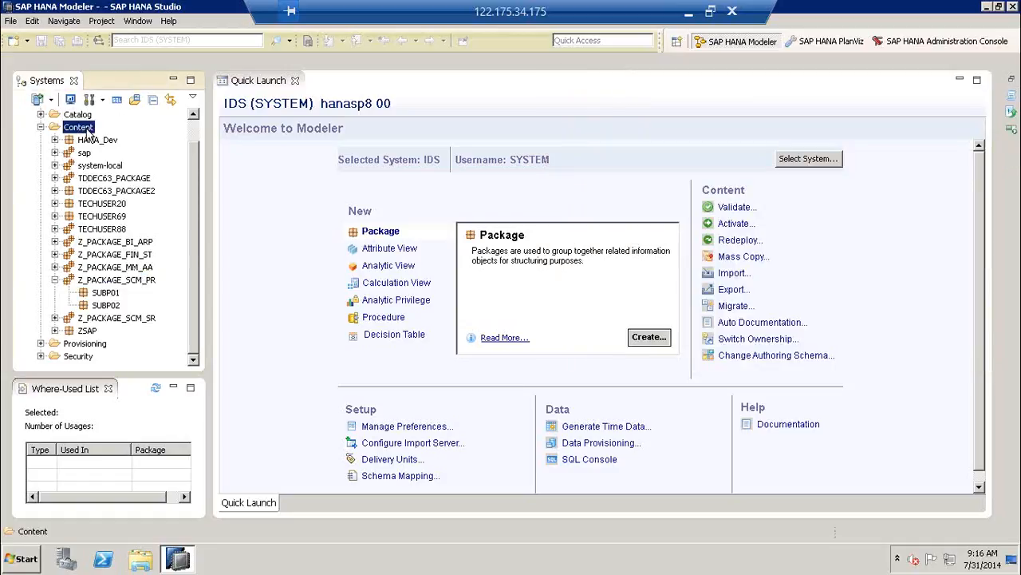
pyautogui.rightClick(87, 133)
pyautogui.moveTo(128, 143)
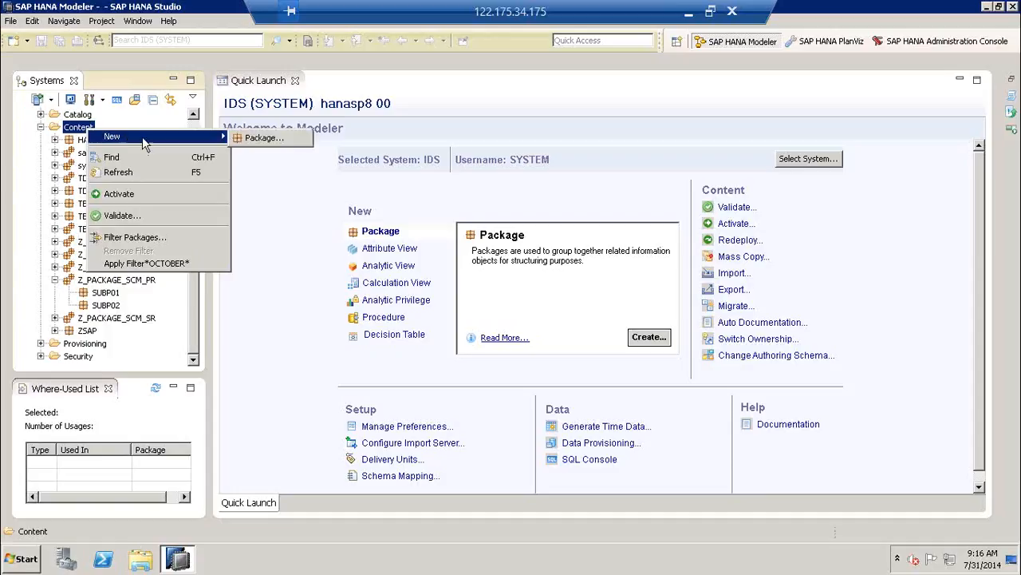
pyautogui.click(249, 141)
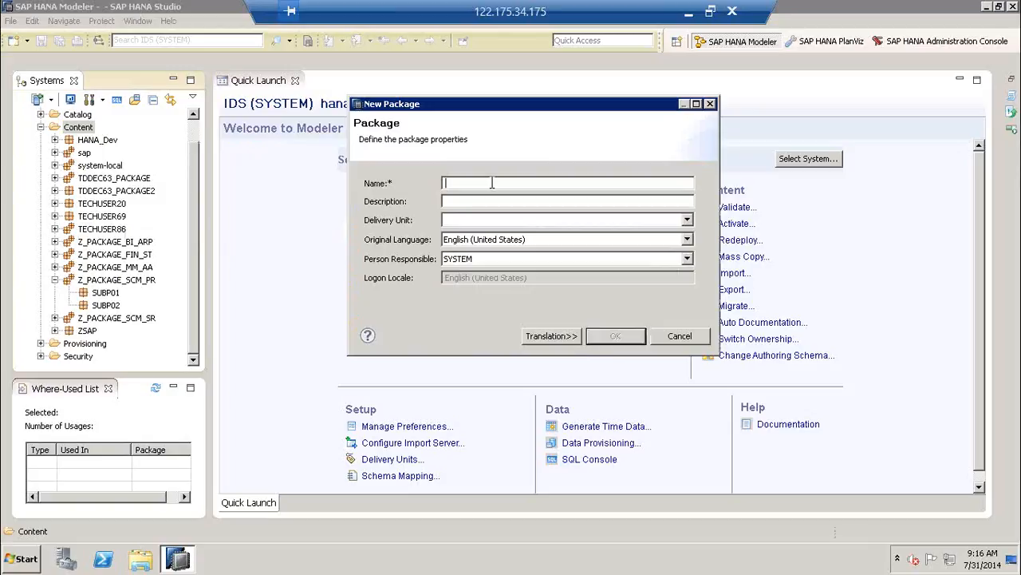
pyautogui.write('000')
pyautogui.click(490, 200)
pyautogui.write('000')
pyautogui.click(606, 334)
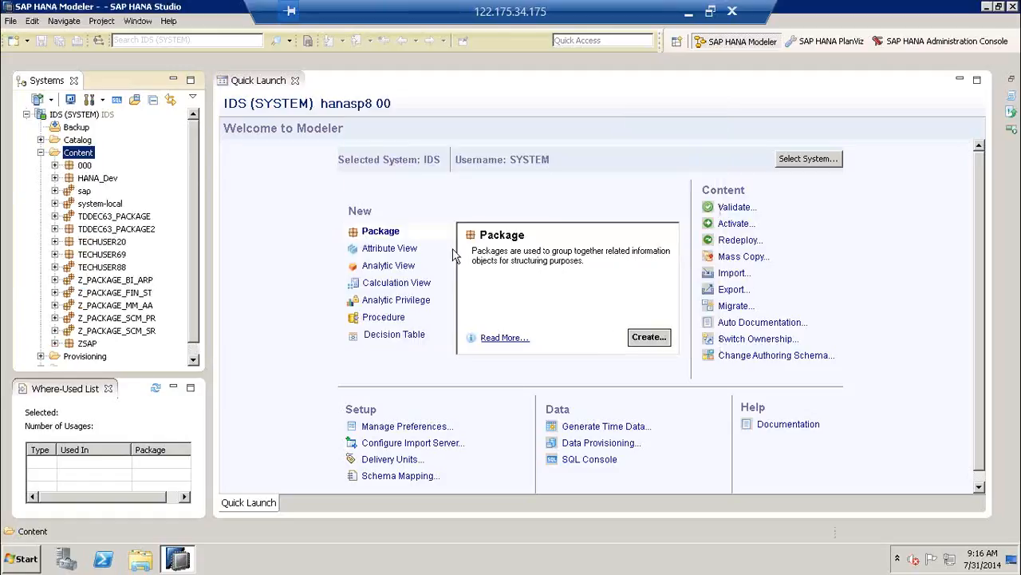
# Create a subpackage named 000.SUB01 inside package 000
pyautogui.click(86, 167)
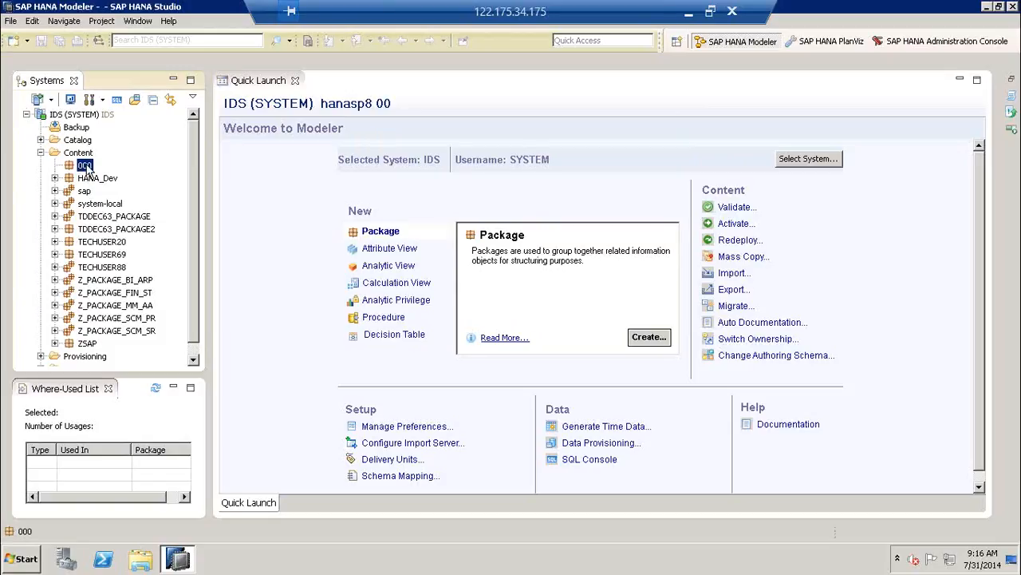
pyautogui.rightClick(88, 169)
pyautogui.moveTo(137, 181)
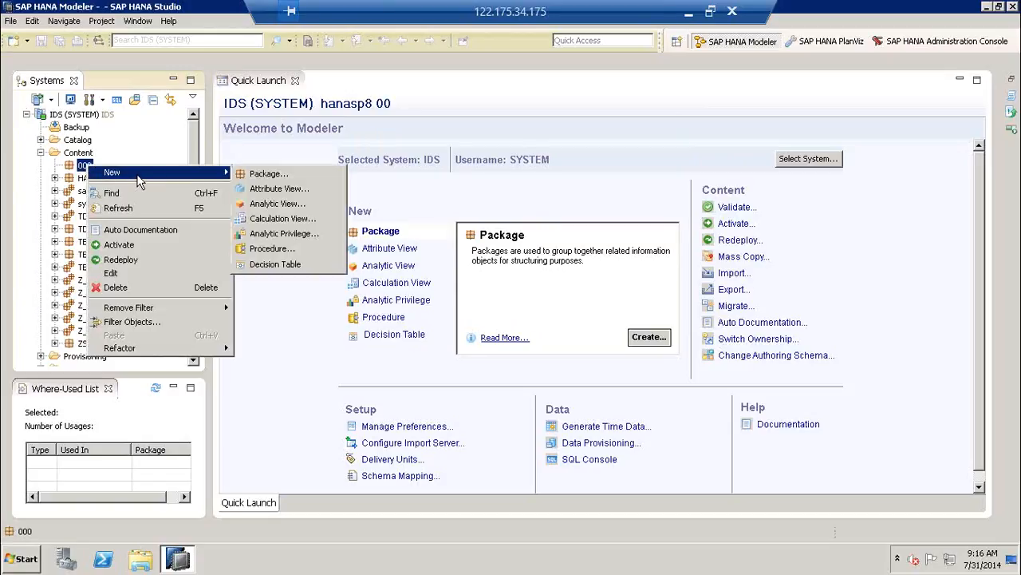
pyautogui.click(275, 175)
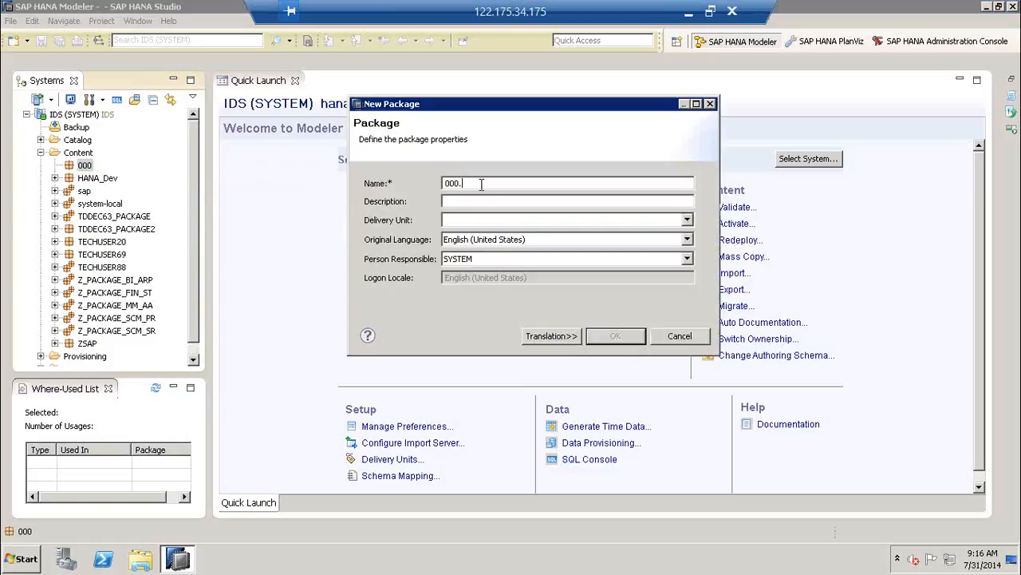
pyautogui.write('SUB01')
pyautogui.click(615, 336)
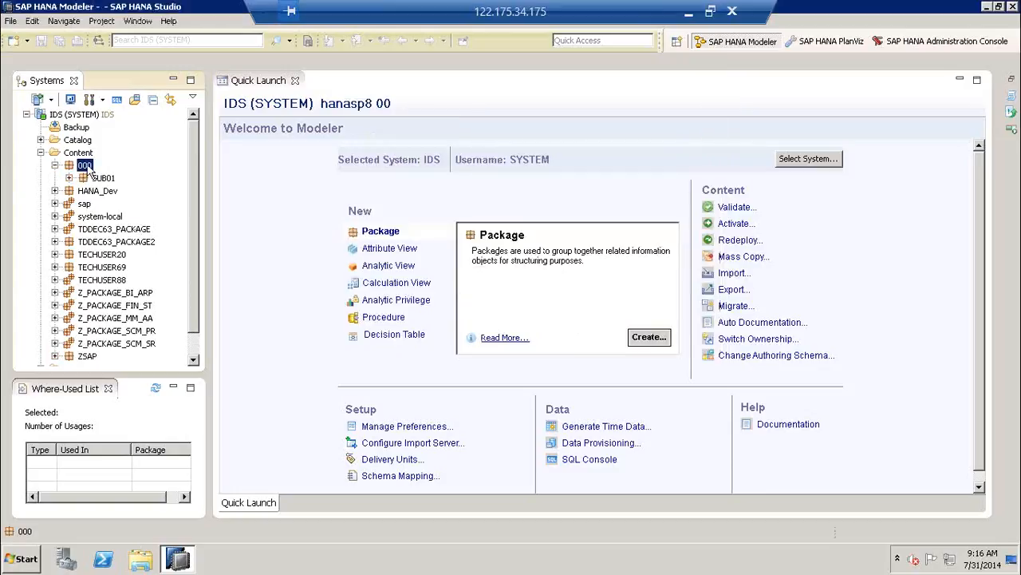
# Create a second subpackage named 000.SUB02 inside package 000
pyautogui.rightClick(88, 170)
pyautogui.moveTo(114, 173)
pyautogui.click(257, 172)
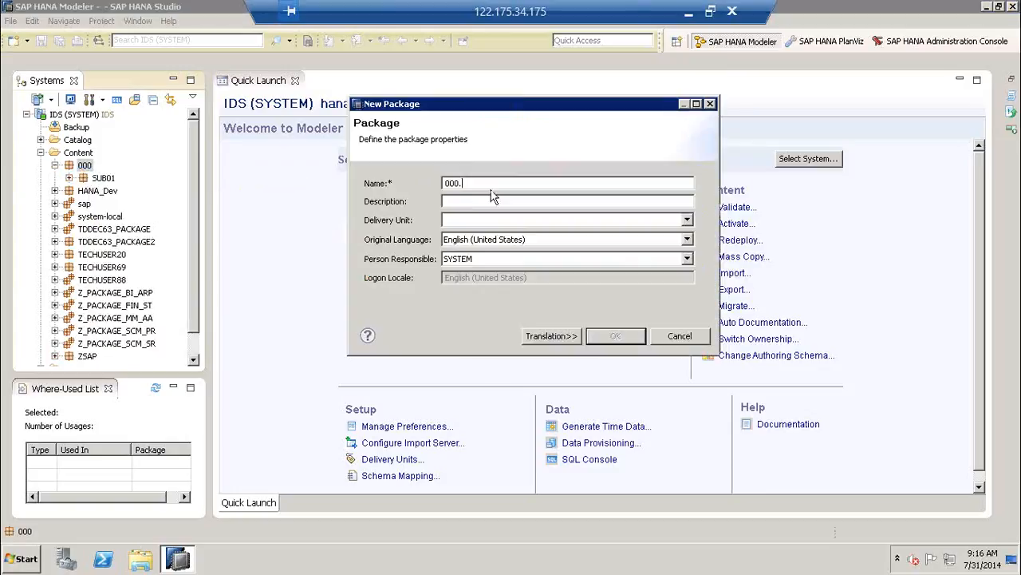
pyautogui.write('SUB02')
pyautogui.click(615, 336)
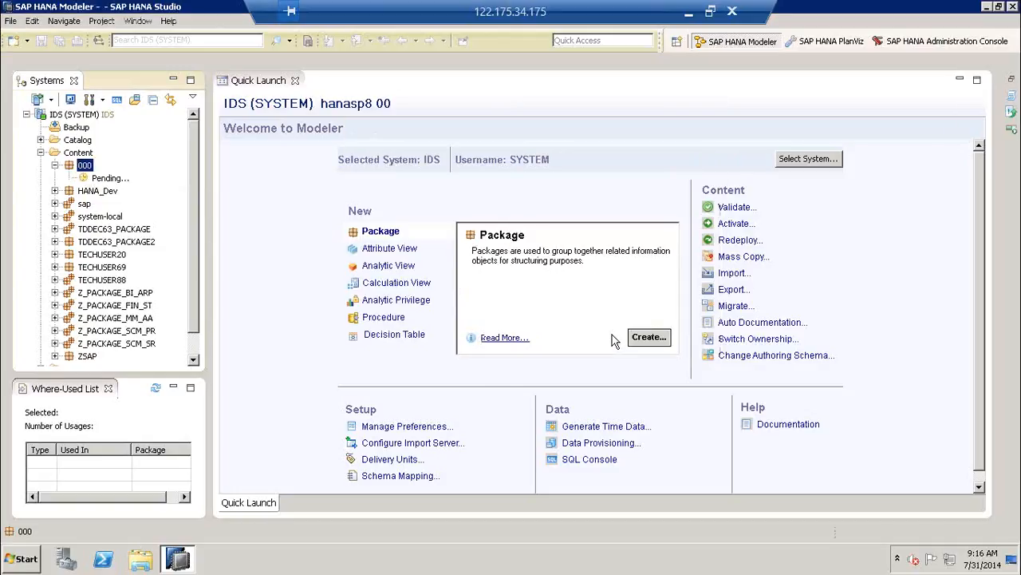
# Compare the icons of package 000 and its subpackages SUB01 and SUB02 with that of Z_PACKAGE_BI_ARP
pyautogui.moveTo(197, 282); pyautogui.dragTo(195, 310)
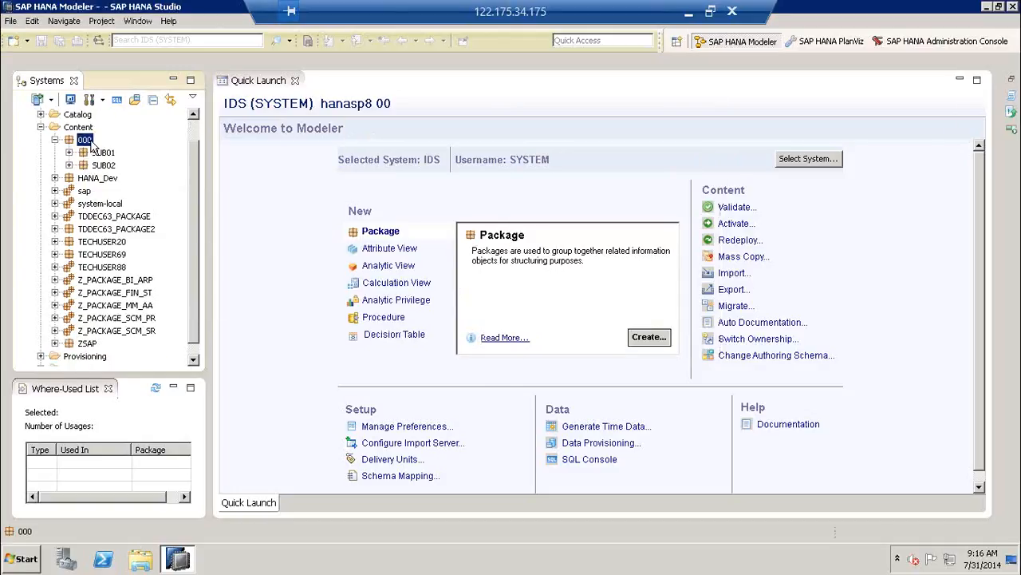
pyautogui.click(123, 280)
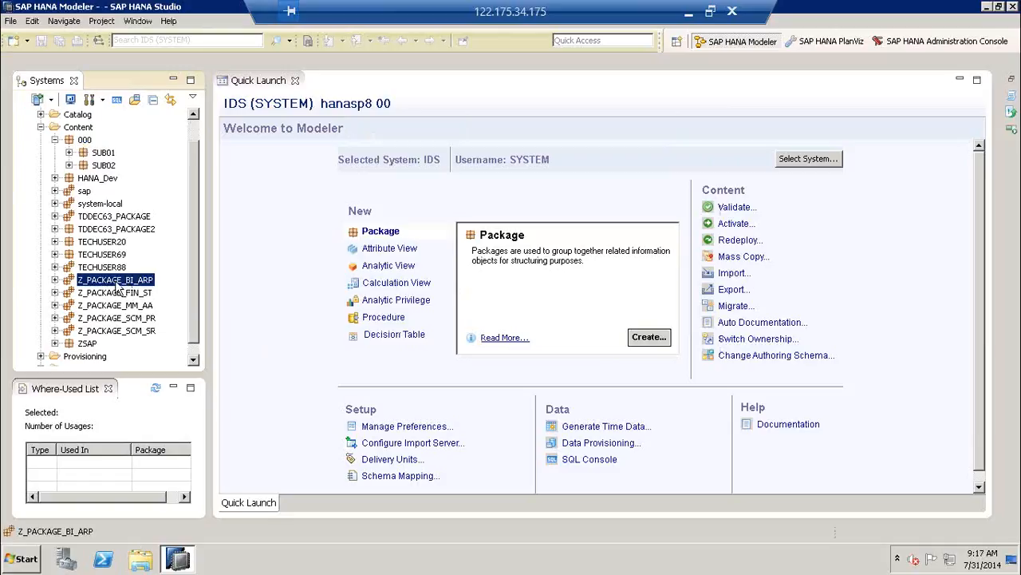
pyautogui.click(84, 142)
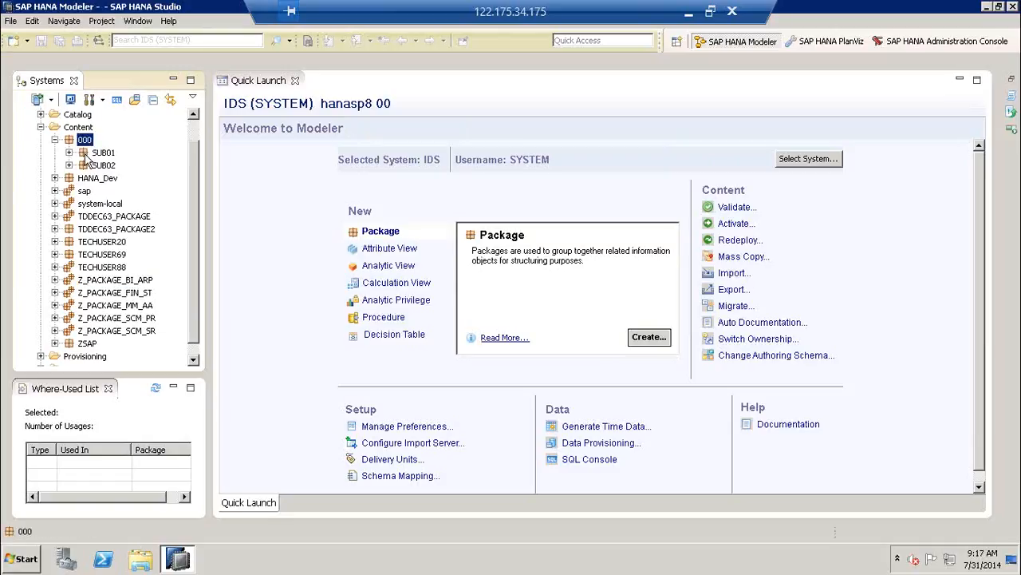
pyautogui.click(84, 155)
pyautogui.click(86, 165)
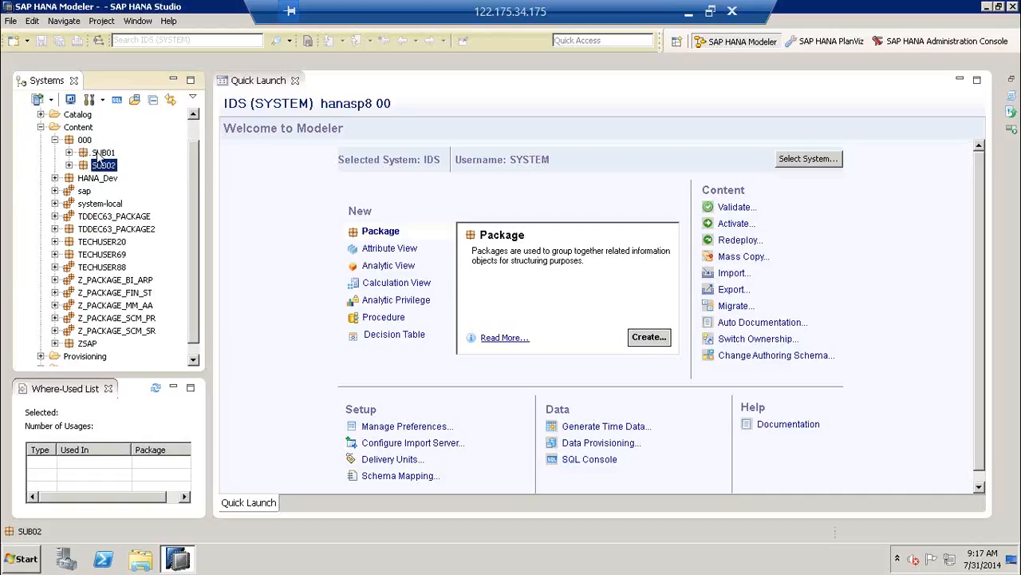
pyautogui.click(86, 140)
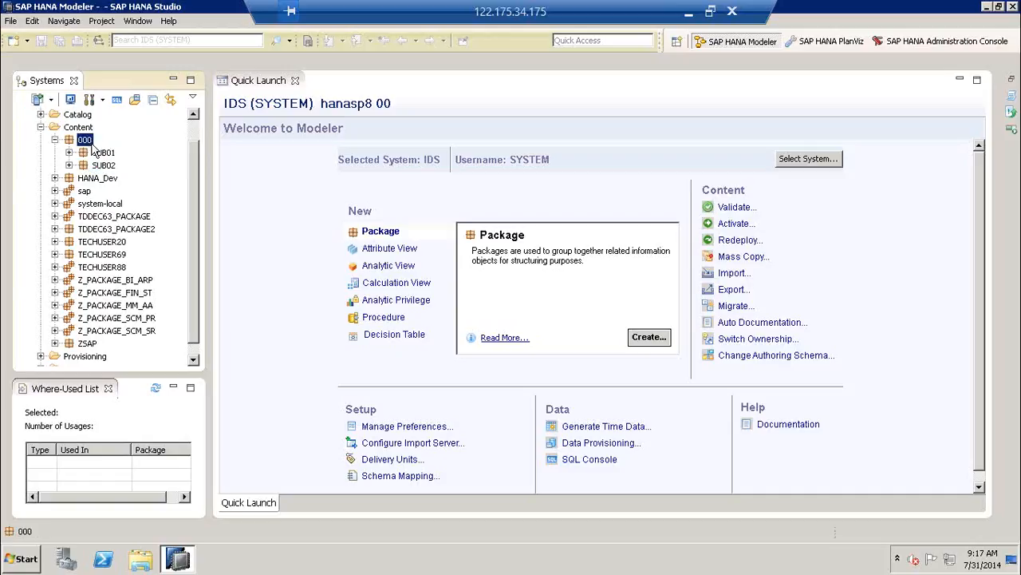
pyautogui.click(103, 155)
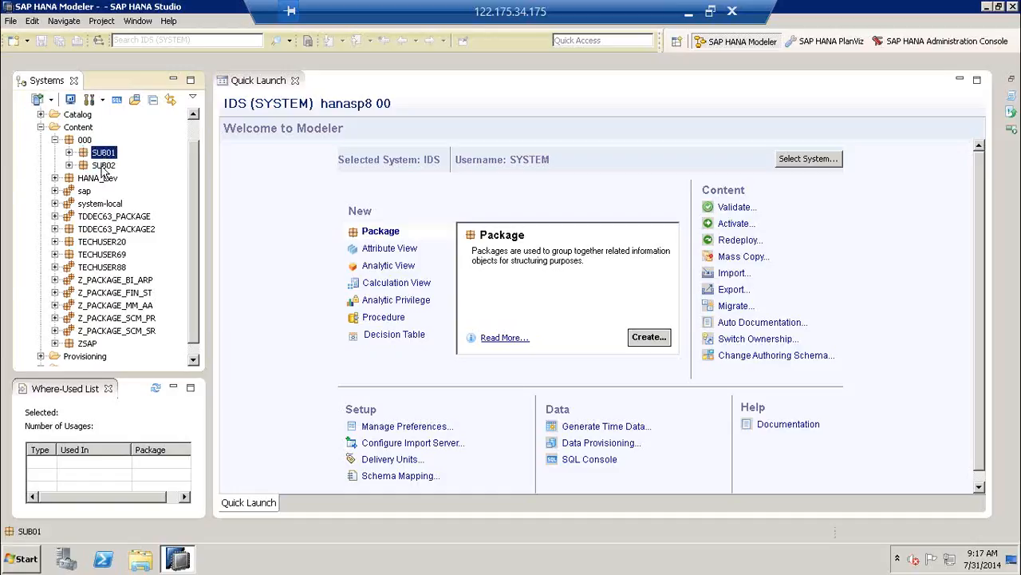
pyautogui.click(103, 167)
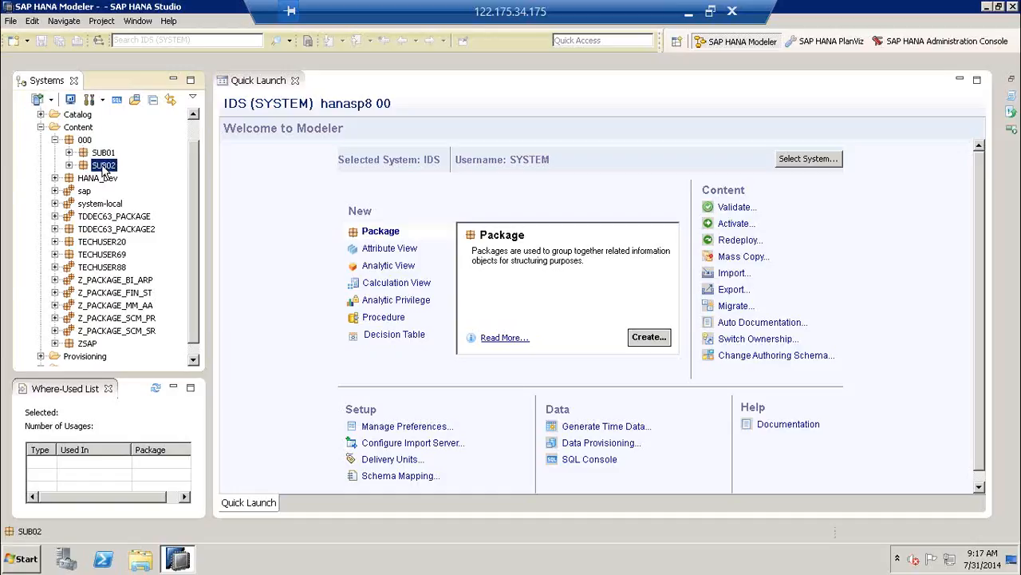
# Try to view the properties of package 000
pyautogui.click(84, 142)
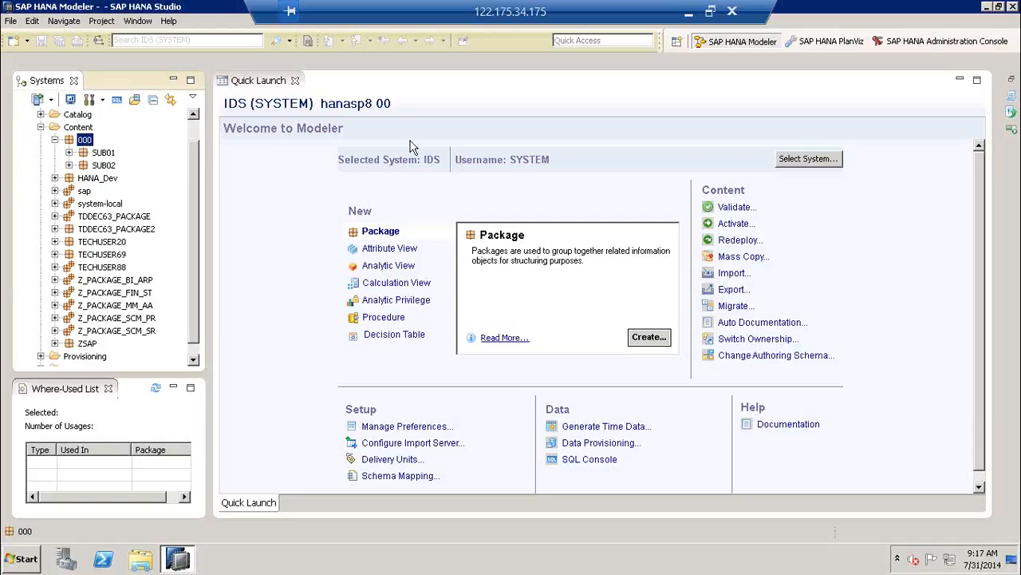
pyautogui.click(1013, 96)
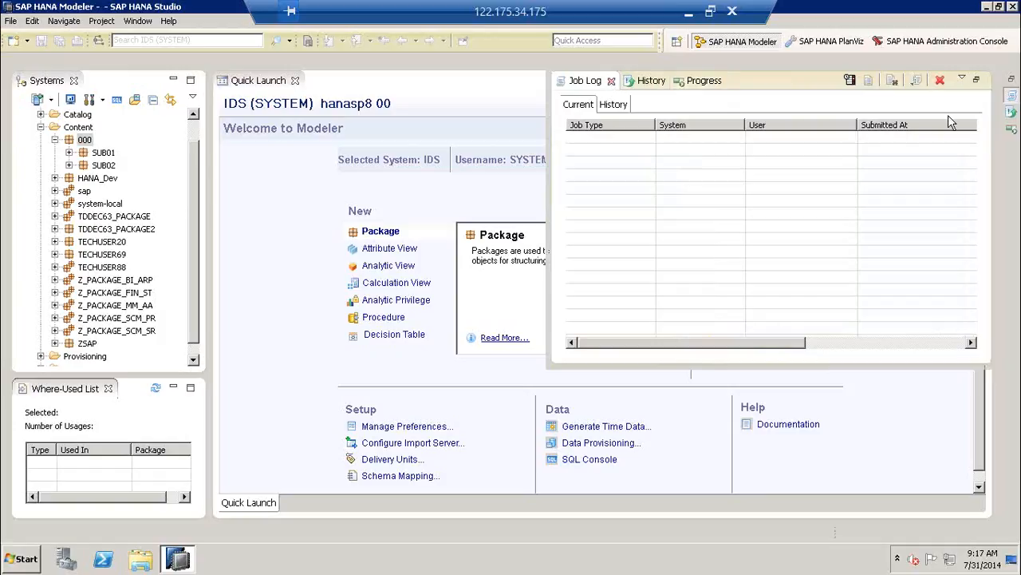
pyautogui.click(83, 139)
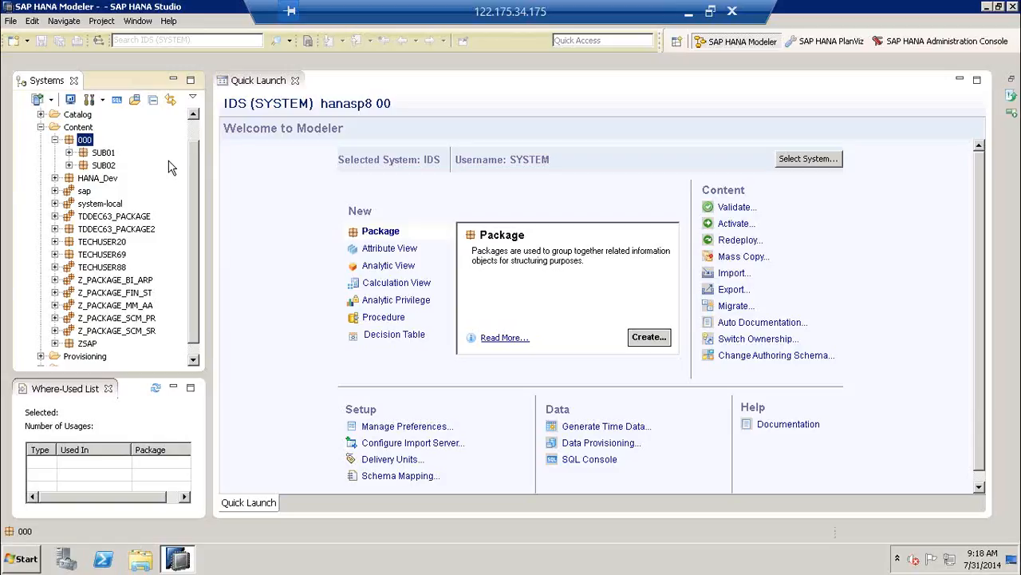
# Compare the structure package Z_PACKAGE_MM_AA with the regular package 000 in the content tree
pyautogui.click(120, 306)
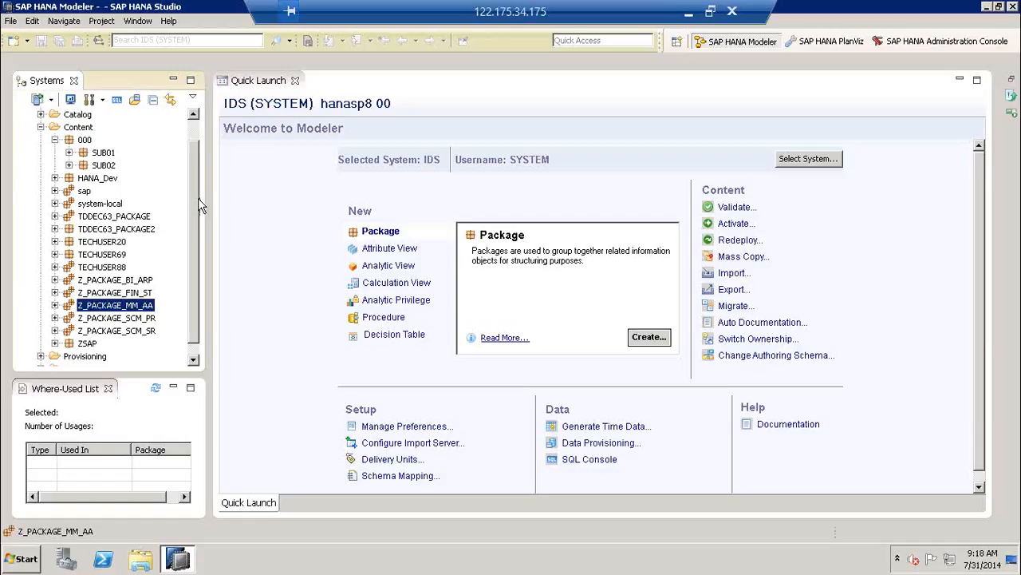
pyautogui.moveTo(195, 206); pyautogui.dragTo(194, 216)
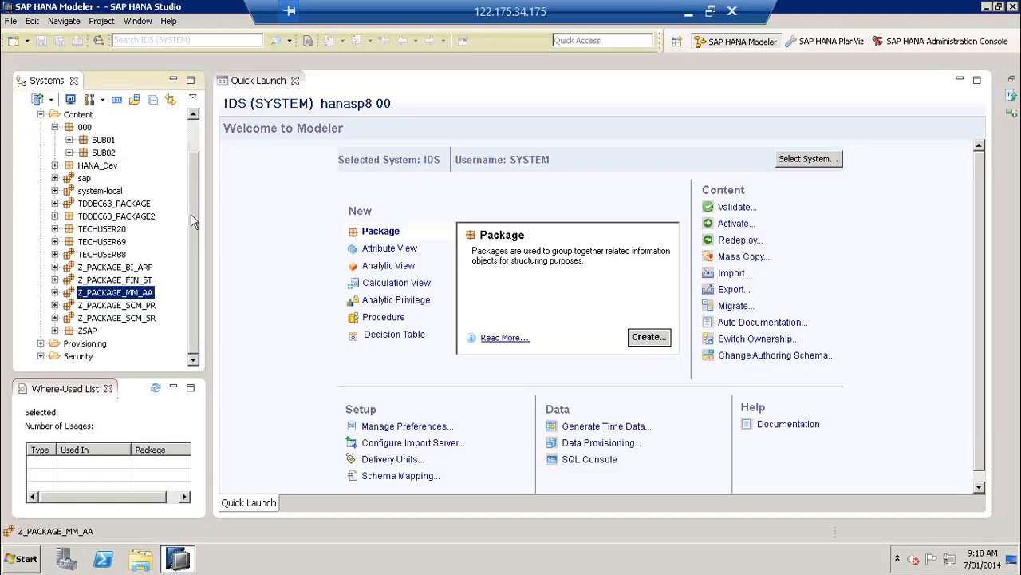
pyautogui.scroll(1, 192, 223)
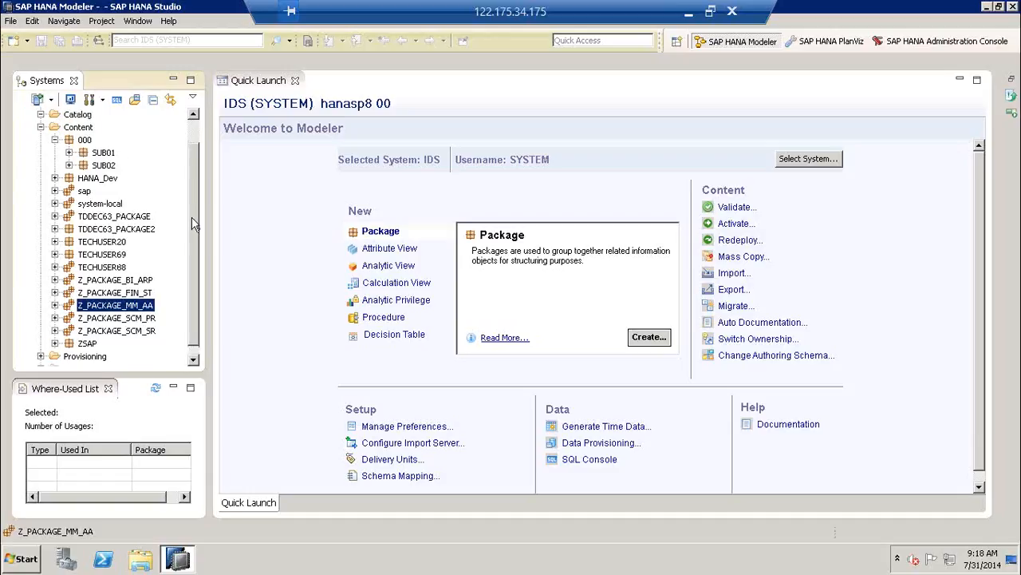
pyautogui.scroll(1, 192, 222)
pyautogui.click(85, 153)
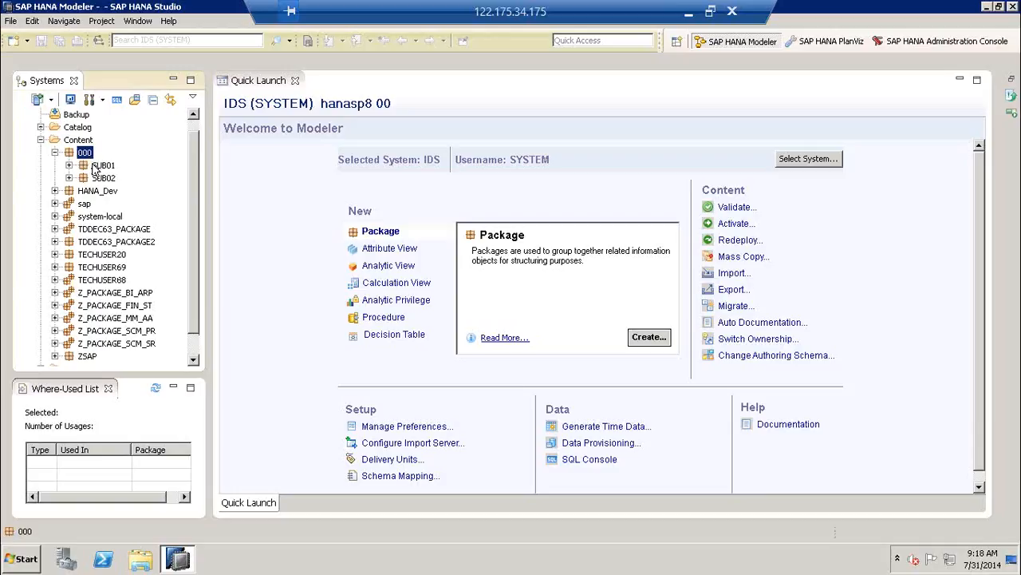
# Delete the subpackages SUB01 and SUB02 from package 000
pyautogui.click(95, 166)
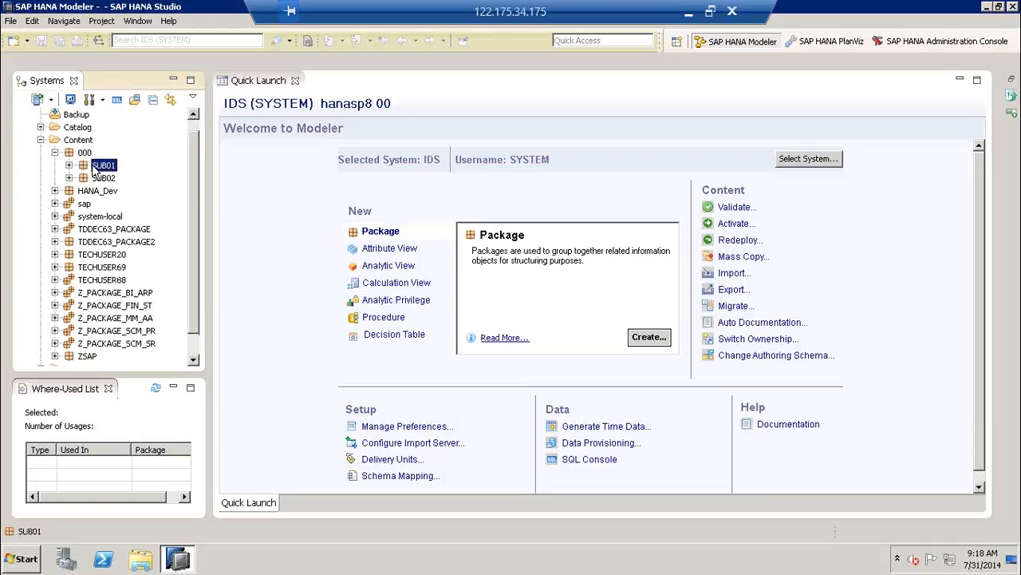
pyautogui.press('Delete')
pyautogui.click(576, 283)
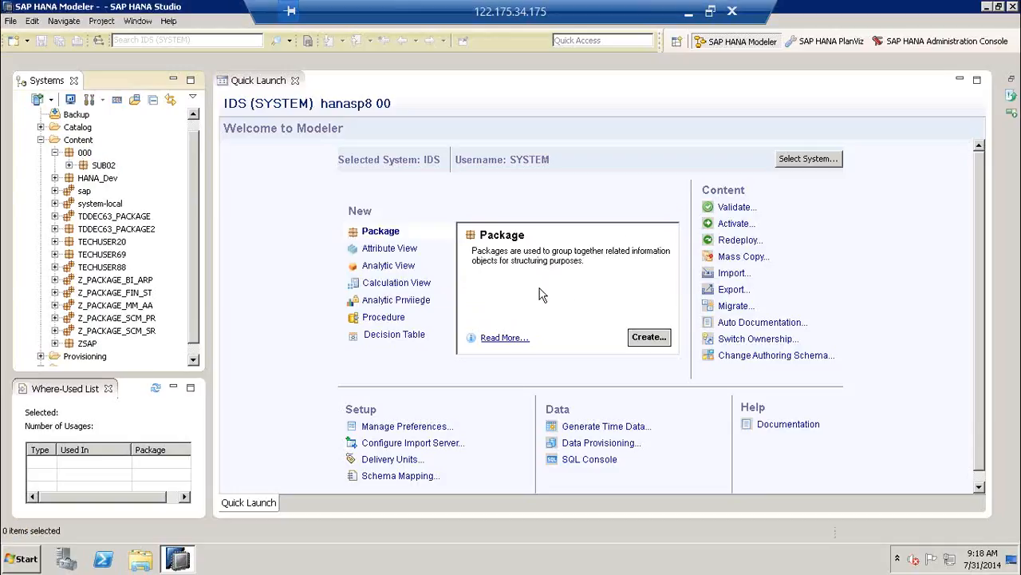
pyautogui.click(104, 166)
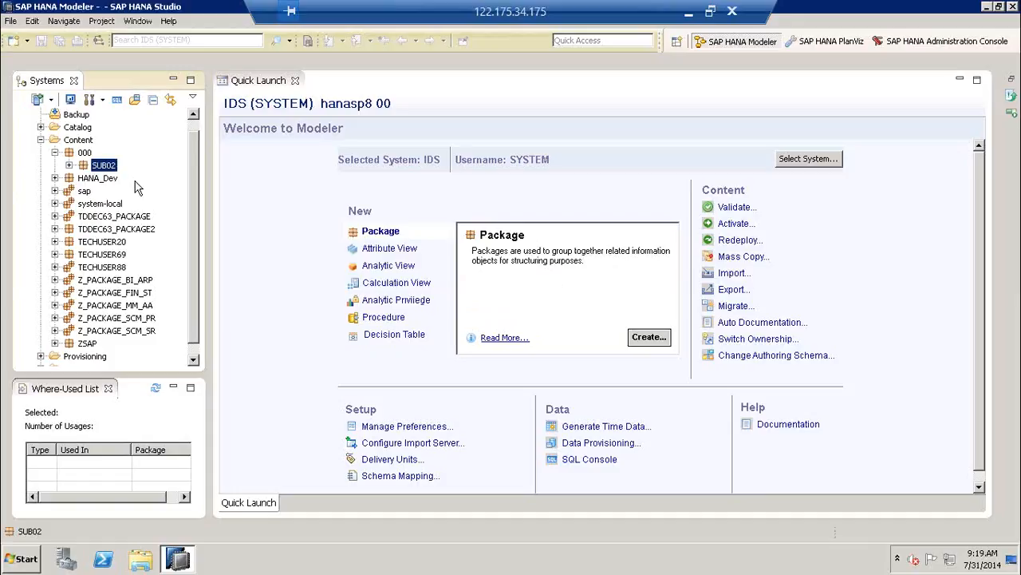
pyautogui.press('Delete')
pyautogui.click(584, 287)
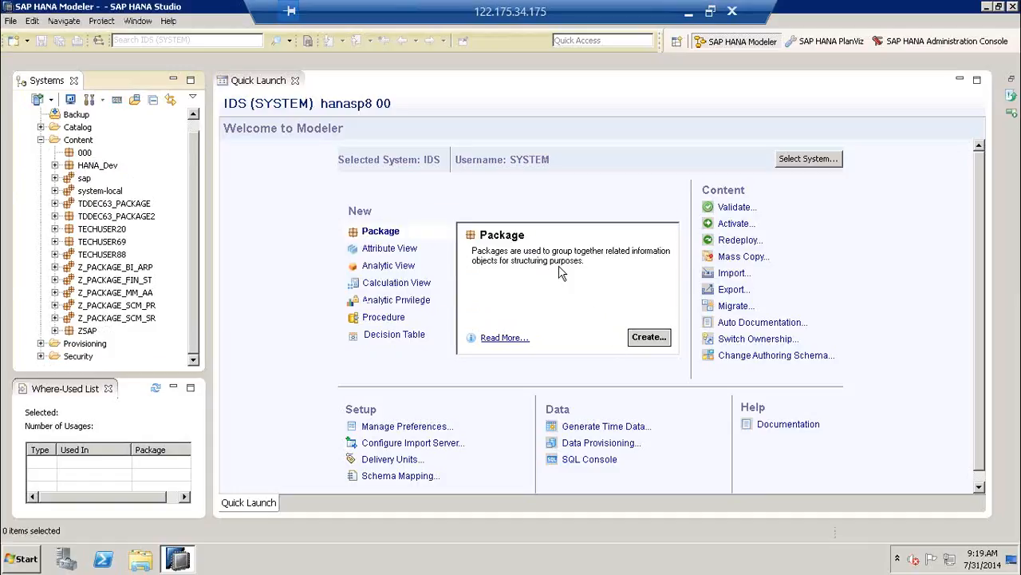
# Delete the package 000 from the system's content
pyautogui.click(85, 153)
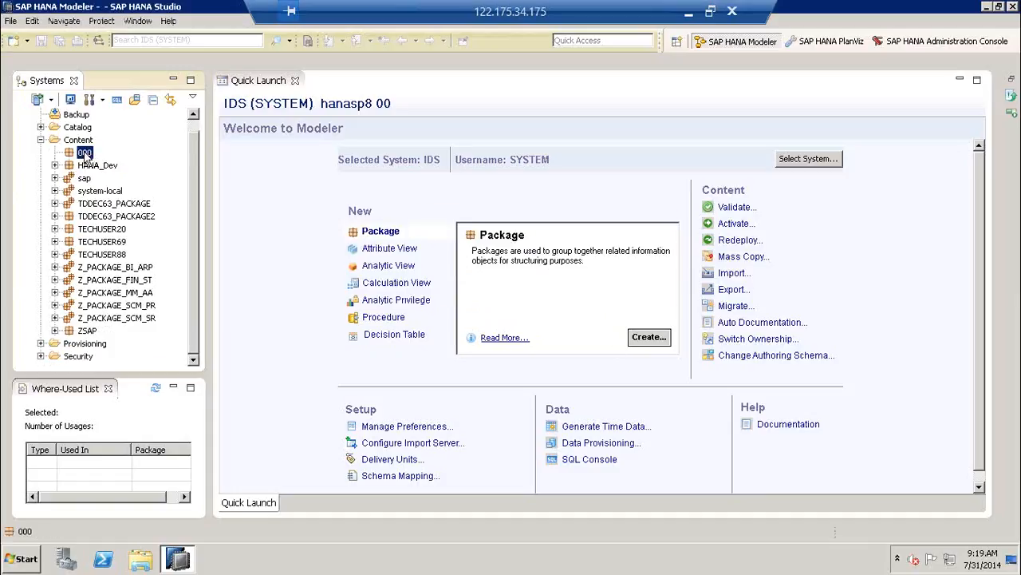
pyautogui.press('Delete')
pyautogui.click(589, 289)
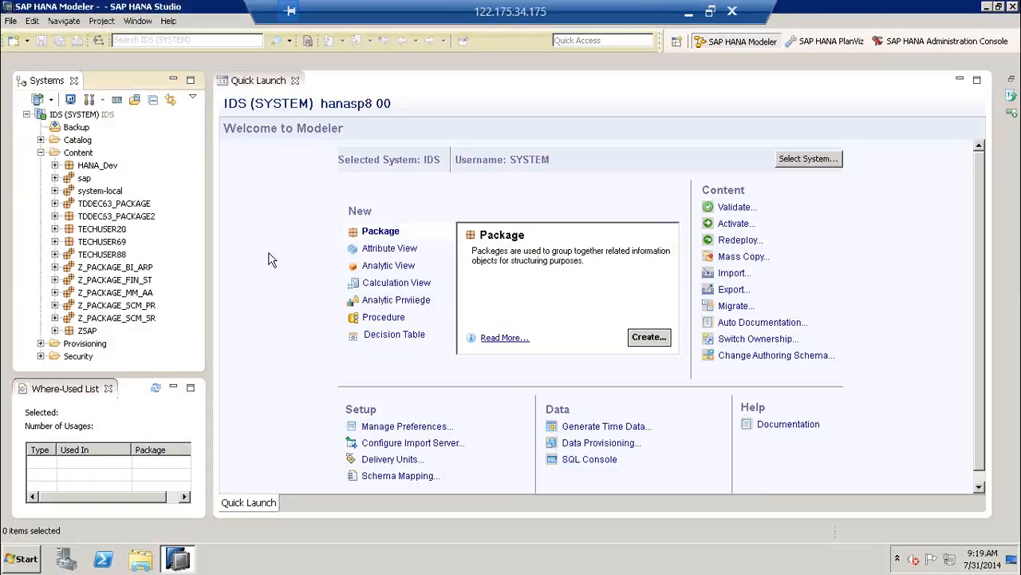
# Expand the structure package Z_PACKAGE_SCM_PR and select its subpackage SUBP01
pyautogui.click(132, 319)
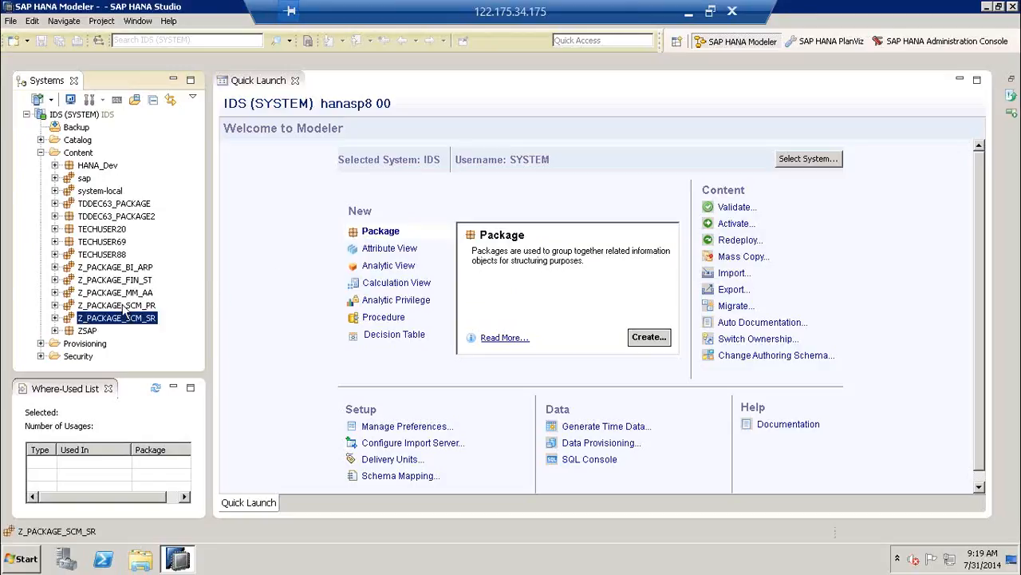
pyautogui.click(124, 306)
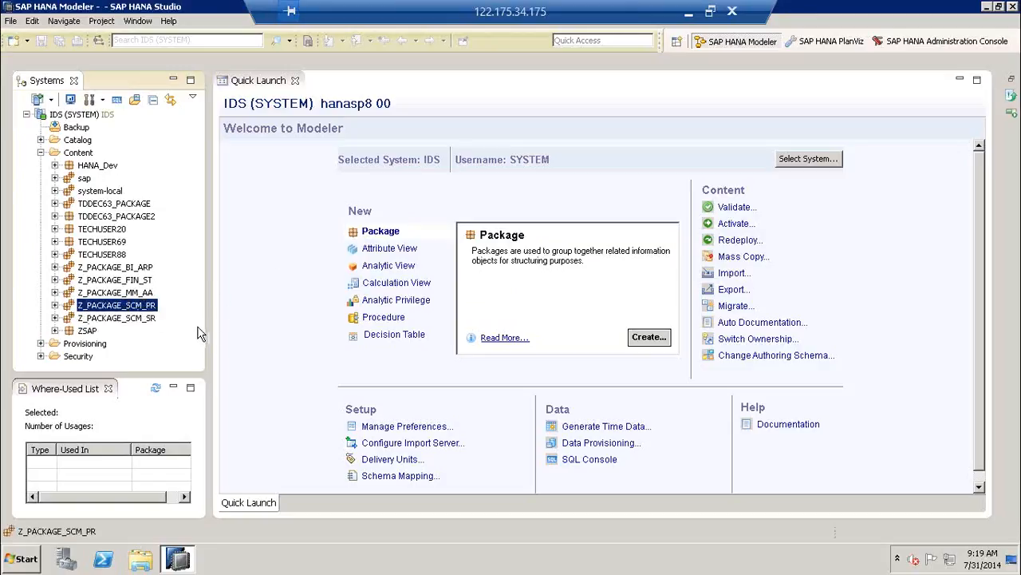
pyautogui.click(55, 305)
pyautogui.click(104, 319)
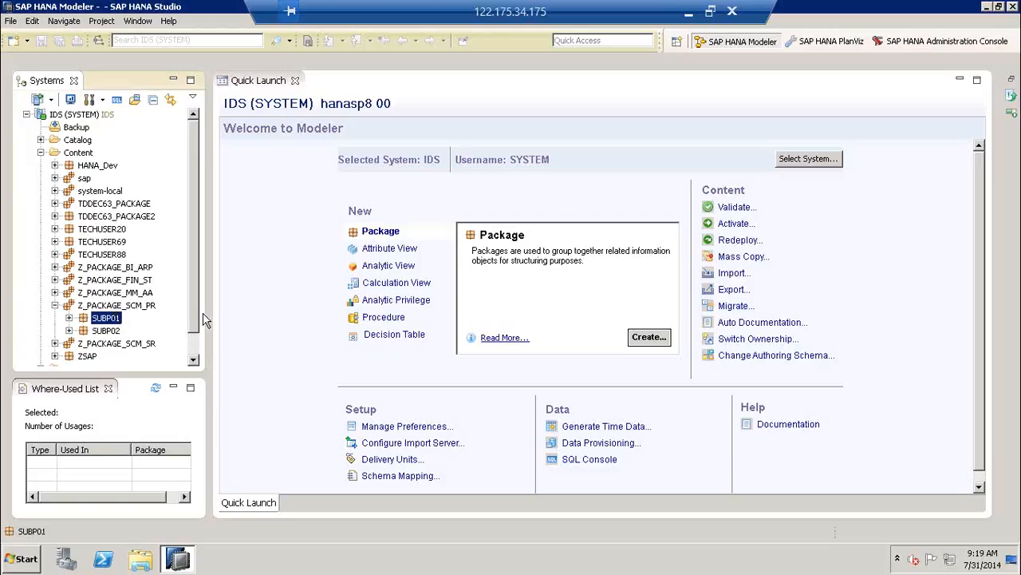
pyautogui.click(195, 347)
pyautogui.click(195, 347)
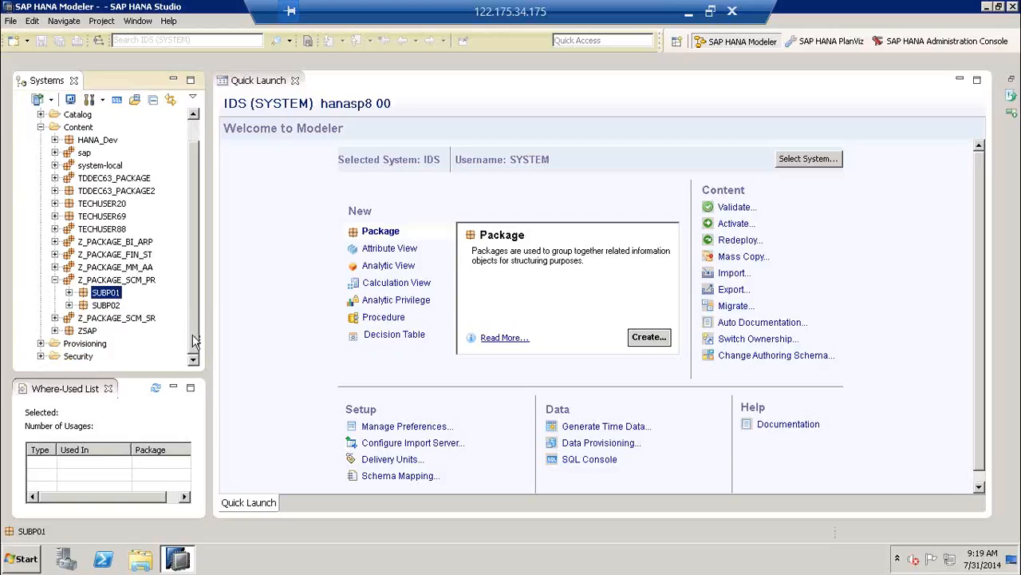
# Outline the object types from Attribute View to Decision Table with the pen, point an arrow at them and box Attribute View
pyautogui.click(901, 419)
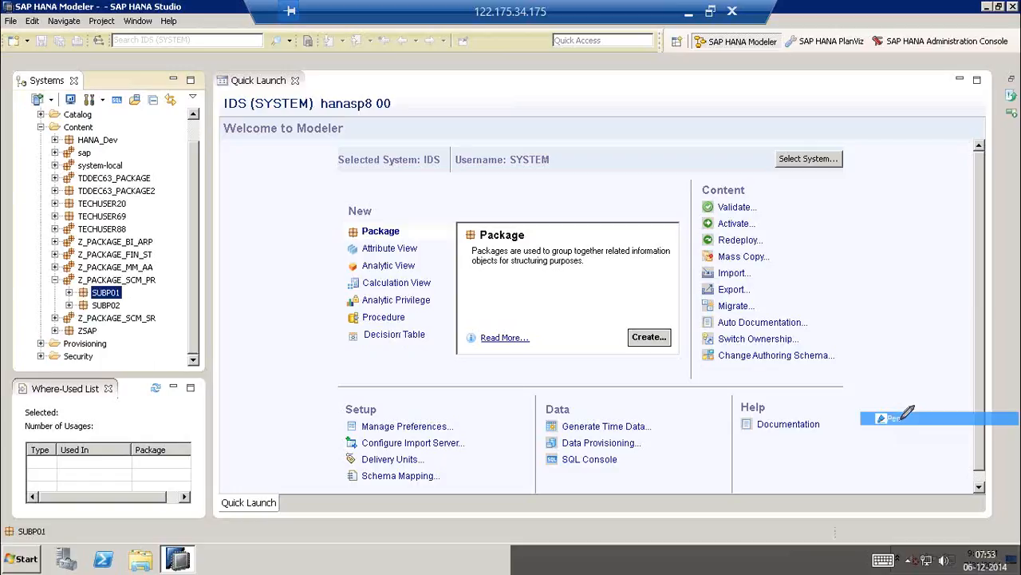
pyautogui.moveTo(345, 242)
pyautogui.mouseDown()
pyautogui.moveTo(328, 348)
pyautogui.moveTo(437, 348)
pyautogui.moveTo(438, 244)
pyautogui.moveTo(328, 243)
pyautogui.mouseUp()
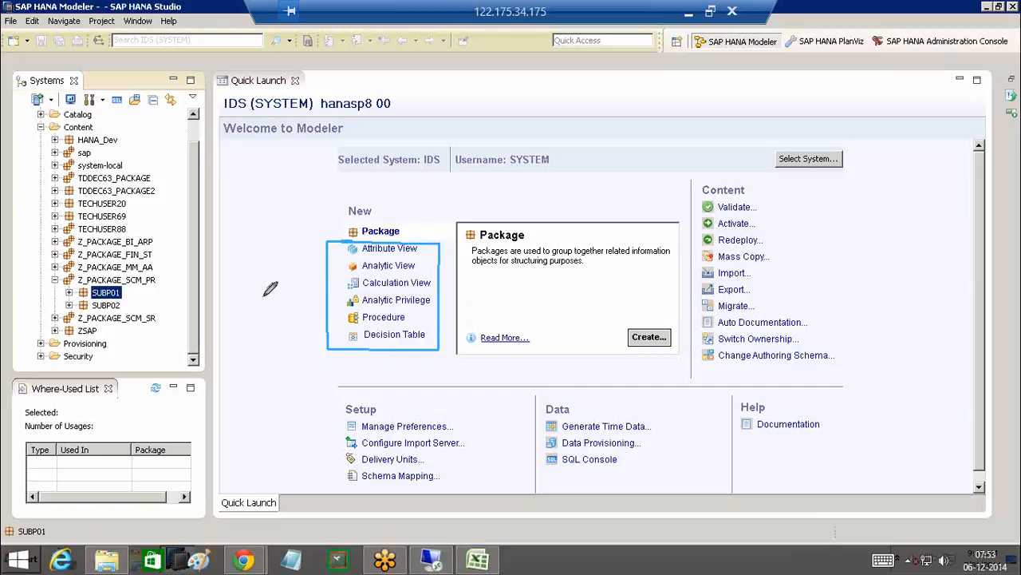
pyautogui.moveTo(263, 297)
pyautogui.mouseDown()
pyautogui.moveTo(306, 296)
pyautogui.moveTo(297, 310)
pyautogui.mouseUp()
pyautogui.moveTo(343, 256)
pyautogui.mouseDown()
pyautogui.moveTo(411, 255)
pyautogui.moveTo(425, 242)
pyautogui.moveTo(344, 241)
pyautogui.moveTo(339, 255)
pyautogui.mouseUp()
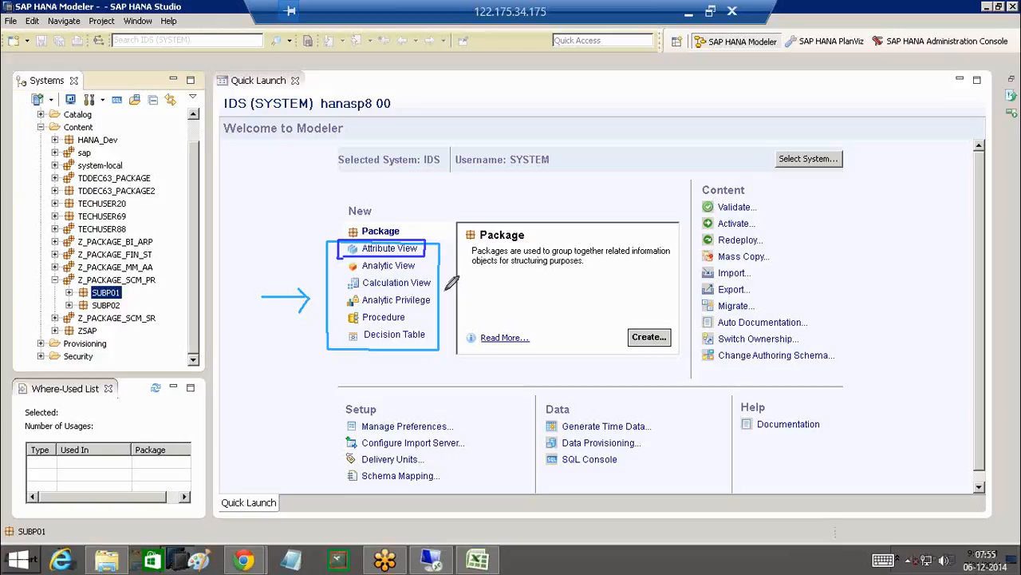
# Handwrite an underlined "PROD" and the word "Vendor" over the package description as master data examples
pyautogui.moveTo(487, 271); pyautogui.dragTo(486, 312)
pyautogui.moveTo(478, 274); pyautogui.dragTo(497, 307)
pyautogui.moveTo(503, 284)
pyautogui.mouseDown()
pyautogui.moveTo(523, 279)
pyautogui.moveTo(528, 305)
pyautogui.moveTo(537, 300)
pyautogui.mouseUp()
pyautogui.moveTo(567, 273)
pyautogui.mouseDown()
pyautogui.moveTo(560, 300)
pyautogui.moveTo(600, 294)
pyautogui.mouseUp()
pyautogui.moveTo(539, 297); pyautogui.dragTo(554, 309)
pyautogui.moveTo(472, 323); pyautogui.dragTo(650, 291)
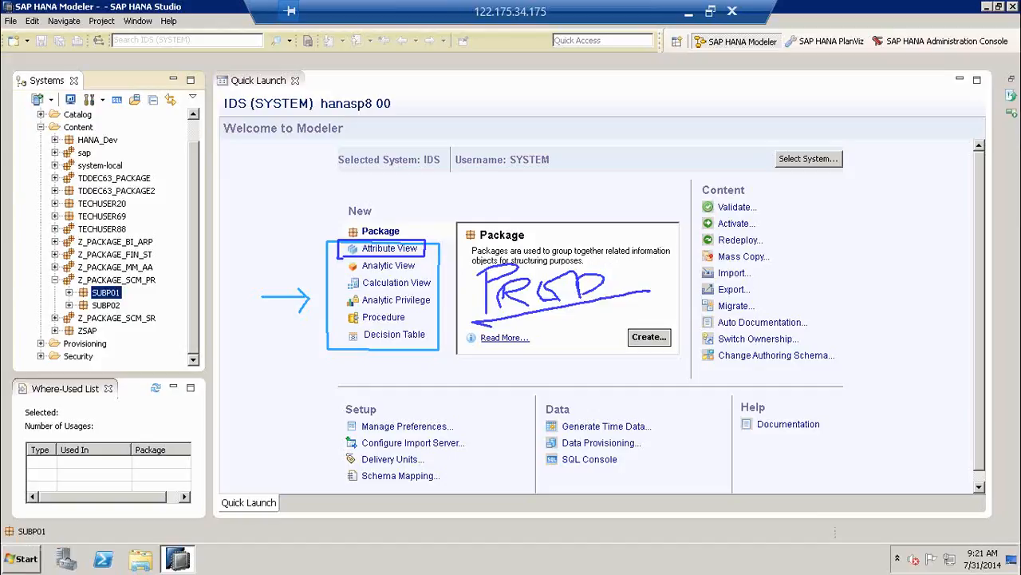
pyautogui.moveTo(555, 314)
pyautogui.mouseDown()
pyautogui.moveTo(625, 319)
pyautogui.moveTo(643, 334)
pyautogui.mouseUp()
pyautogui.moveTo(659, 300)
pyautogui.mouseDown()
pyautogui.moveTo(706, 303)
pyautogui.moveTo(726, 290)
pyautogui.mouseUp()
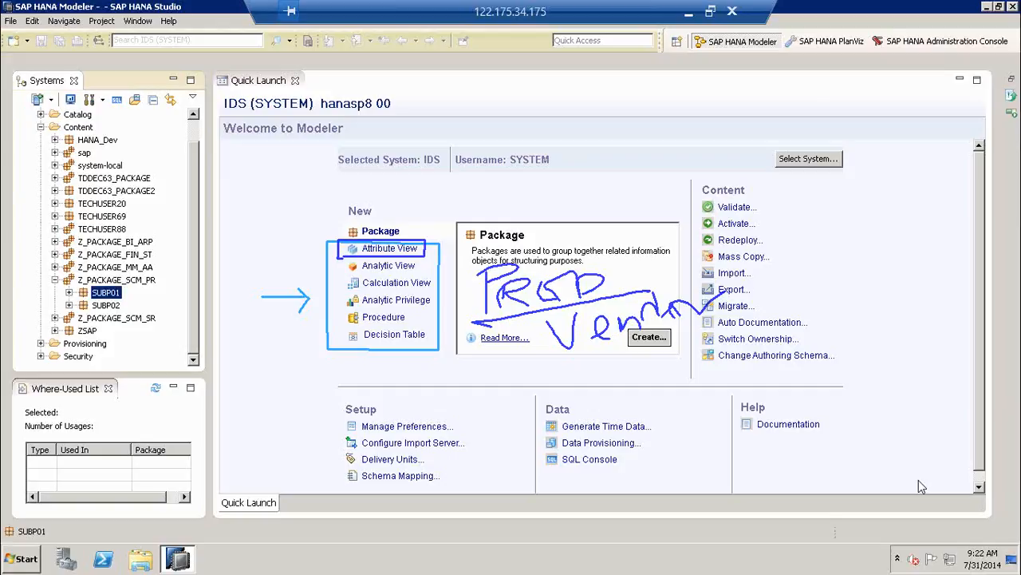
# Clear the pen marks, show the Attribute View description, and outline it with "dimensions" and "master data tables" underlined
pyautogui.press('Escape')
pyautogui.click(386, 251)
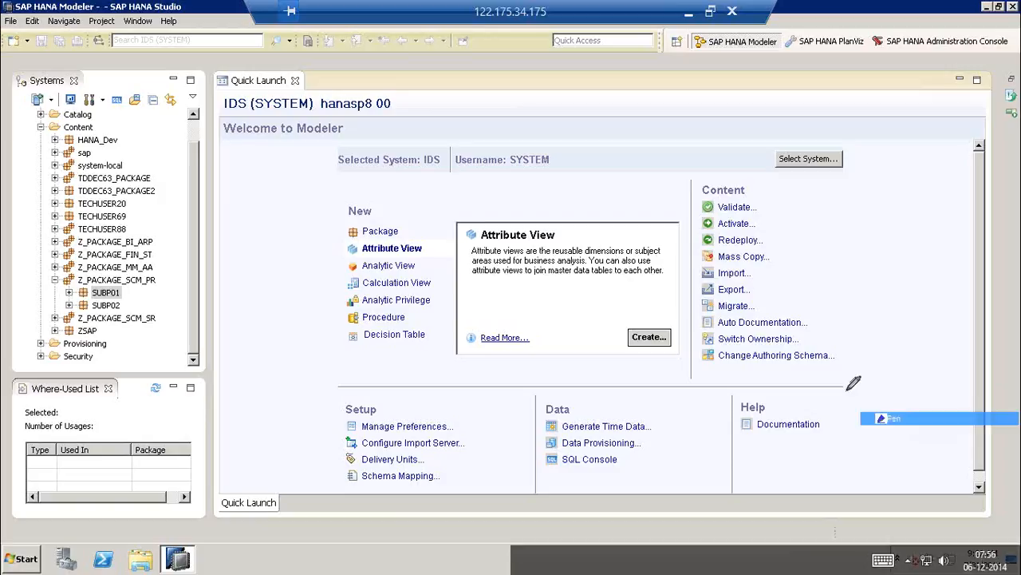
pyautogui.moveTo(474, 295)
pyautogui.mouseDown()
pyautogui.moveTo(674, 216)
pyautogui.moveTo(463, 213)
pyautogui.moveTo(452, 302)
pyautogui.moveTo(449, 262)
pyautogui.moveTo(415, 247)
pyautogui.moveTo(418, 214)
pyautogui.moveTo(513, 183)
pyautogui.moveTo(501, 199)
pyautogui.moveTo(515, 206)
pyautogui.moveTo(533, 193)
pyautogui.mouseUp()
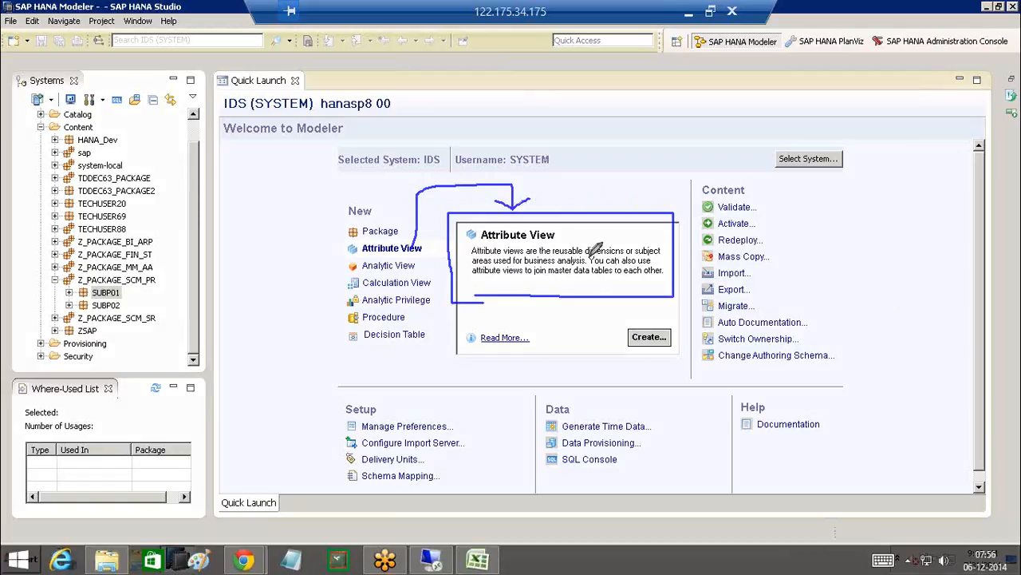
pyautogui.moveTo(590, 254); pyautogui.dragTo(627, 256)
pyautogui.moveTo(547, 277); pyautogui.dragTo(617, 277)
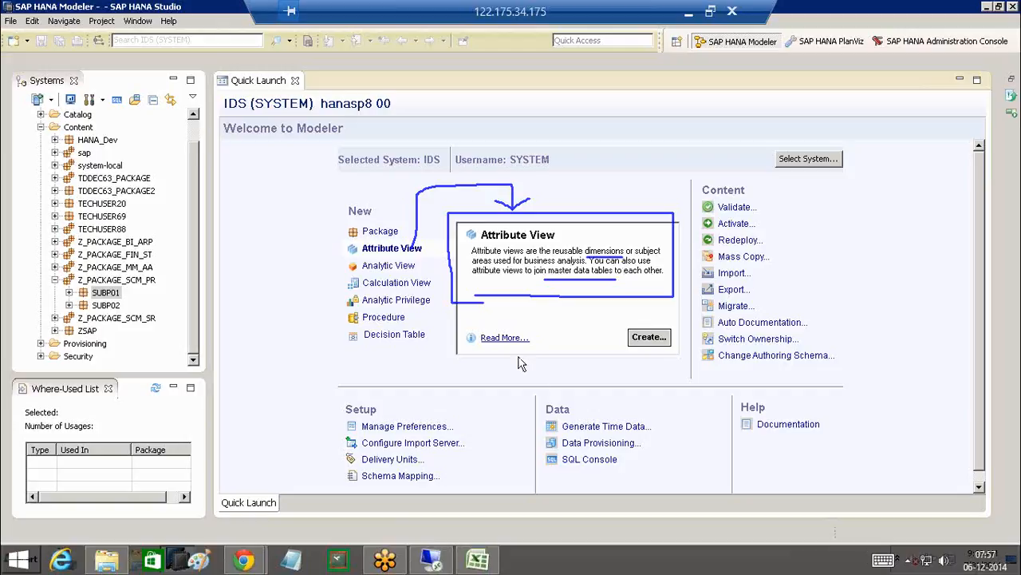
# Switch to an empty Notepad document and enter the heading "SESSION NOTE:"
pyautogui.click(293, 564)
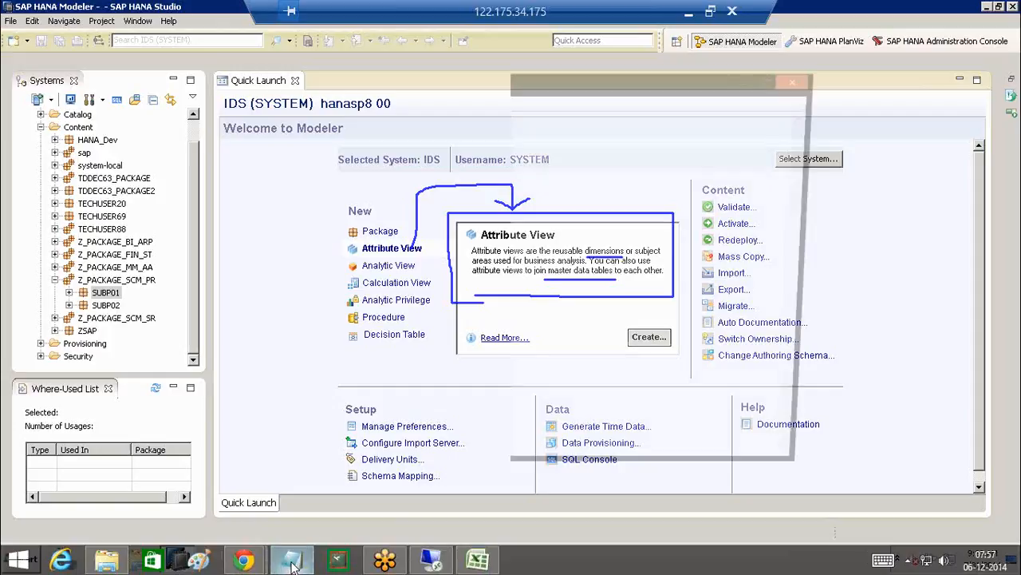
pyautogui.click(1012, 394)
pyautogui.click(169, 145)
pyautogui.write('SESSION N')
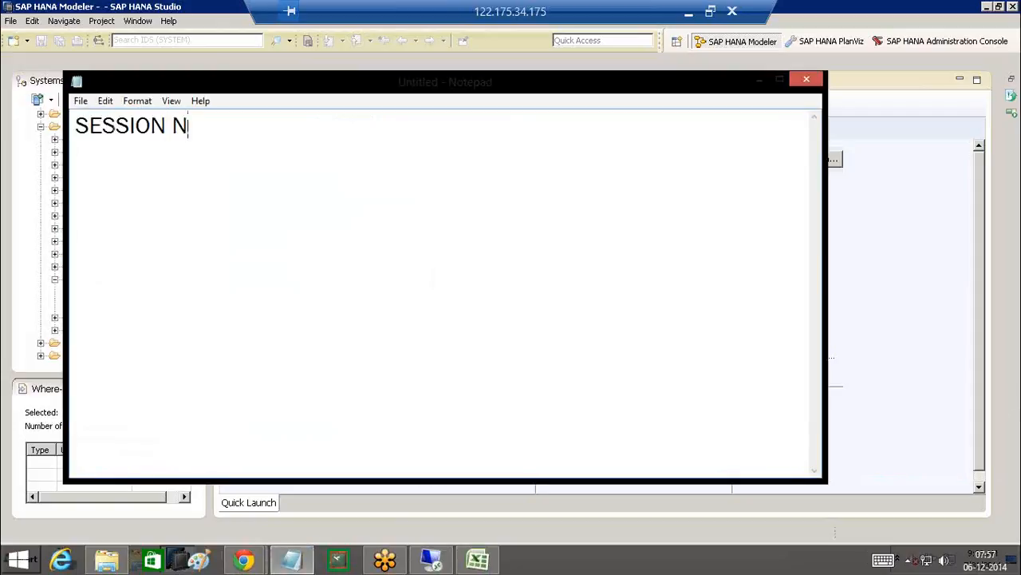
pyautogui.write('OTE:')
pyautogui.press('Return')
# Add the first note item "1) PACKAGE (BEST PRACTICE: STRUCTURED PACKAGE)" below the heading
pyautogui.write('1) PACKA')
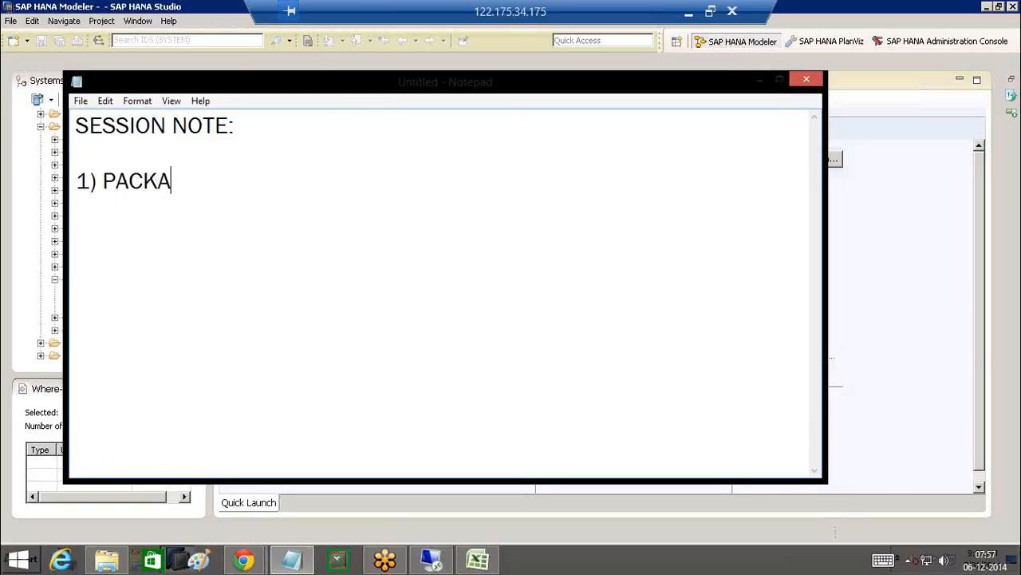
pyautogui.write('GE (BE')
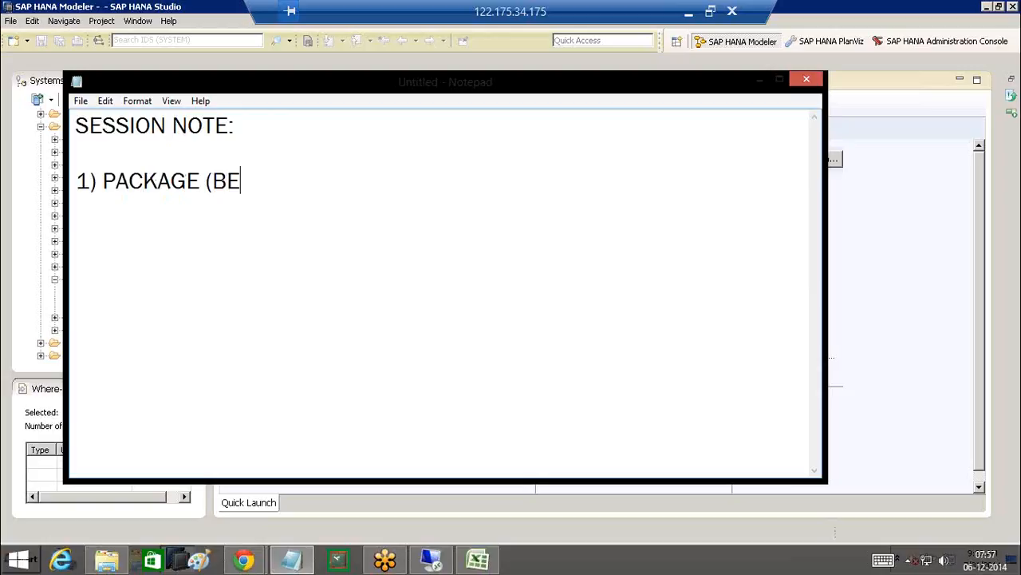
pyautogui.write('ST PRAC')
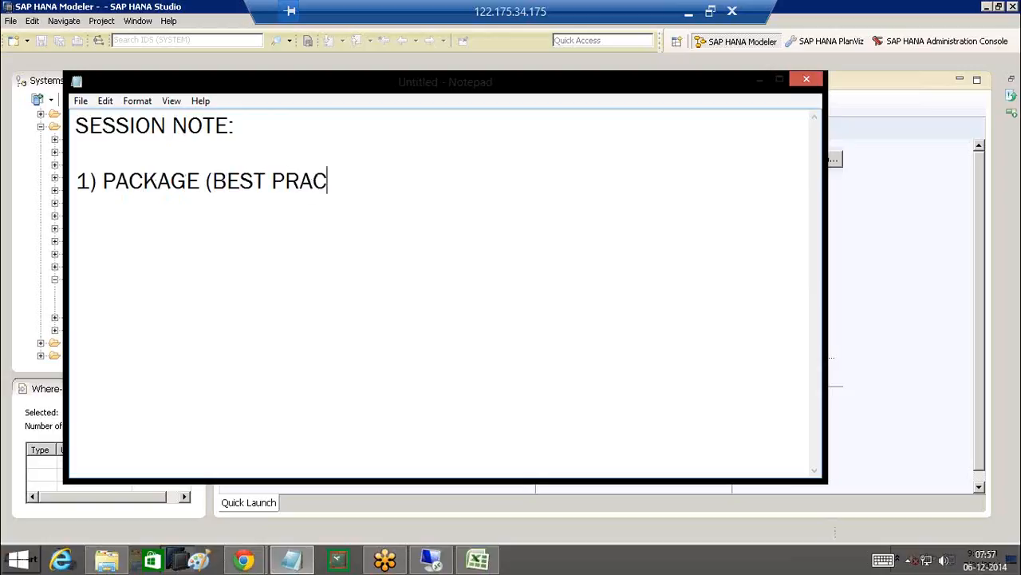
pyautogui.write('TICE: ')
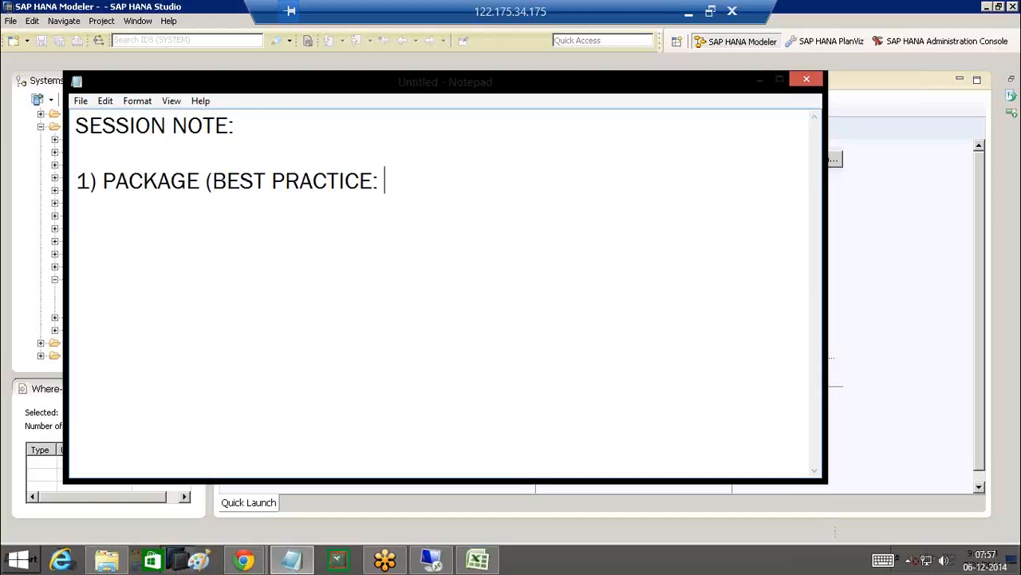
pyautogui.write('STRUC')
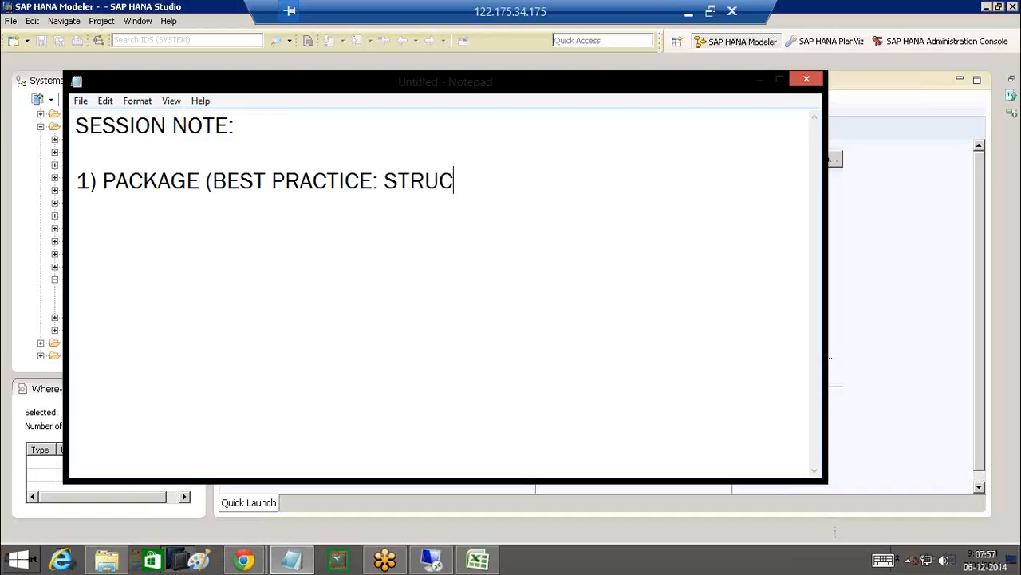
pyautogui.write('TURED')
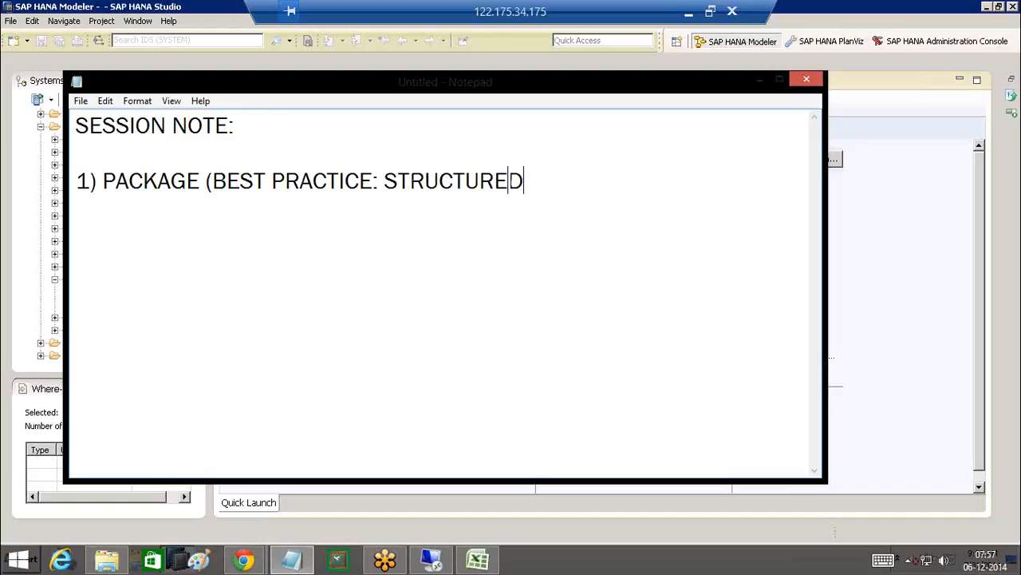
pyautogui.write(' )')
pyautogui.press('Left')
pyautogui.write('PACK')
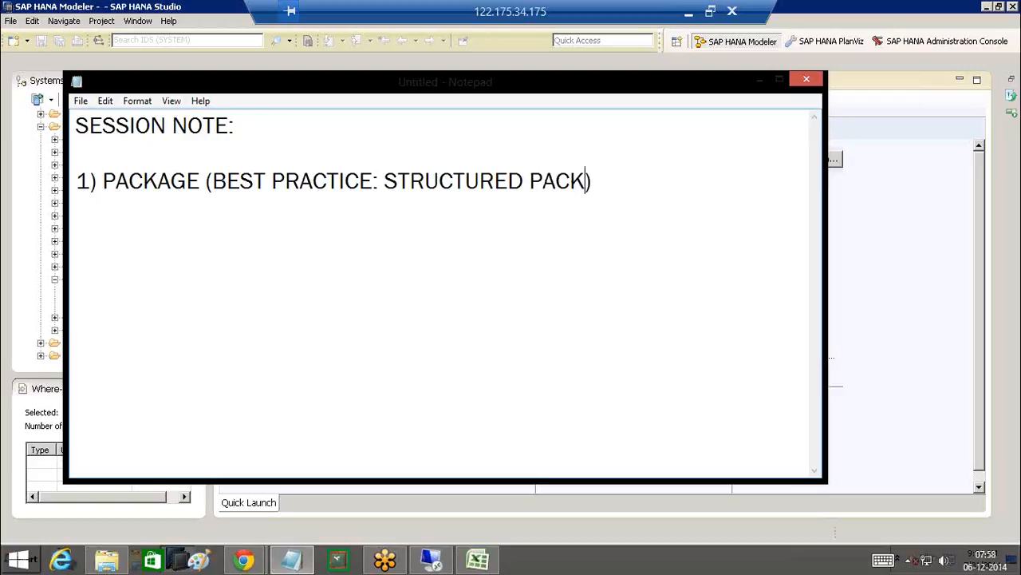
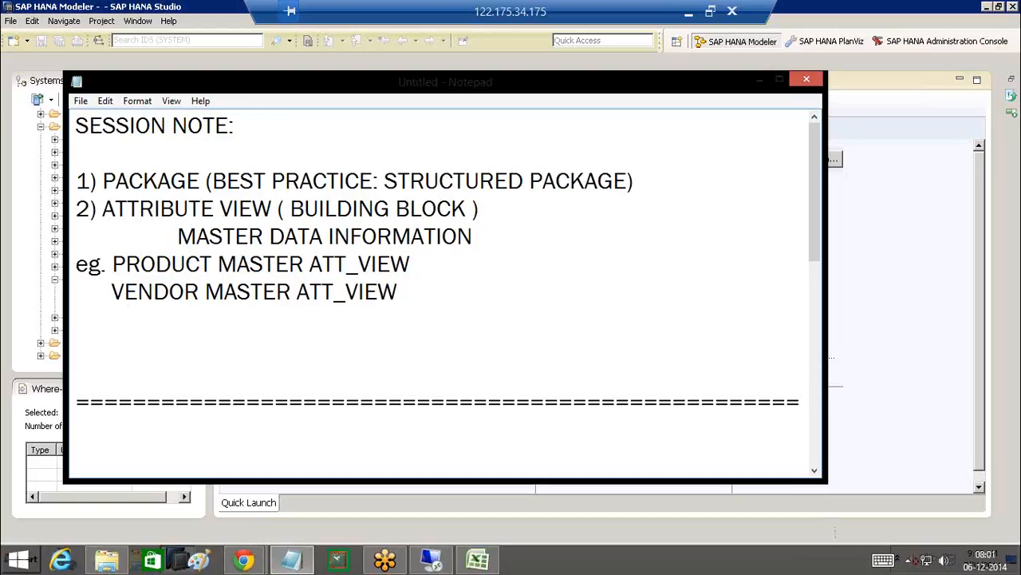
# Add "GL ACCOUNT MASTER ATT_VIEW" as the third example under the attribute view notes
pyautogui.write('GL ACCO')
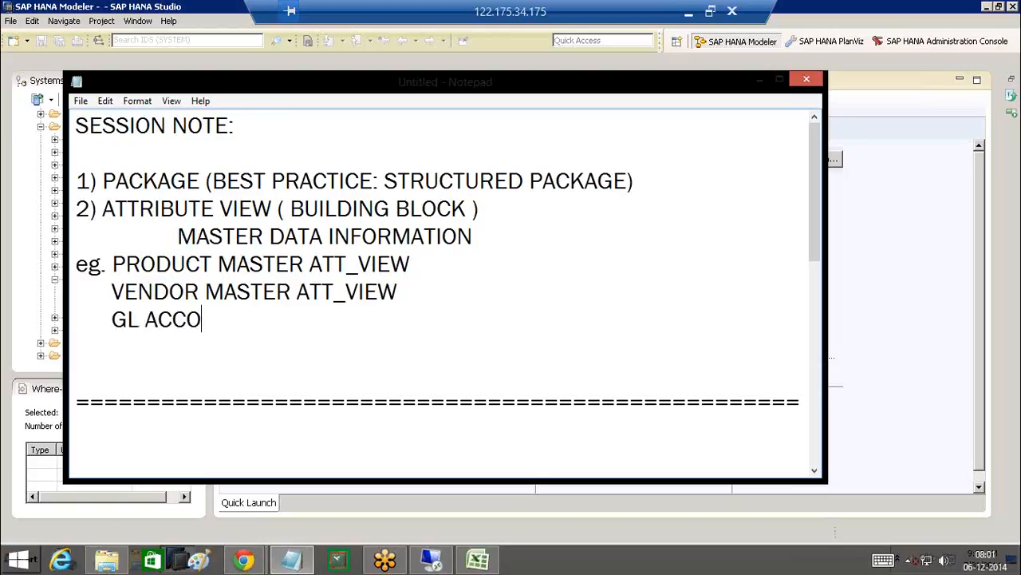
pyautogui.write('UNT MAA')
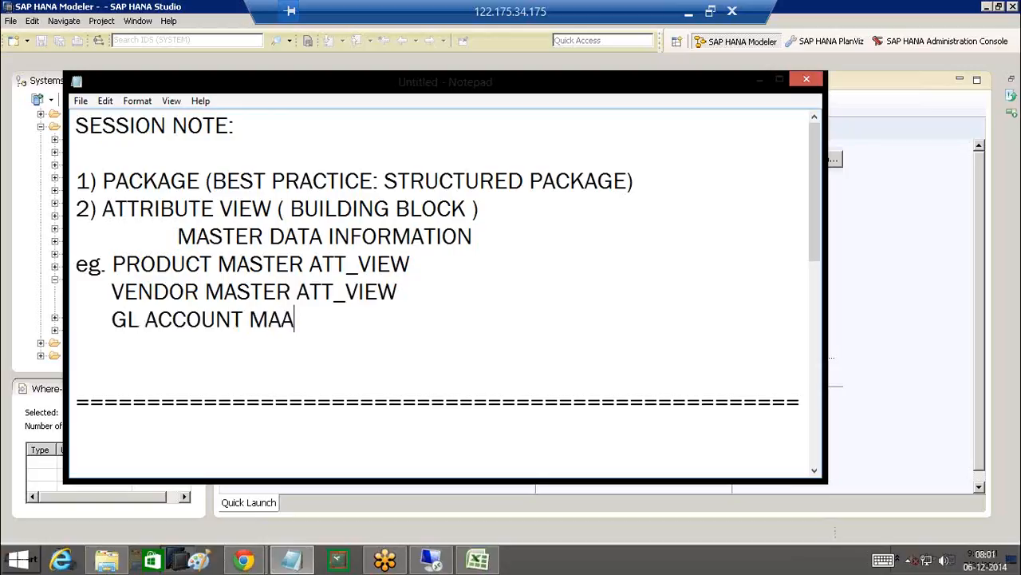
pyautogui.press('BackSpace')
pyautogui.write('STER A')
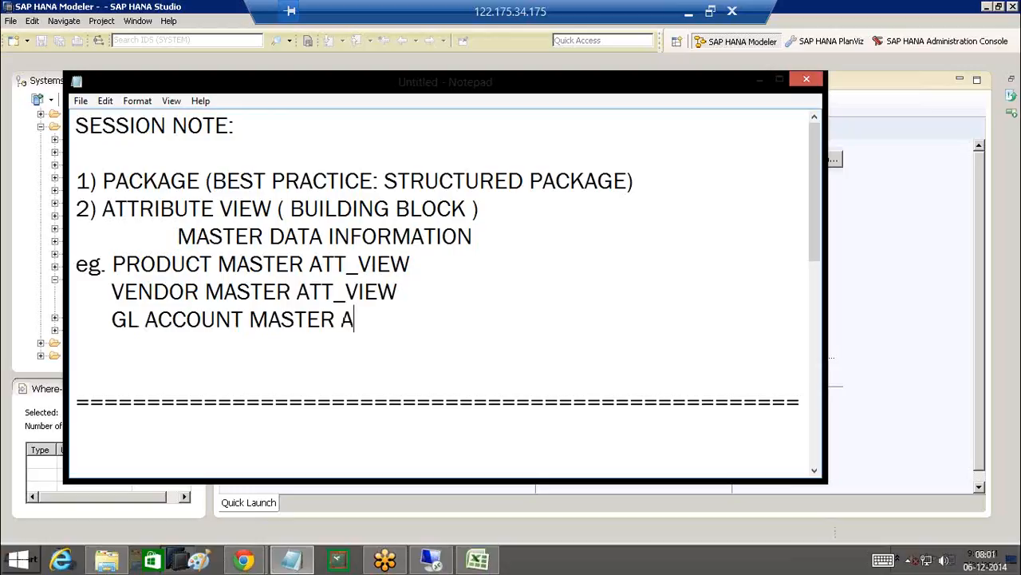
pyautogui.write('TT_VIEW')
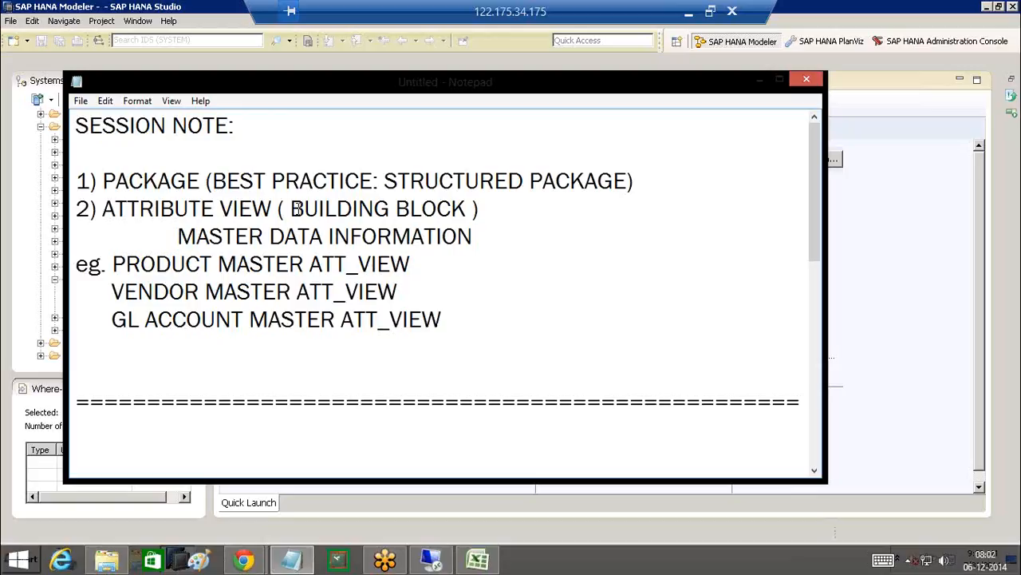
pyautogui.moveTo(467, 213); pyautogui.dragTo(110, 210)
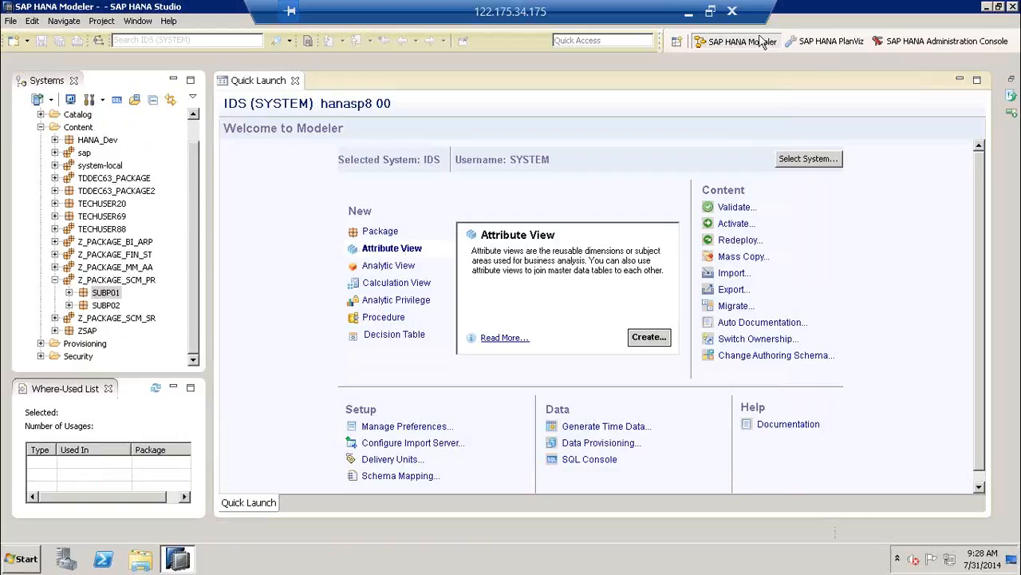
# Shrink the remote desktop window and switch to the Training_Project workbook in Excel, where the attribute view naming convention is listed
pyautogui.click(711, 12)
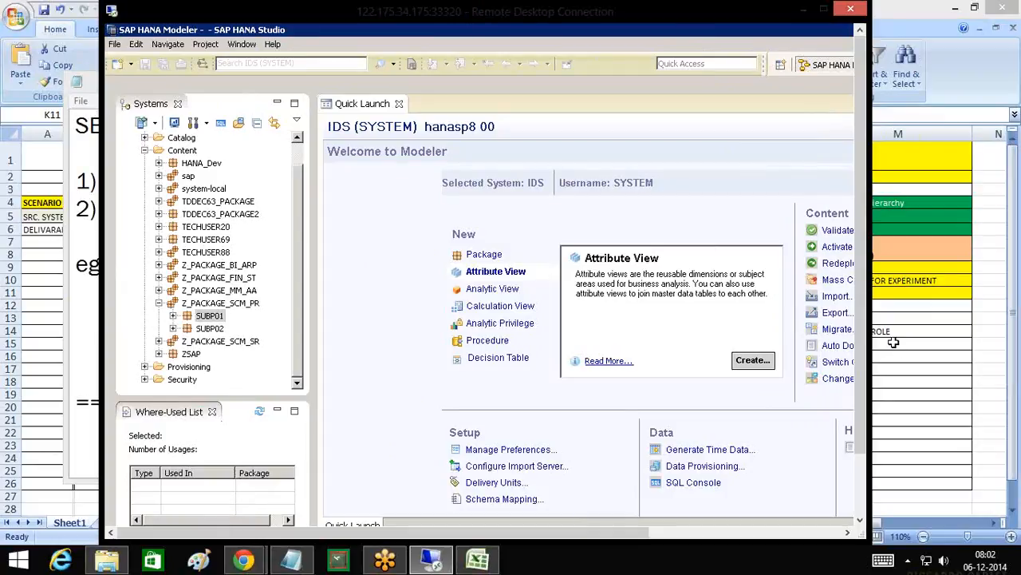
pyautogui.click(893, 342)
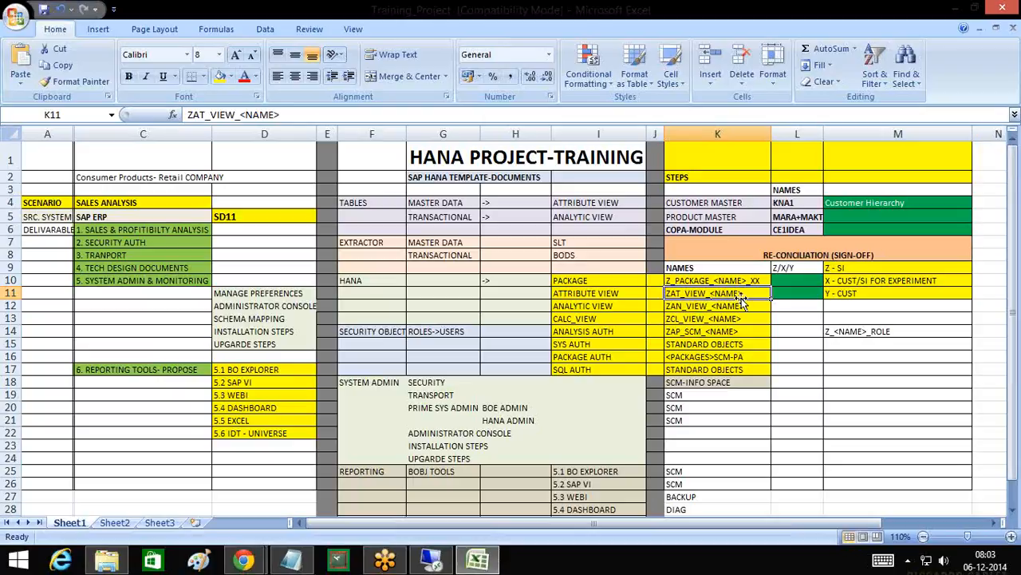
# Review the naming conventions for packages, attribute, analytic and calculation views, and authorization objects in the NAMES column
pyautogui.click(630, 310)
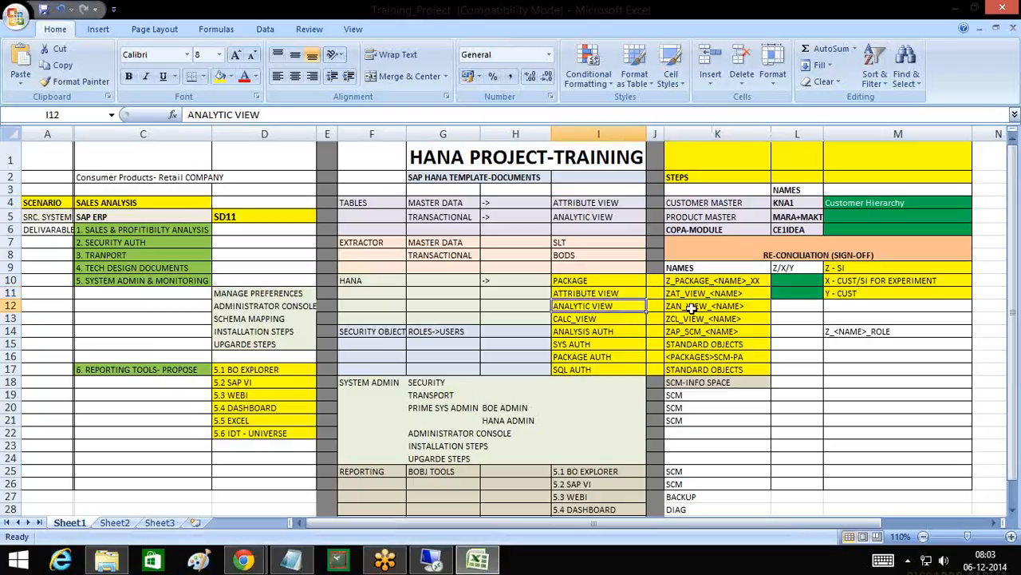
pyautogui.click(668, 310)
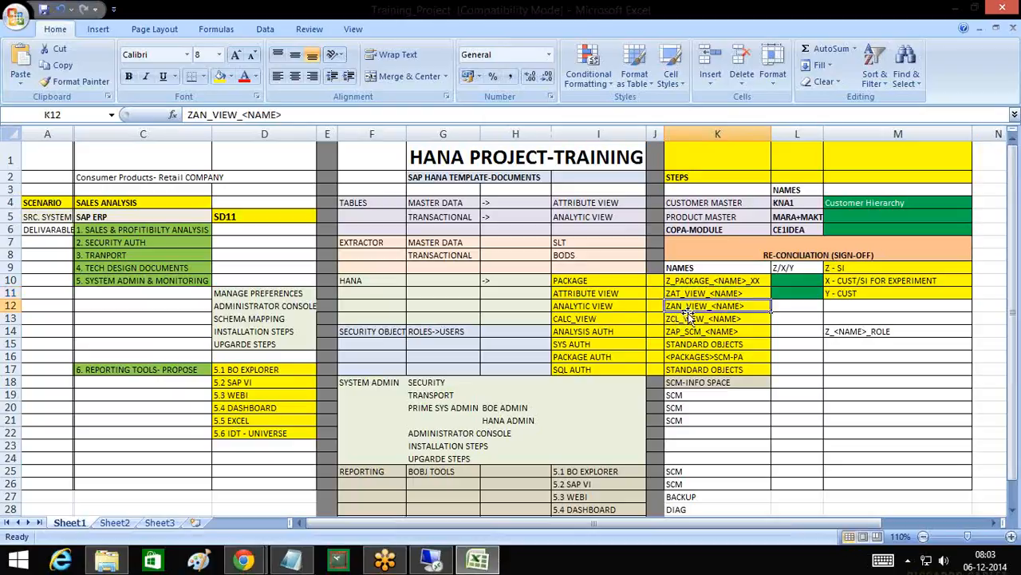
pyautogui.click(714, 319)
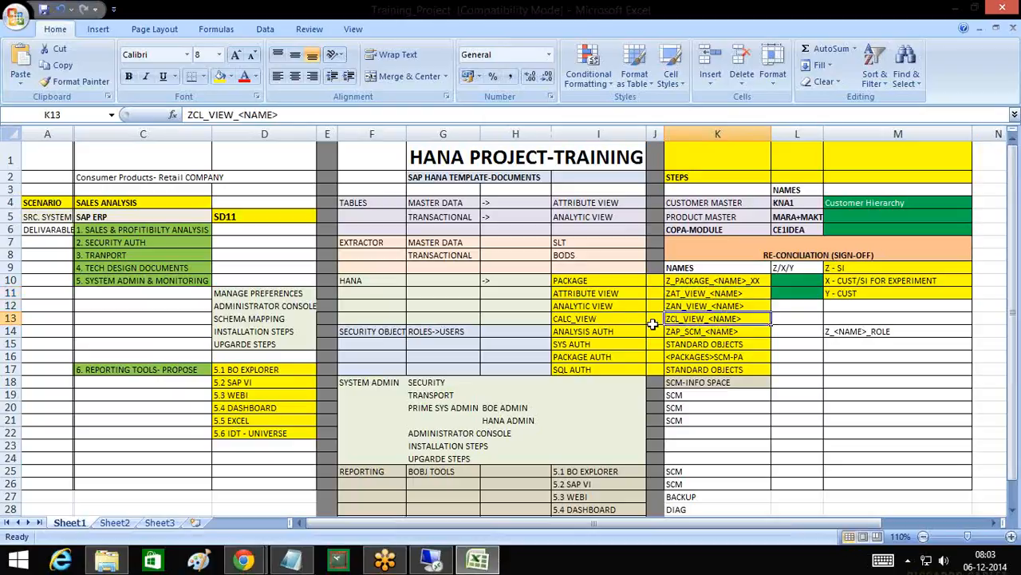
pyautogui.click(686, 331)
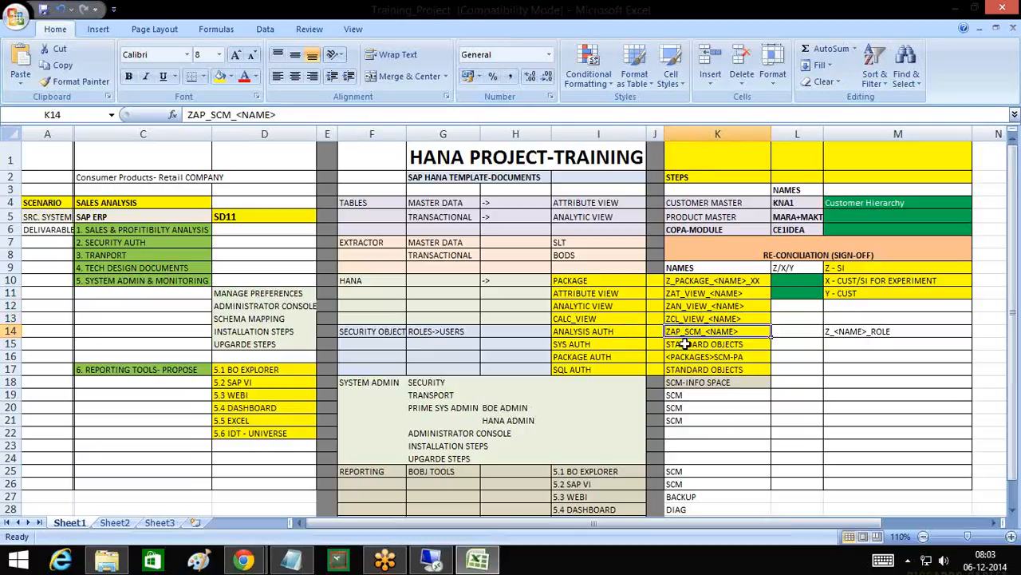
pyautogui.click(682, 344)
pyautogui.click(683, 357)
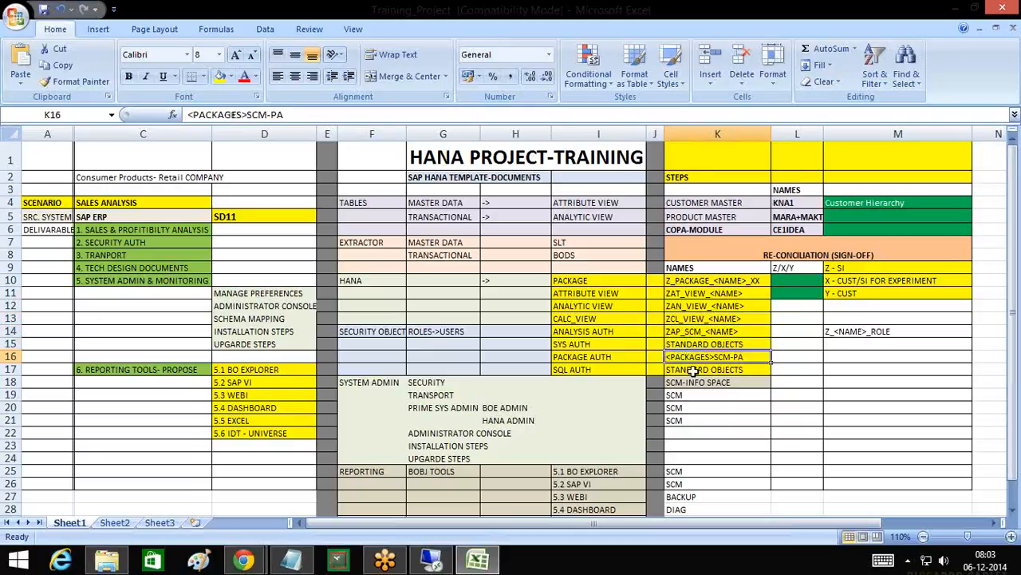
pyautogui.click(699, 283)
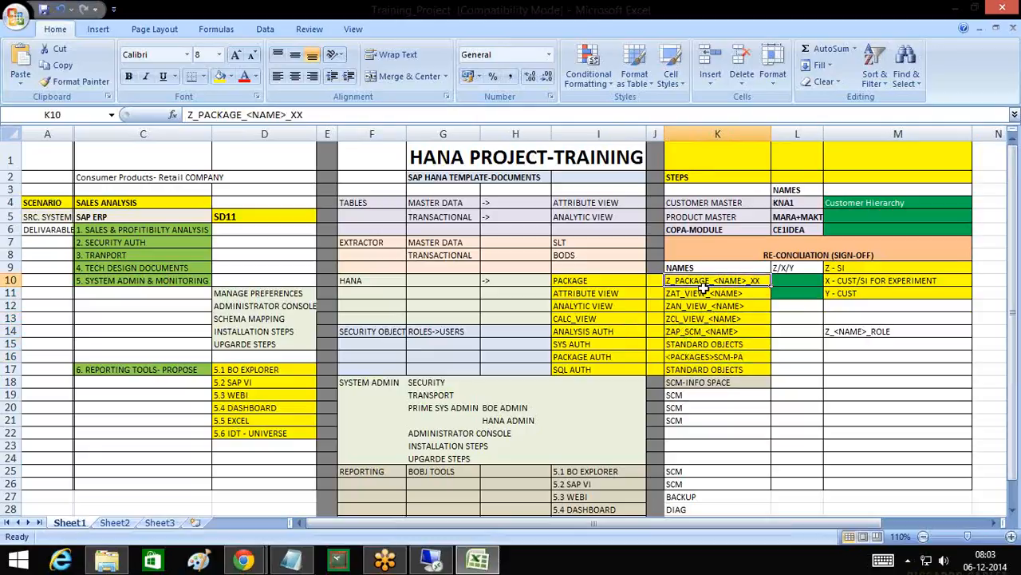
pyautogui.moveTo(704, 287); pyautogui.dragTo(706, 370)
pyautogui.click(821, 370)
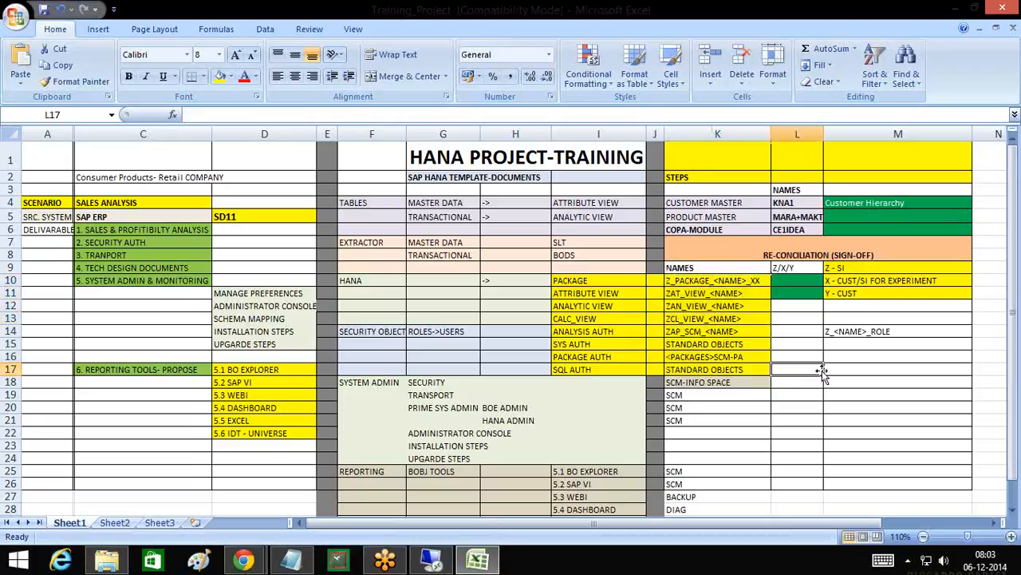
pyautogui.click(720, 282)
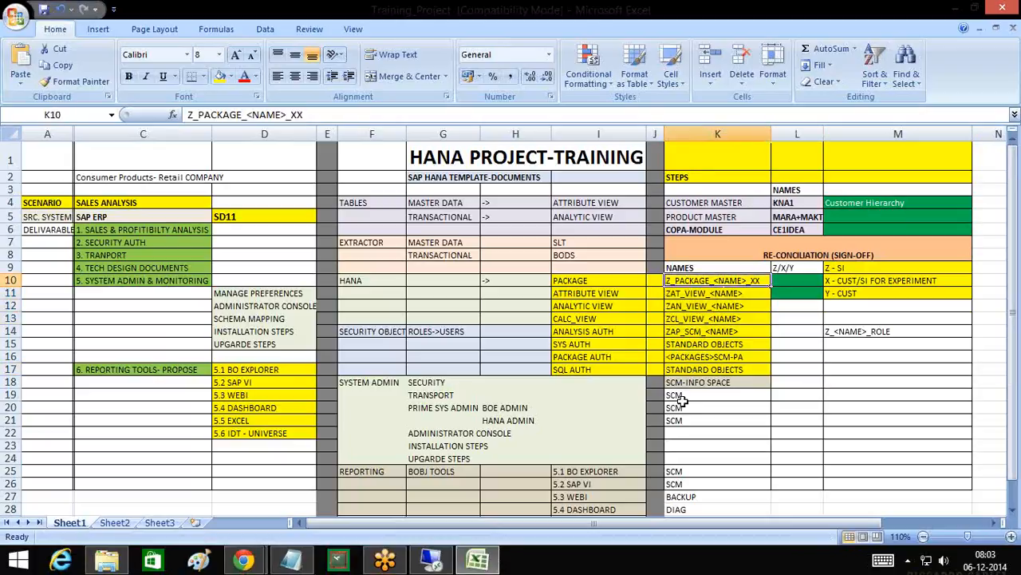
# Switch to SAP HANA Studio in the remote desktop and start a new attribute view in subpackage SUBP01 of Z_PACKAGE_SCM_PR
pyautogui.click(434, 563)
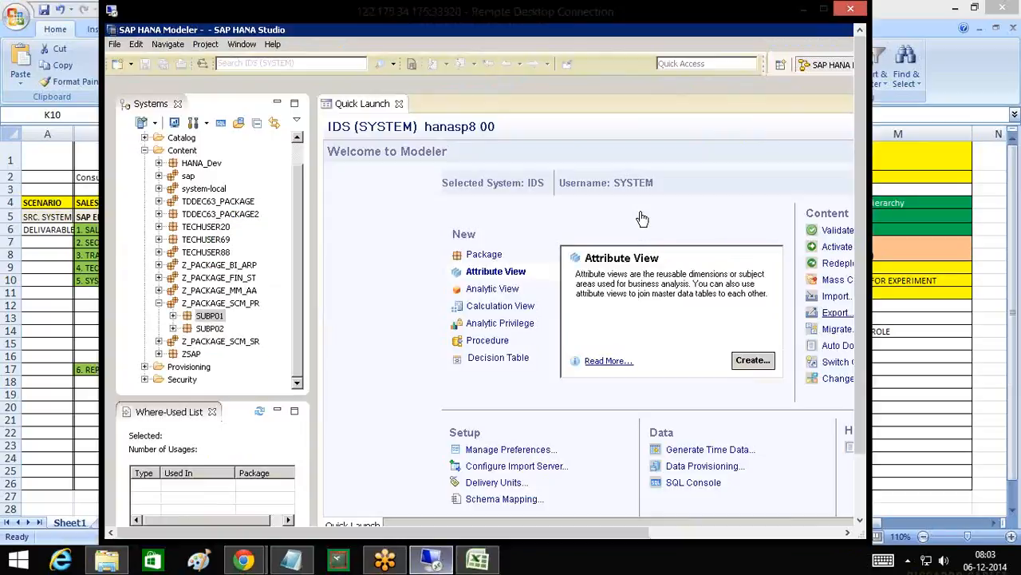
pyautogui.doubleClick(228, 17)
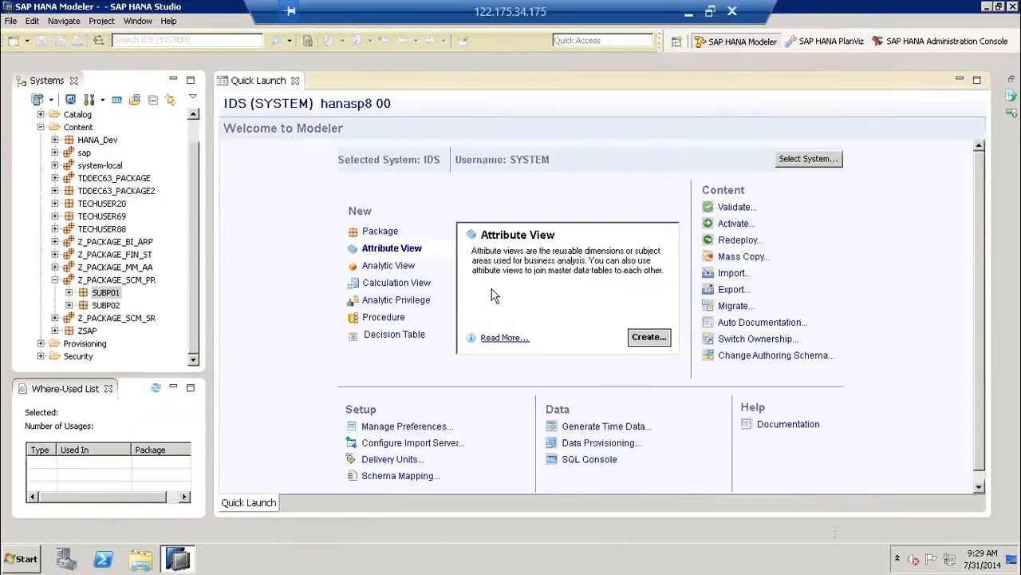
pyautogui.click(107, 293)
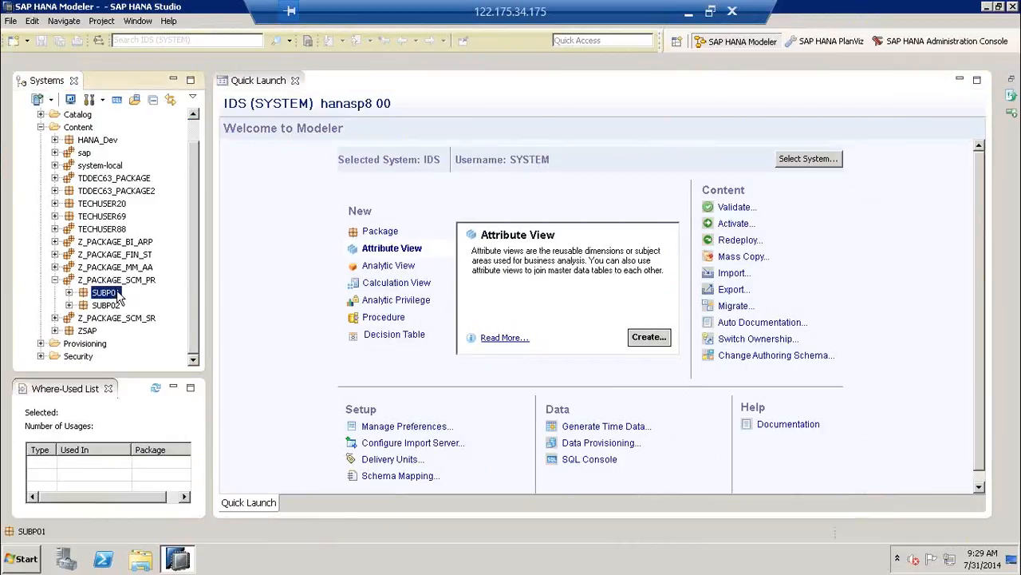
pyautogui.rightClick(118, 293)
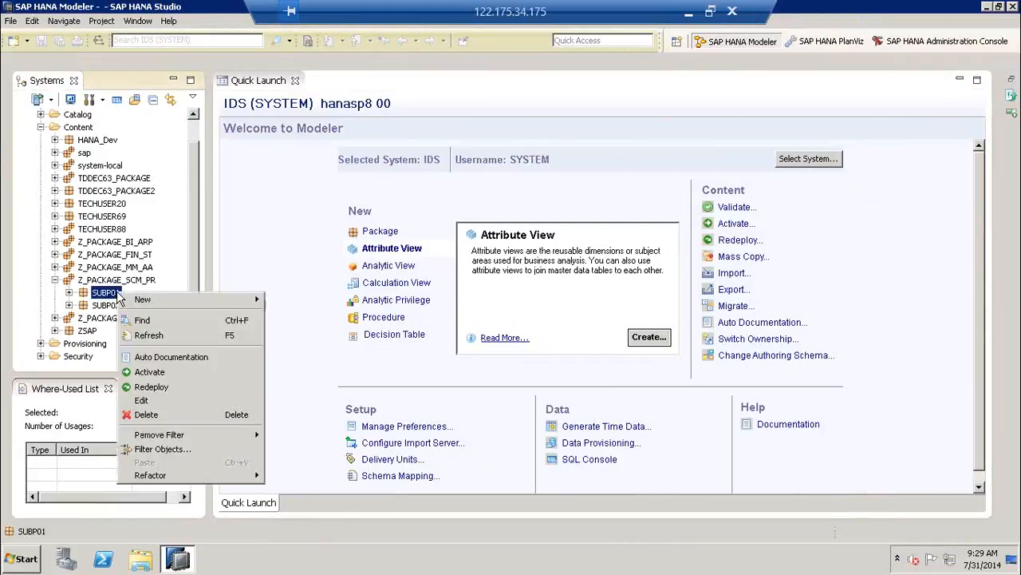
pyautogui.moveTo(150, 300)
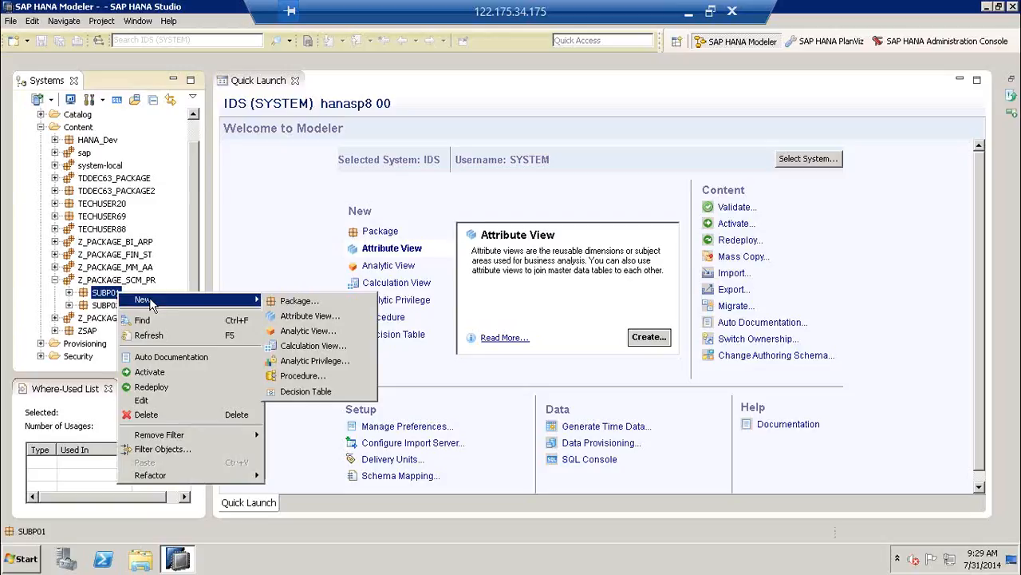
pyautogui.click(304, 316)
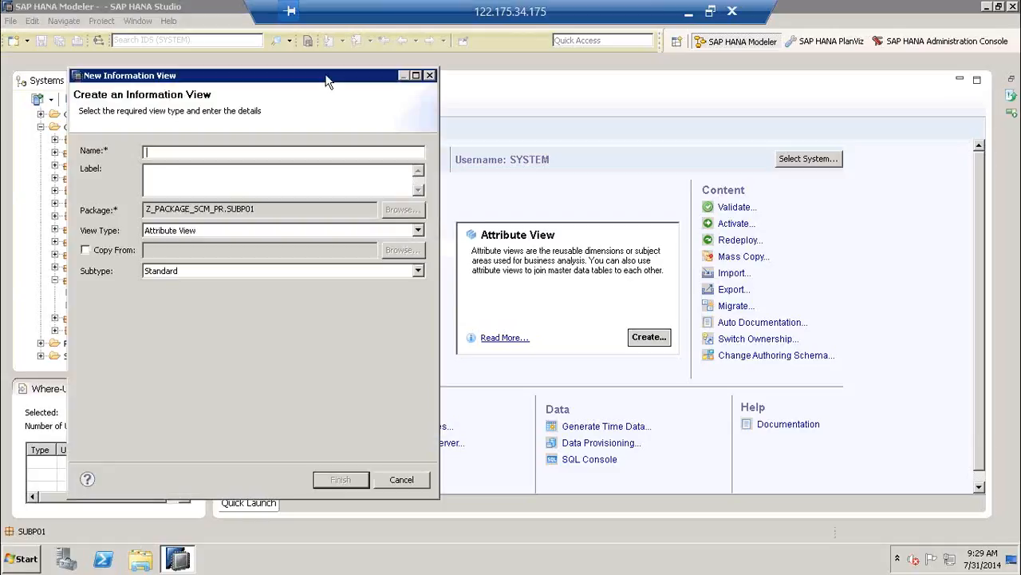
pyautogui.moveTo(327, 82); pyautogui.dragTo(495, 82)
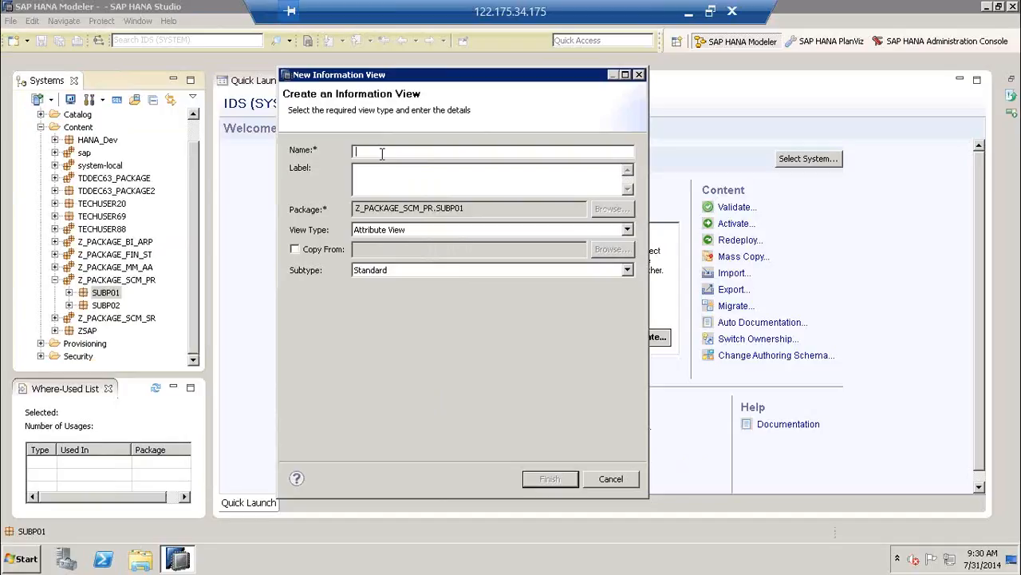
# Mark the Name and Label fields with pen circles and arrows, and erase all drawings
pyautogui.click(1008, 382)
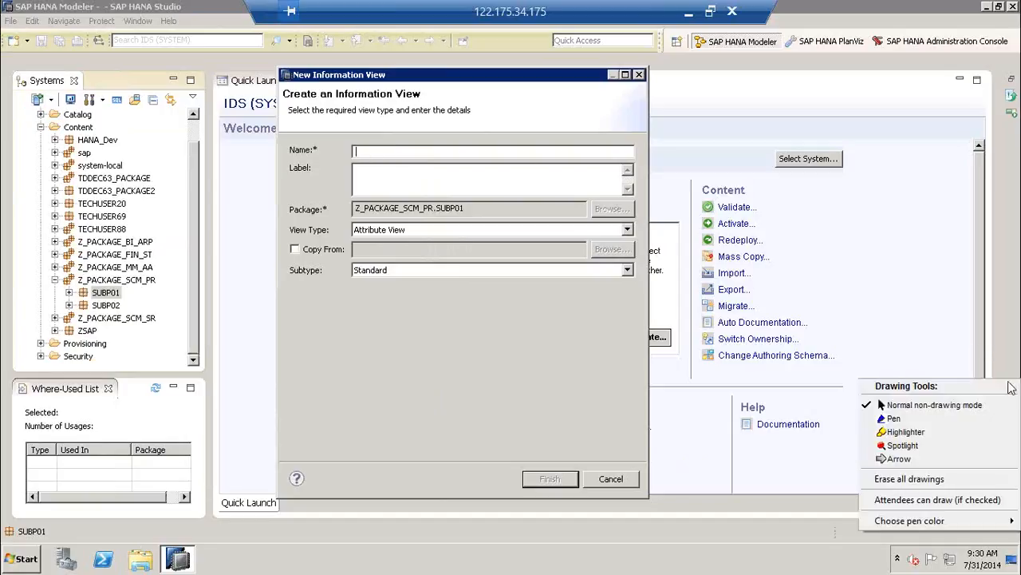
pyautogui.click(917, 428)
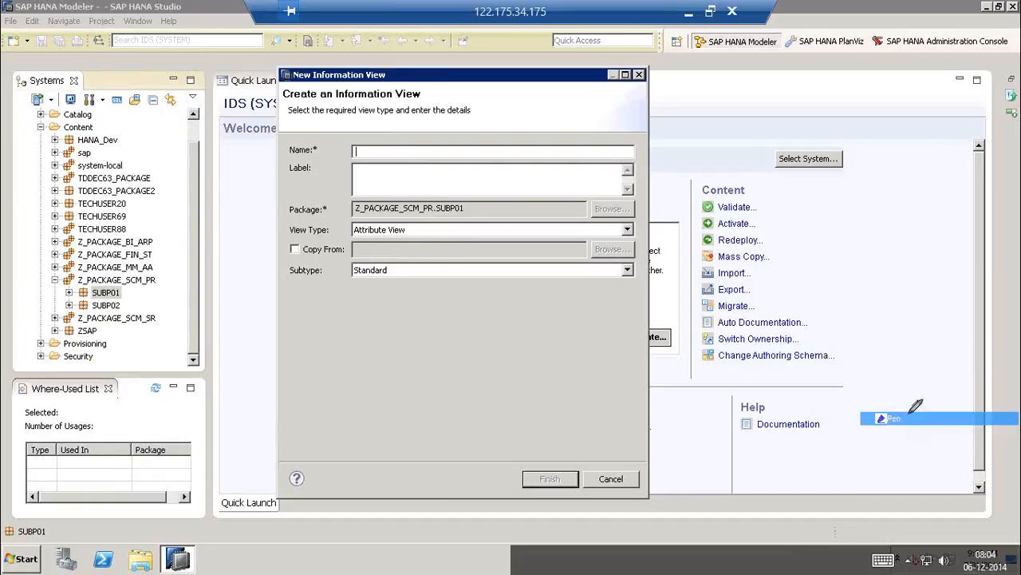
pyautogui.moveTo(319, 145); pyautogui.dragTo(321, 146)
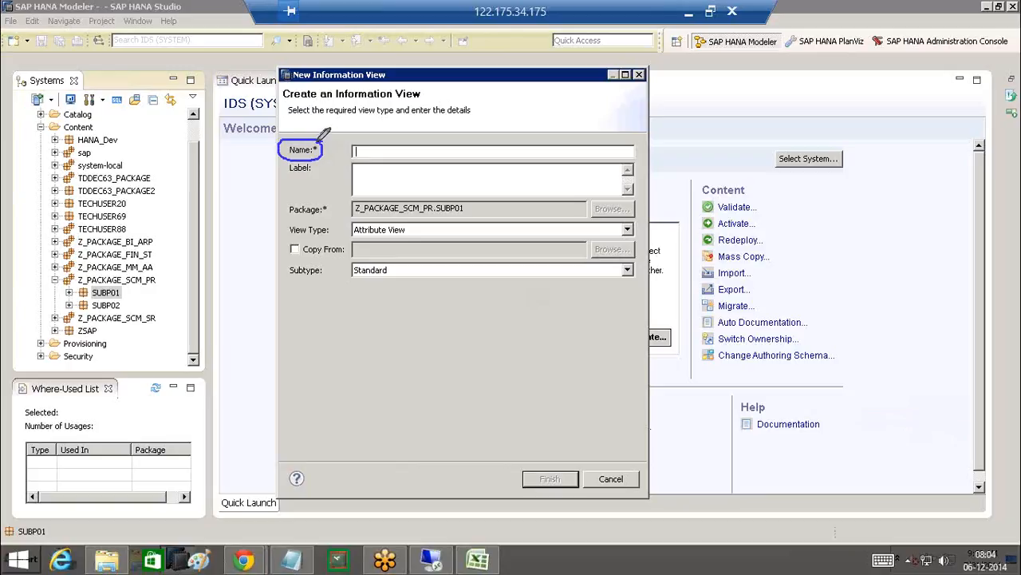
pyautogui.moveTo(441, 126)
pyautogui.mouseDown()
pyautogui.moveTo(442, 146)
pyautogui.moveTo(335, 144)
pyautogui.moveTo(343, 157)
pyautogui.mouseUp()
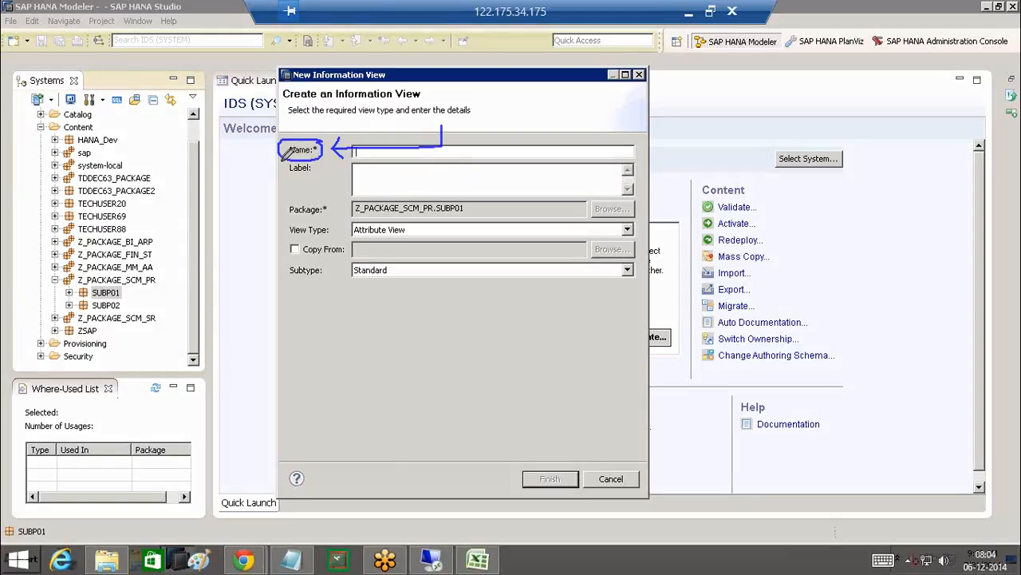
pyautogui.moveTo(286, 160)
pyautogui.mouseDown()
pyautogui.moveTo(287, 187)
pyautogui.moveTo(317, 186)
pyautogui.moveTo(317, 164)
pyautogui.mouseUp()
pyautogui.moveTo(453, 169); pyautogui.dragTo(449, 180)
pyautogui.moveTo(449, 180)
pyautogui.mouseDown()
pyautogui.moveTo(338, 177)
pyautogui.moveTo(356, 186)
pyautogui.mouseUp()
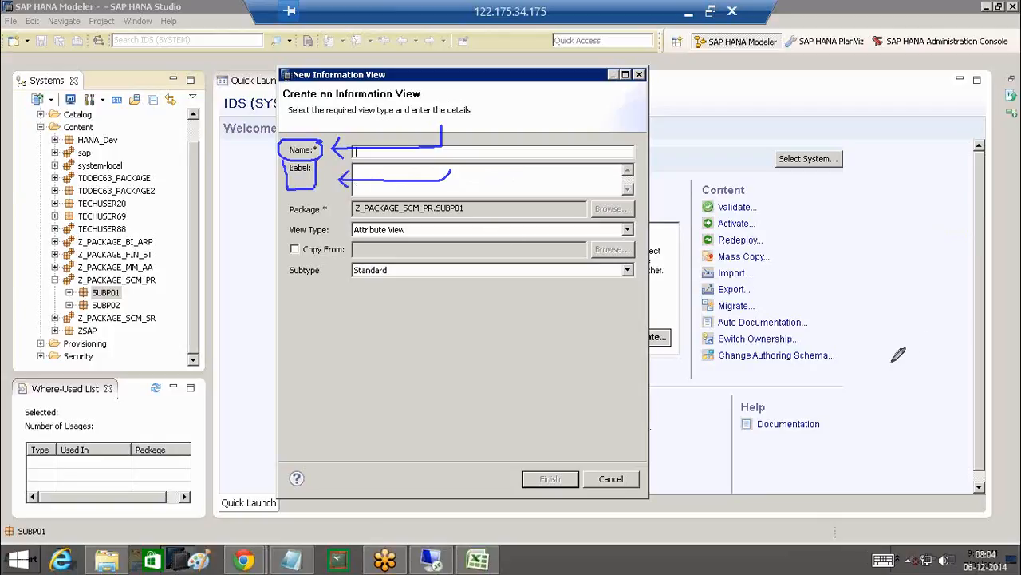
pyautogui.rightClick(918, 488)
pyautogui.click(918, 482)
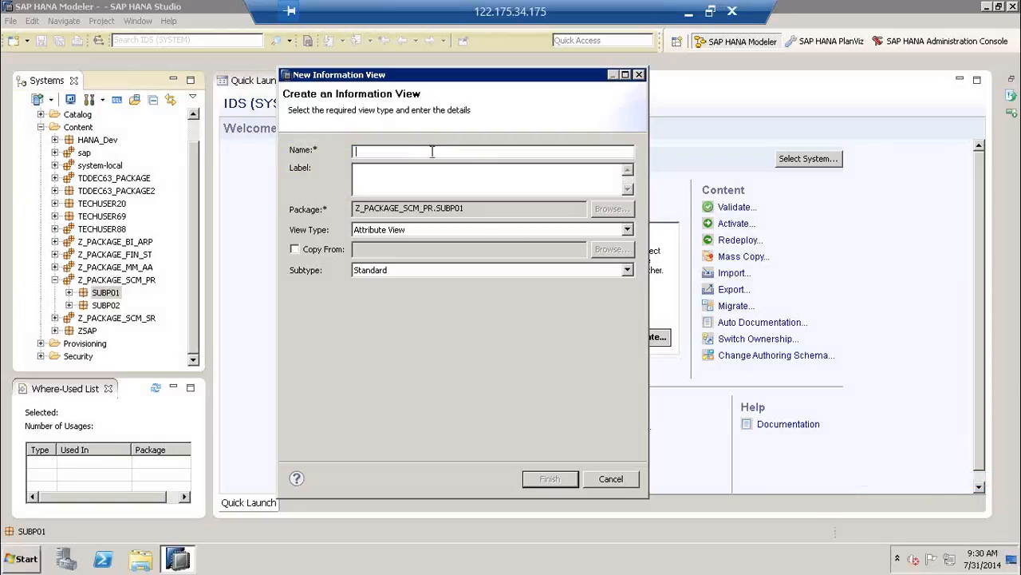
# Name the new attribute view ZAT_VIEW_MATERIAL
pyautogui.write('Z_')
pyautogui.press('BackSpace')
pyautogui.write('AT_VIEW_')
pyautogui.write('MATER')
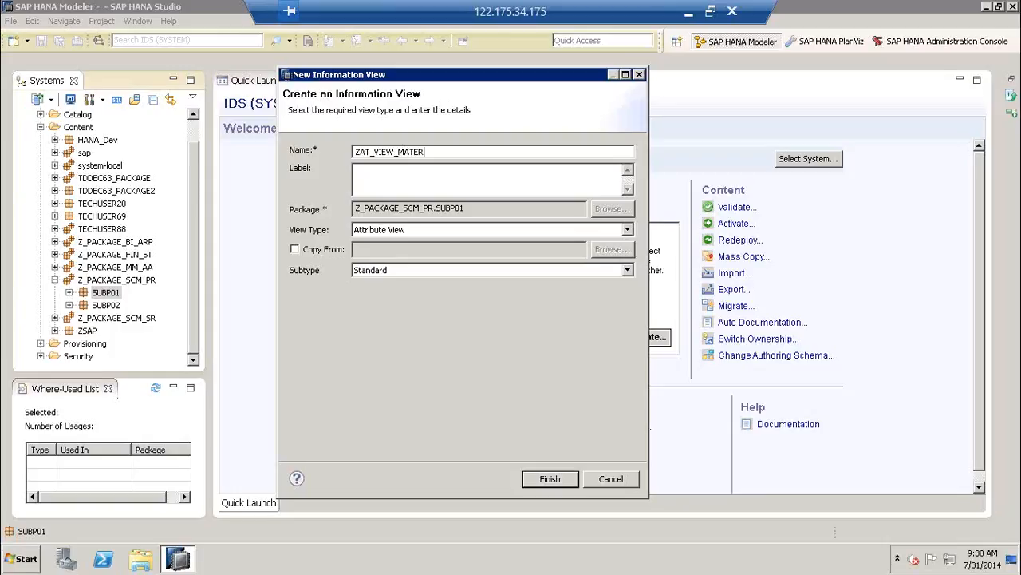
pyautogui.write('IAL')
# Set the new view's label to "MATERIAL MASTER DATA VIEW FROM TABLE"
pyautogui.moveTo(445, 152); pyautogui.dragTo(353, 152)
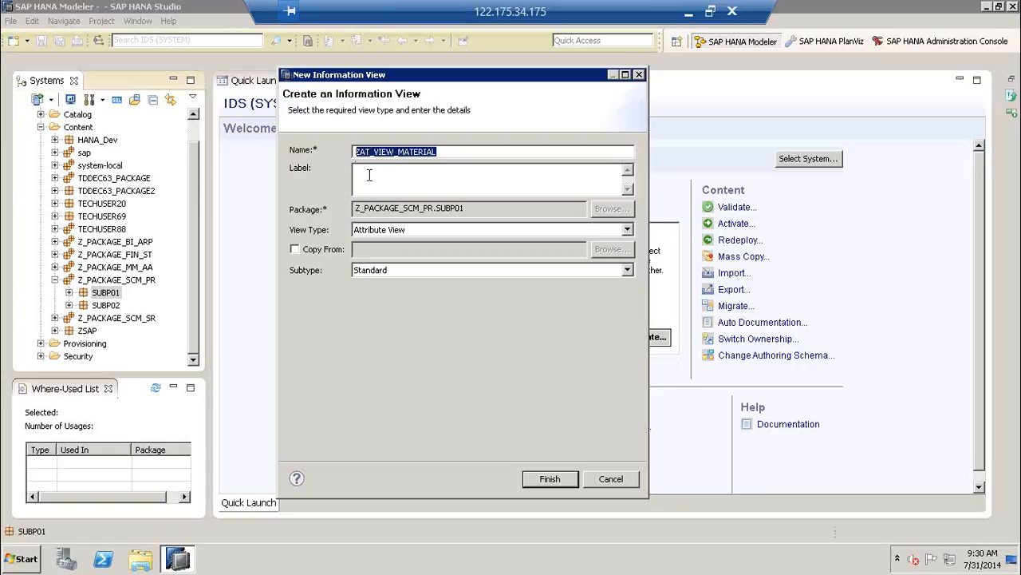
pyautogui.click(369, 175)
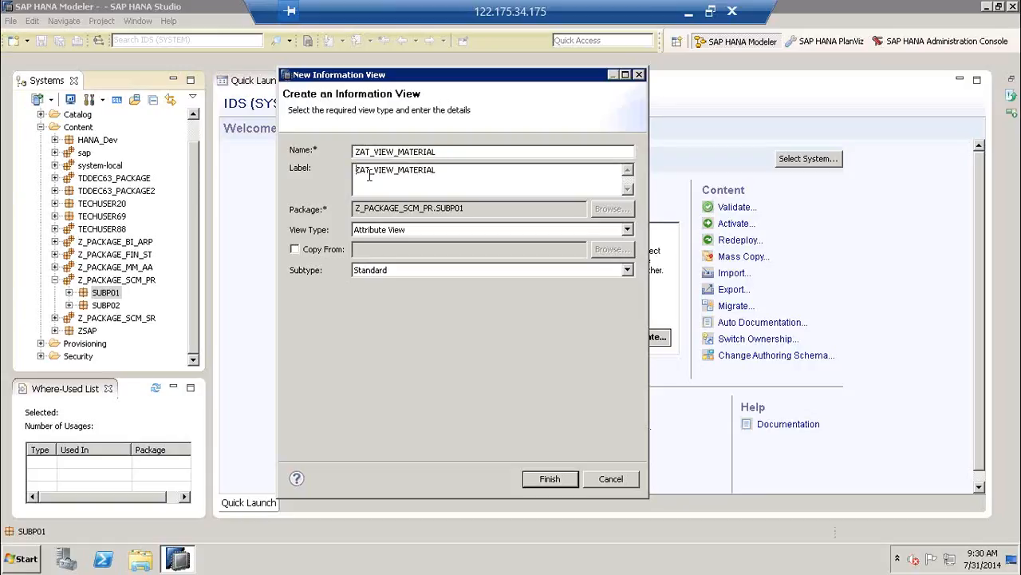
pyautogui.moveTo(437, 170); pyautogui.dragTo(349, 170)
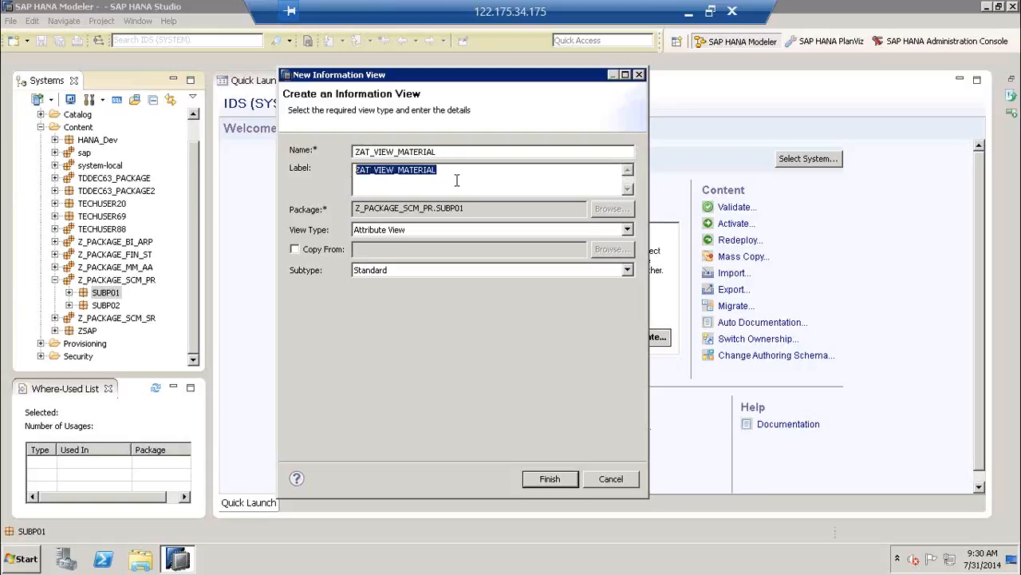
pyautogui.write('MATERI')
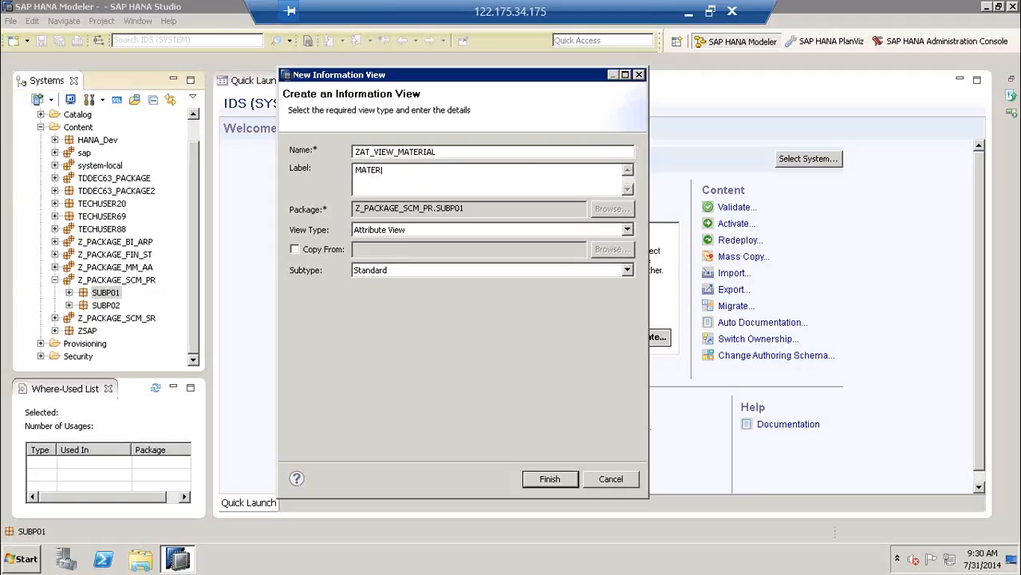
pyautogui.write('AL A')
pyautogui.press('BackSpace')
pyautogui.write('MASTER DATA VIEW FROM')
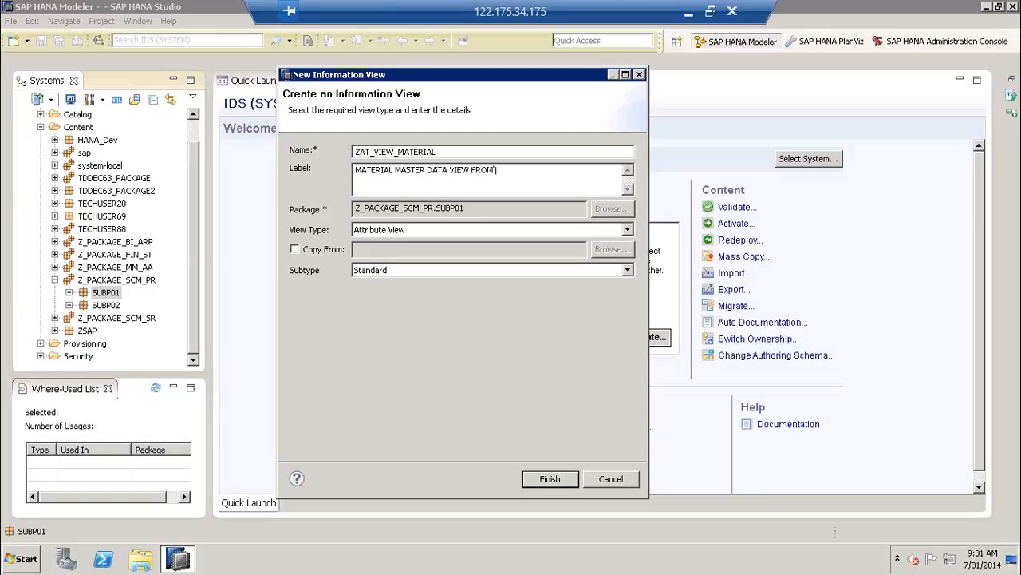
pyautogui.write(' TABLE')
# Examine the new view's package assignment, the available view types and the Copy From option
pyautogui.click(471, 210)
pyautogui.moveTo(471, 210); pyautogui.dragTo(349, 210)
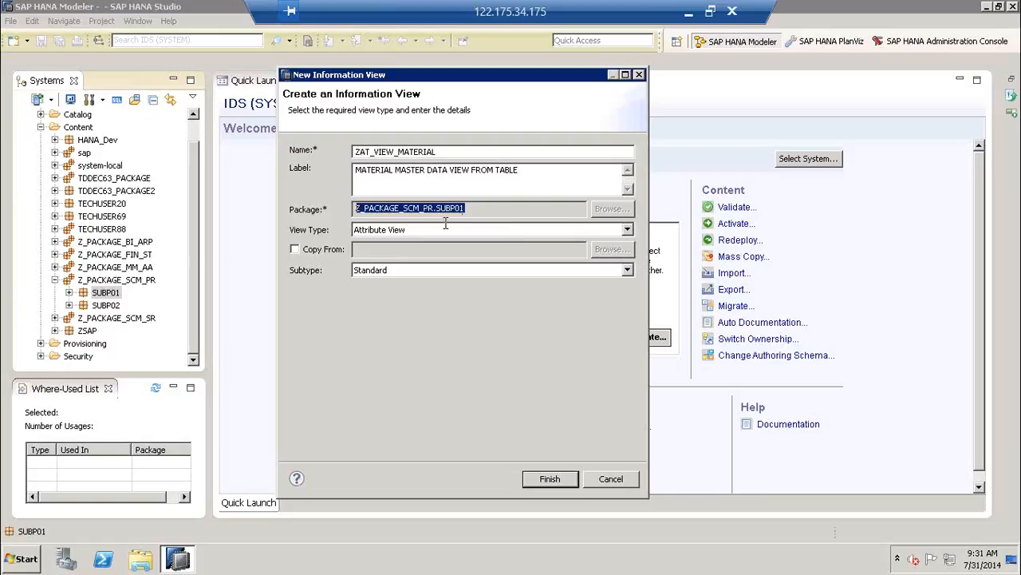
pyautogui.click(414, 230)
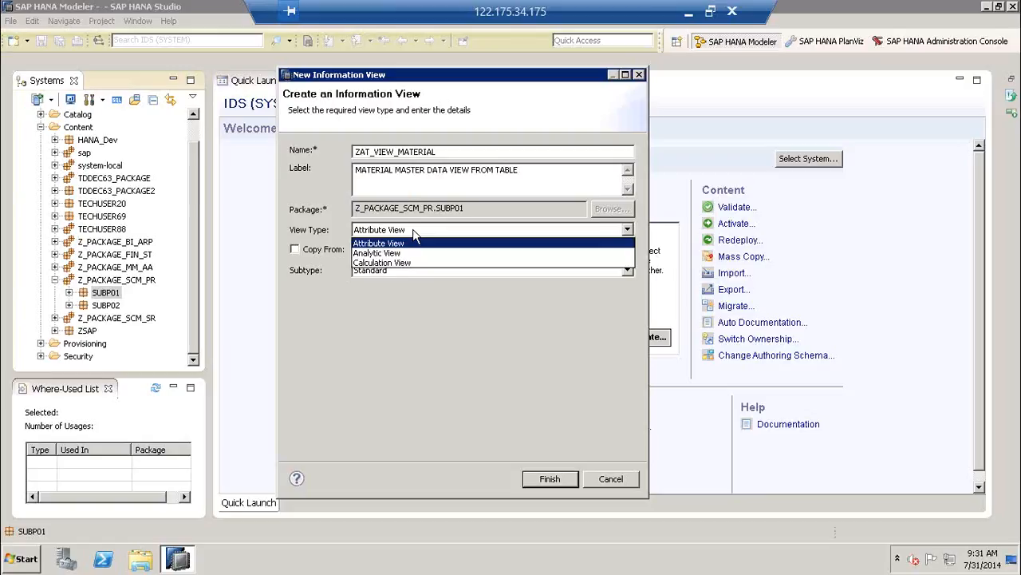
pyautogui.click(414, 230)
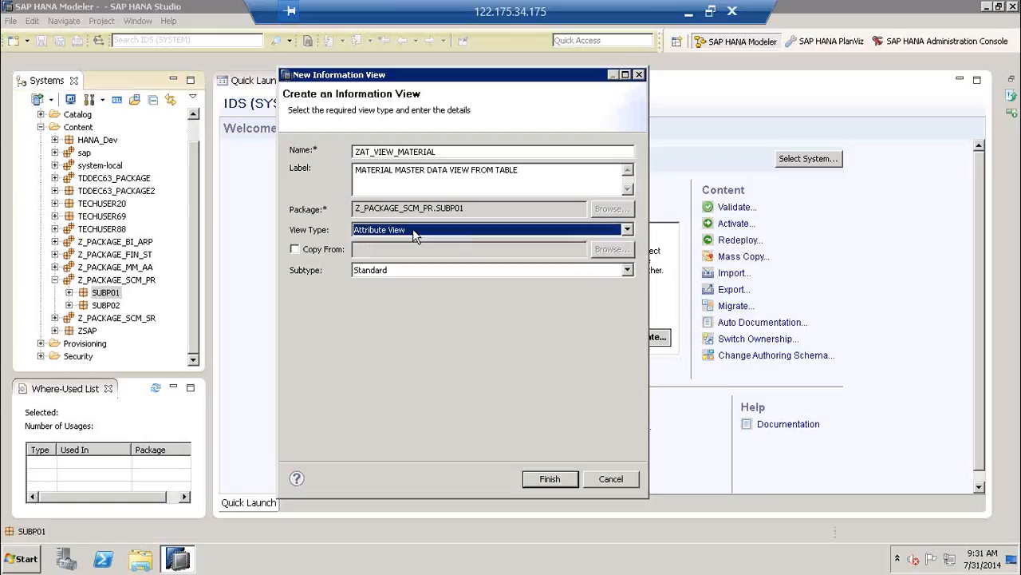
pyautogui.click(323, 251)
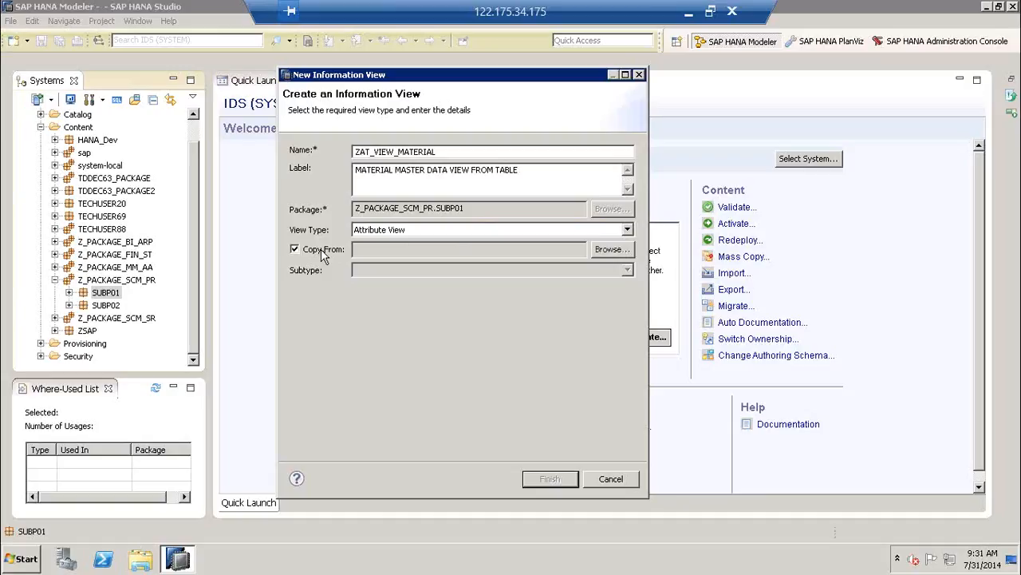
pyautogui.click(323, 250)
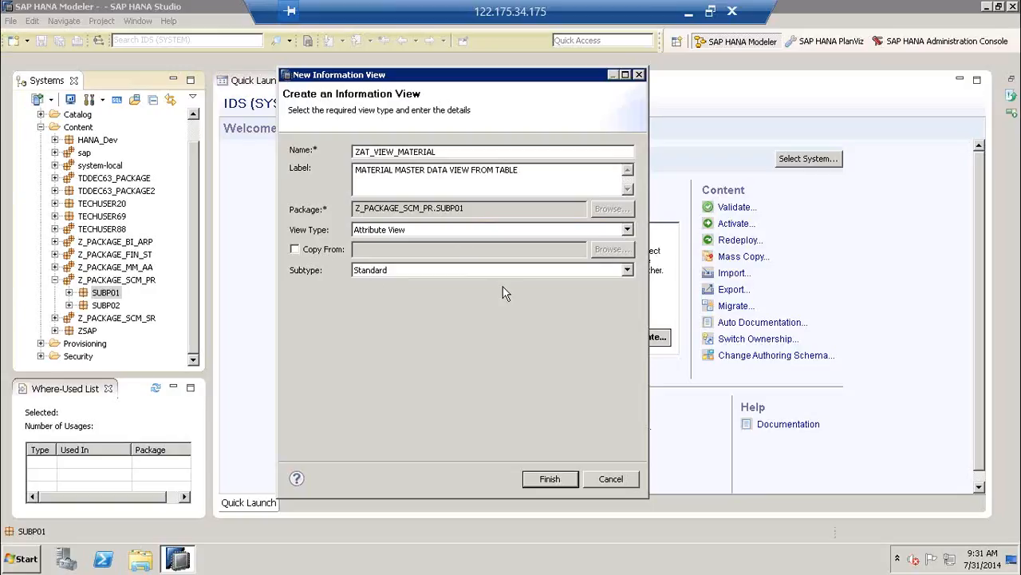
# Choose the Standard subtype and finish creating the attribute view
pyautogui.click(628, 270)
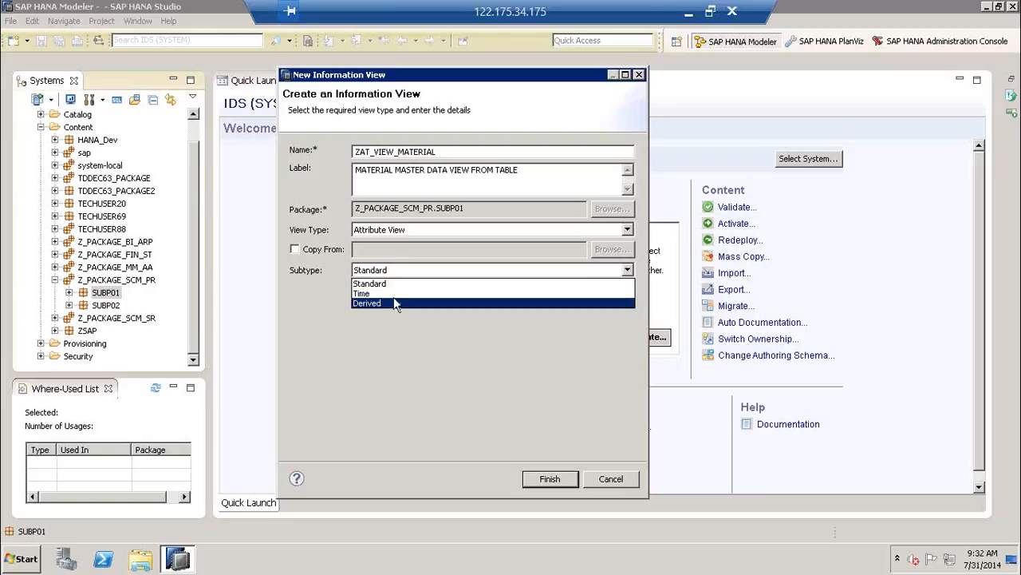
pyautogui.click(399, 284)
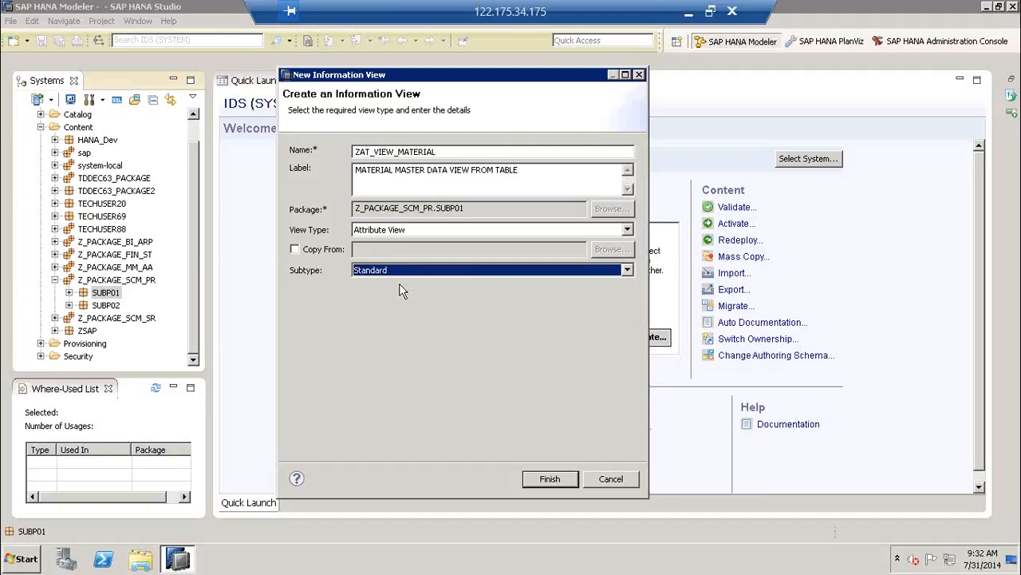
pyautogui.click(541, 482)
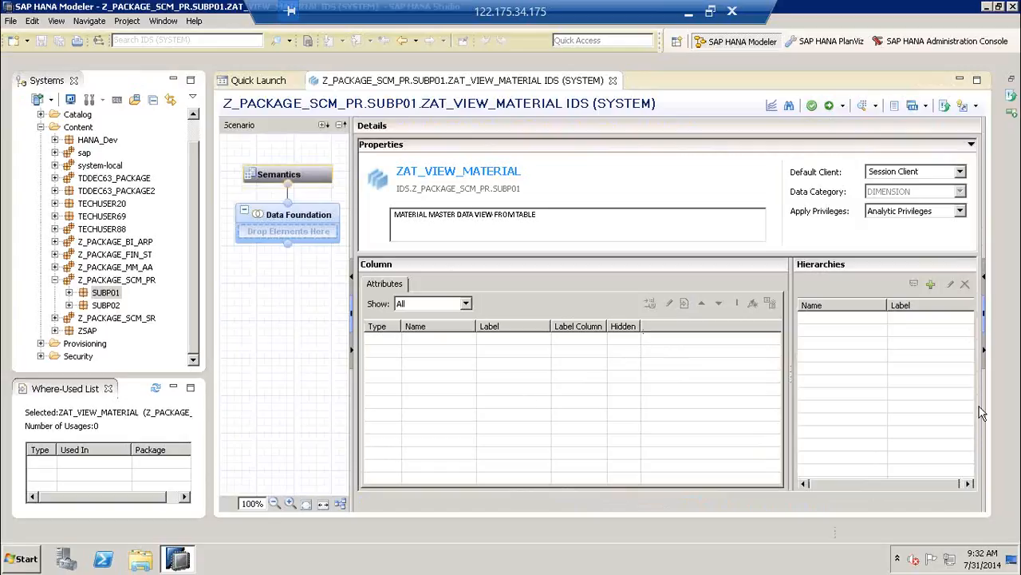
# Box the scenario nodes with the pen, draw an arrow from Semantics to the details area and write DEFINITION there
pyautogui.click(925, 422)
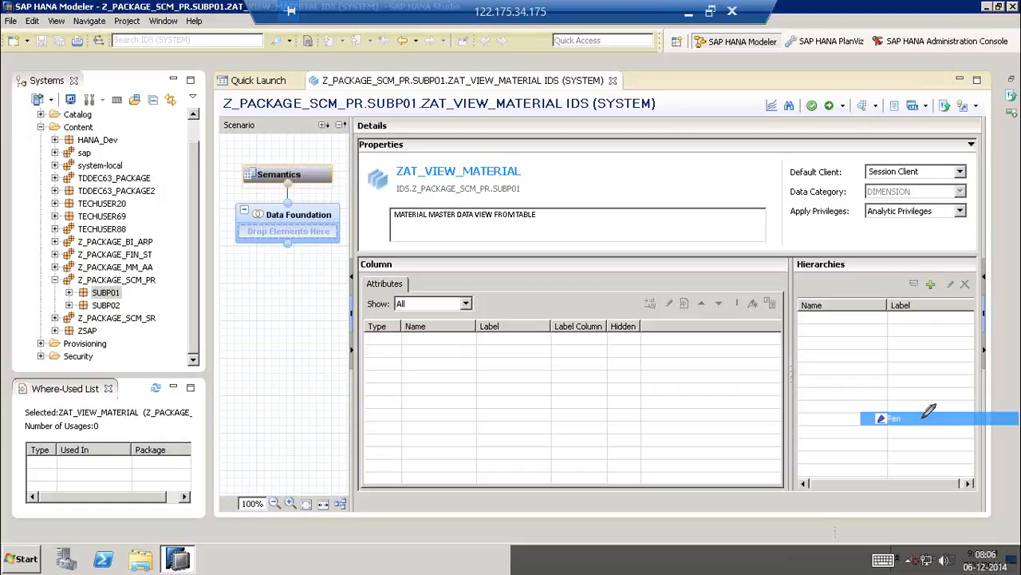
pyautogui.moveTo(323, 144)
pyautogui.mouseDown()
pyautogui.moveTo(213, 147)
pyautogui.moveTo(211, 292)
pyautogui.moveTo(353, 294)
pyautogui.moveTo(352, 145)
pyautogui.moveTo(318, 143)
pyautogui.mouseUp()
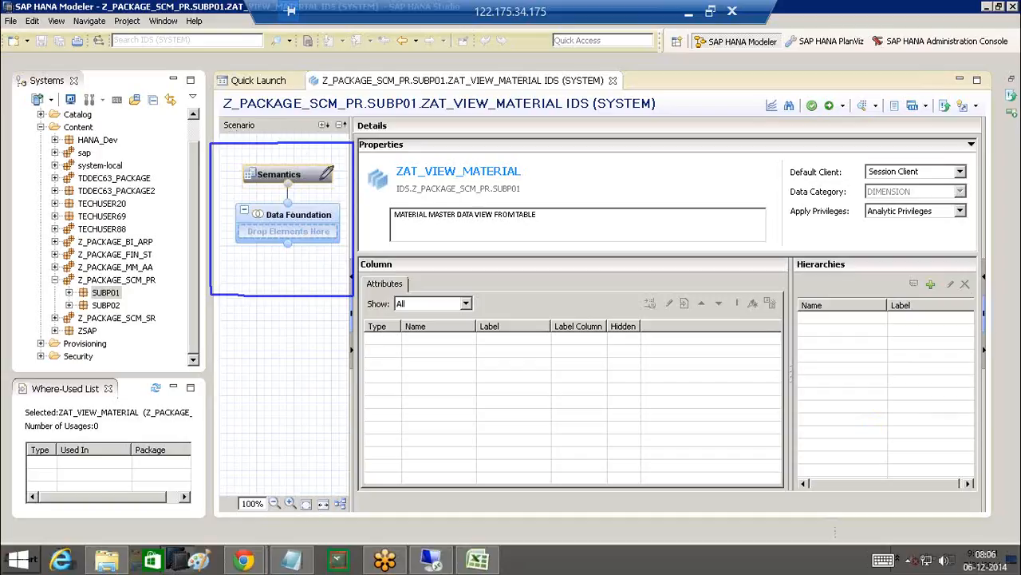
pyautogui.moveTo(221, 167)
pyautogui.mouseDown()
pyautogui.moveTo(239, 177)
pyautogui.moveTo(275, 151)
pyautogui.mouseUp()
pyautogui.moveTo(338, 171)
pyautogui.mouseDown()
pyautogui.moveTo(399, 132)
pyautogui.moveTo(587, 131)
pyautogui.moveTo(610, 220)
pyautogui.moveTo(581, 212)
pyautogui.moveTo(635, 193)
pyautogui.mouseUp()
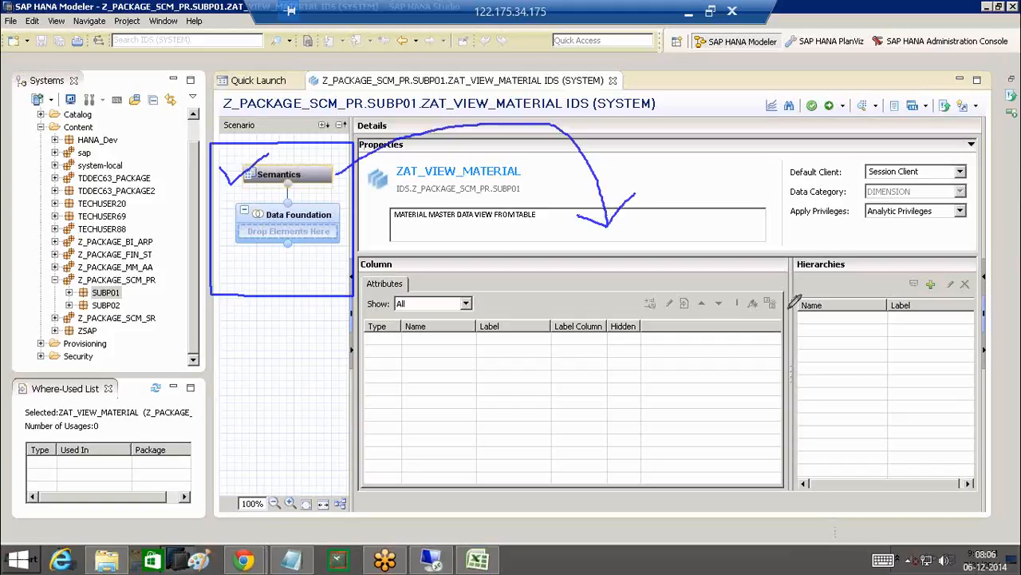
pyautogui.moveTo(482, 253)
pyautogui.mouseDown()
pyautogui.moveTo(492, 292)
pyautogui.moveTo(499, 281)
pyautogui.mouseUp()
pyautogui.moveTo(543, 253)
pyautogui.mouseDown()
pyautogui.moveTo(520, 270)
pyautogui.moveTo(553, 270)
pyautogui.moveTo(573, 239)
pyautogui.moveTo(647, 243)
pyautogui.moveTo(672, 213)
pyautogui.moveTo(717, 196)
pyautogui.moveTo(714, 209)
pyautogui.mouseUp()
pyautogui.moveTo(530, 294); pyautogui.dragTo(716, 248)
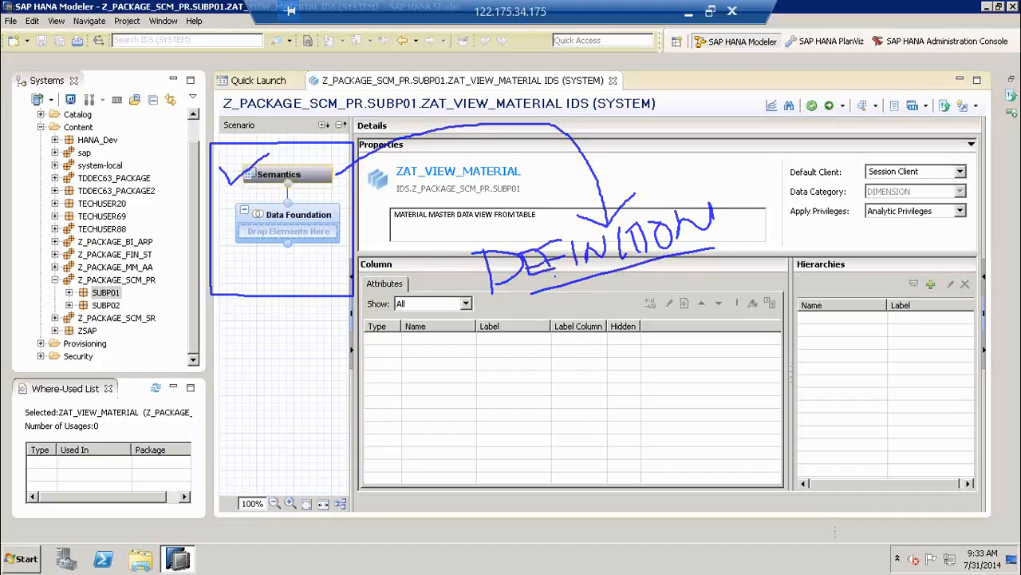
# Open the Data Foundation node's details, clear the pen drawings and widen the Scenario pane
pyautogui.click(302, 224)
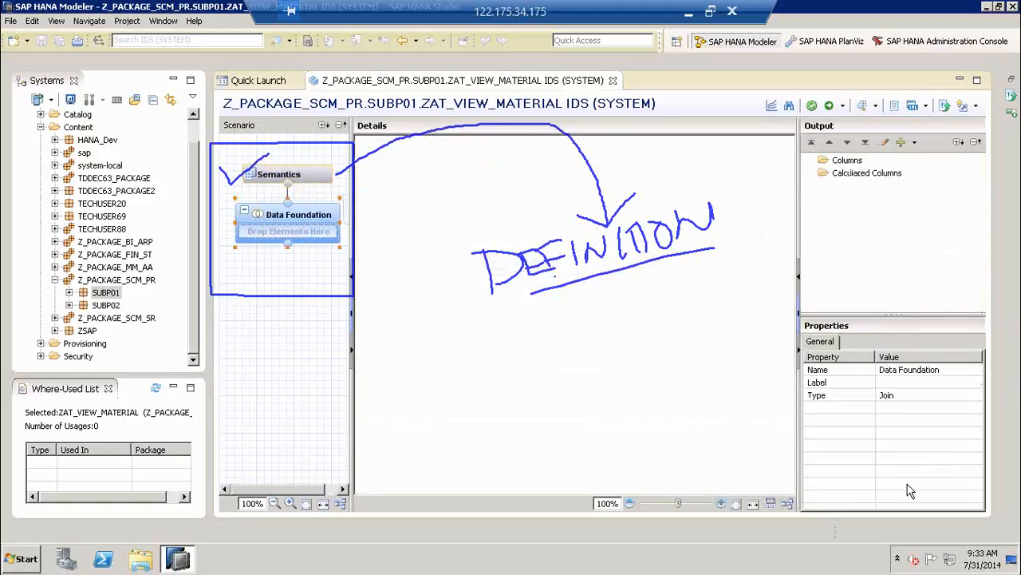
pyautogui.press('Escape')
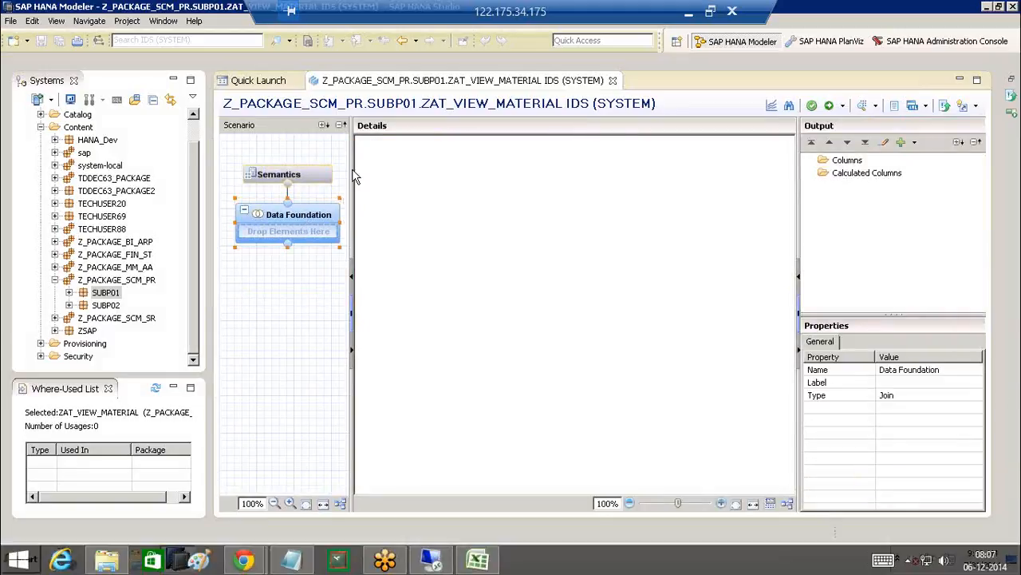
pyautogui.moveTo(383, 168); pyautogui.dragTo(407, 167)
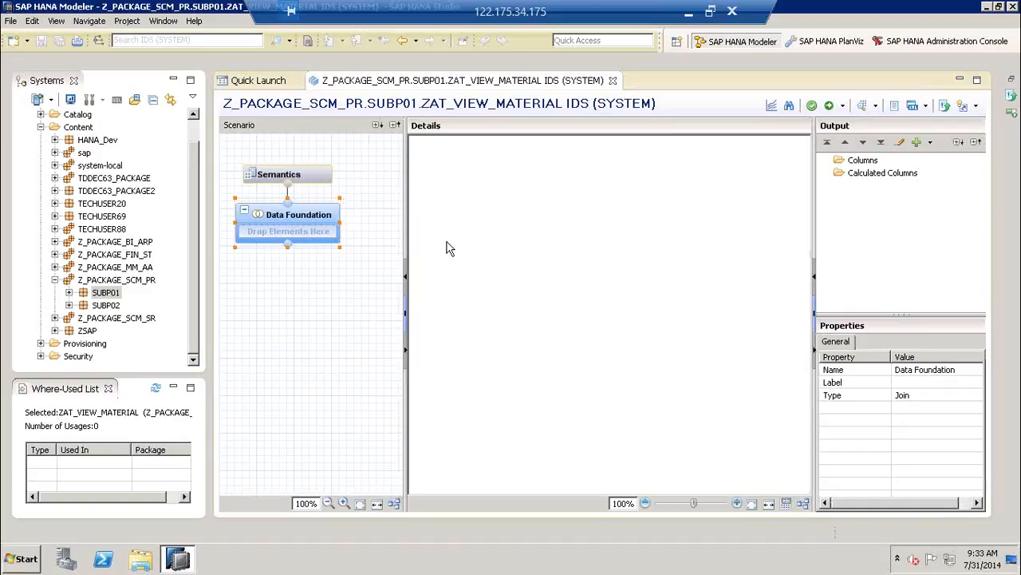
# Search for MARA in the dialog for adding objects to the Data Foundation node
pyautogui.moveTo(268, 226)
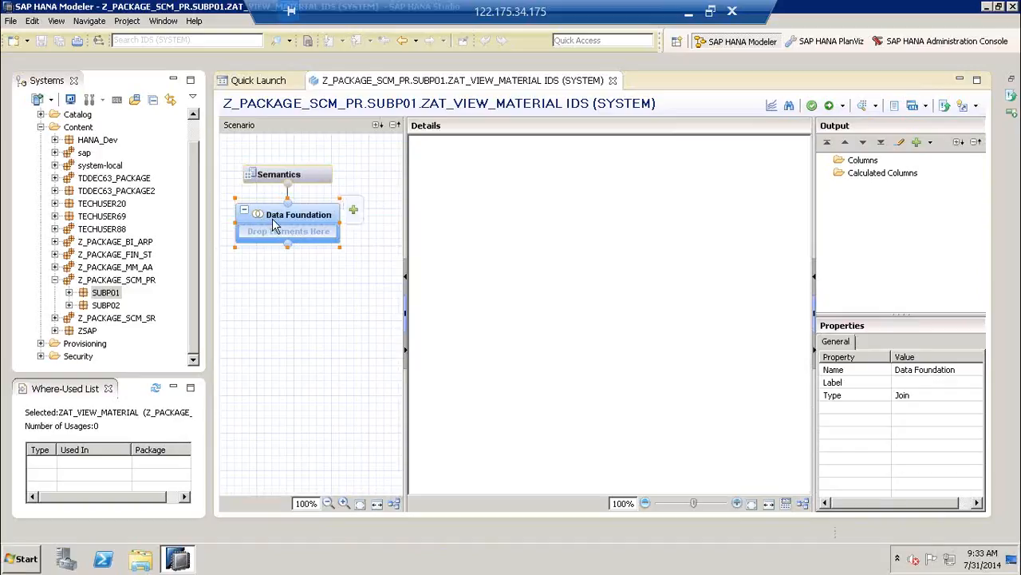
pyautogui.click(354, 212)
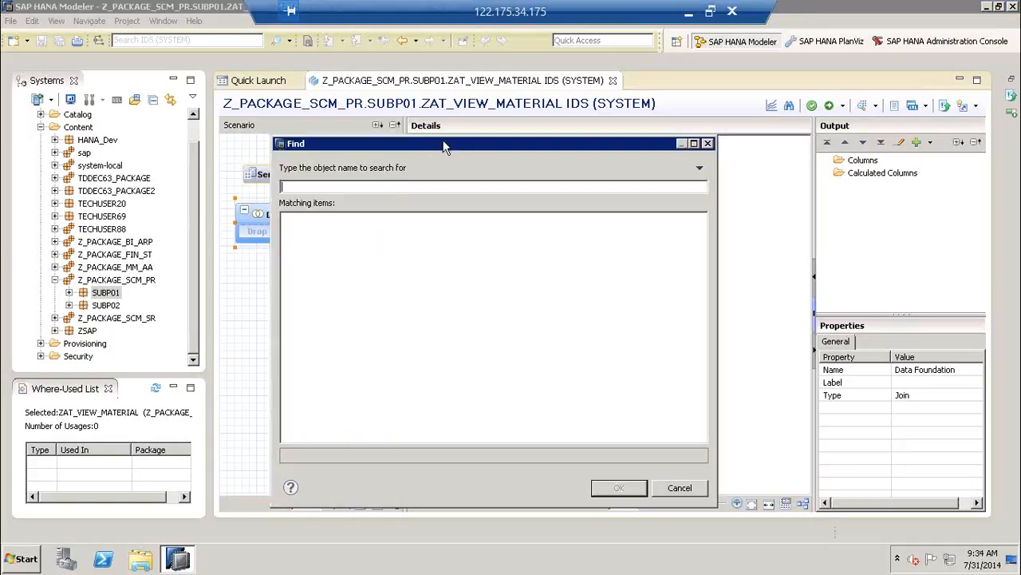
pyautogui.moveTo(484, 134); pyautogui.dragTo(540, 154)
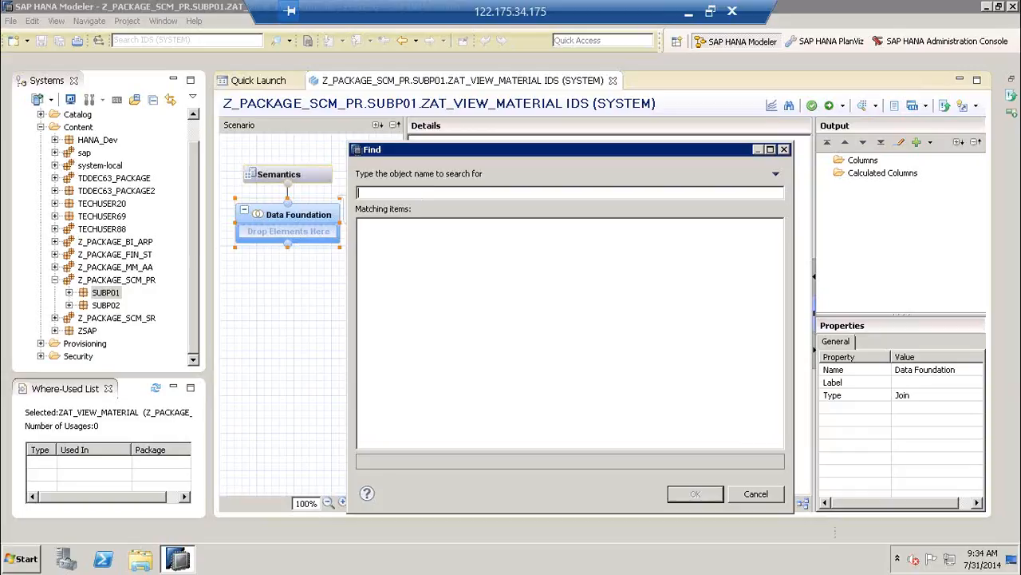
pyautogui.write('MARA')
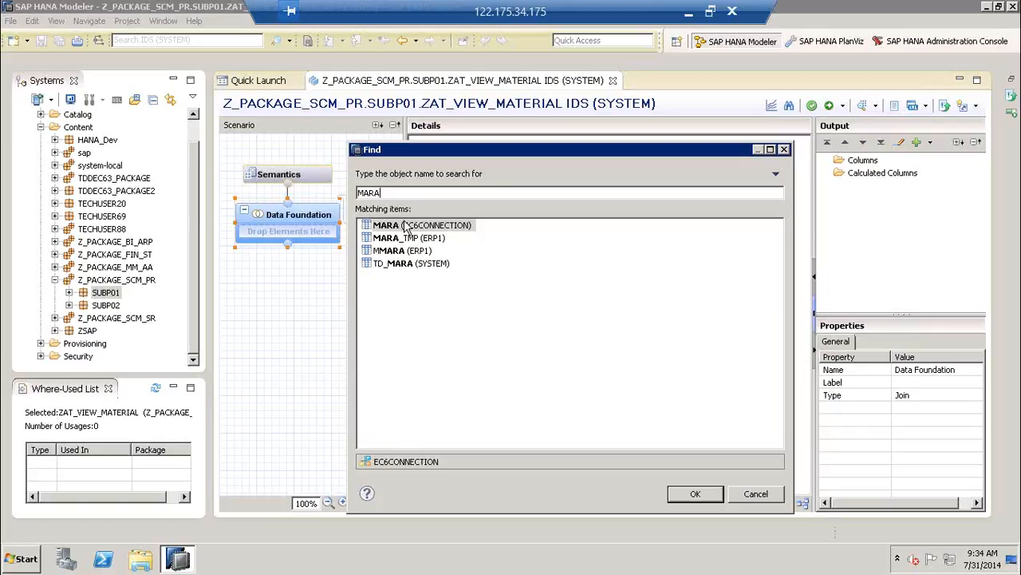
# Examine which schema each matching MARA table belongs to in the search results
pyautogui.click(405, 227)
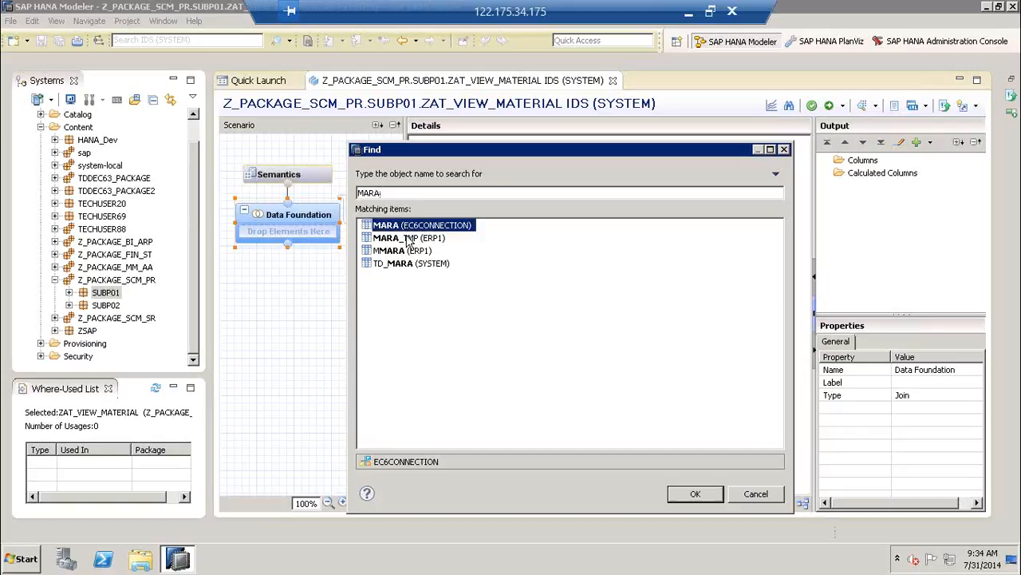
pyautogui.click(409, 241)
pyautogui.click(407, 252)
pyautogui.click(407, 264)
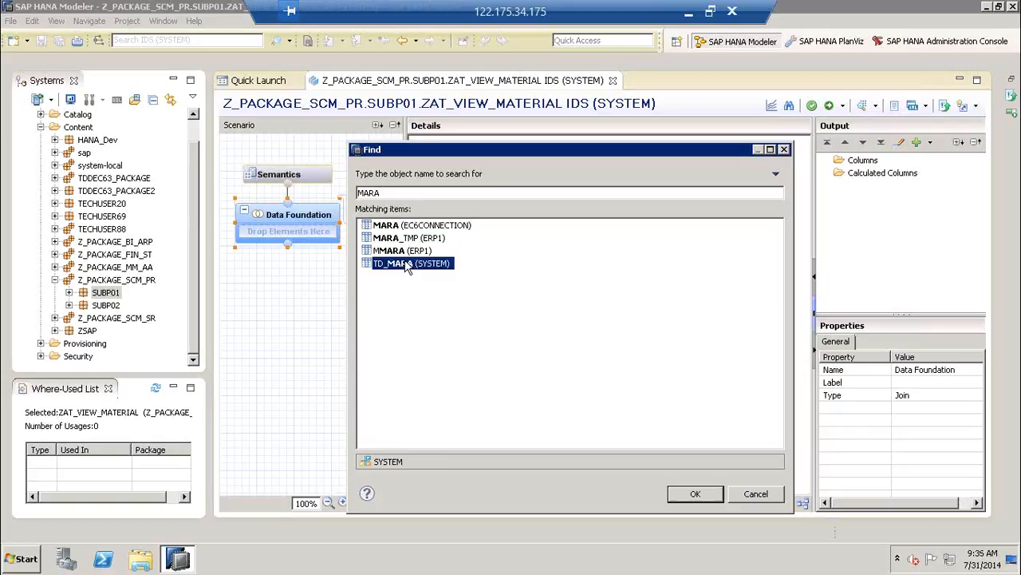
pyautogui.click(422, 227)
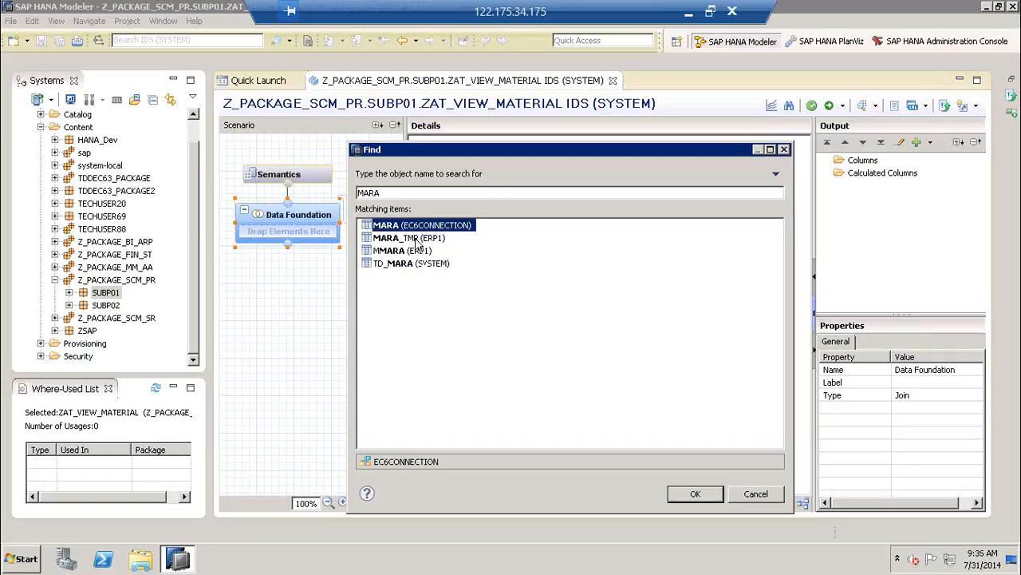
pyautogui.click(416, 238)
pyautogui.click(415, 251)
pyautogui.click(413, 264)
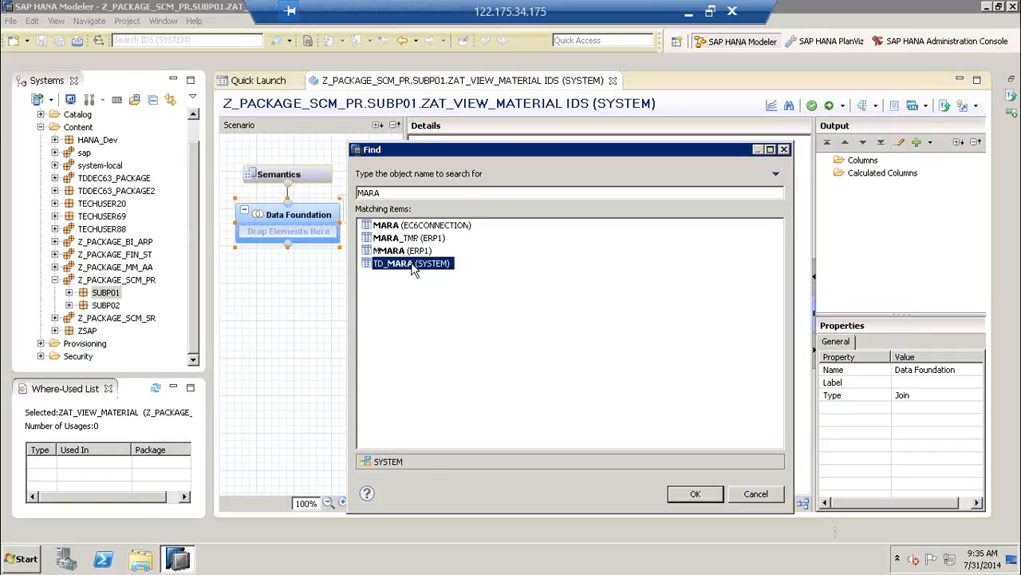
pyautogui.click(393, 228)
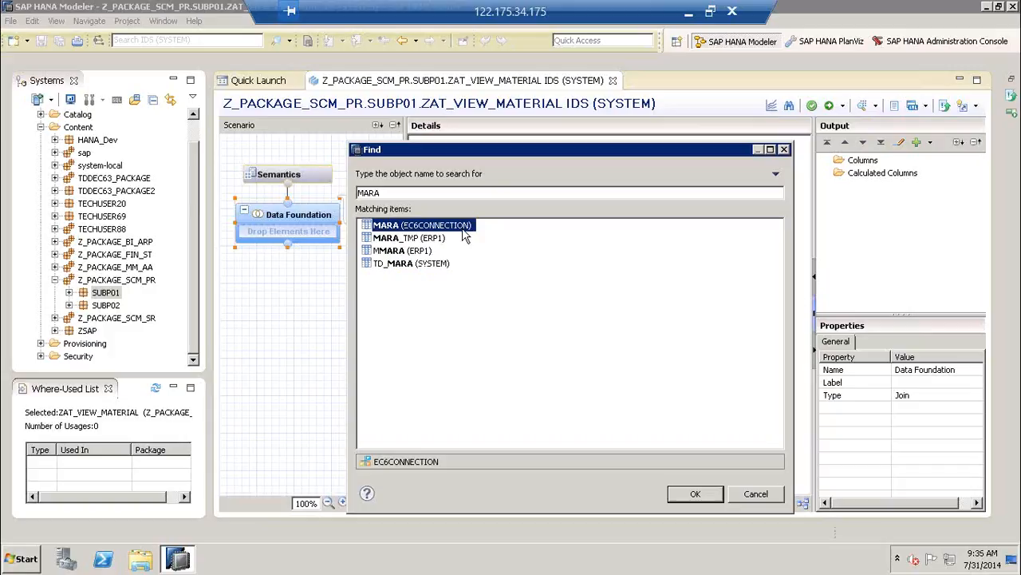
pyautogui.click(429, 240)
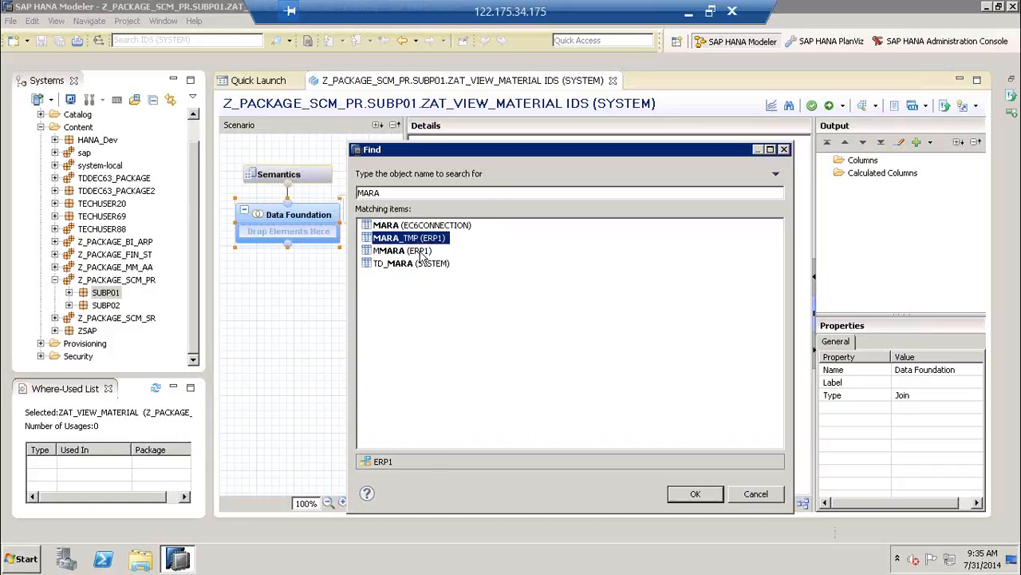
pyautogui.click(421, 253)
pyautogui.click(395, 267)
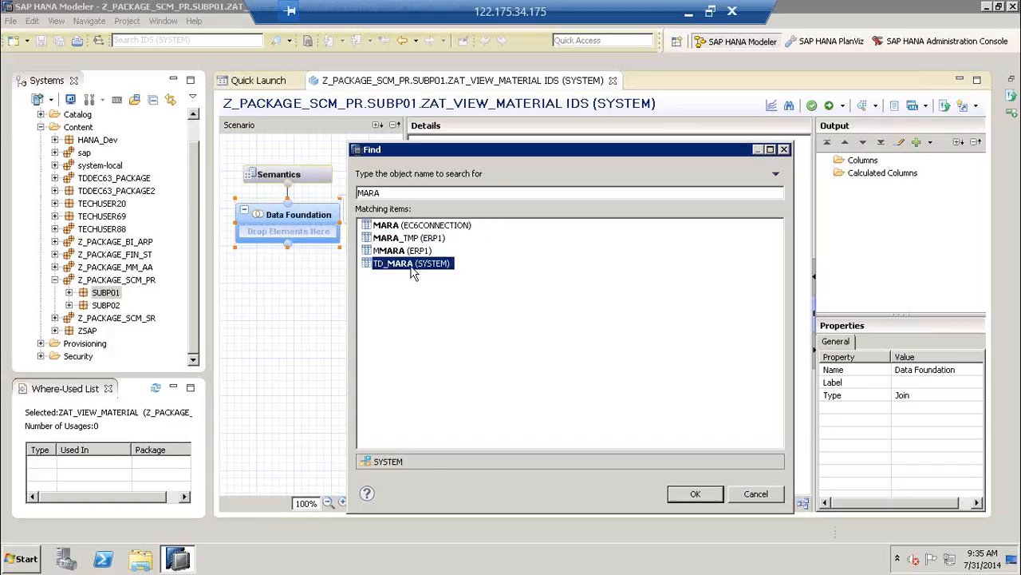
pyautogui.click(427, 228)
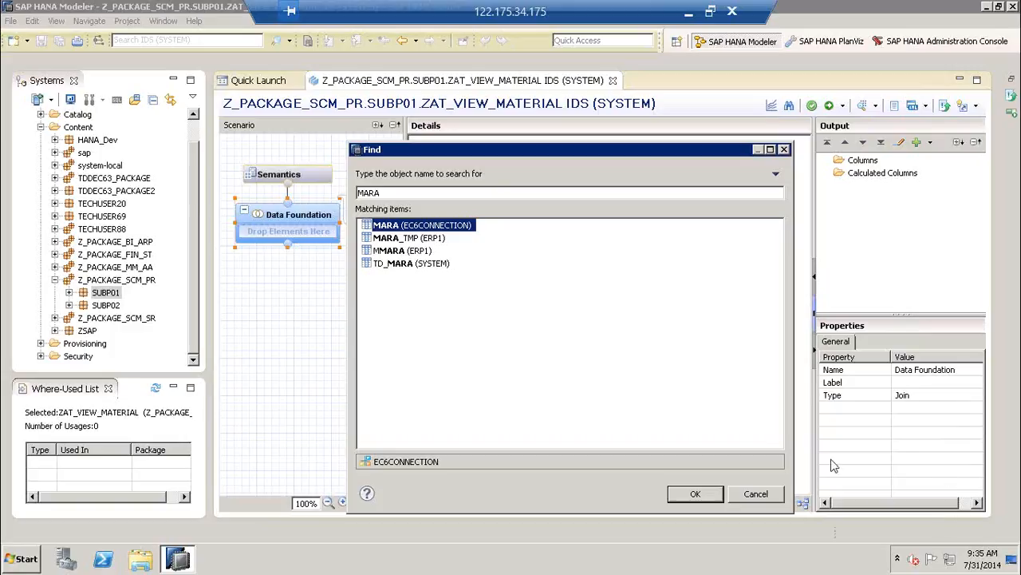
# Mark the ERP1 matches with a pen arrow, cancel the object search and erase the drawing
pyautogui.click(773, 333)
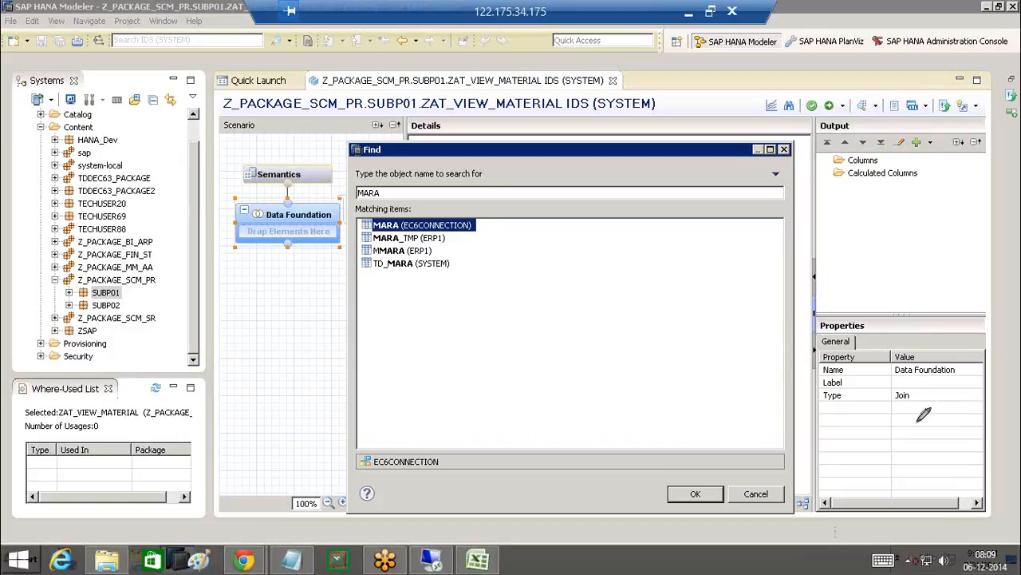
pyautogui.moveTo(538, 364)
pyautogui.mouseDown()
pyautogui.moveTo(439, 257)
pyautogui.moveTo(462, 267)
pyautogui.mouseUp()
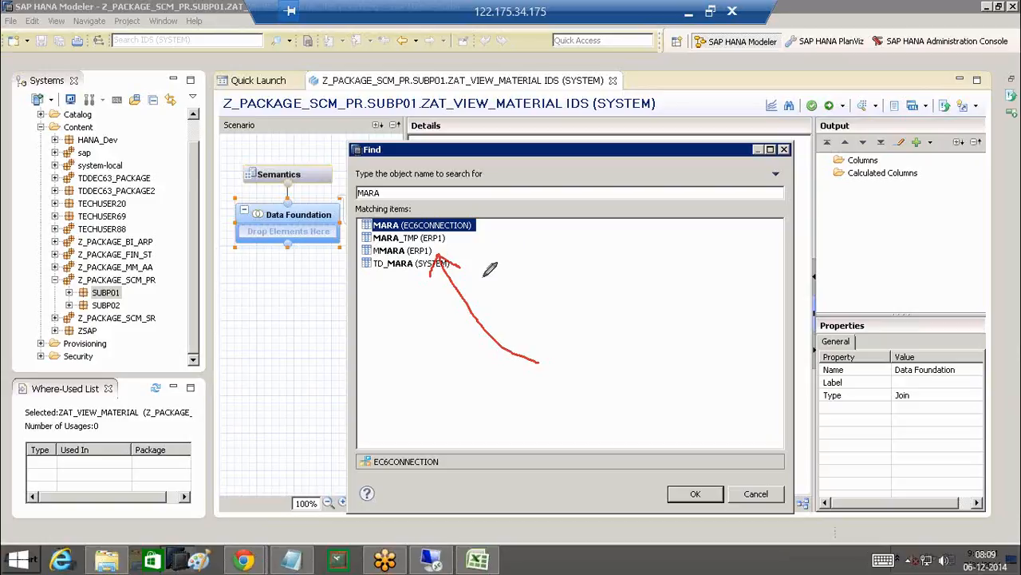
pyautogui.click(755, 494)
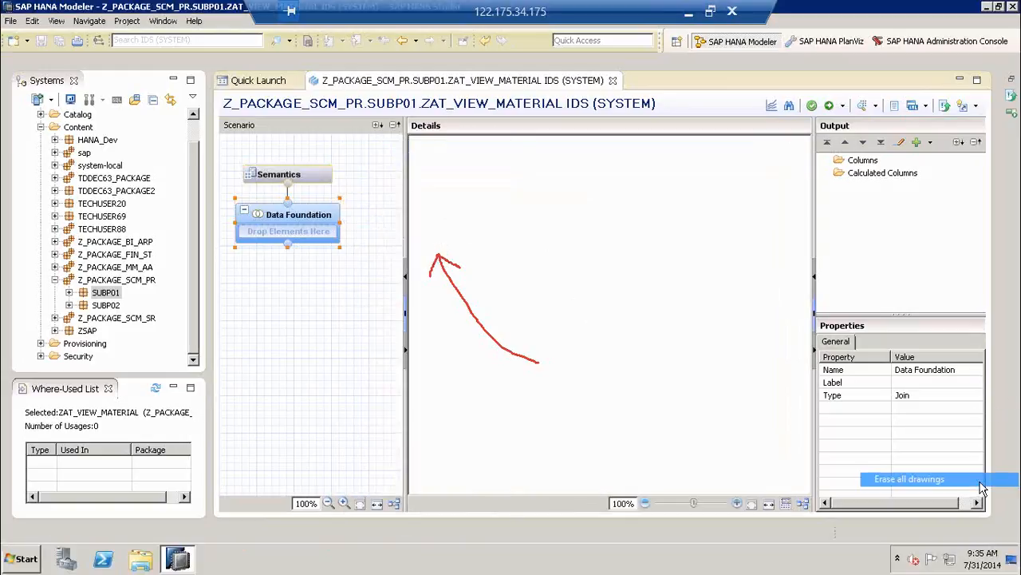
pyautogui.click(981, 487)
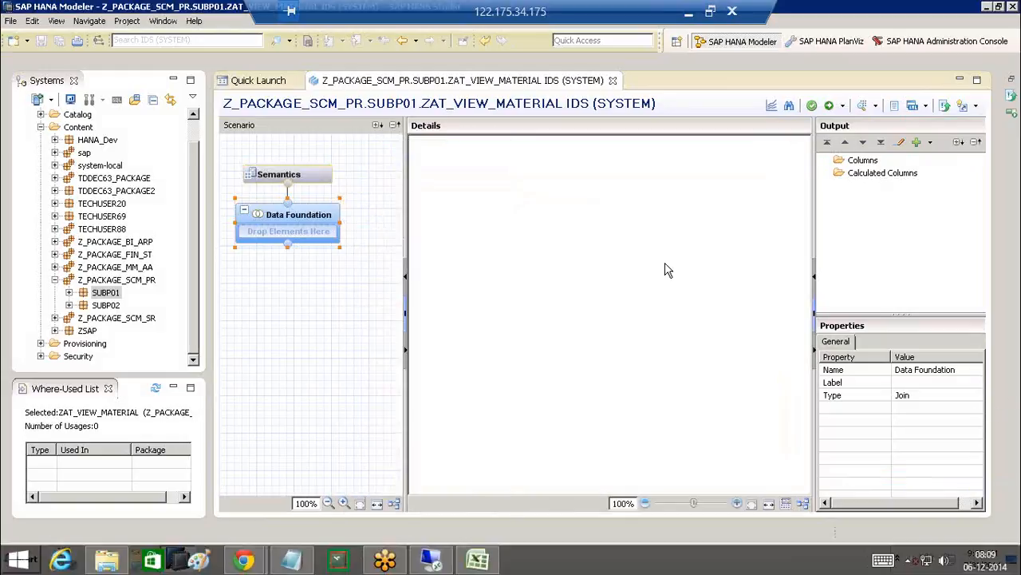
# Open Data Provisioning from Quick Launch and select the MARA load entry for schema ERP1 to check its status
pyautogui.click(274, 81)
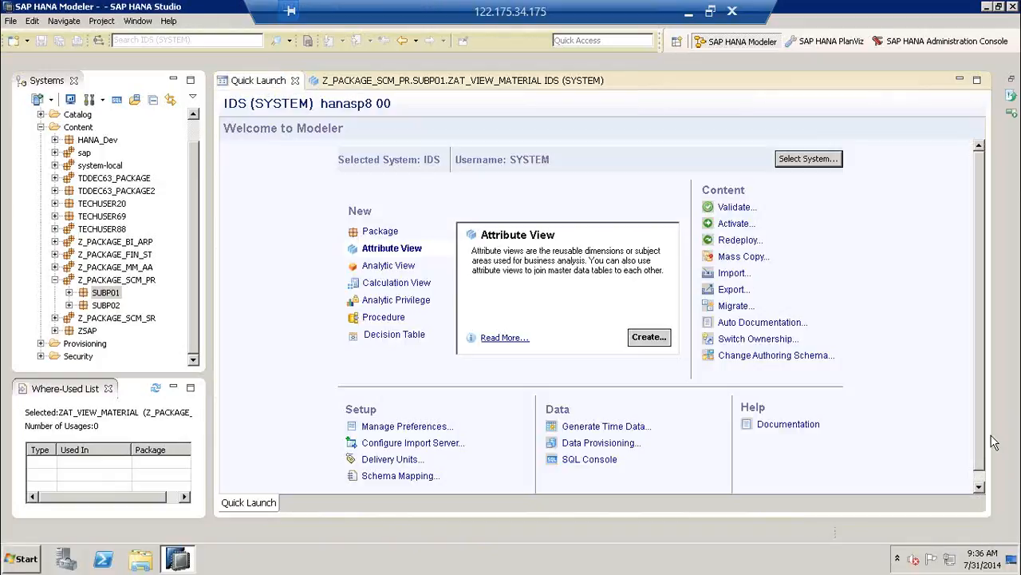
pyautogui.scroll(-1, 982, 447)
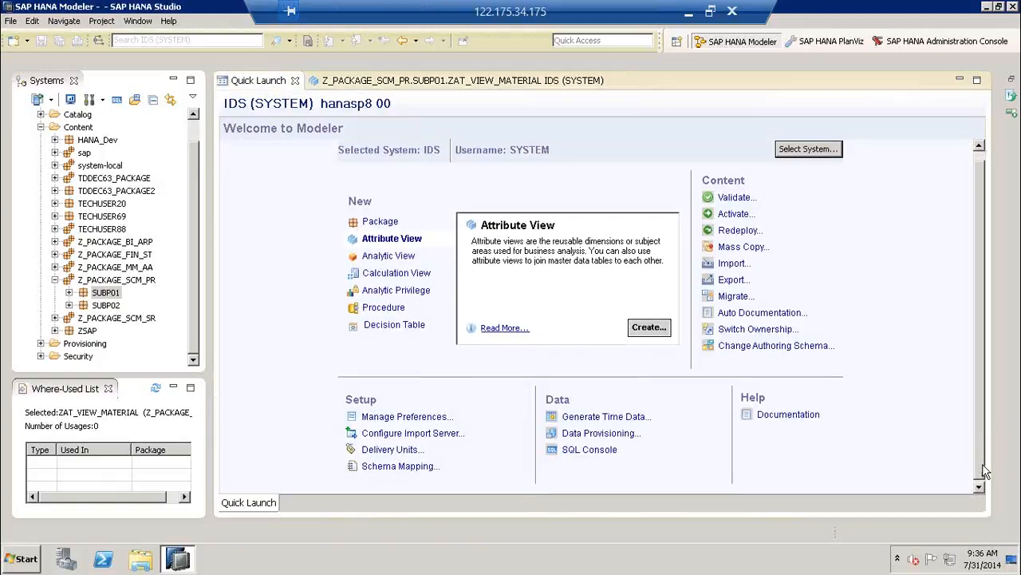
pyautogui.click(605, 435)
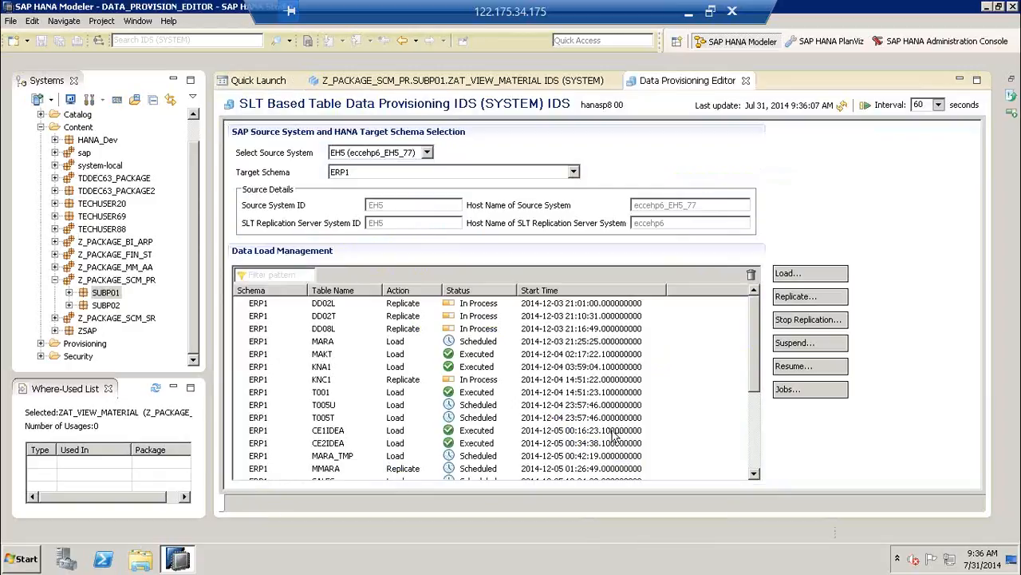
pyautogui.click(330, 347)
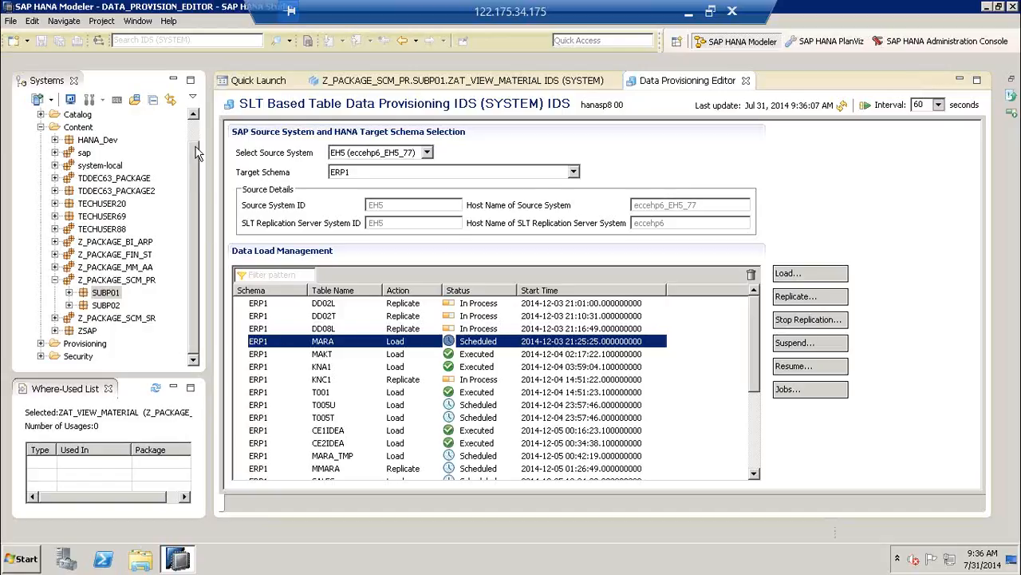
# Look through the tables of the ERP1 schema in the catalog for MARA and compare them with its load entry
pyautogui.moveTo(195, 146); pyautogui.dragTo(195, 122)
pyautogui.click(44, 140)
pyautogui.click(41, 140)
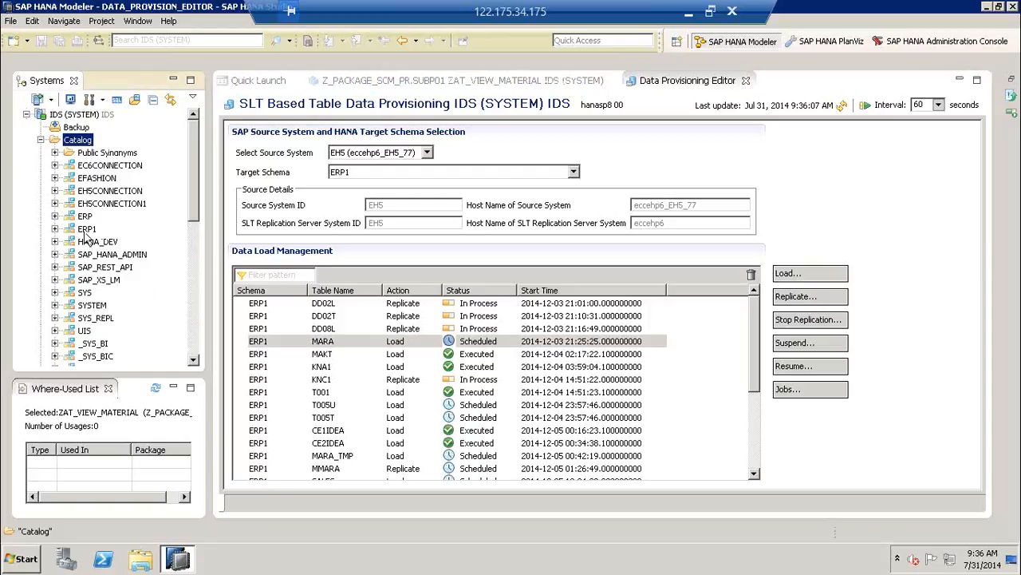
pyautogui.click(87, 230)
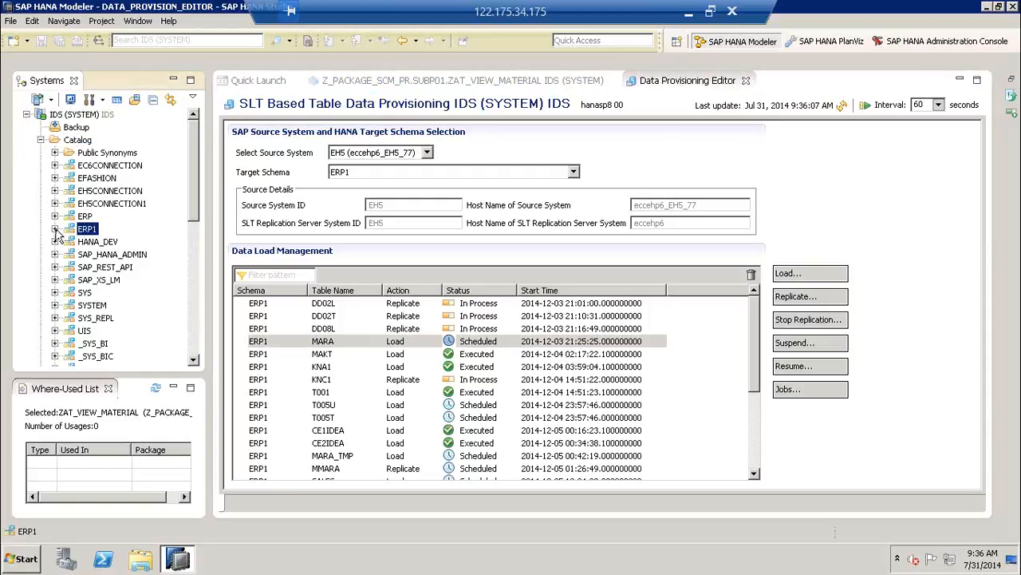
pyautogui.click(55, 229)
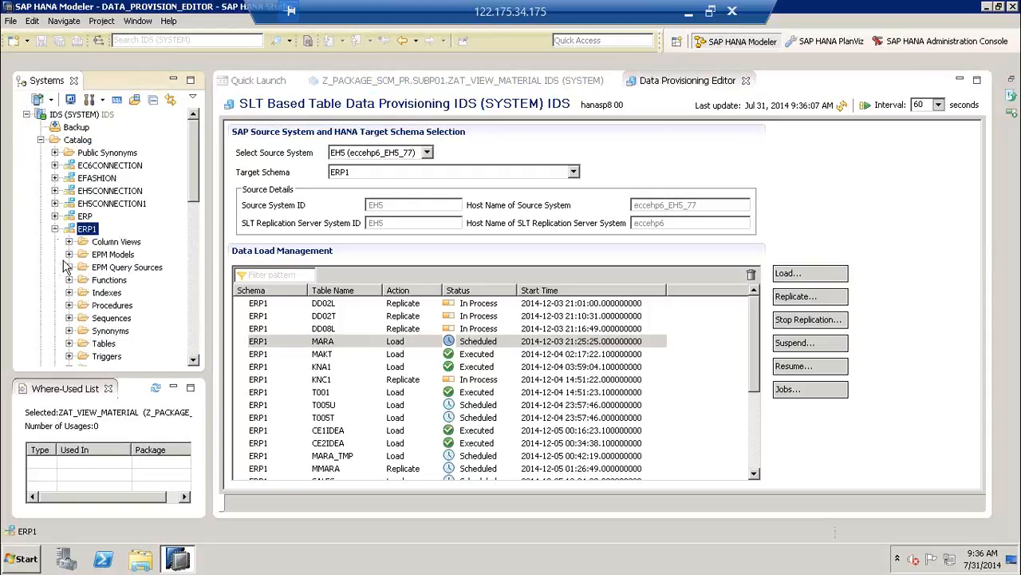
pyautogui.click(100, 344)
pyautogui.click(69, 345)
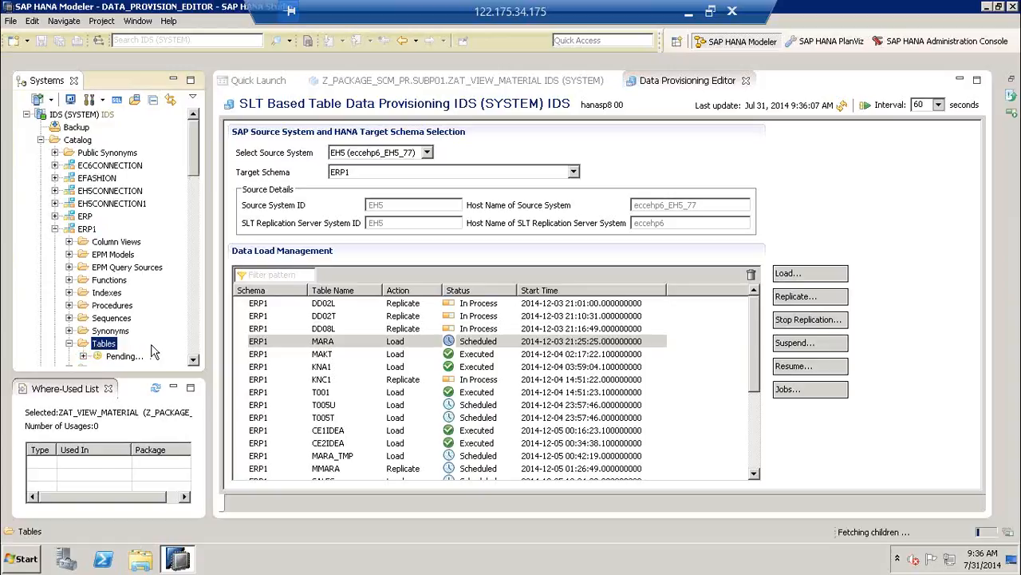
pyautogui.scroll(-5, 157, 352)
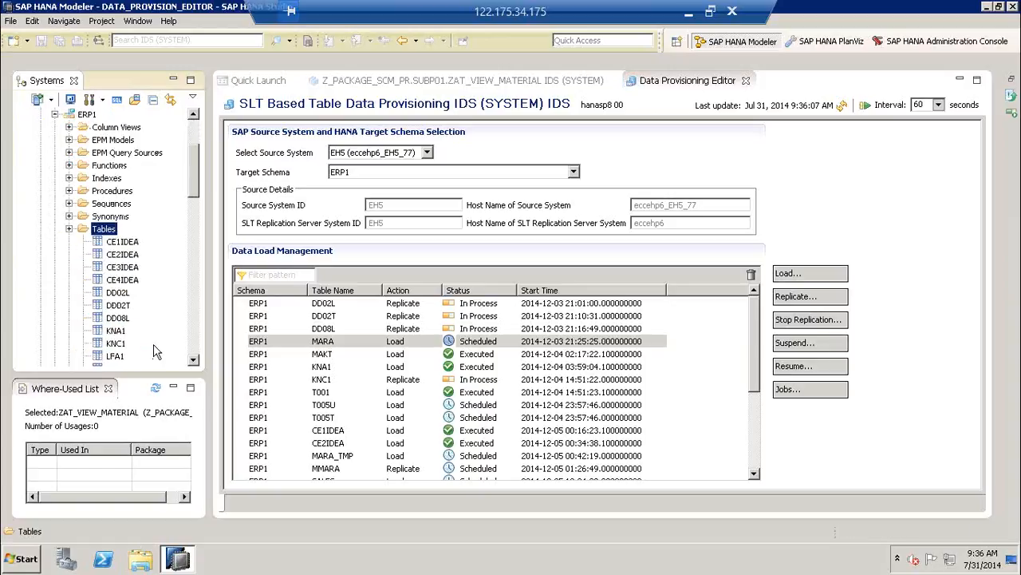
pyautogui.scroll(-1, 156, 352)
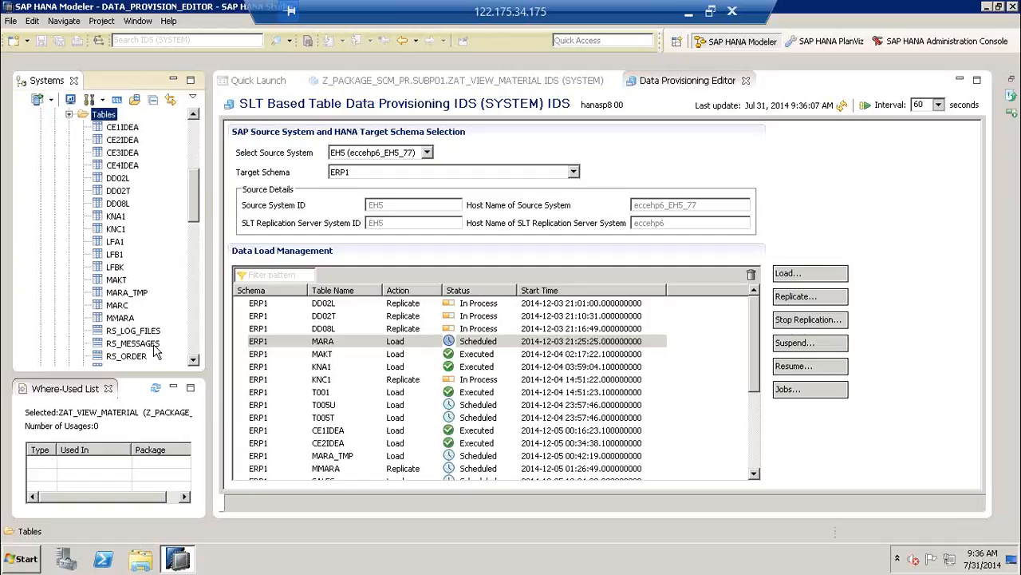
pyautogui.click(358, 345)
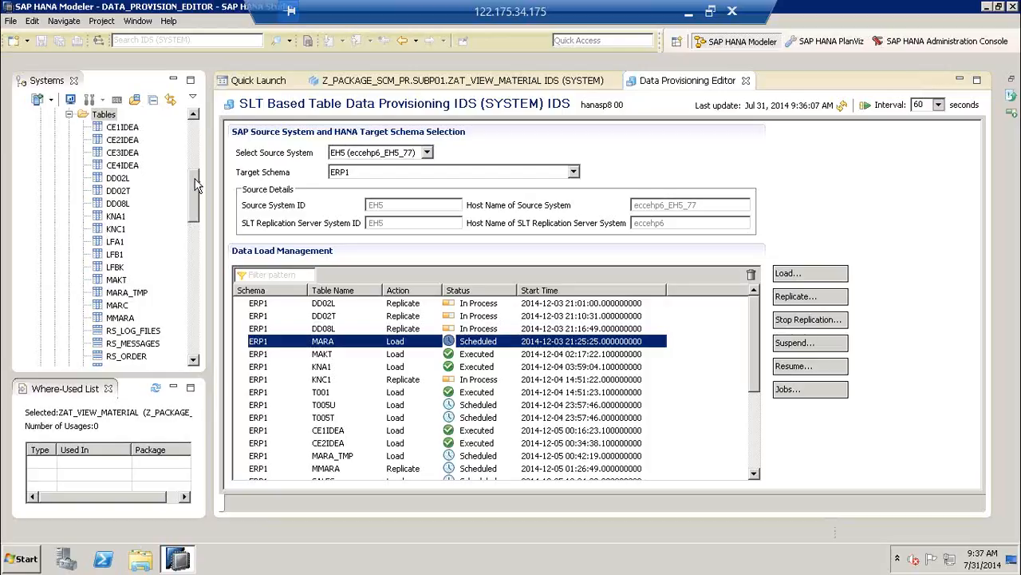
pyautogui.moveTo(195, 180); pyautogui.dragTo(194, 148)
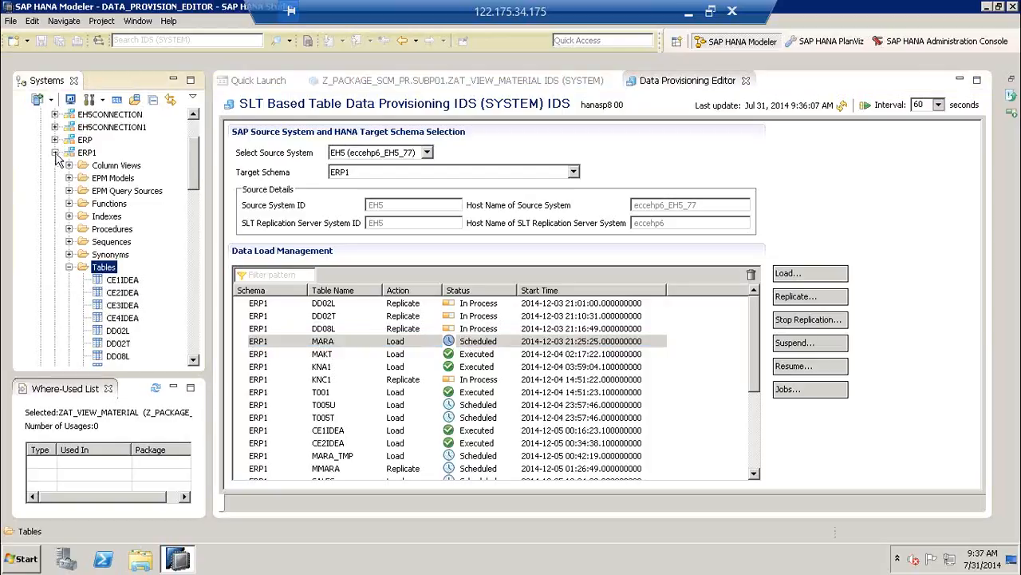
# Locate the MARA table among the tables of the EC6CONNECTION schema in the catalog
pyautogui.click(55, 153)
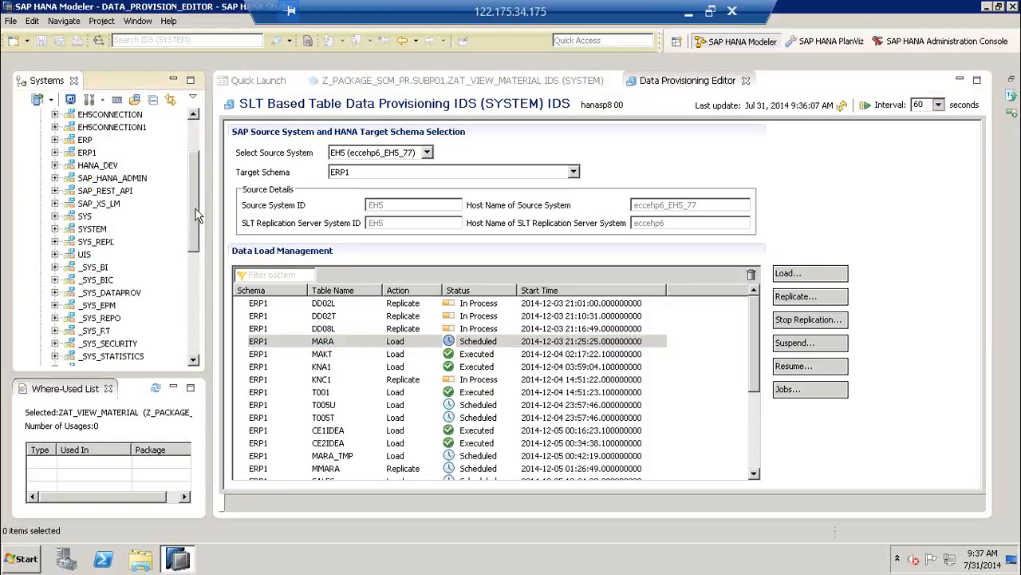
pyautogui.moveTo(196, 211); pyautogui.dragTo(198, 186)
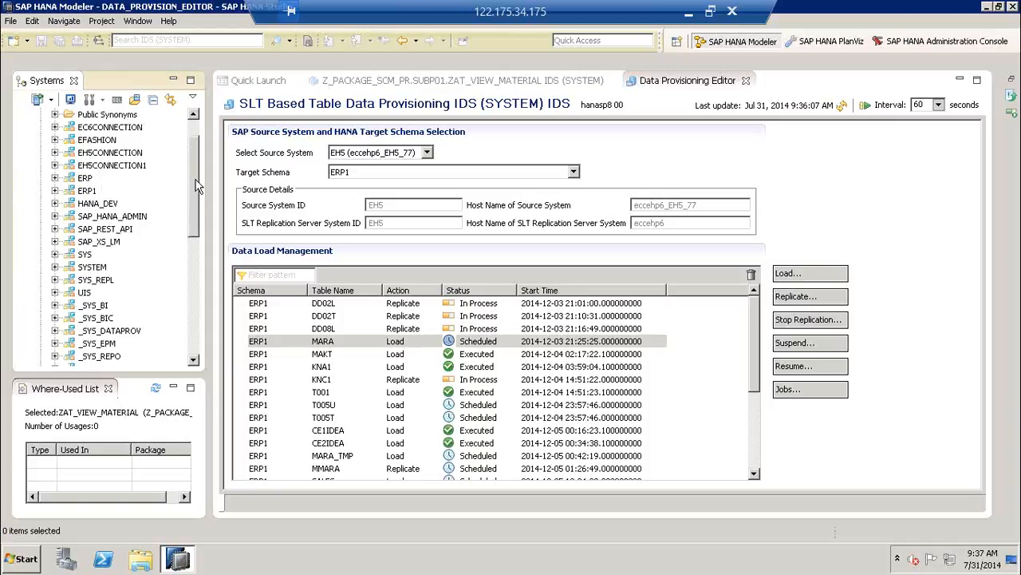
pyautogui.scroll(1, 198, 186)
pyautogui.click(56, 167)
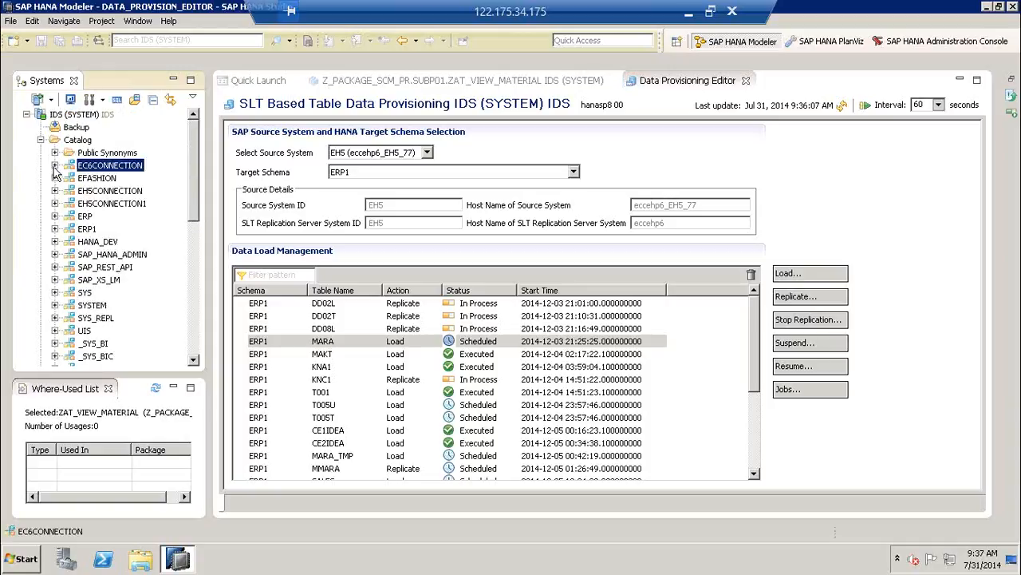
pyautogui.click(55, 166)
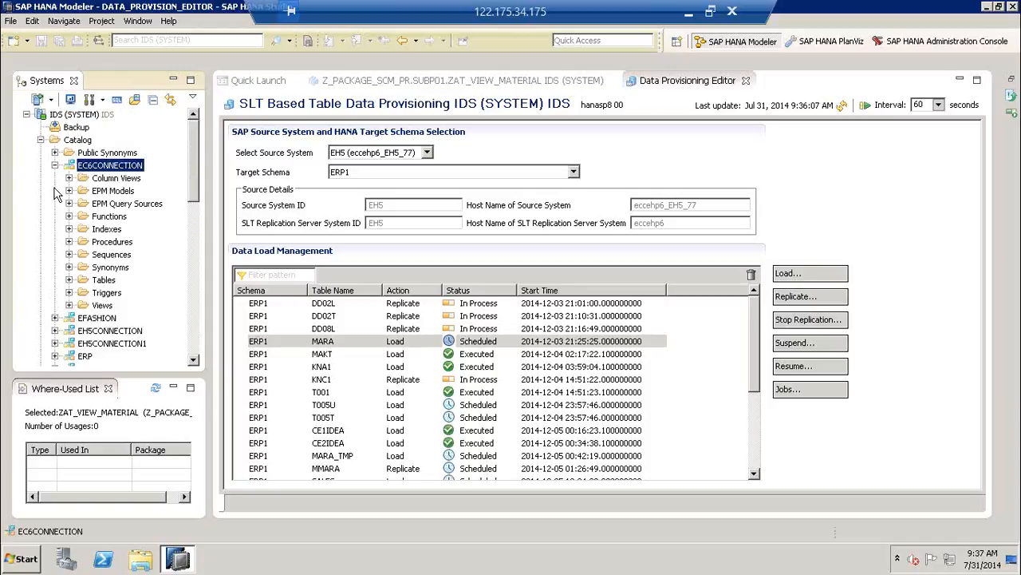
pyautogui.click(69, 281)
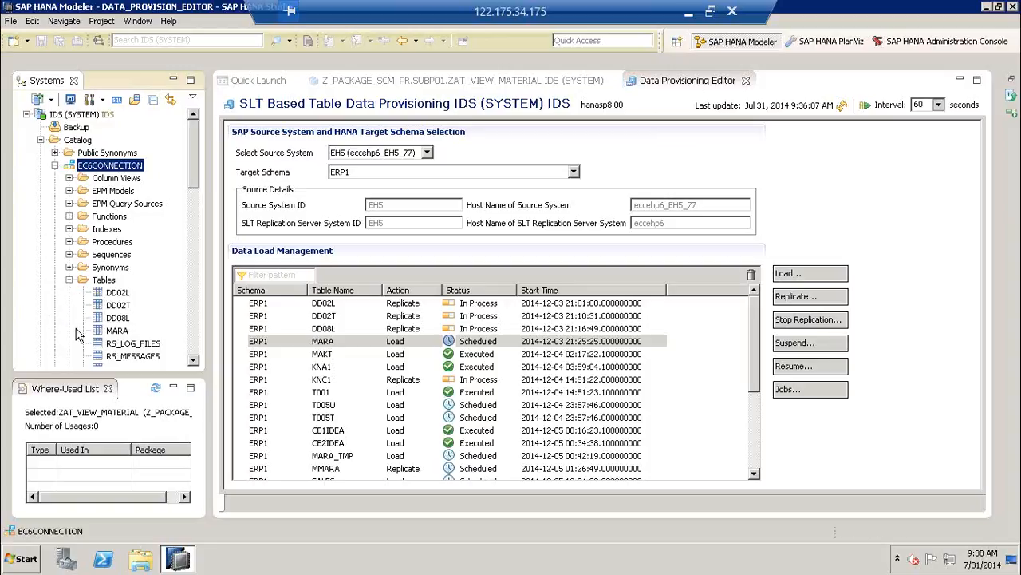
pyautogui.click(118, 332)
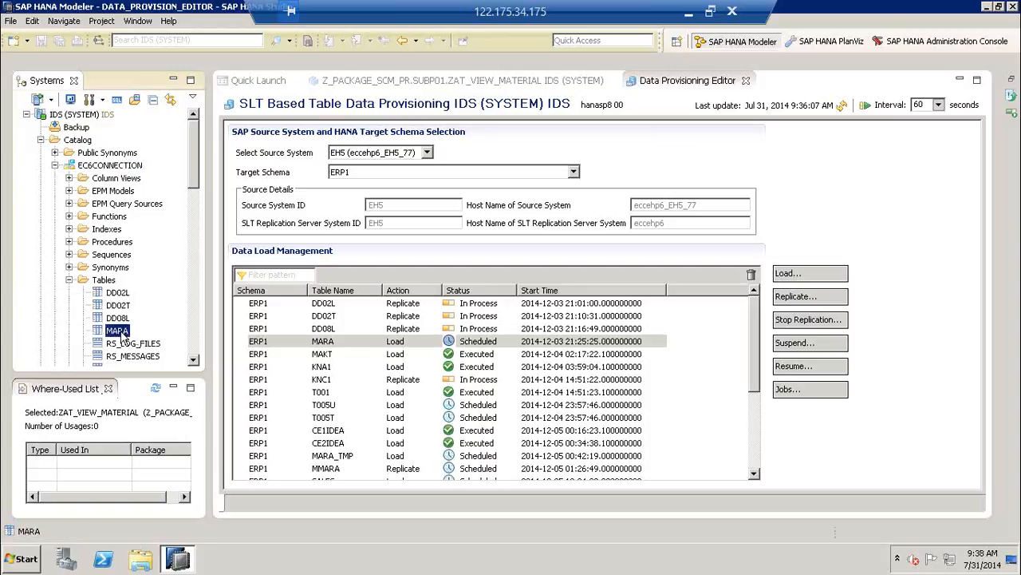
# Preview the data of EC6CONNECTION's MARA table, widen the MATNR column to read full material numbers, and collapse the schema
pyautogui.rightClick(123, 335)
pyautogui.click(184, 162)
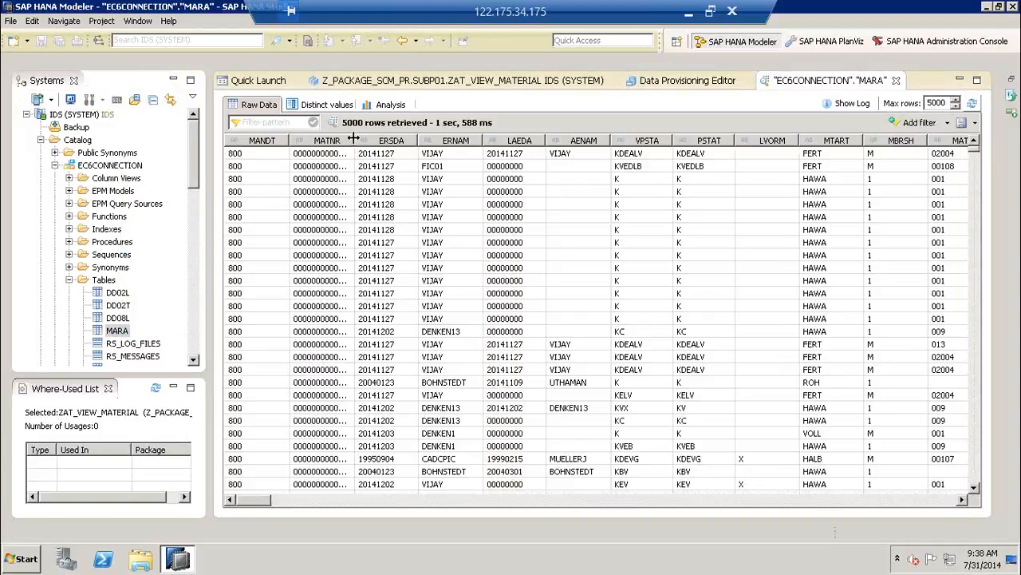
pyautogui.moveTo(352, 139); pyautogui.dragTo(386, 177)
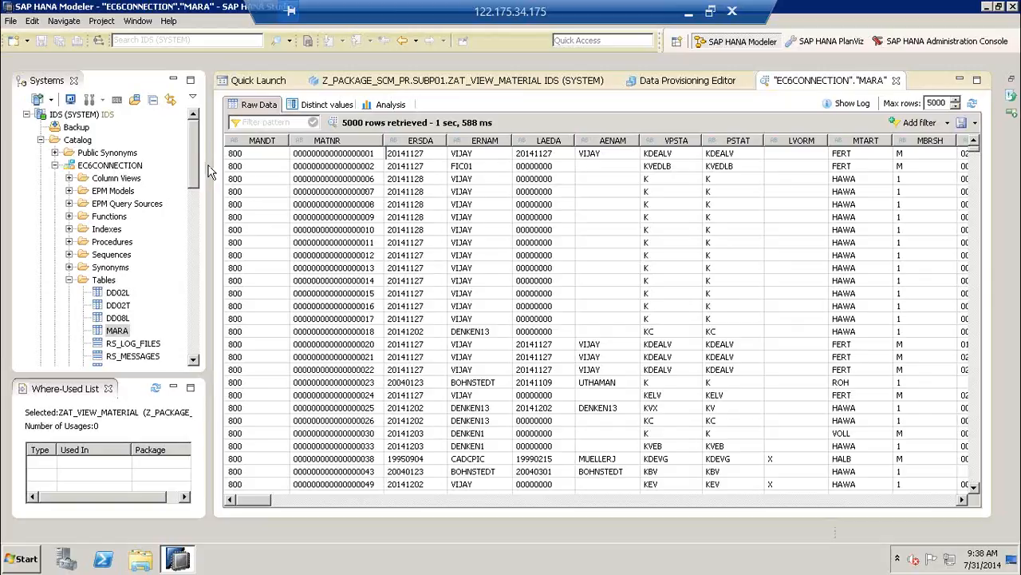
pyautogui.click(119, 166)
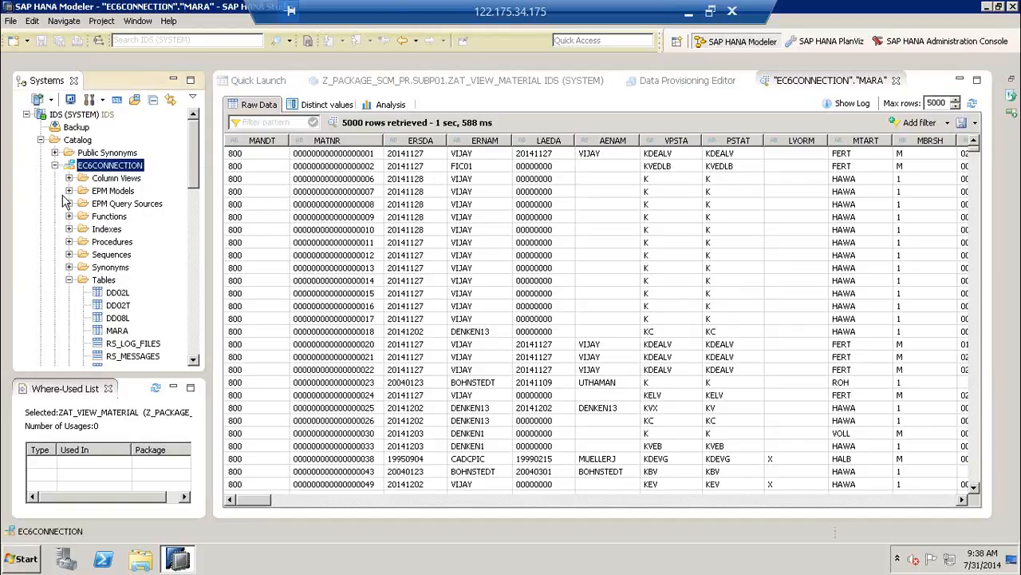
pyautogui.click(55, 166)
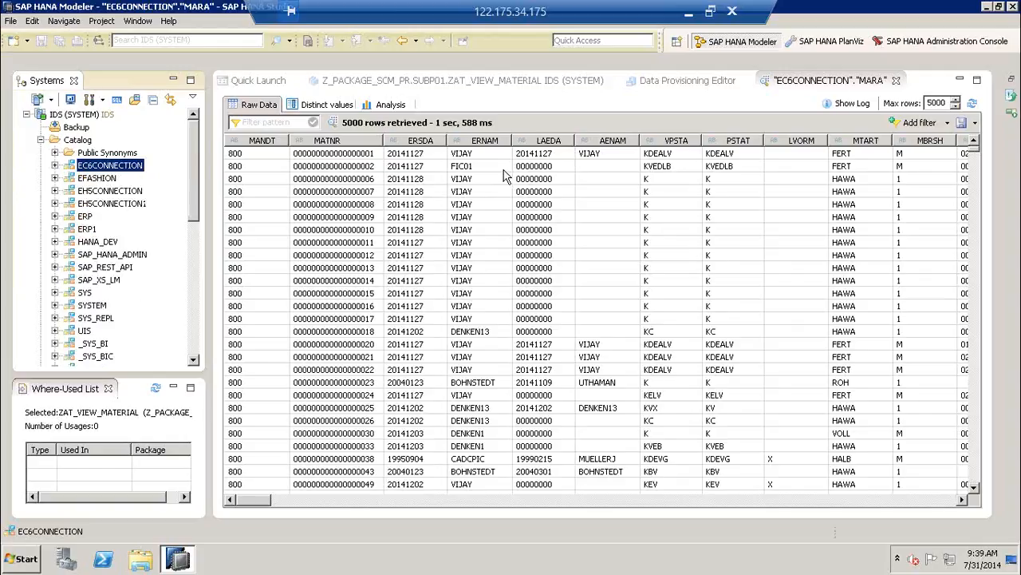
# Add the MARA table from schema EC6CONNECTION to the Data Foundation of ZAT_VIEW_MATERIAL by searching for MARA
pyautogui.click(510, 81)
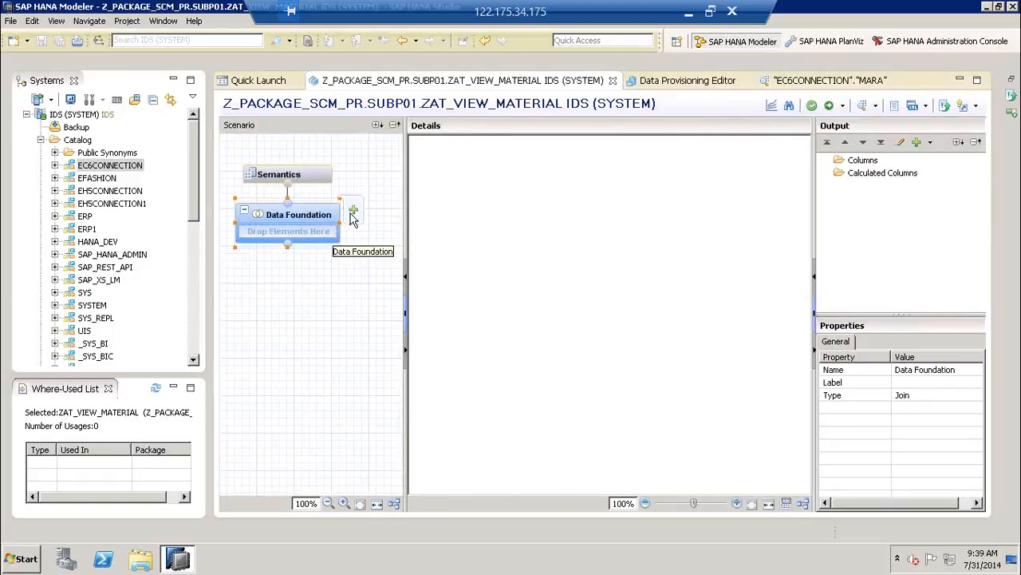
pyautogui.click(353, 211)
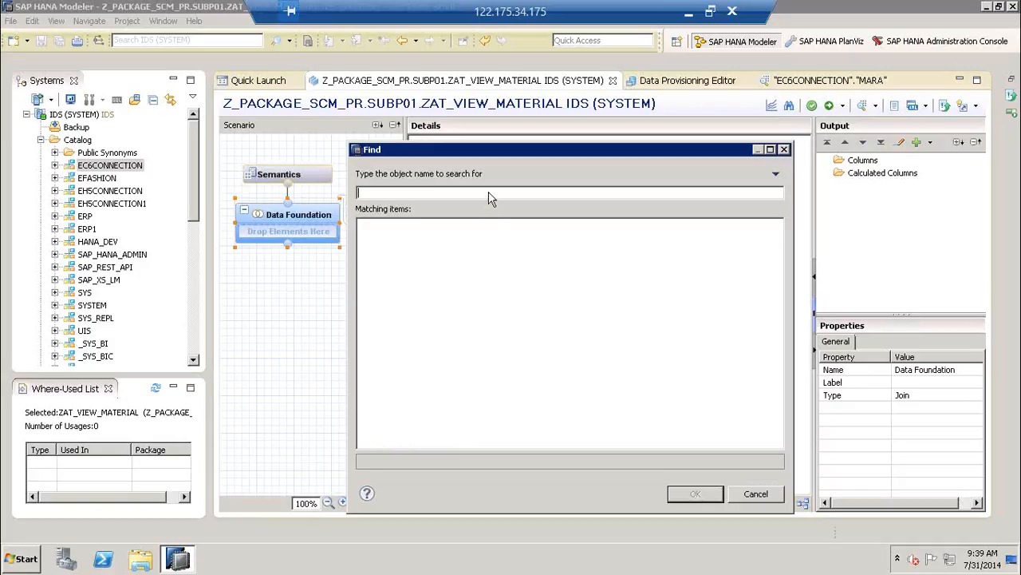
pyautogui.write('MARA')
pyautogui.click(459, 227)
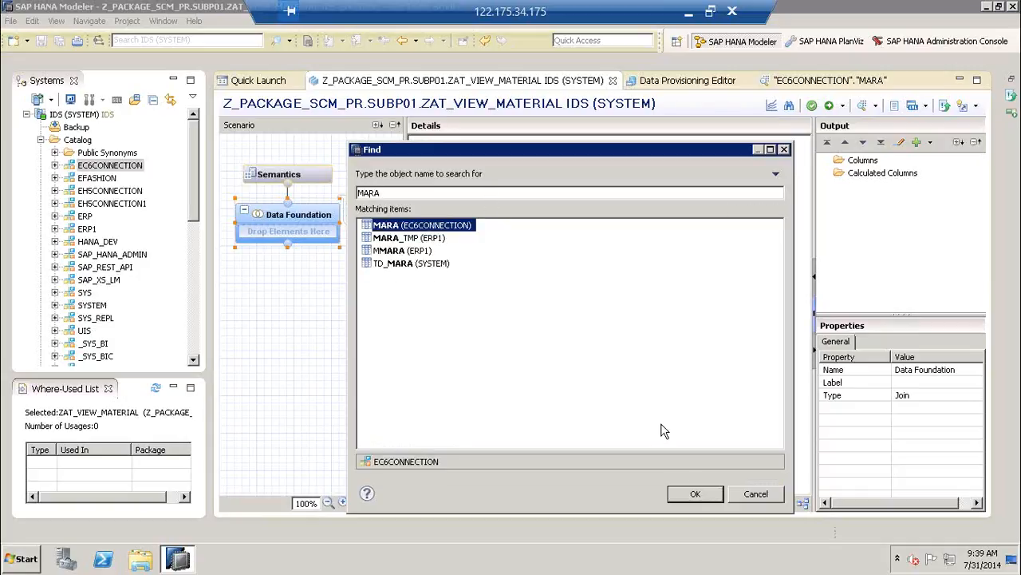
pyautogui.click(695, 493)
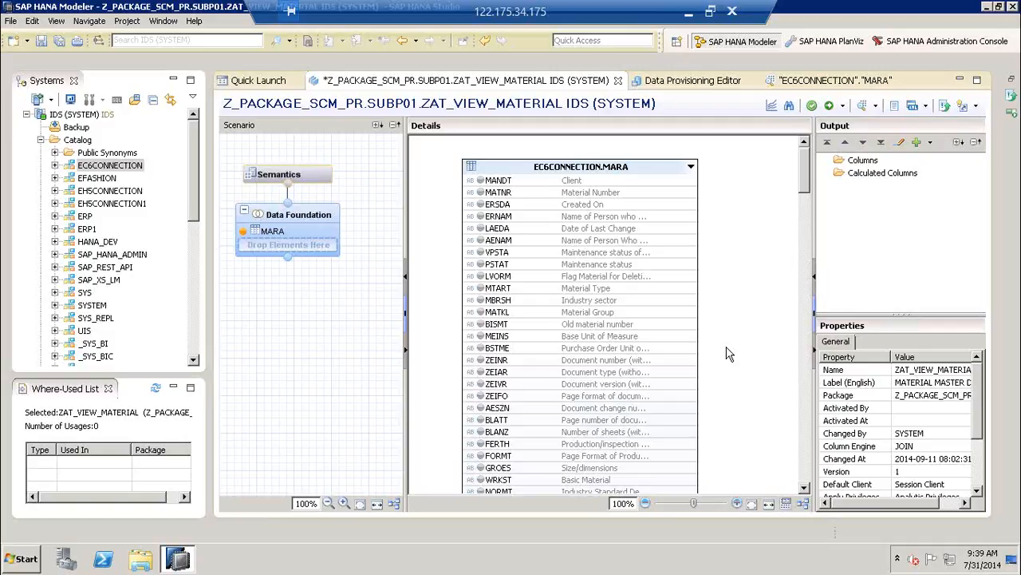
# Preview the raw data of the MARA table placed in the Data Foundation
pyautogui.click(628, 167)
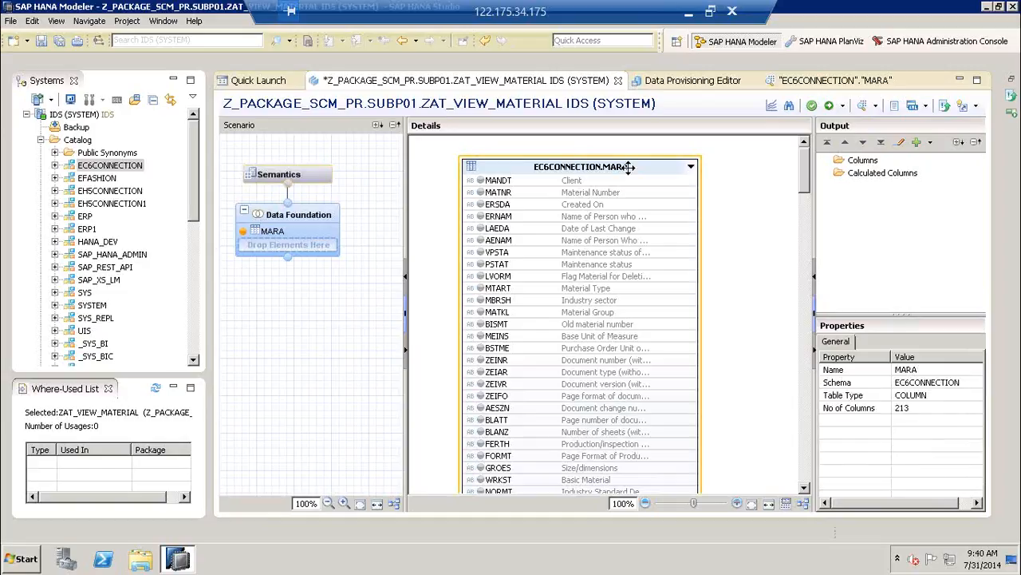
pyautogui.rightClick(629, 173)
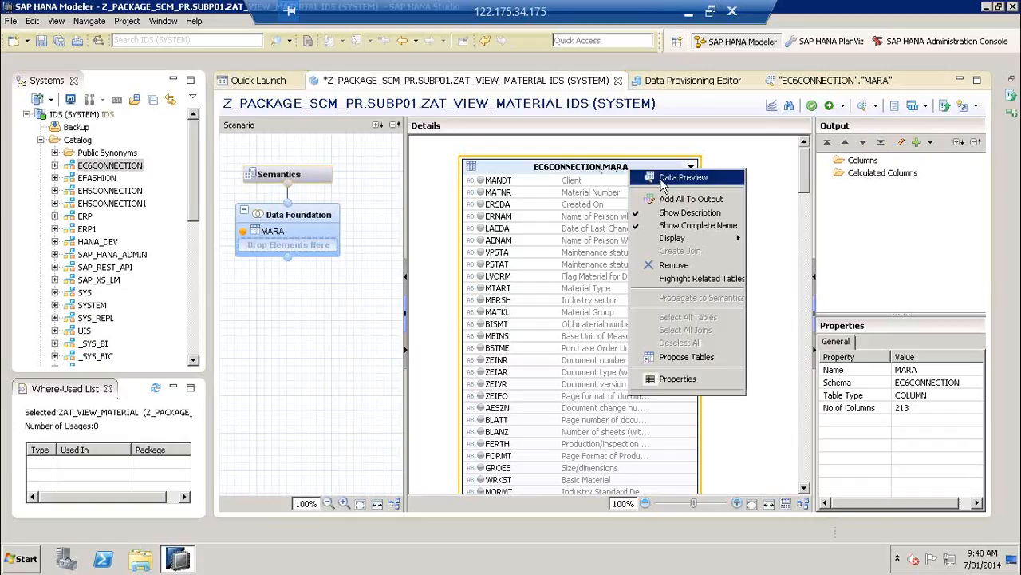
pyautogui.click(660, 177)
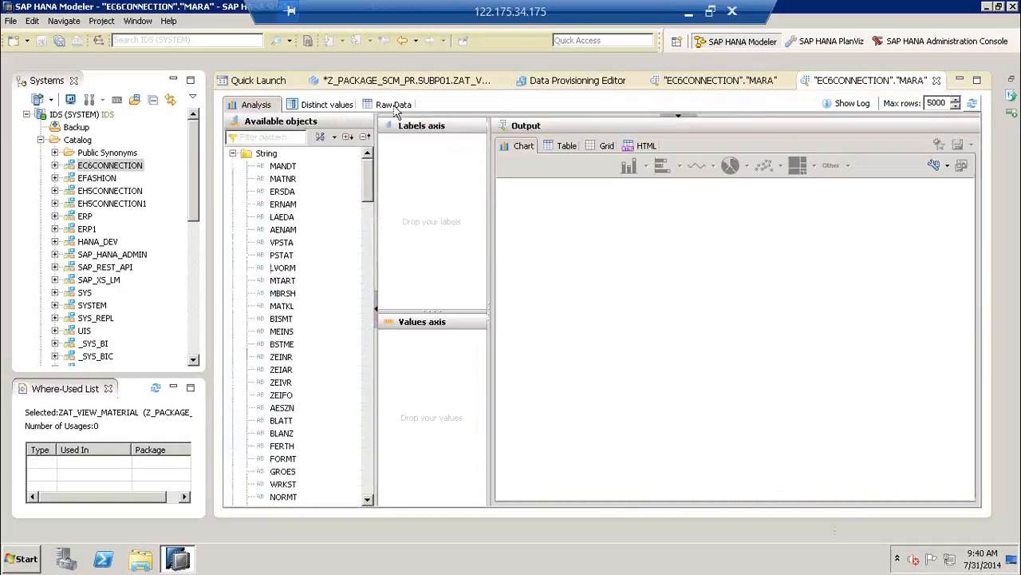
pyautogui.click(394, 107)
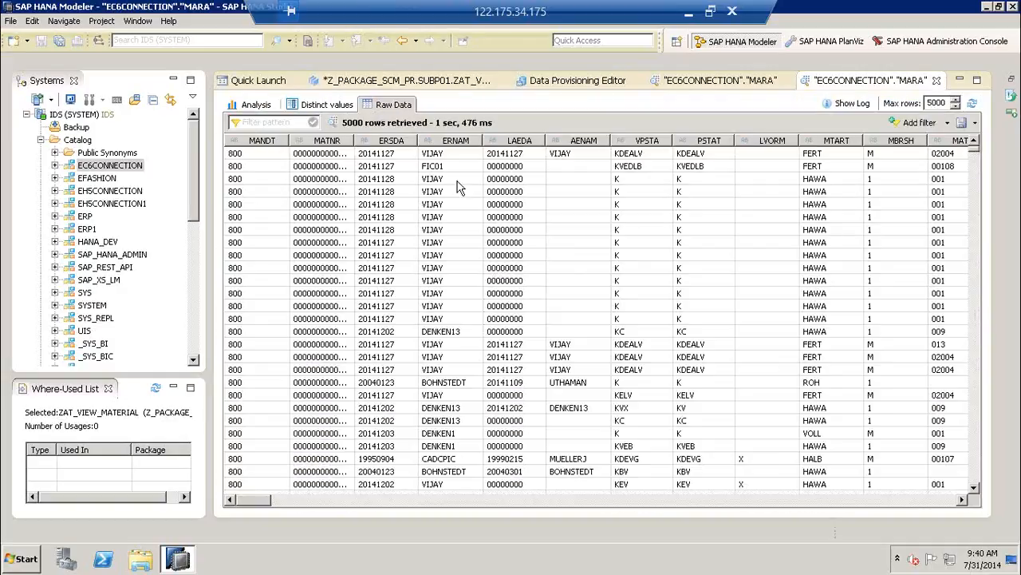
# Close both MARA data previews and the Data Provisioning Editor to return to the ZAT_VIEW_MATERIAL view
pyautogui.click(786, 80)
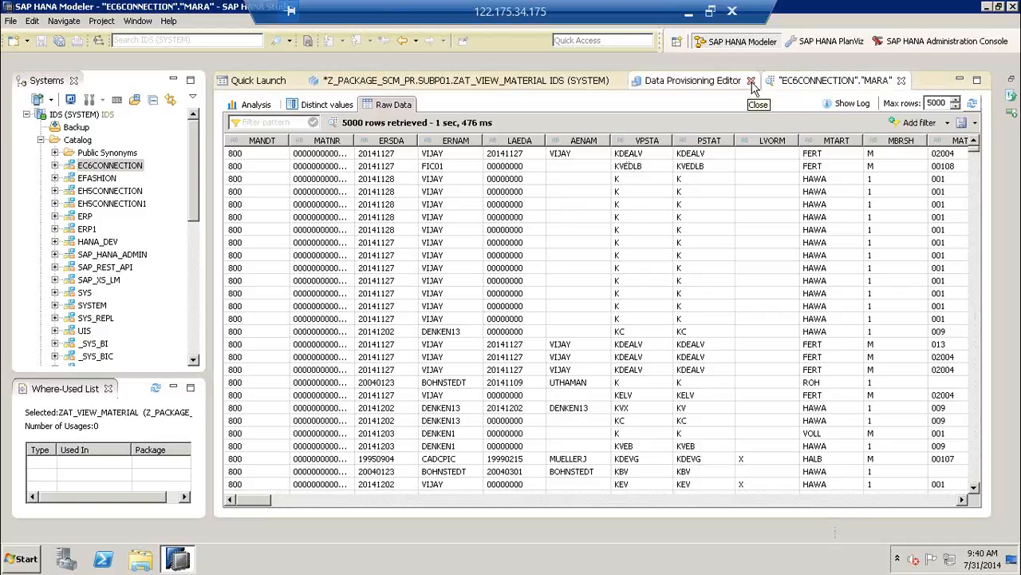
pyautogui.click(751, 81)
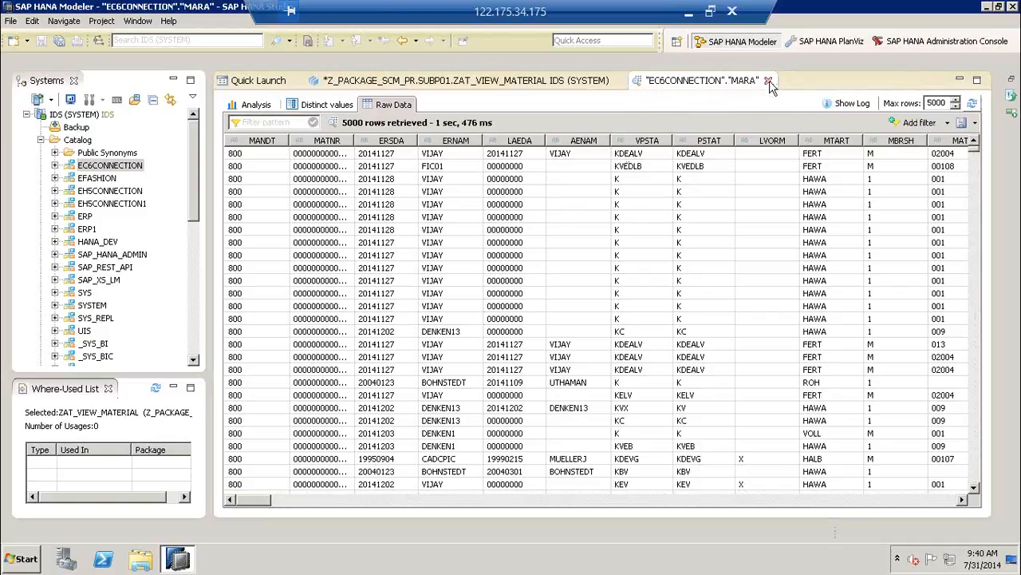
pyautogui.click(770, 82)
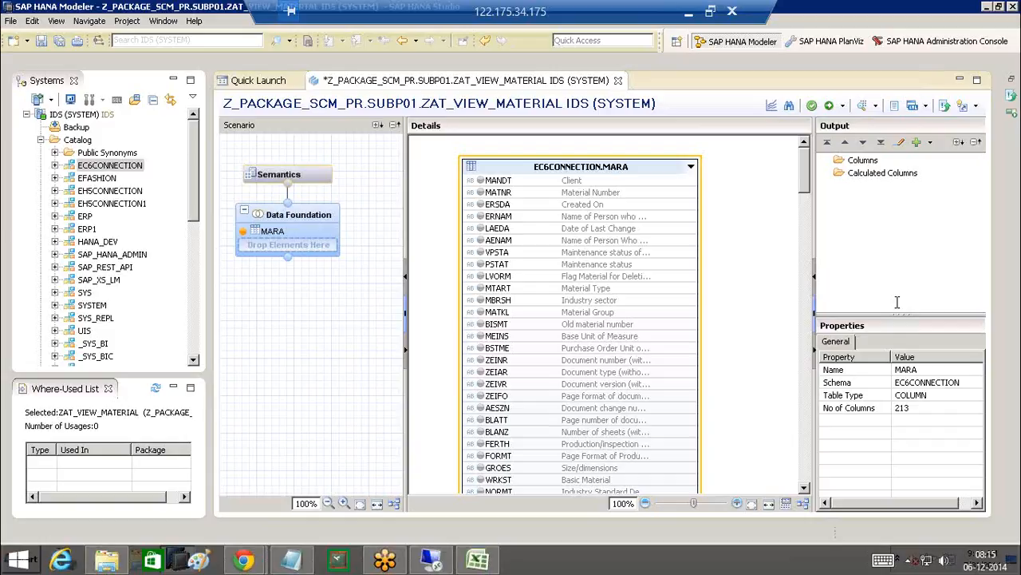
pyautogui.click(739, 351)
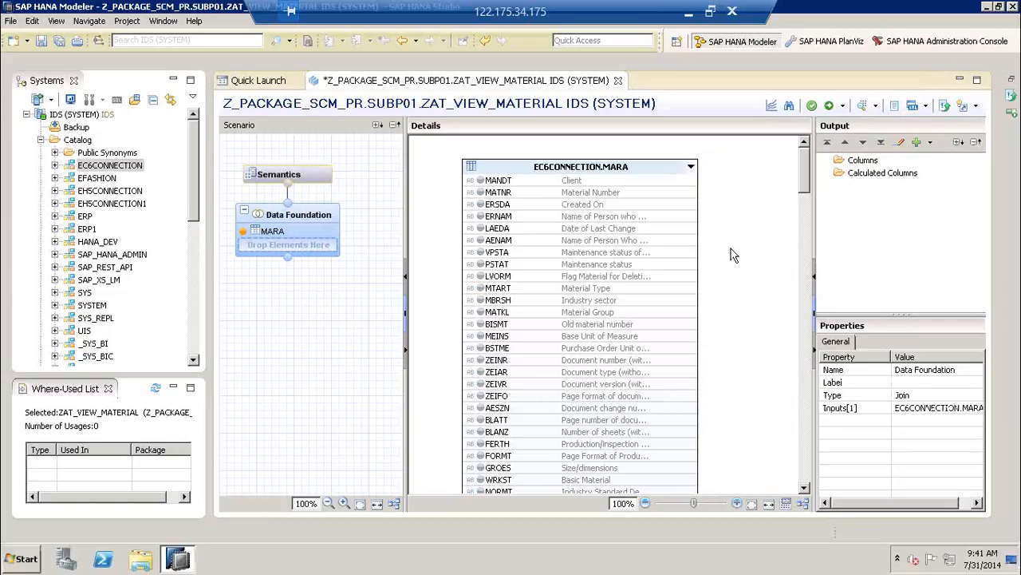
pyautogui.click(632, 166)
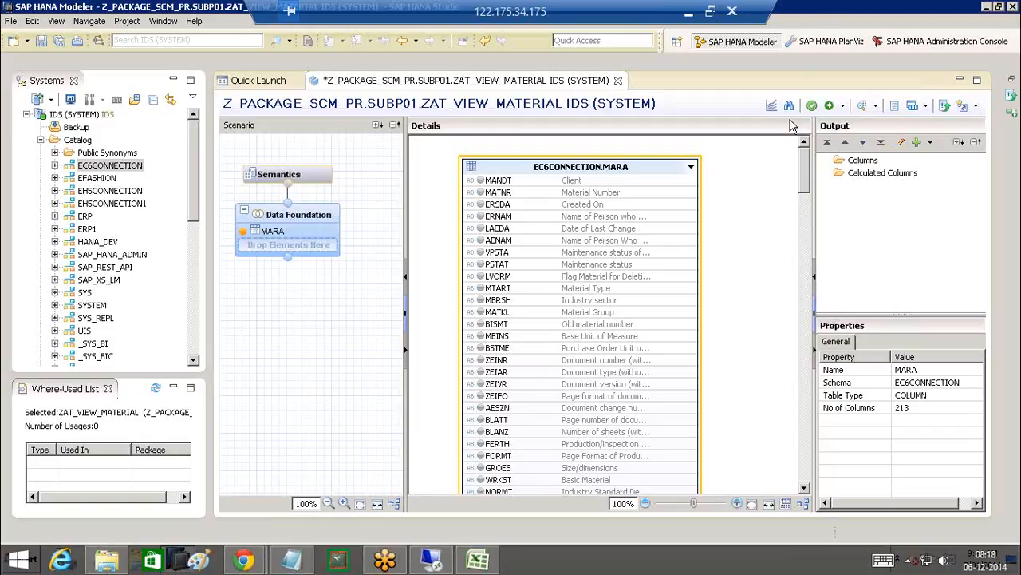
pyautogui.click(889, 126)
pyautogui.click(612, 300)
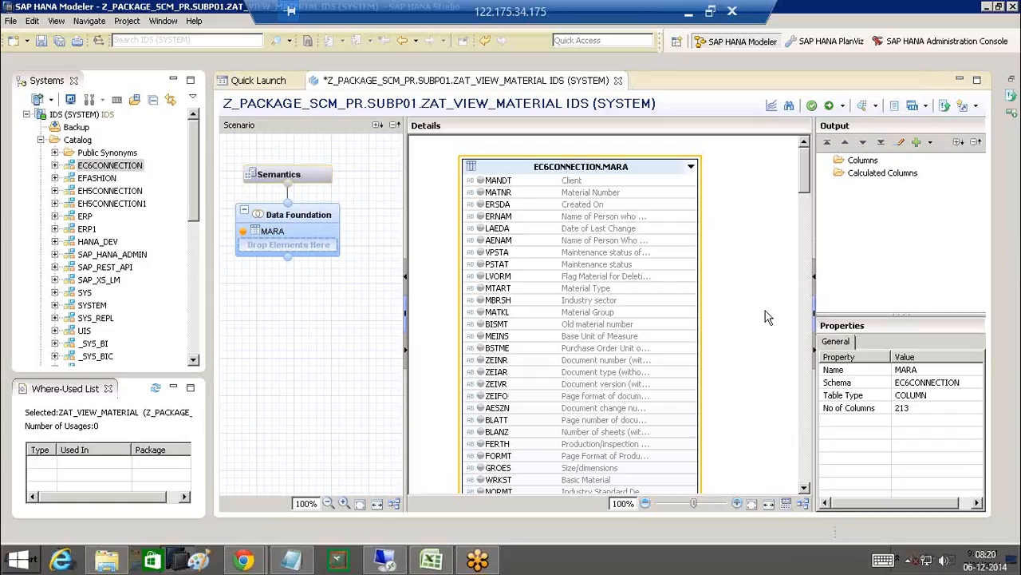
pyautogui.click(765, 313)
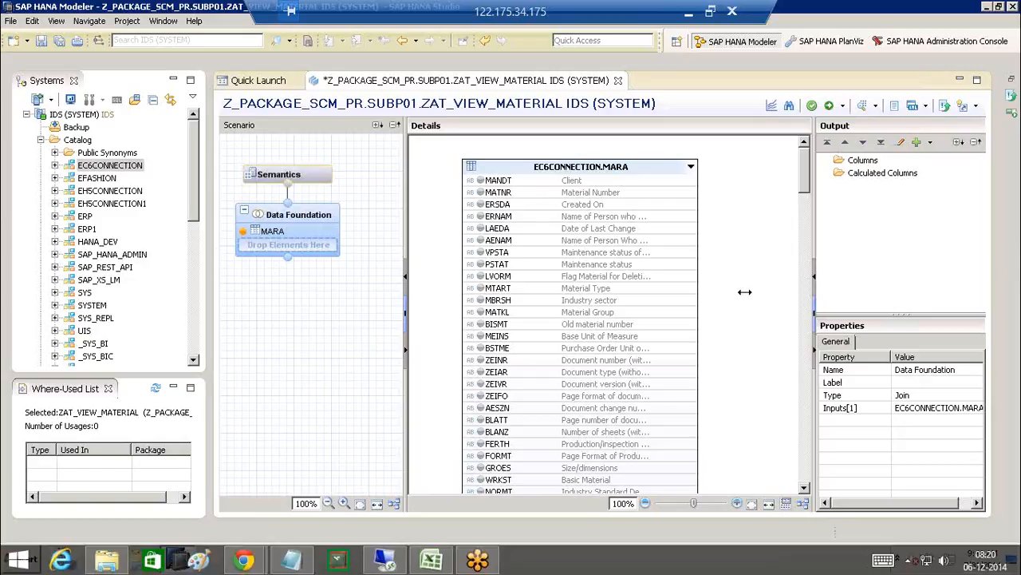
# Examine the full column list of the MARA table in the Data Foundation details
pyautogui.click(591, 166)
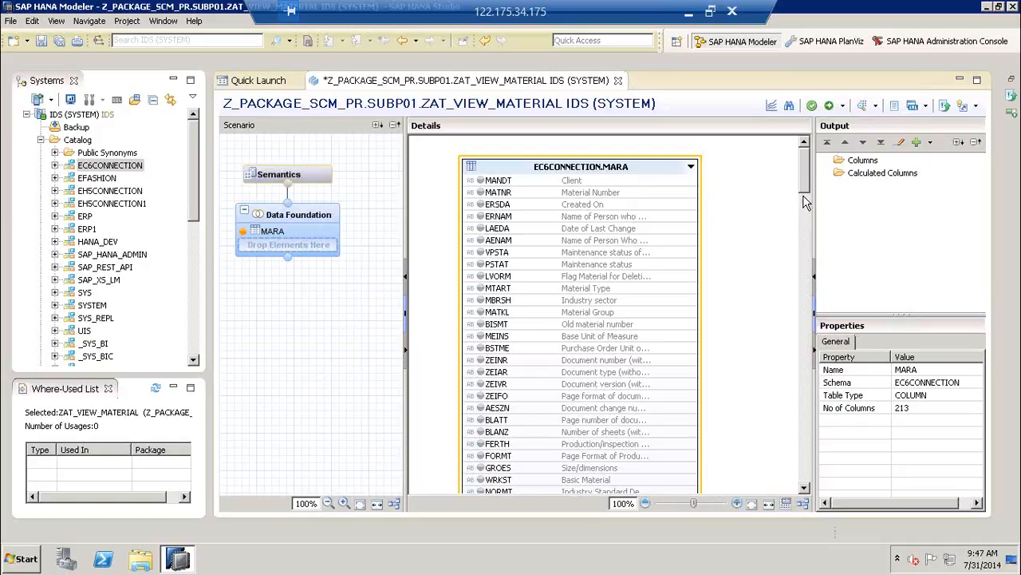
pyautogui.scroll(-8, 806, 203)
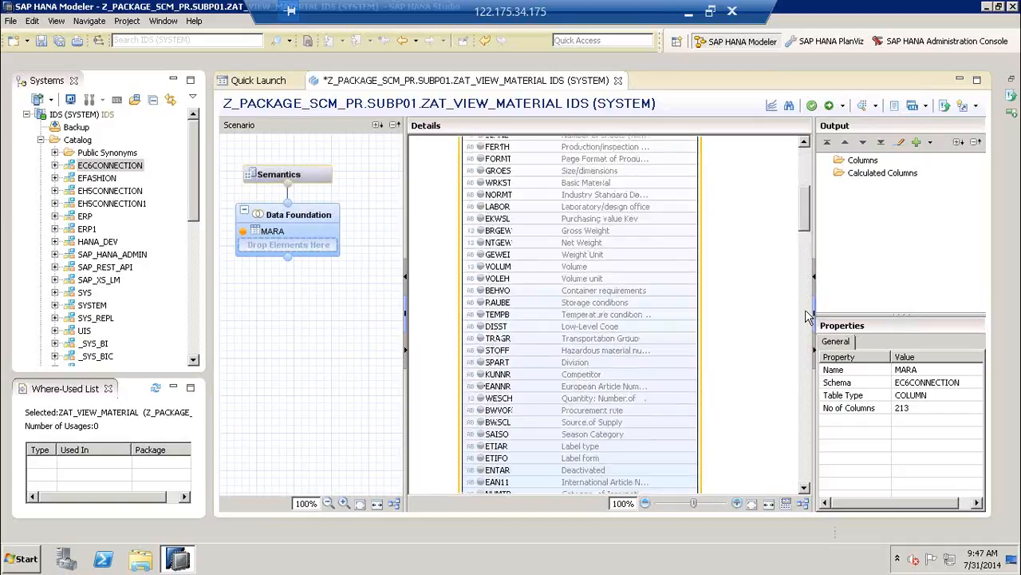
pyautogui.scroll(-20, 807, 316)
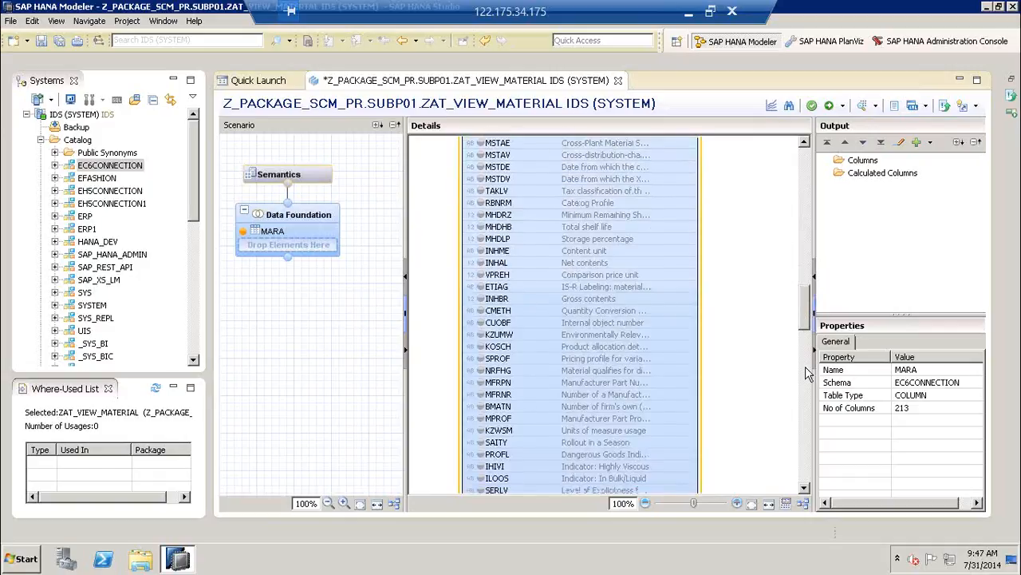
pyautogui.scroll(-10, 806, 373)
pyautogui.scroll(15, 806, 415)
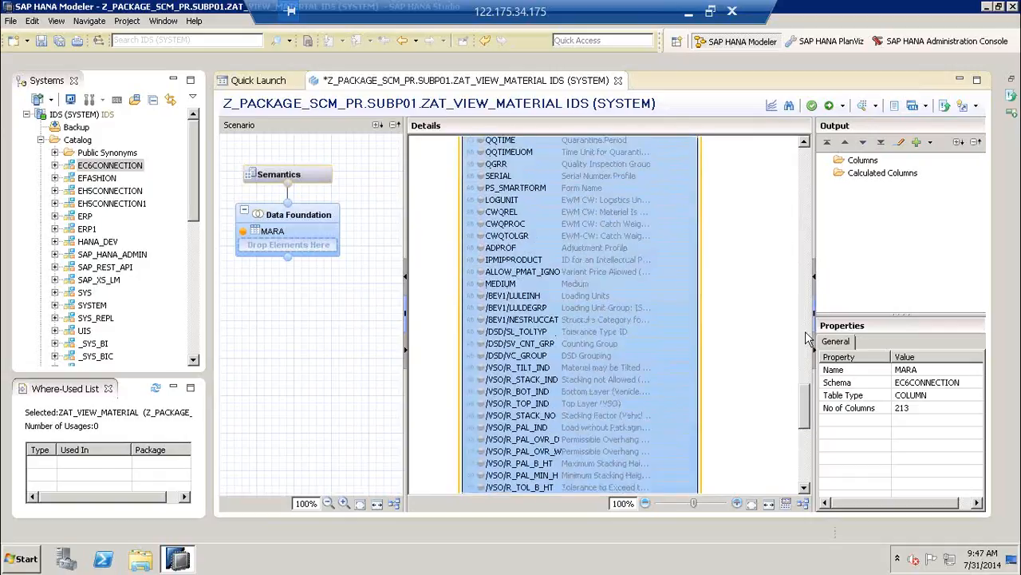
pyautogui.scroll(15, 806, 319)
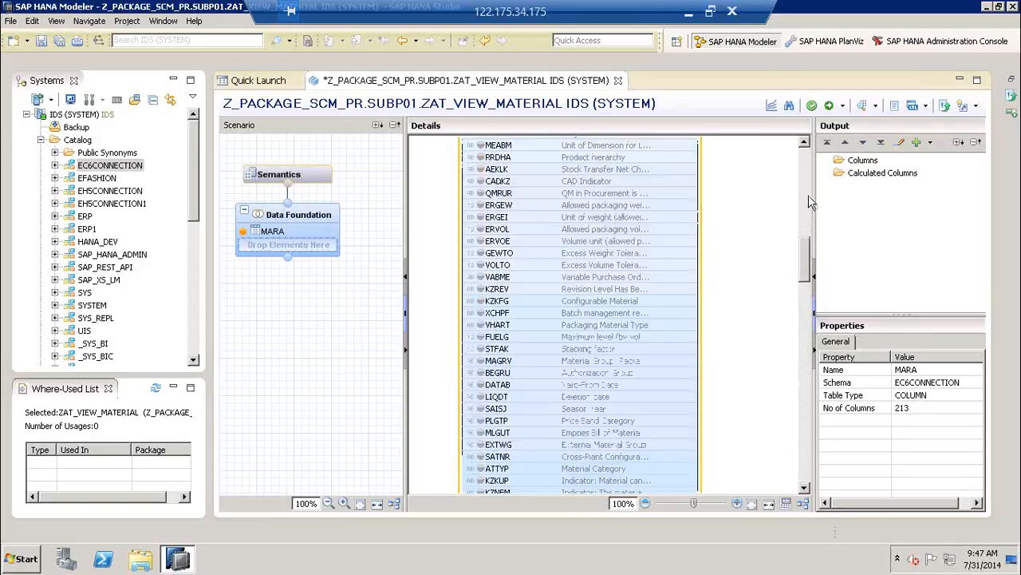
pyautogui.scroll(2, 808, 194)
pyautogui.scroll(10, 808, 166)
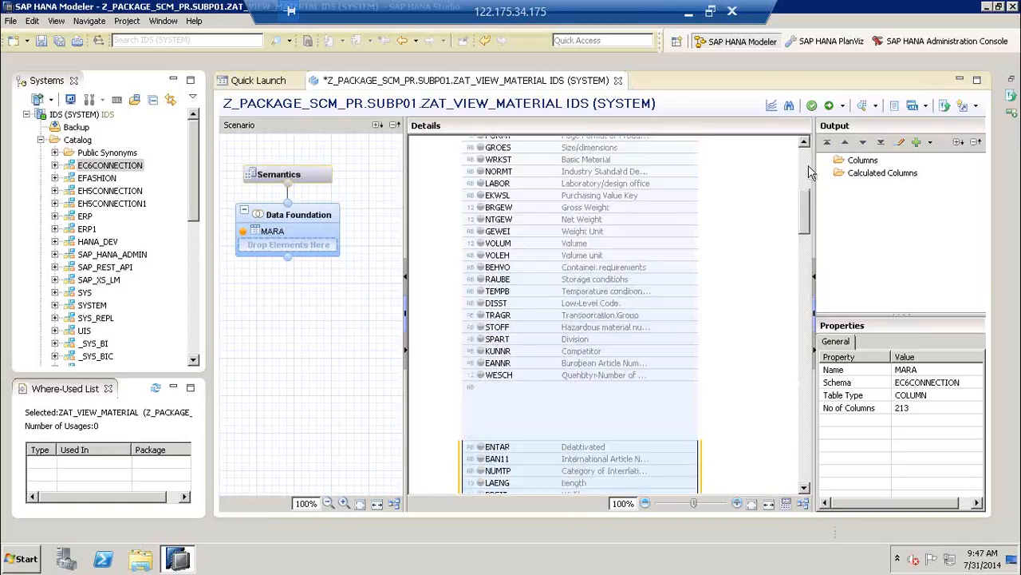
# Add the MATNR (Material Number) column of the MARA table to the view's output
pyautogui.click(737, 503)
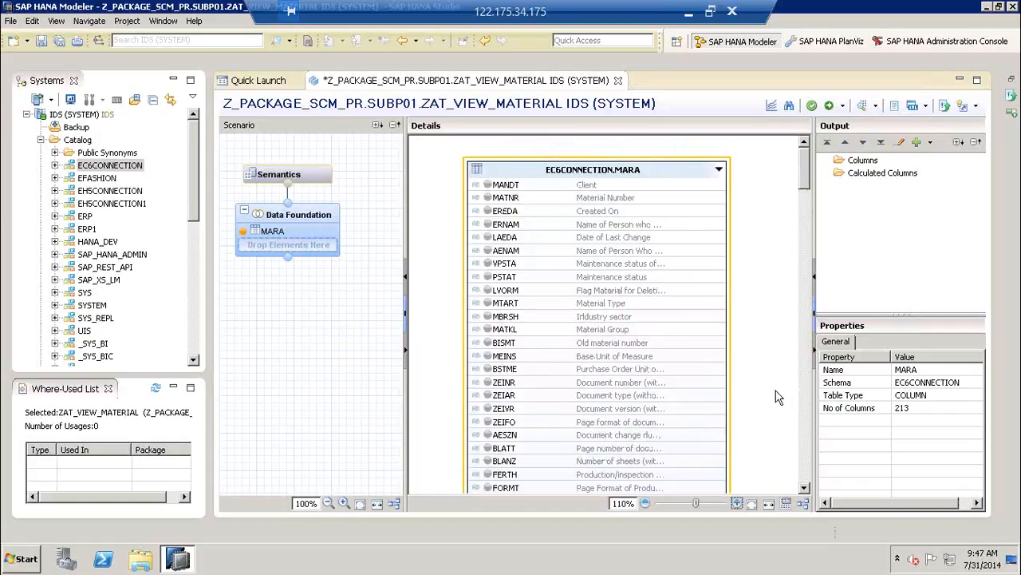
pyautogui.click(648, 204)
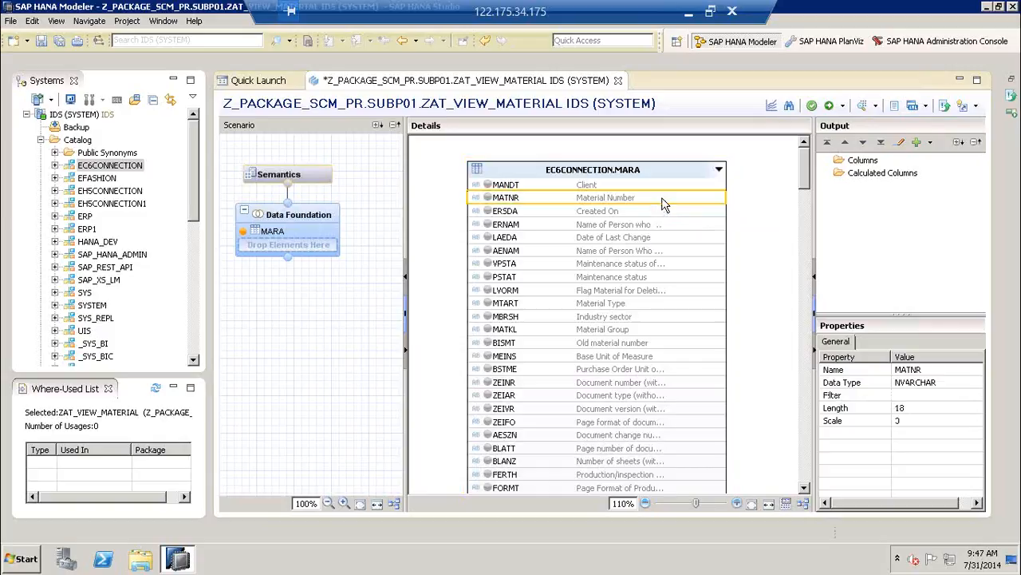
pyautogui.rightClick(662, 200)
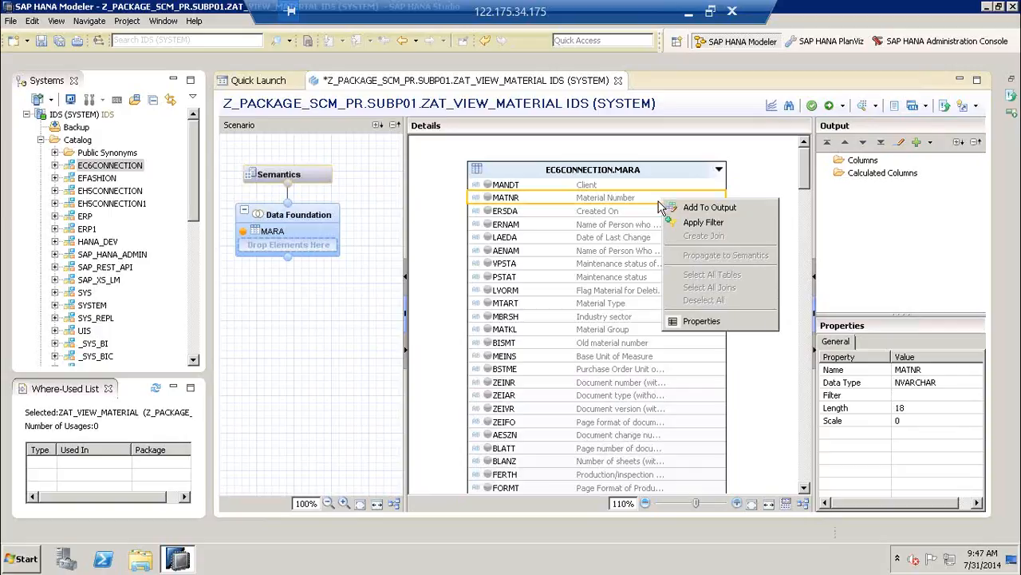
pyautogui.click(727, 209)
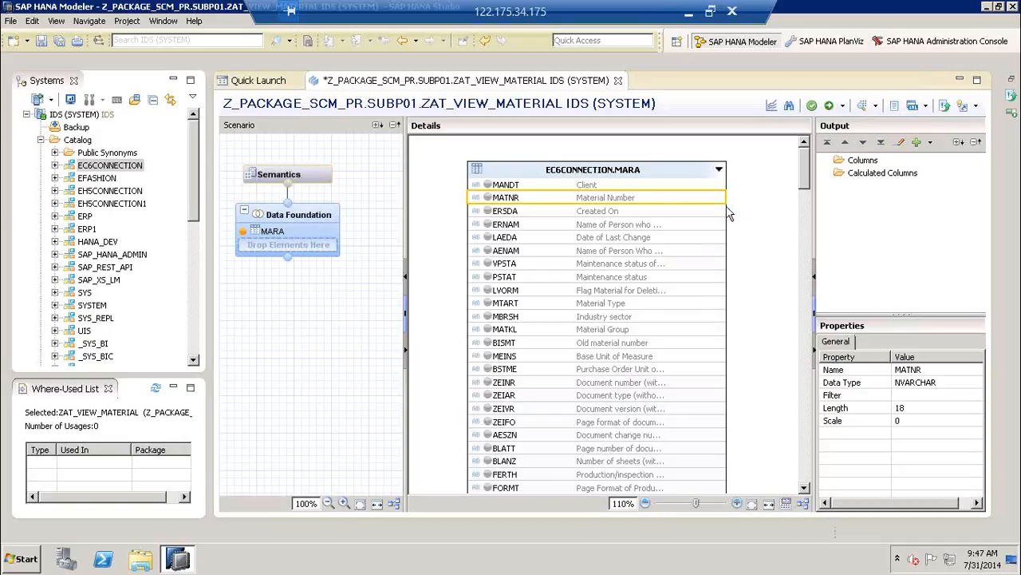
# Add the ERSDA (Created On) column of the MARA table to the view's output
pyautogui.moveTo(1011, 194)
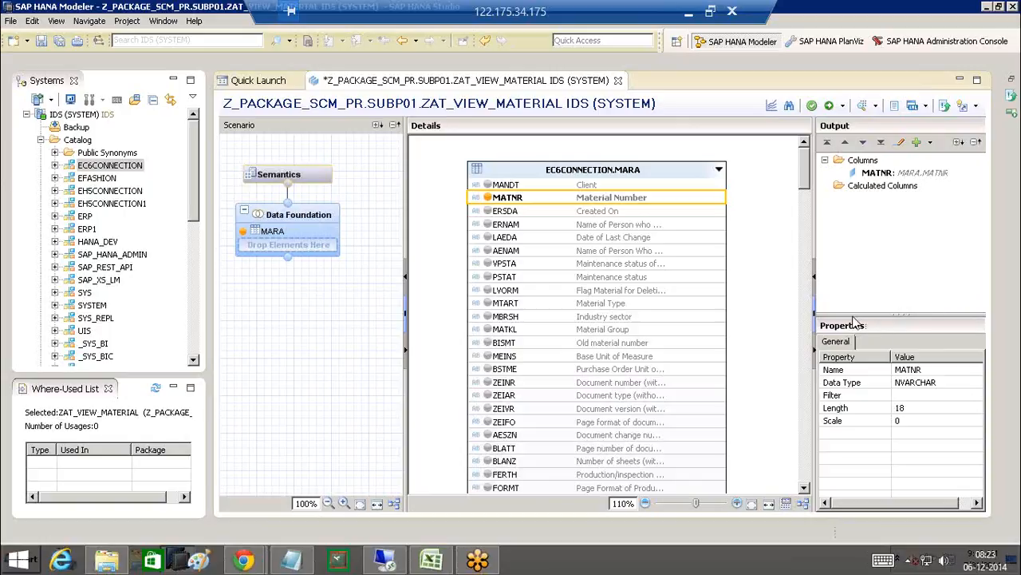
pyautogui.click(648, 213)
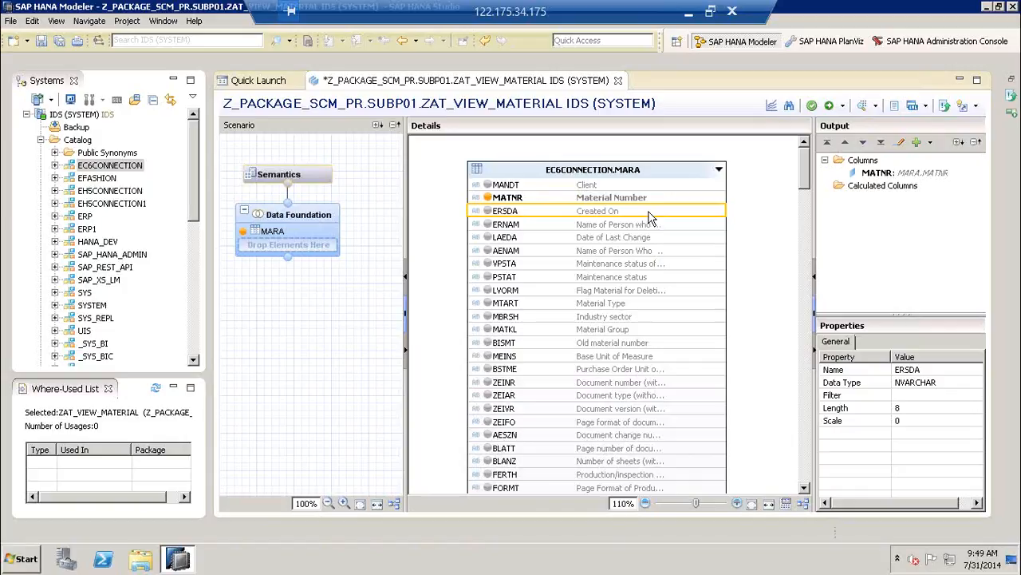
pyautogui.rightClick(649, 214)
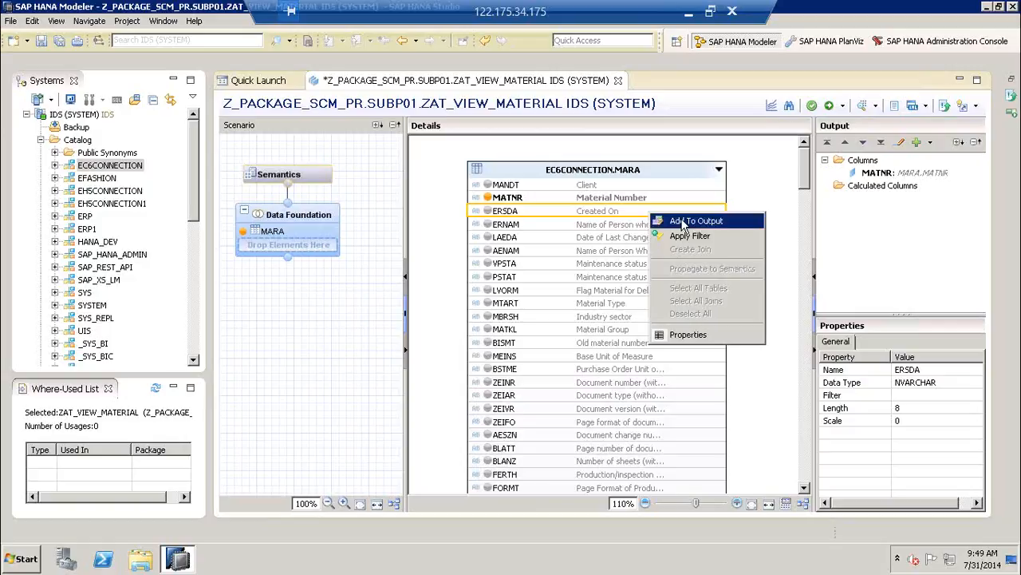
pyautogui.click(686, 221)
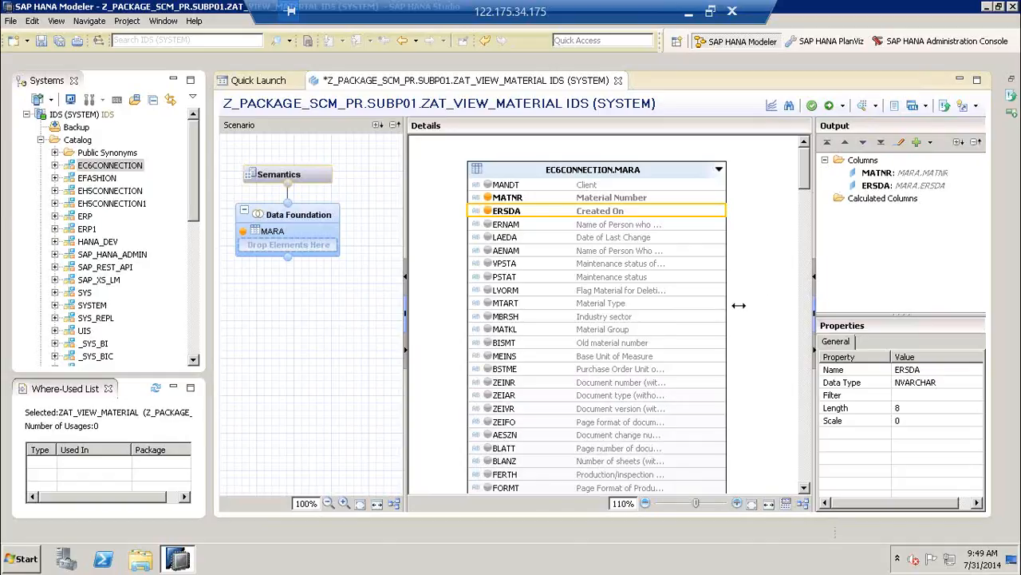
# Add the MTART (Material Type) and MATKL (Material Group) columns of the MARA table to the output
pyautogui.click(633, 305)
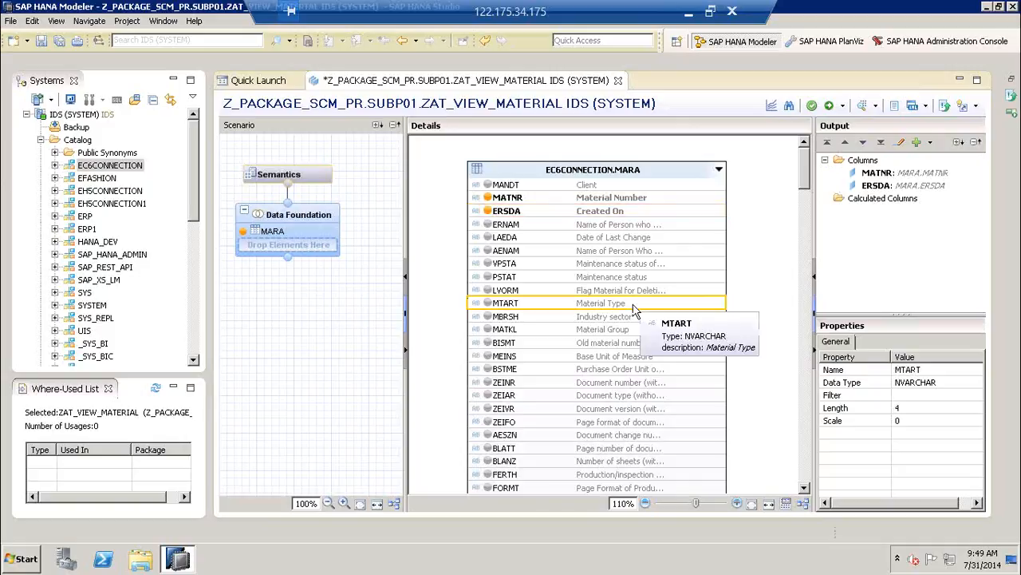
pyautogui.rightClick(635, 310)
pyautogui.click(648, 316)
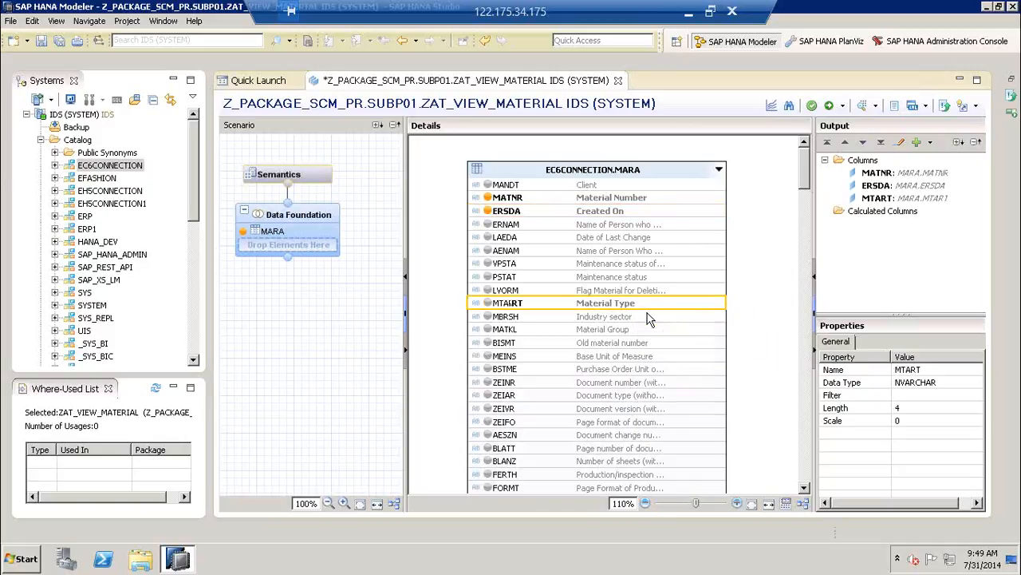
pyautogui.click(639, 329)
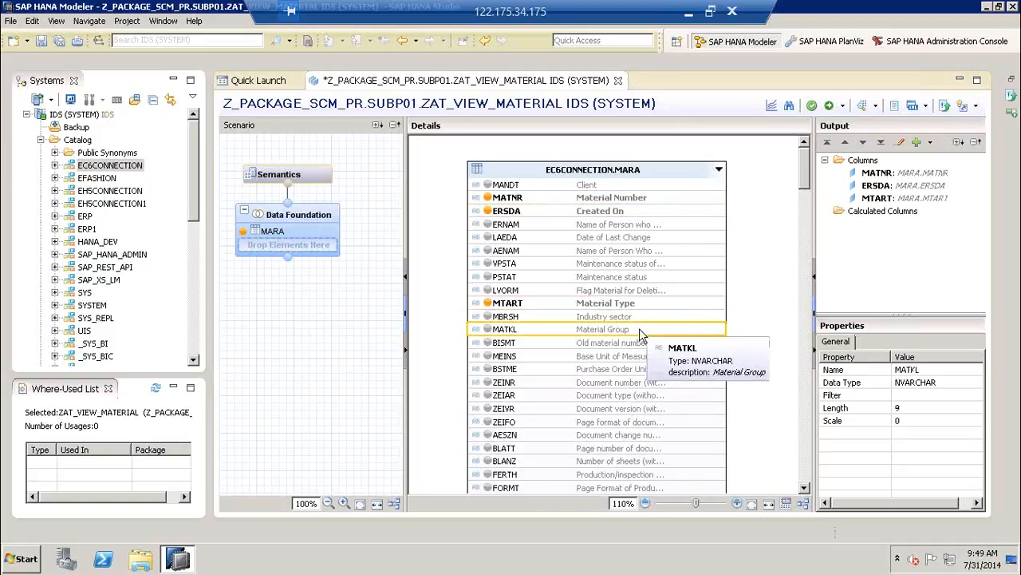
pyautogui.rightClick(639, 328)
pyautogui.click(659, 338)
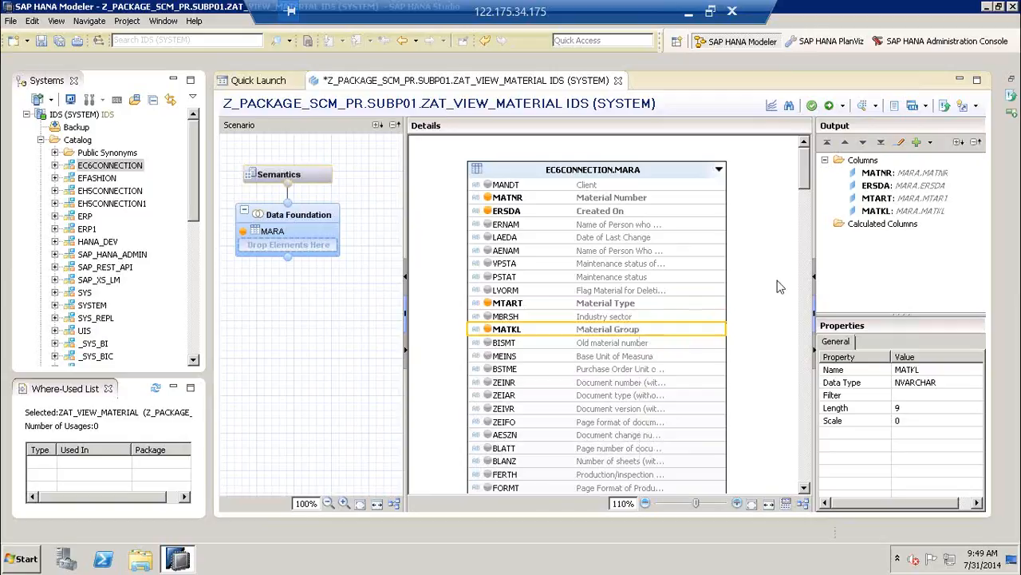
# Review the properties of the output columns MATNR, ERSDA, MTART and MATKL, and open the view's Semantics node
pyautogui.click(868, 174)
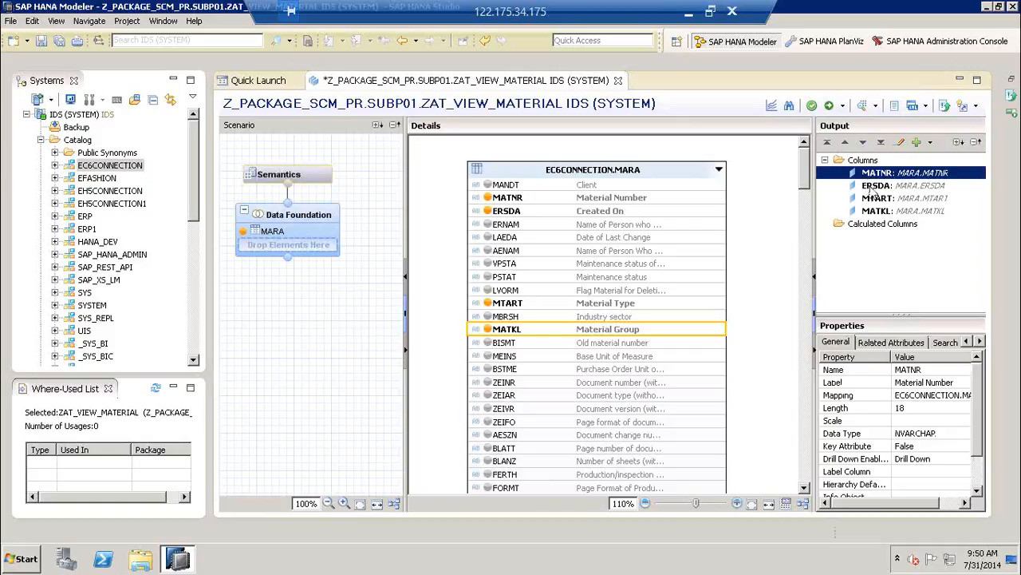
pyautogui.click(875, 186)
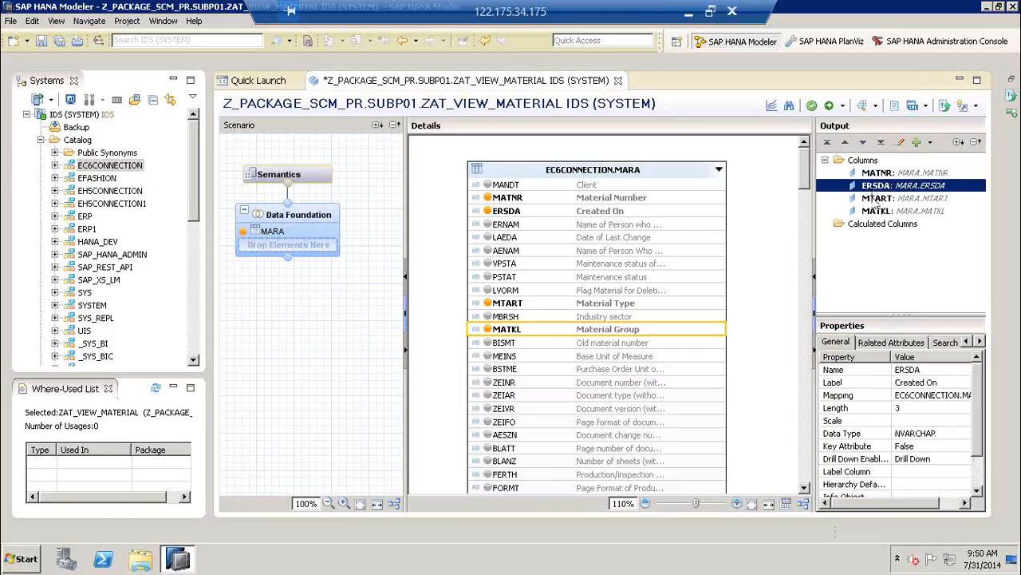
pyautogui.click(876, 198)
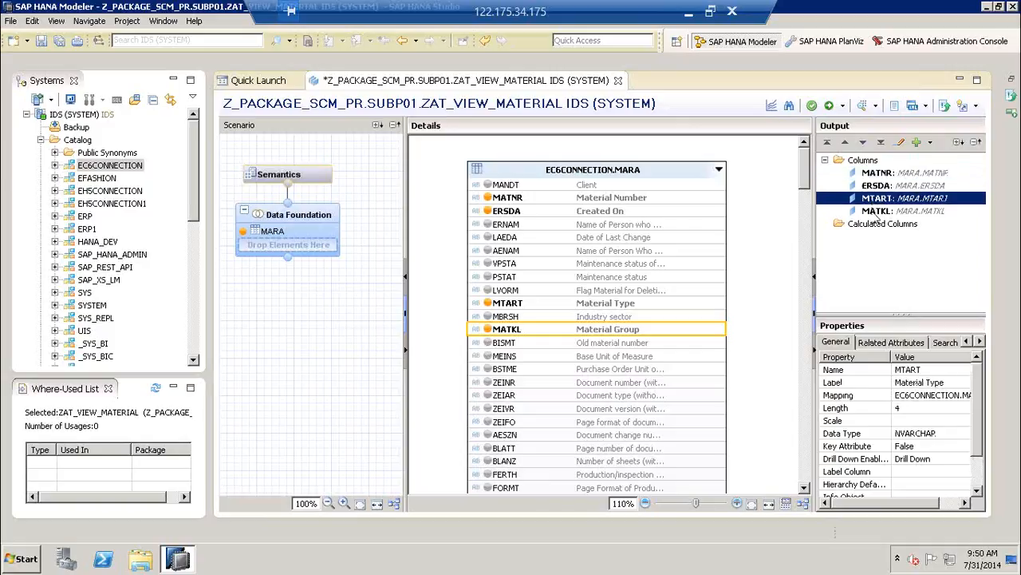
pyautogui.click(877, 210)
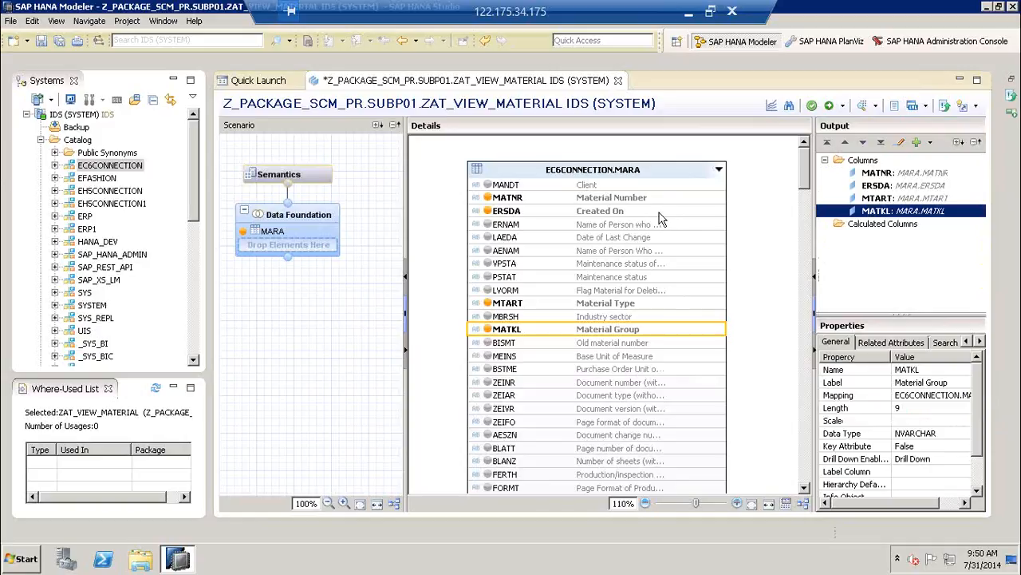
pyautogui.click(303, 180)
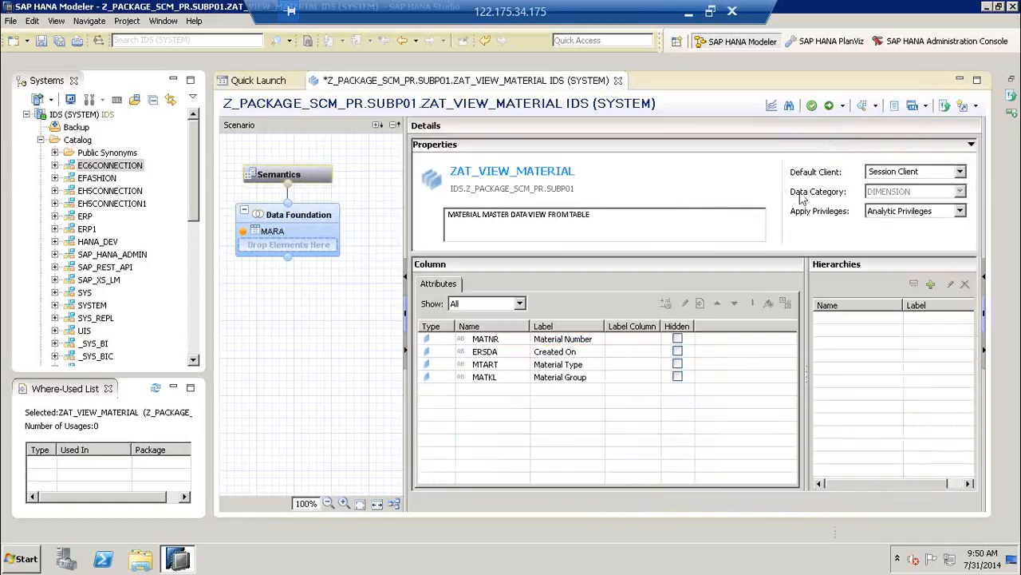
pyautogui.rightClick(807, 197)
pyautogui.click(822, 225)
pyautogui.moveTo(647, 174); pyautogui.dragTo(549, 318)
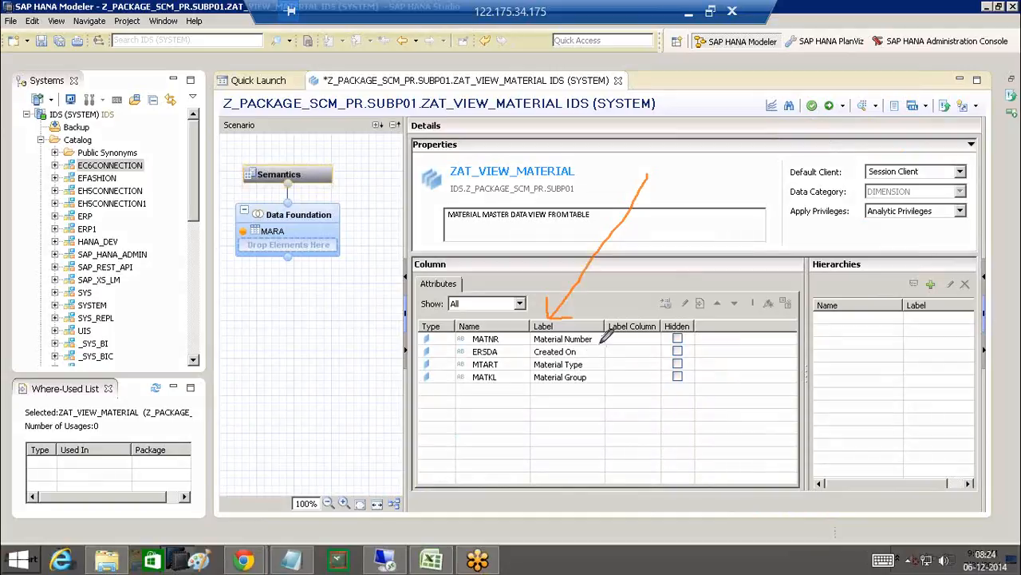
pyautogui.moveTo(601, 339)
pyautogui.mouseDown()
pyautogui.moveTo(629, 329)
pyautogui.moveTo(619, 370)
pyautogui.mouseUp()
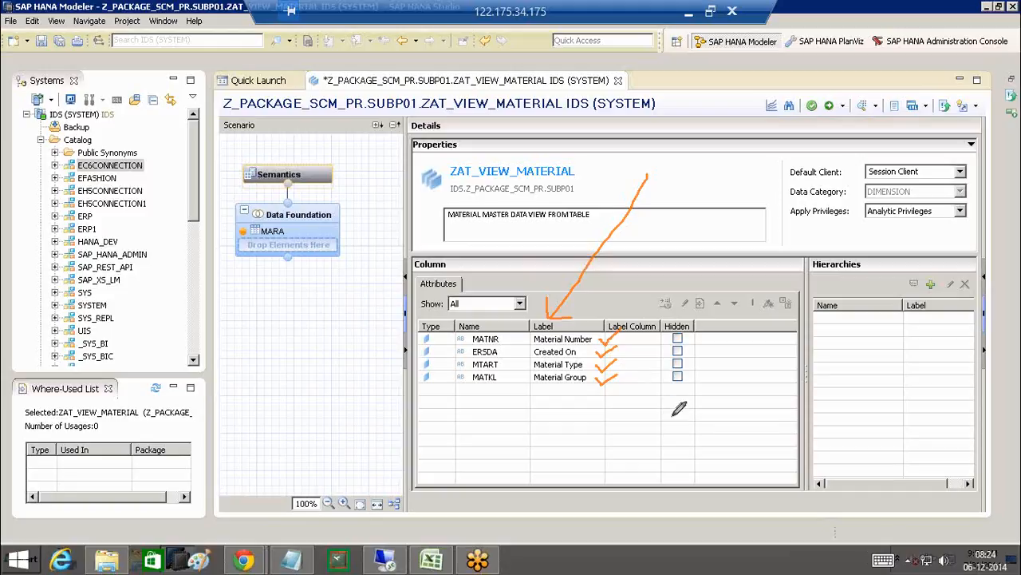
pyautogui.moveTo(241, 479)
pyautogui.mouseDown()
pyautogui.moveTo(278, 429)
pyautogui.moveTo(296, 438)
pyautogui.moveTo(315, 404)
pyautogui.moveTo(337, 437)
pyautogui.mouseUp()
pyautogui.moveTo(343, 403)
pyautogui.mouseDown()
pyautogui.moveTo(366, 425)
pyautogui.moveTo(364, 390)
pyautogui.moveTo(405, 417)
pyautogui.moveTo(410, 399)
pyautogui.moveTo(428, 408)
pyautogui.mouseUp()
pyautogui.moveTo(404, 372); pyautogui.dragTo(439, 354)
pyautogui.moveTo(358, 467)
pyautogui.mouseDown()
pyautogui.moveTo(375, 501)
pyautogui.moveTo(352, 478)
pyautogui.mouseUp()
pyautogui.moveTo(364, 515); pyautogui.dragTo(391, 493)
pyautogui.moveTo(409, 446); pyautogui.dragTo(421, 481)
pyautogui.moveTo(435, 432)
pyautogui.mouseDown()
pyautogui.moveTo(464, 479)
pyautogui.moveTo(486, 452)
pyautogui.moveTo(482, 436)
pyautogui.mouseUp()
pyautogui.moveTo(452, 429)
pyautogui.mouseDown()
pyautogui.moveTo(478, 413)
pyautogui.moveTo(518, 423)
pyautogui.mouseUp()
pyautogui.moveTo(518, 423)
pyautogui.mouseDown()
pyautogui.moveTo(534, 396)
pyautogui.moveTo(521, 458)
pyautogui.mouseUp()
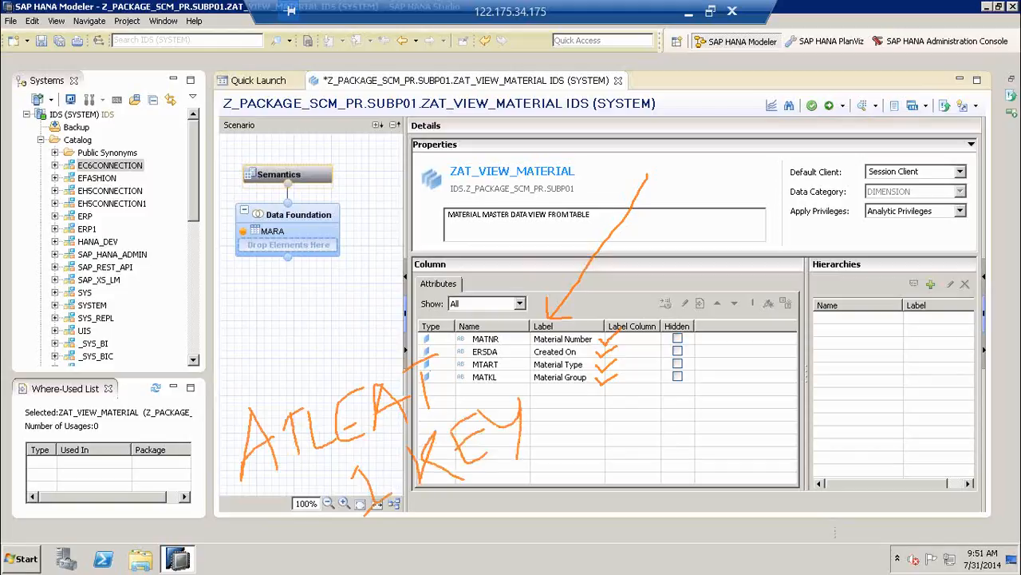
pyautogui.moveTo(385, 531); pyautogui.dragTo(583, 440)
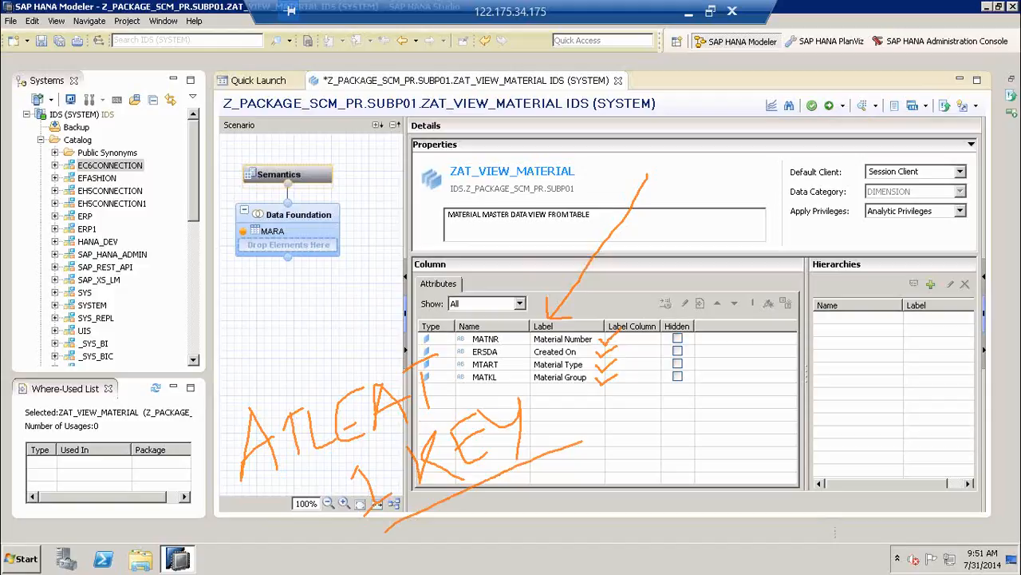
pyautogui.moveTo(404, 359); pyautogui.dragTo(383, 427)
pyautogui.press('Escape')
# Set the type of the MATNR column to Key Attribute in the view's semantics
pyautogui.click(445, 342)
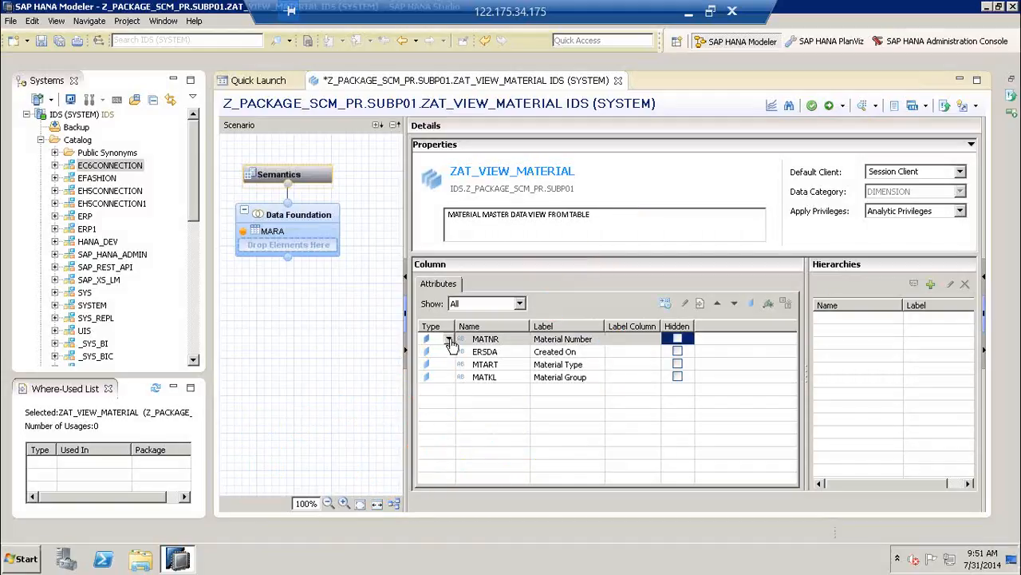
pyautogui.click(450, 341)
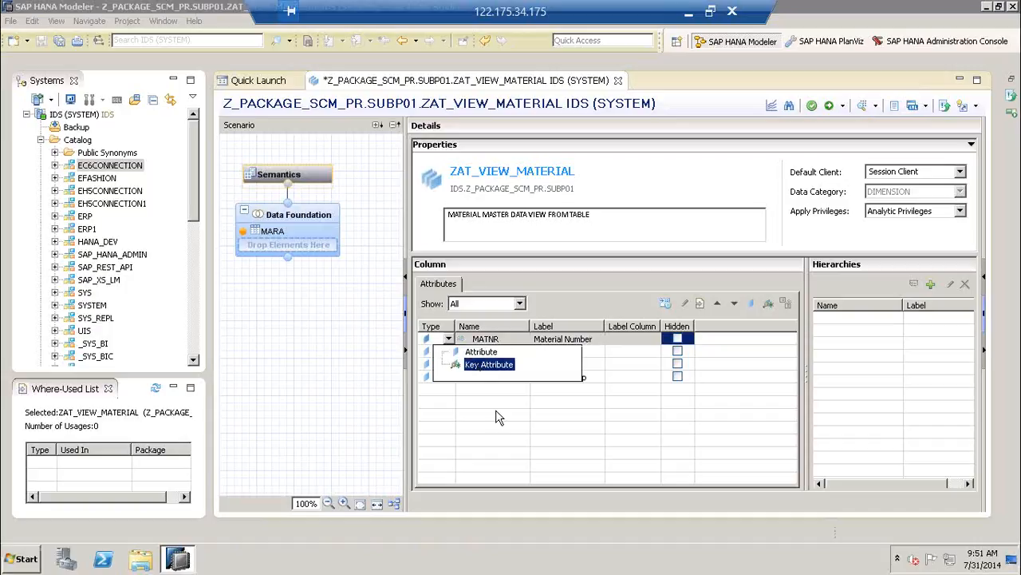
pyautogui.press('Return')
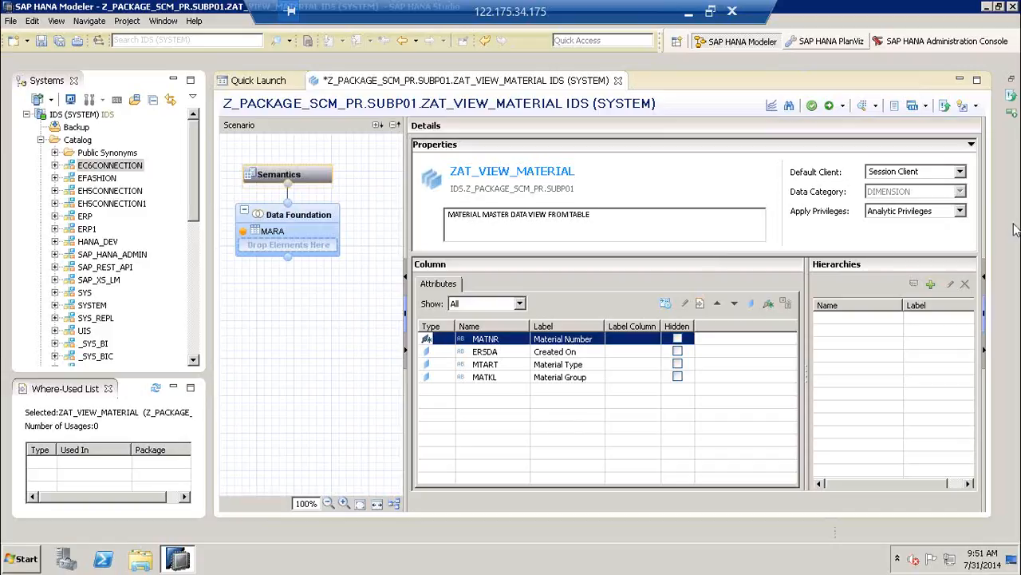
pyautogui.click(984, 227)
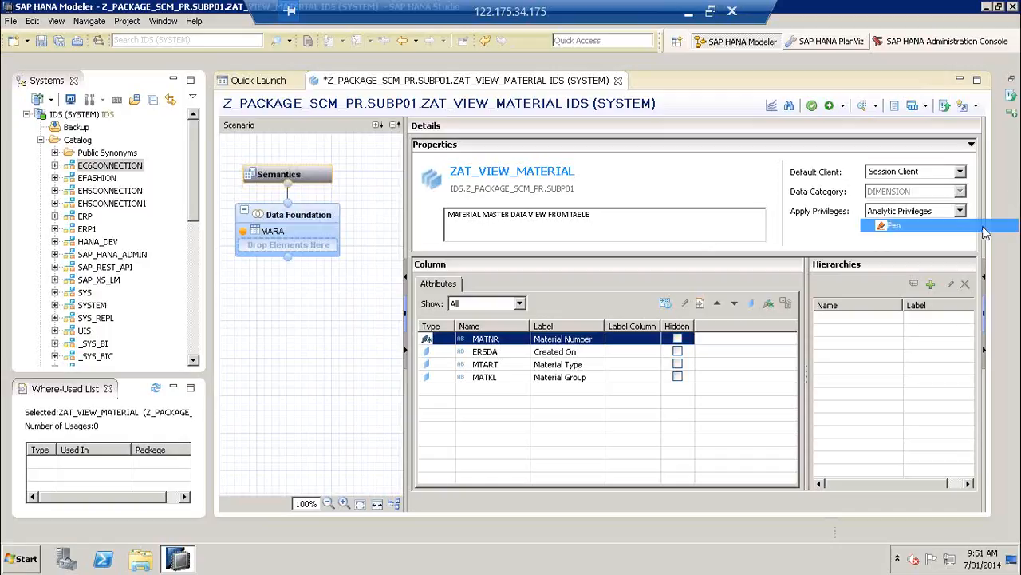
pyautogui.moveTo(884, 90)
pyautogui.mouseDown()
pyautogui.moveTo(778, 89)
pyautogui.moveTo(790, 134)
pyautogui.moveTo(915, 130)
pyautogui.moveTo(910, 90)
pyautogui.moveTo(877, 90)
pyautogui.mouseUp()
pyautogui.moveTo(710, 244)
pyautogui.mouseDown()
pyautogui.moveTo(779, 123)
pyautogui.moveTo(786, 138)
pyautogui.mouseUp()
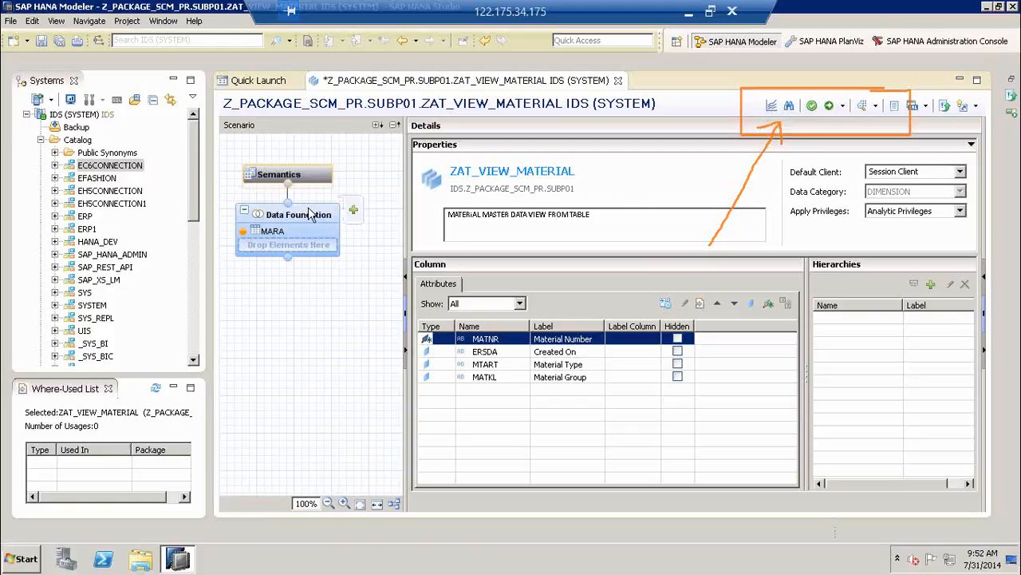
# Return to the Data Foundation, search the MARA columns for "NR", and close the search
pyautogui.click(311, 217)
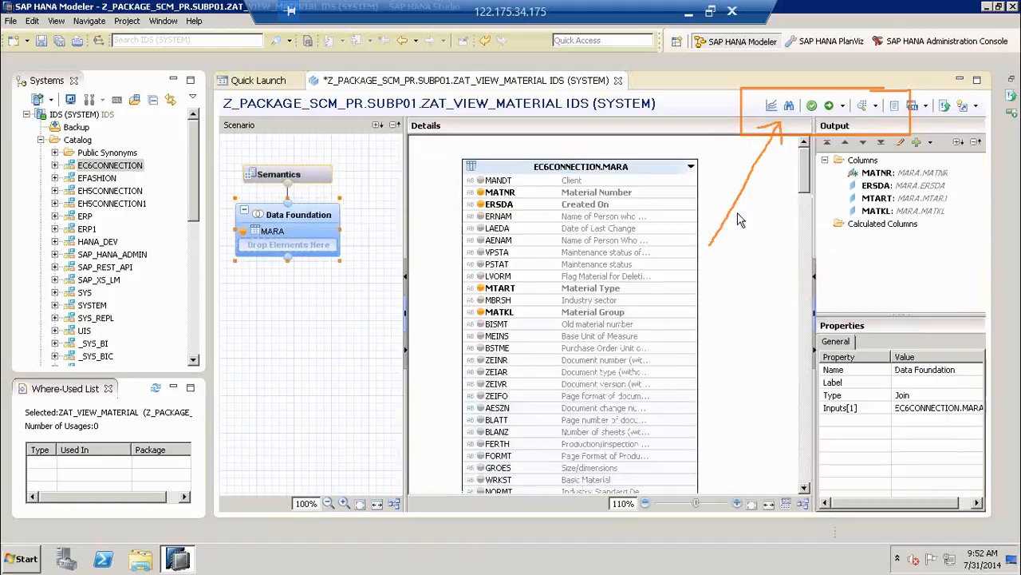
pyautogui.click(790, 107)
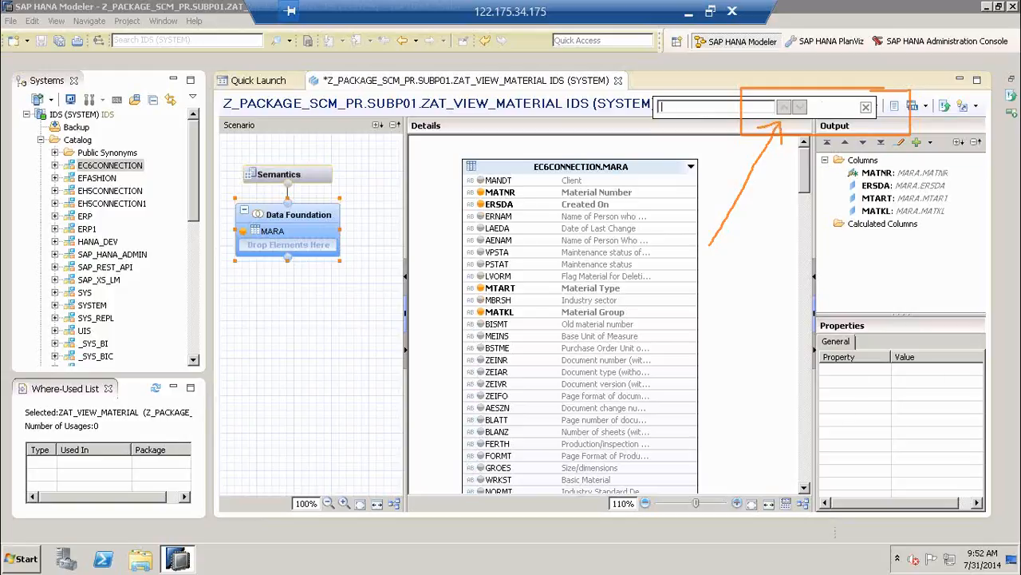
pyautogui.write('N')
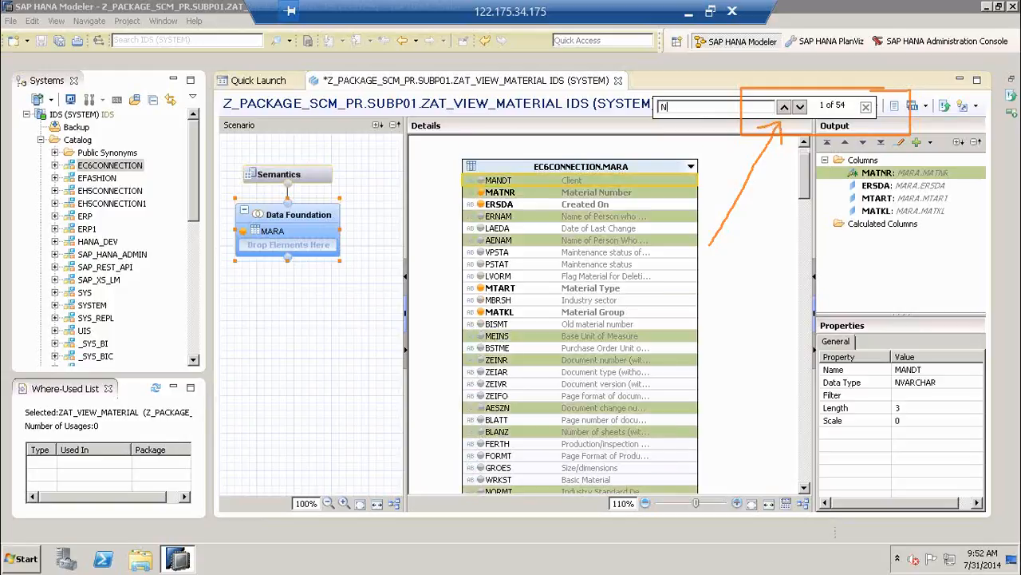
pyautogui.write('R')
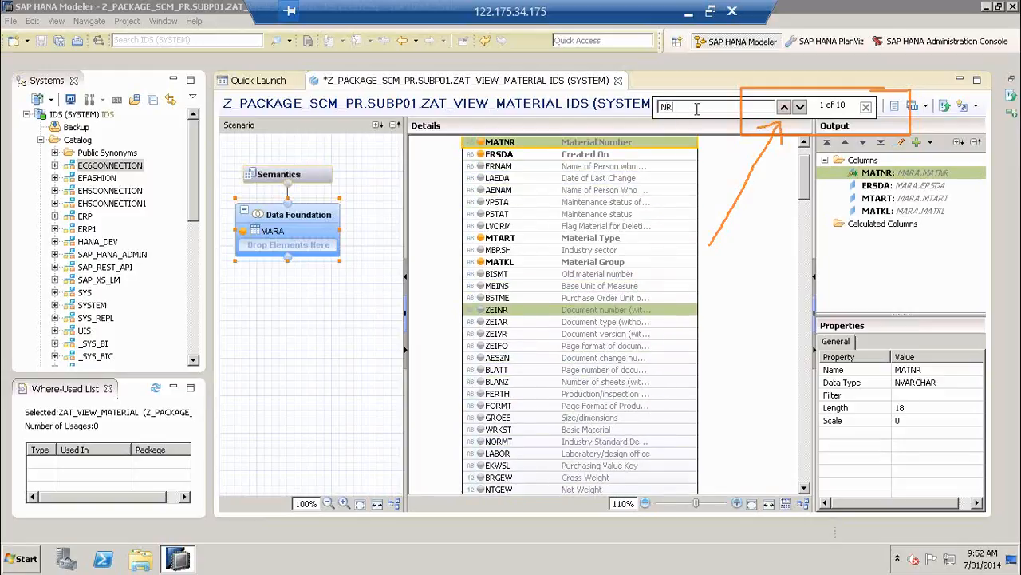
pyautogui.doubleClick(655, 108)
pyautogui.moveTo(677, 107); pyautogui.dragTo(659, 107)
pyautogui.click(867, 107)
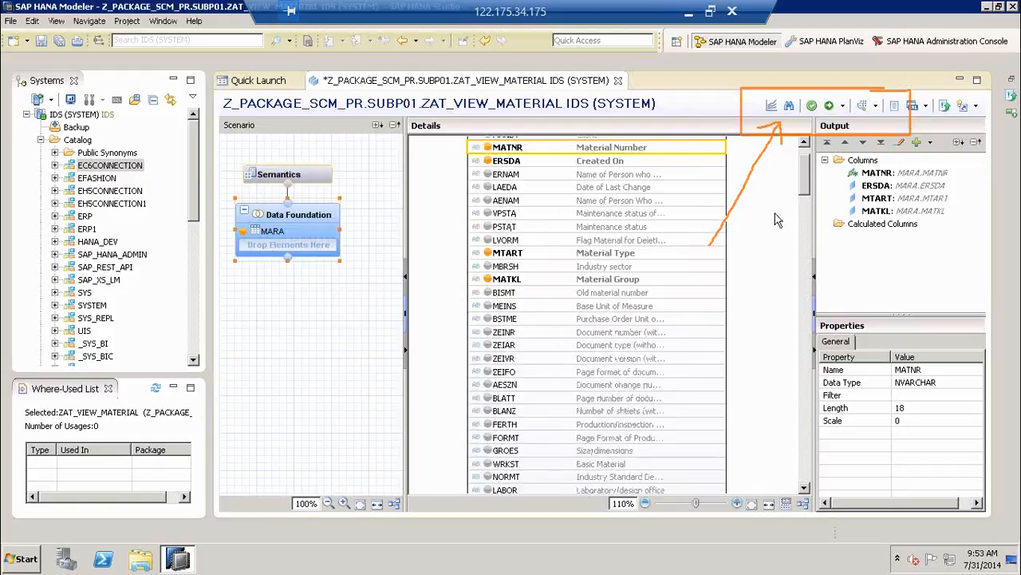
# Save and validate the view, and select ZAT_VIEW_MATERIAL under Content, Z_PACKAGE_SCM_PR, SUBP01, Attribute Views
pyautogui.click(813, 105)
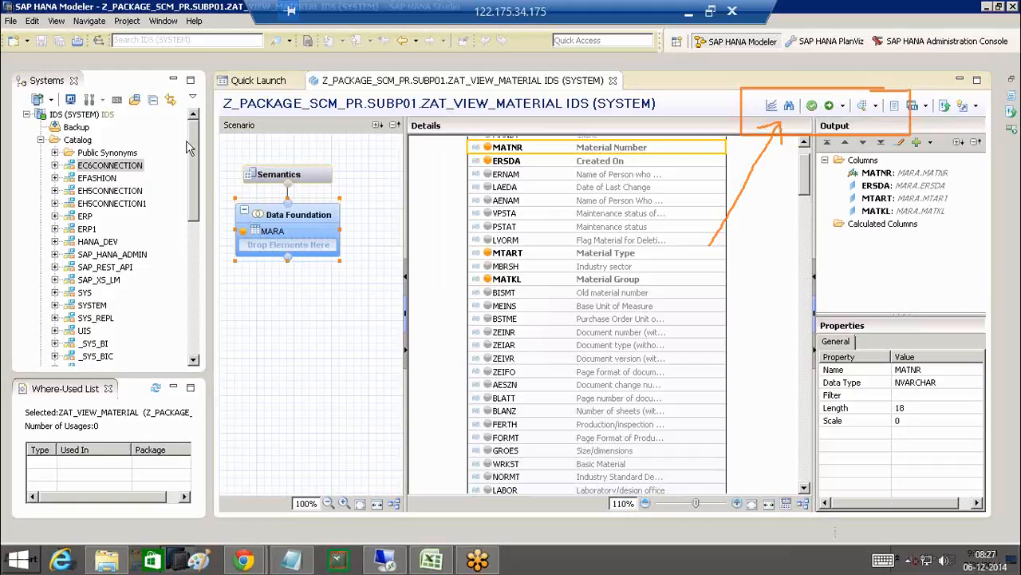
pyautogui.click(40, 140)
pyautogui.click(41, 153)
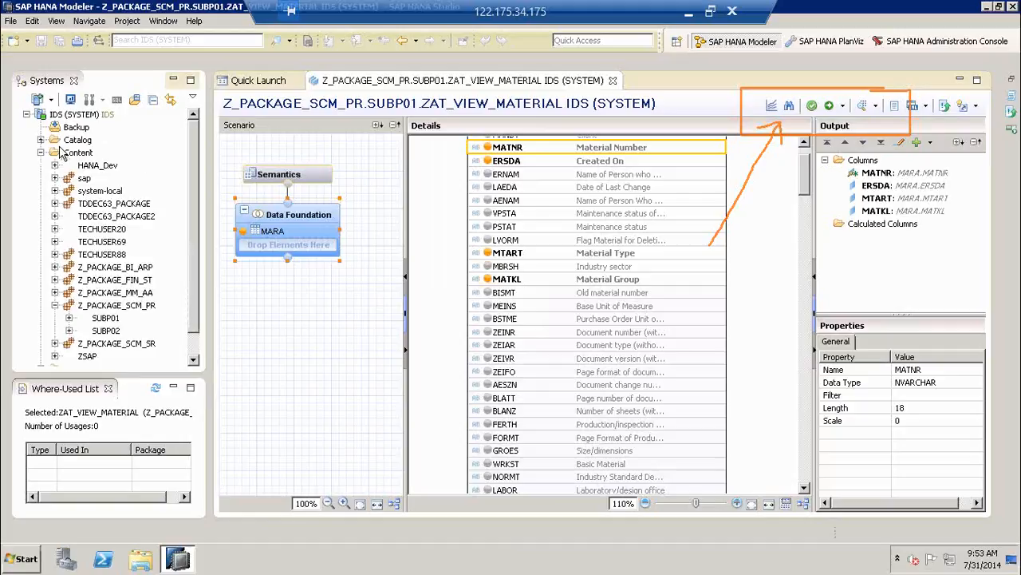
pyautogui.scroll(-1, 105, 287)
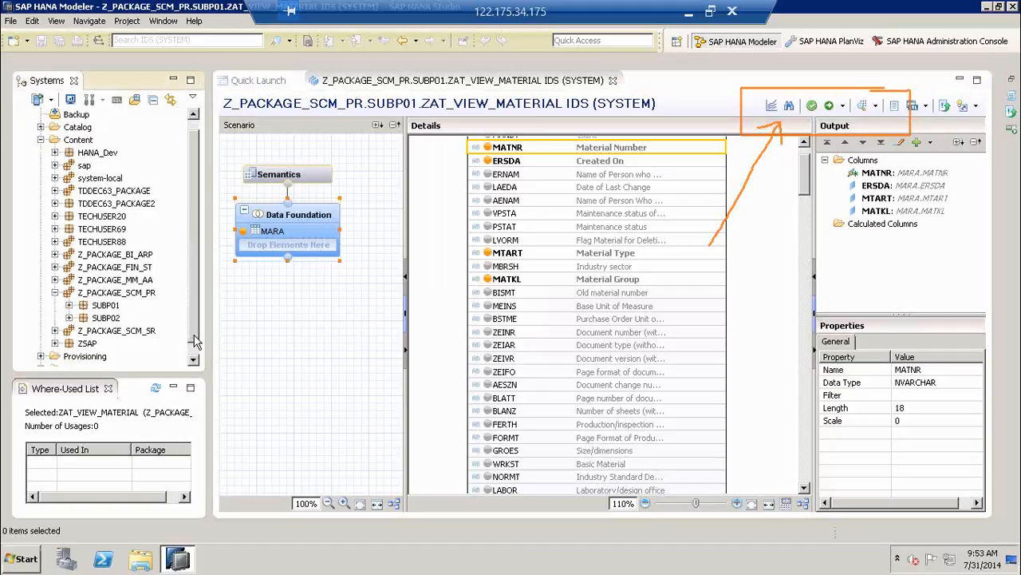
pyautogui.click(104, 293)
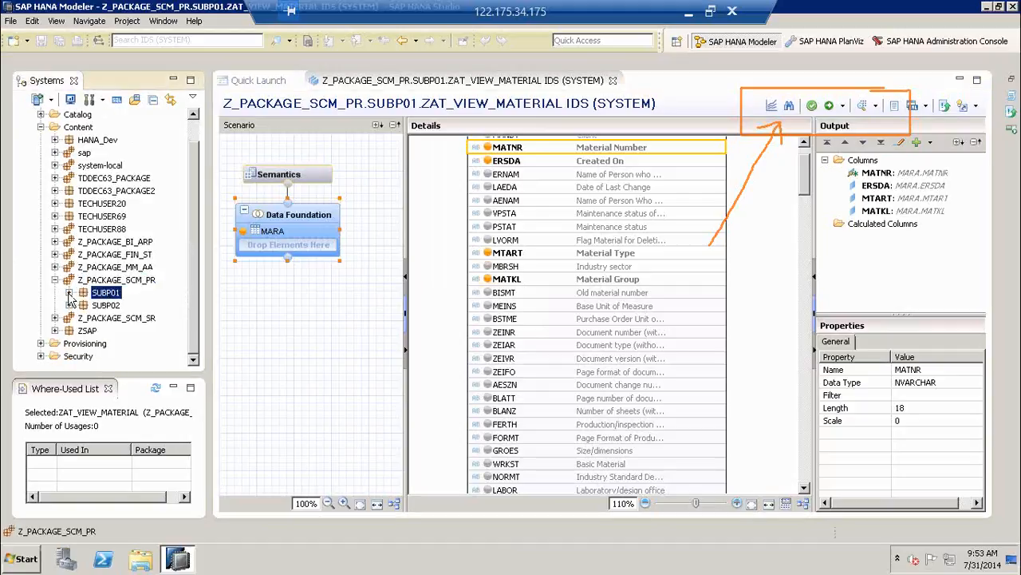
pyautogui.click(69, 293)
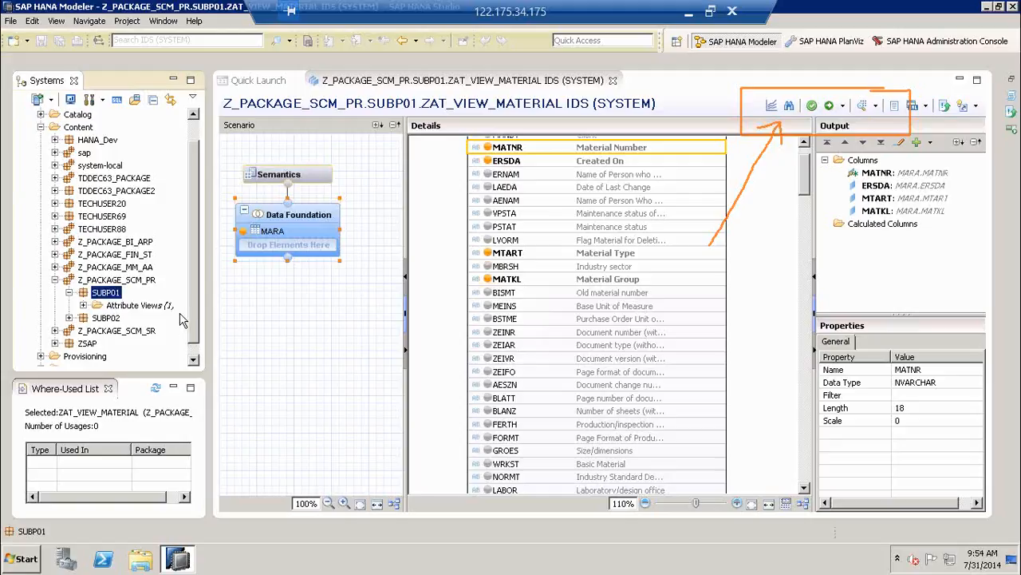
pyautogui.click(193, 349)
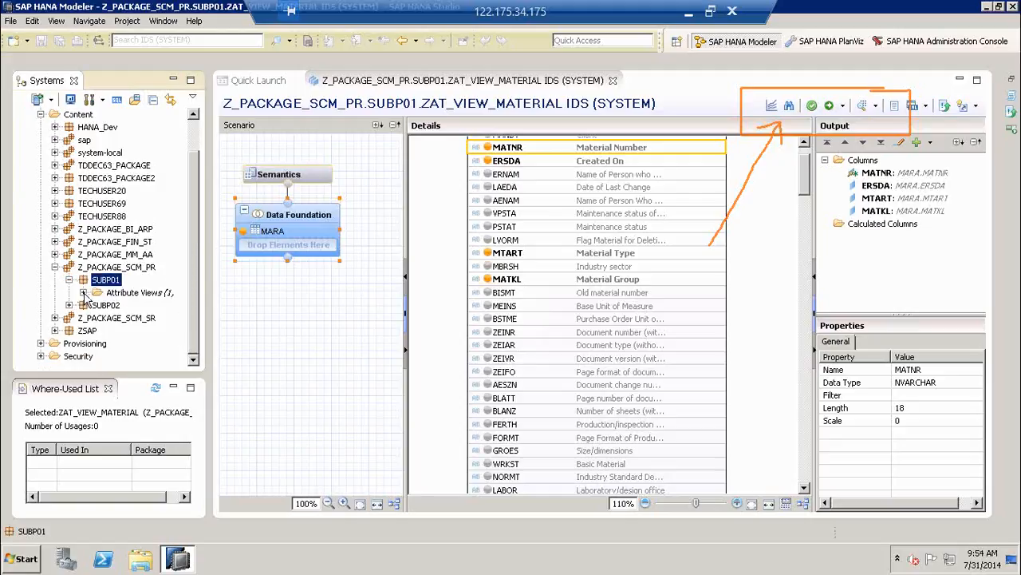
pyautogui.click(83, 292)
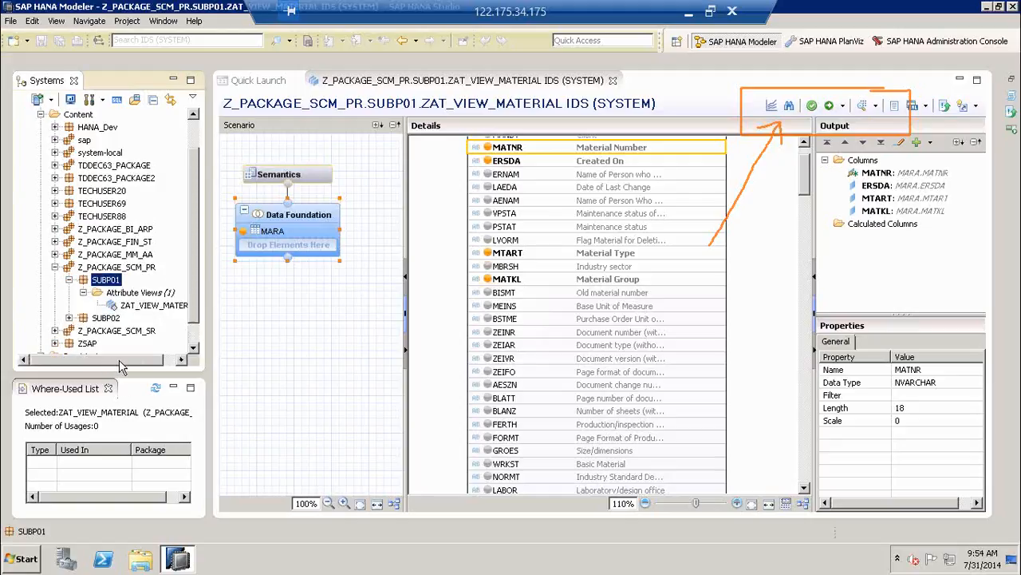
pyautogui.click(151, 307)
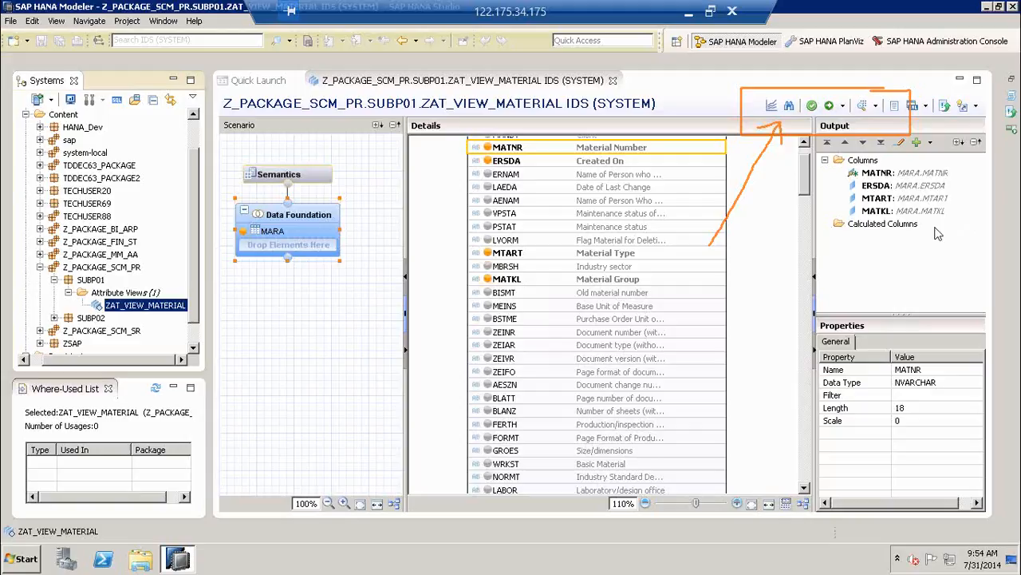
pyautogui.moveTo(106, 301)
pyautogui.mouseDown()
pyautogui.moveTo(86, 307)
pyautogui.moveTo(103, 316)
pyautogui.moveTo(106, 298)
pyautogui.mouseUp()
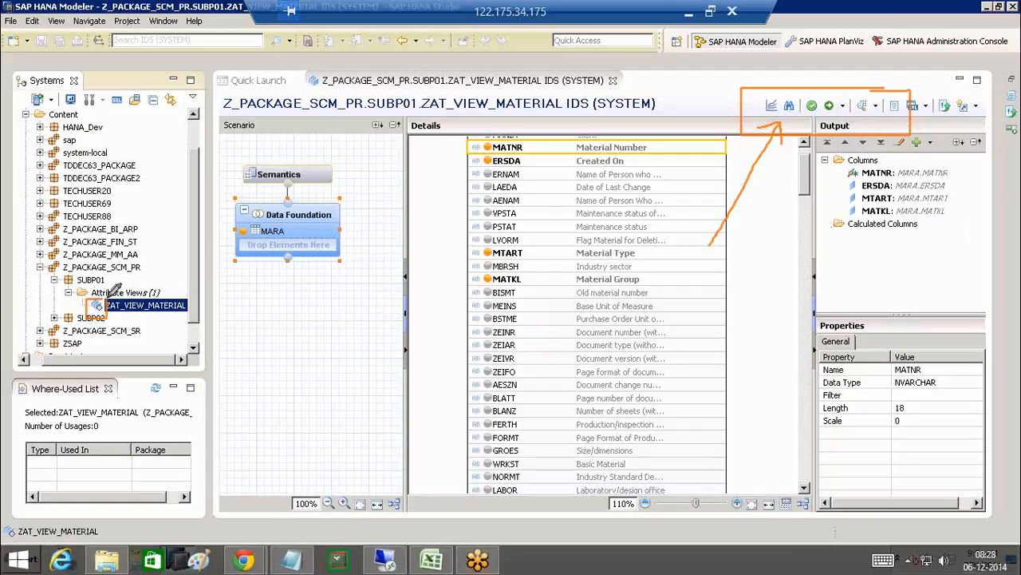
pyautogui.moveTo(293, 392)
pyautogui.mouseDown()
pyautogui.moveTo(137, 349)
pyautogui.moveTo(116, 322)
pyautogui.moveTo(126, 316)
pyautogui.mouseUp()
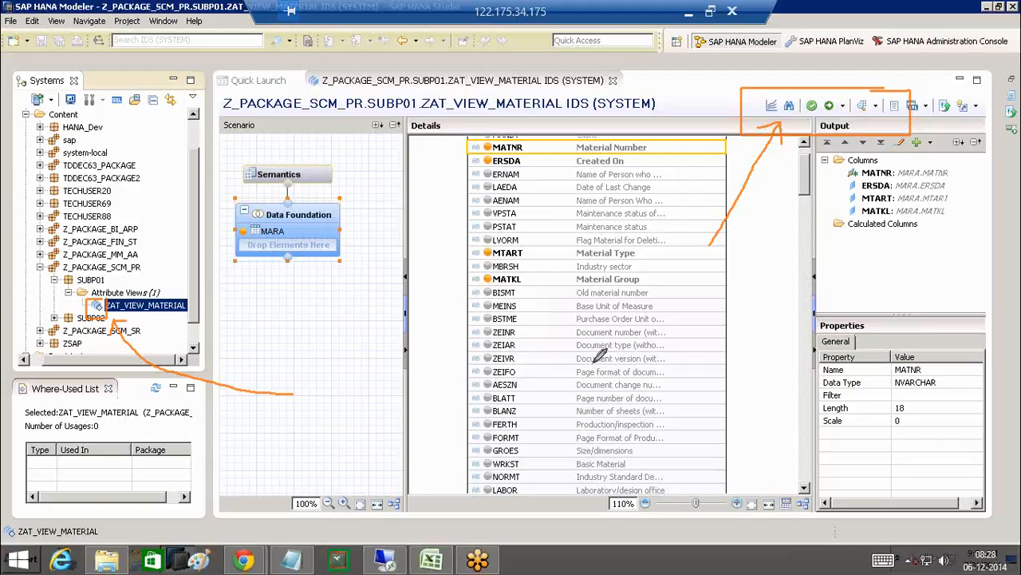
pyautogui.moveTo(804, 229); pyautogui.dragTo(830, 109)
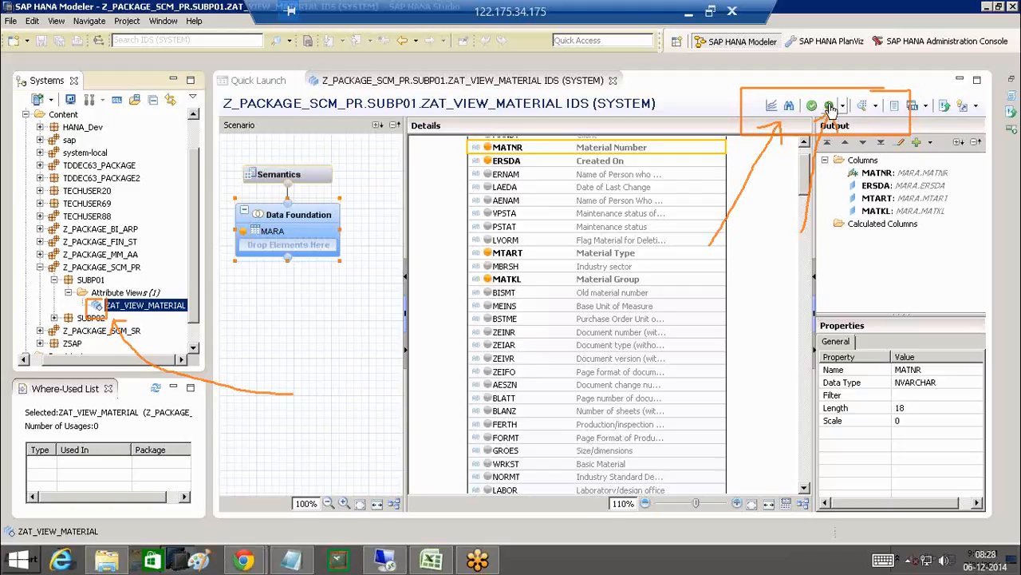
# Save and activate the attribute view, and select ZAT_VIEW_MATERIAL under SUBP01's Attribute Views
pyautogui.click(830, 105)
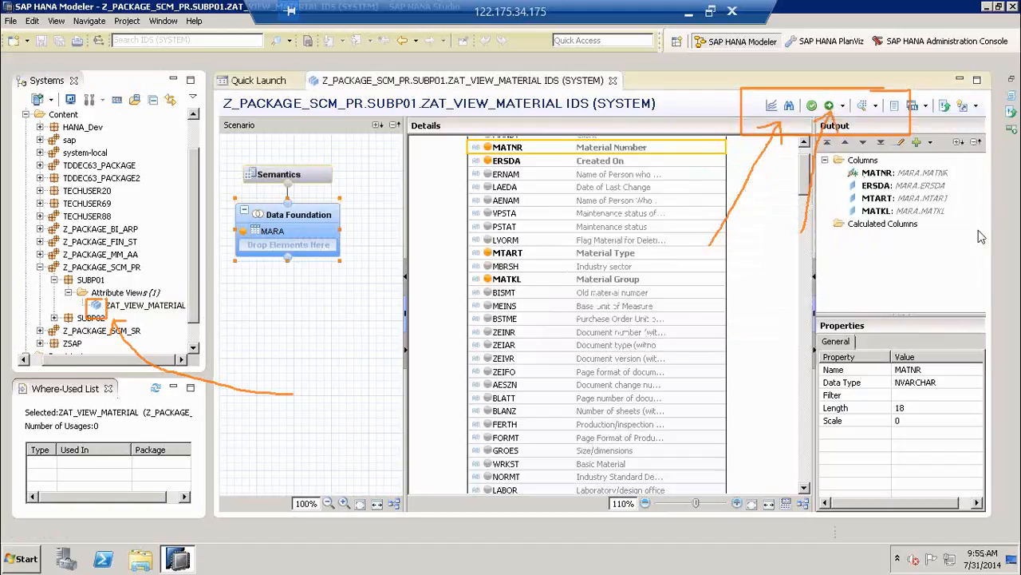
pyautogui.moveTo(326, 375)
pyautogui.mouseDown()
pyautogui.moveTo(217, 378)
pyautogui.moveTo(136, 326)
pyautogui.mouseUp()
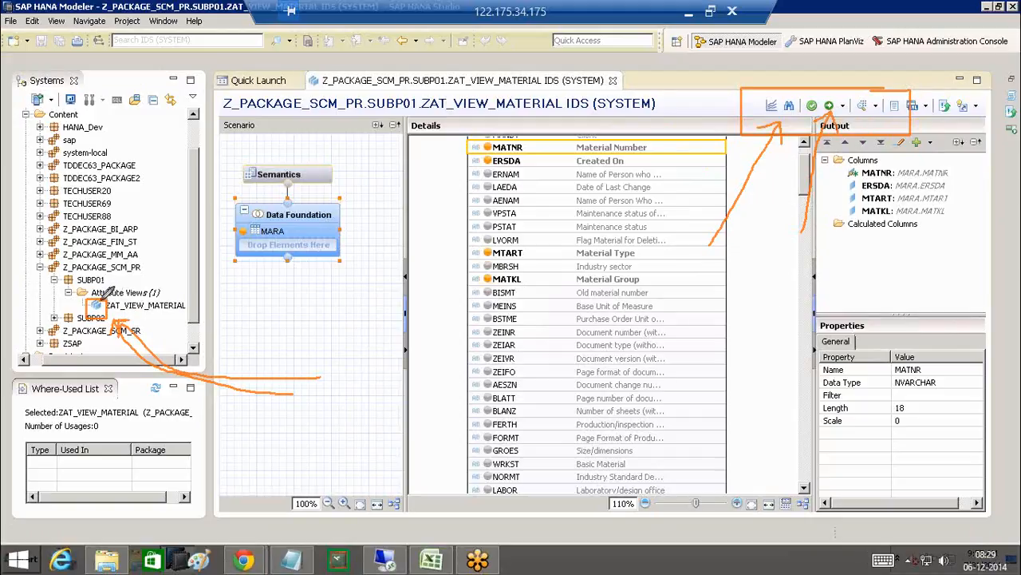
pyautogui.moveTo(110, 317); pyautogui.dragTo(154, 318)
pyautogui.press('Escape')
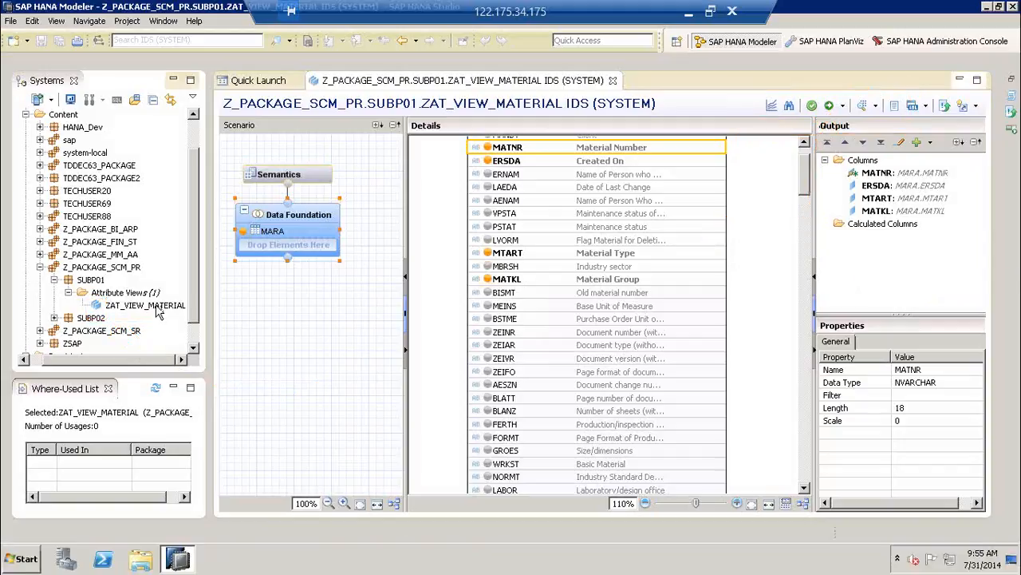
pyautogui.click(160, 308)
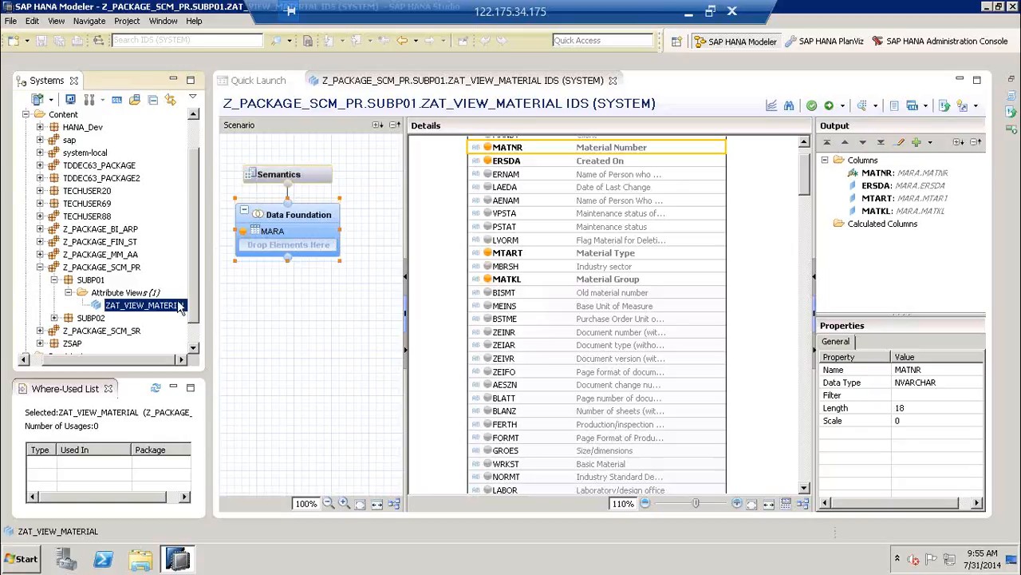
pyautogui.scroll(-2, 195, 339)
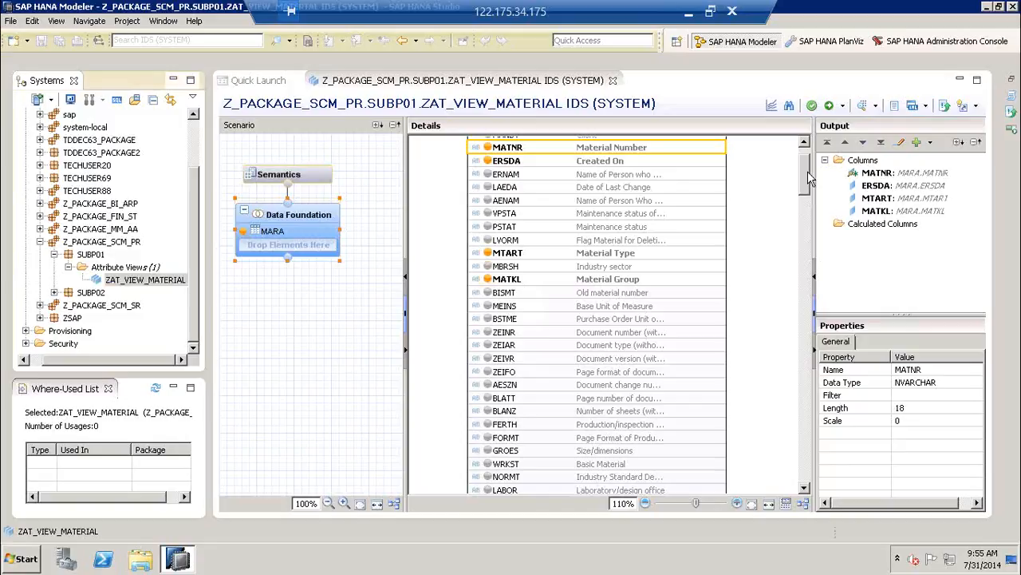
pyautogui.scroll(2, 807, 171)
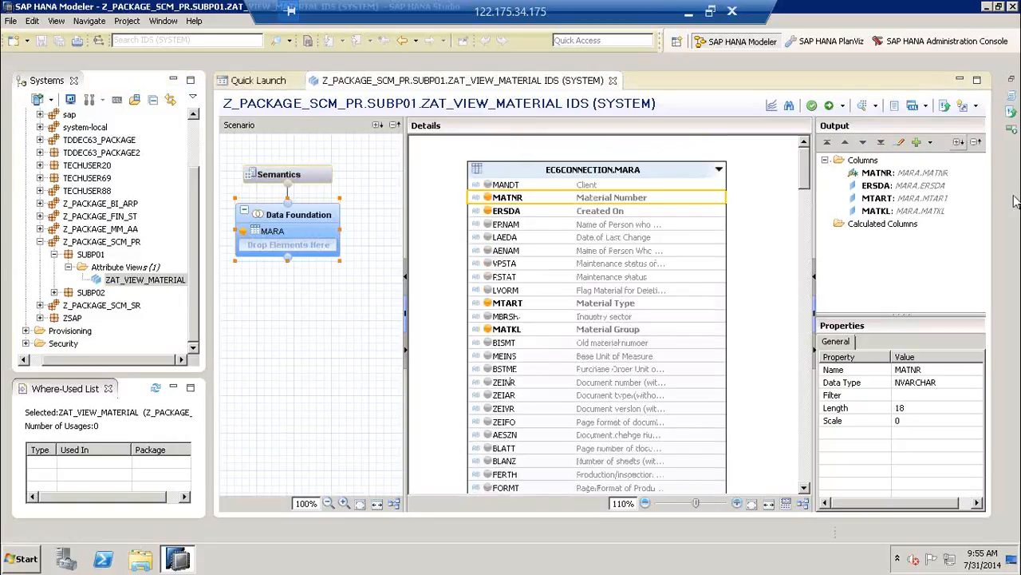
pyautogui.click(968, 225)
pyautogui.moveTo(891, 237); pyautogui.dragTo(863, 116)
pyautogui.moveTo(853, 127)
pyautogui.mouseDown()
pyautogui.moveTo(864, 117)
pyautogui.moveTo(876, 128)
pyautogui.mouseUp()
pyautogui.moveTo(884, 86)
pyautogui.mouseDown()
pyautogui.moveTo(763, 144)
pyautogui.moveTo(946, 121)
pyautogui.moveTo(892, 86)
pyautogui.mouseUp()
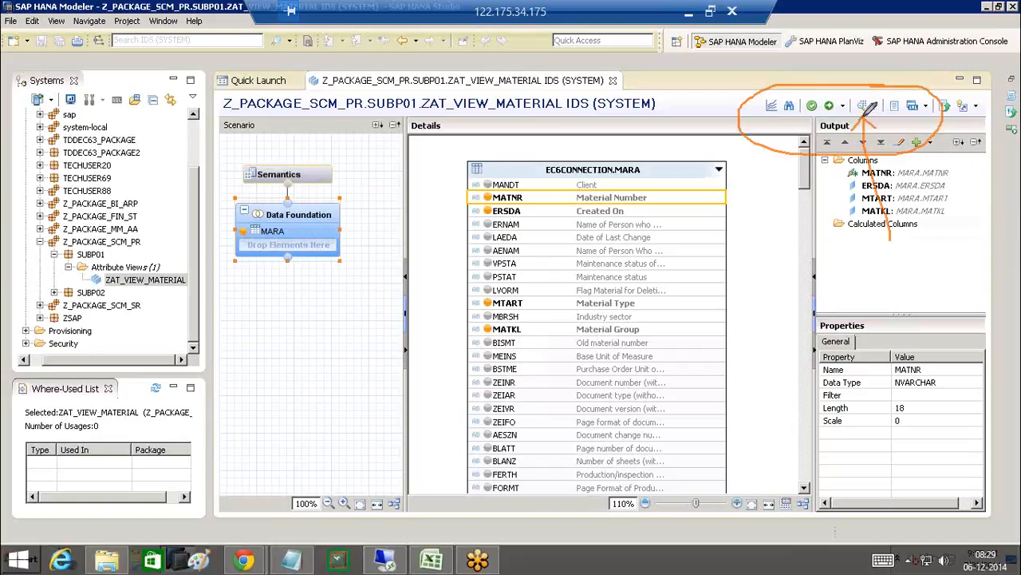
pyautogui.moveTo(863, 116)
pyautogui.mouseDown()
pyautogui.moveTo(874, 116)
pyautogui.moveTo(869, 94)
pyautogui.moveTo(852, 93)
pyautogui.moveTo(851, 120)
pyautogui.mouseUp()
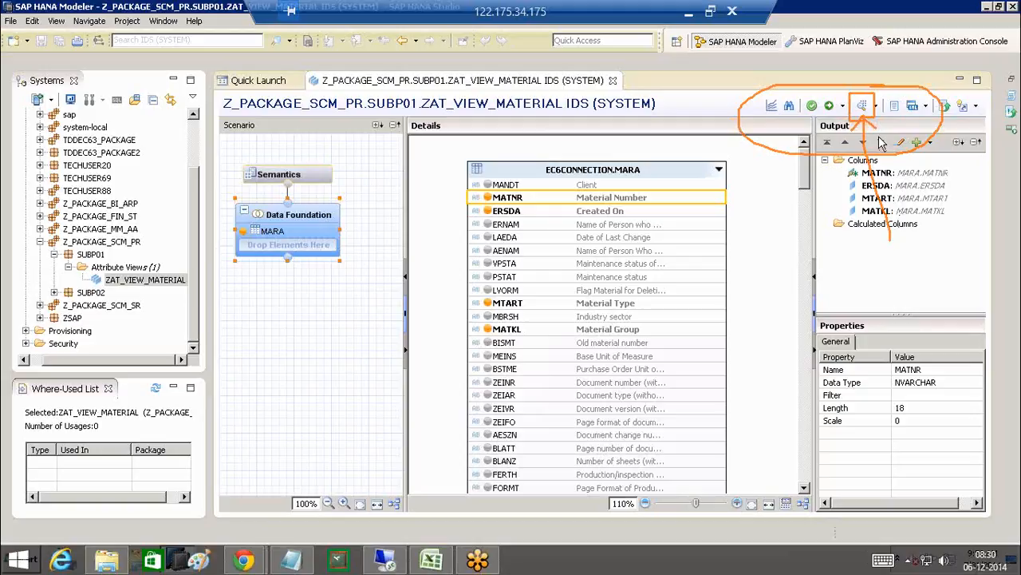
# Preview the view's raw data with the MATNR column widened to show full material numbers, and close the preview
pyautogui.click(864, 110)
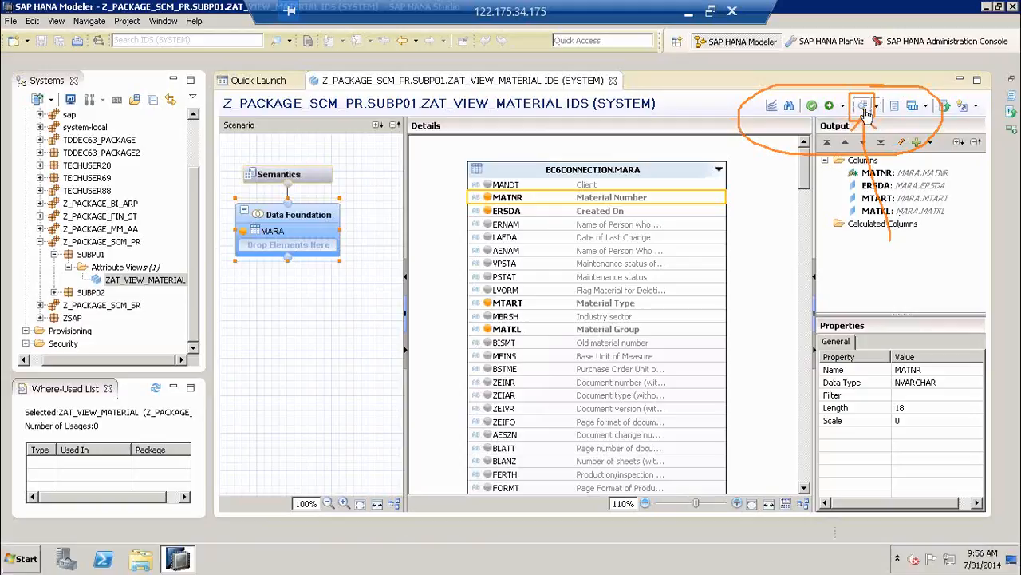
pyautogui.click(863, 108)
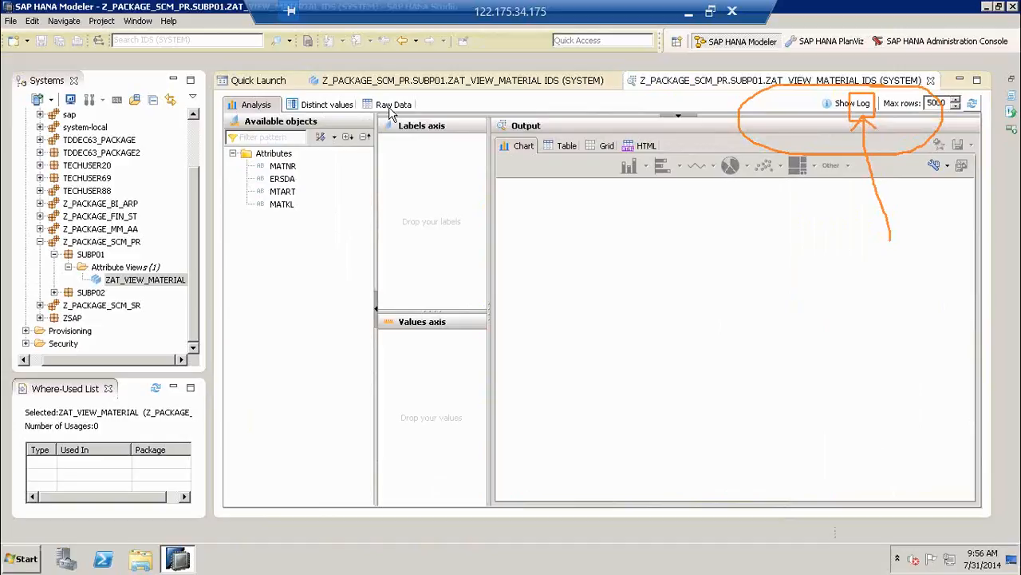
pyautogui.click(391, 111)
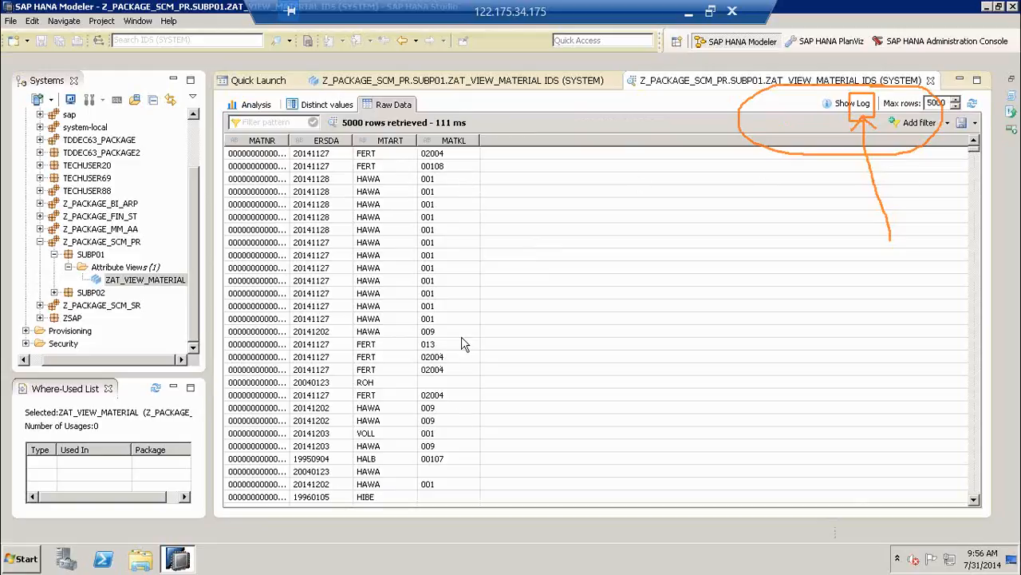
pyautogui.moveTo(290, 140); pyautogui.dragTo(332, 140)
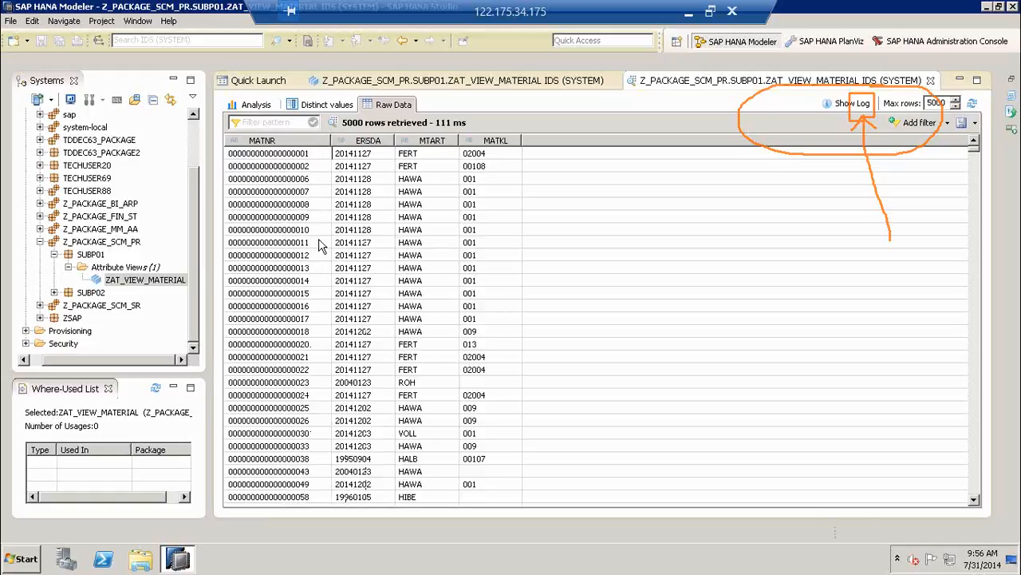
pyautogui.click(319, 158)
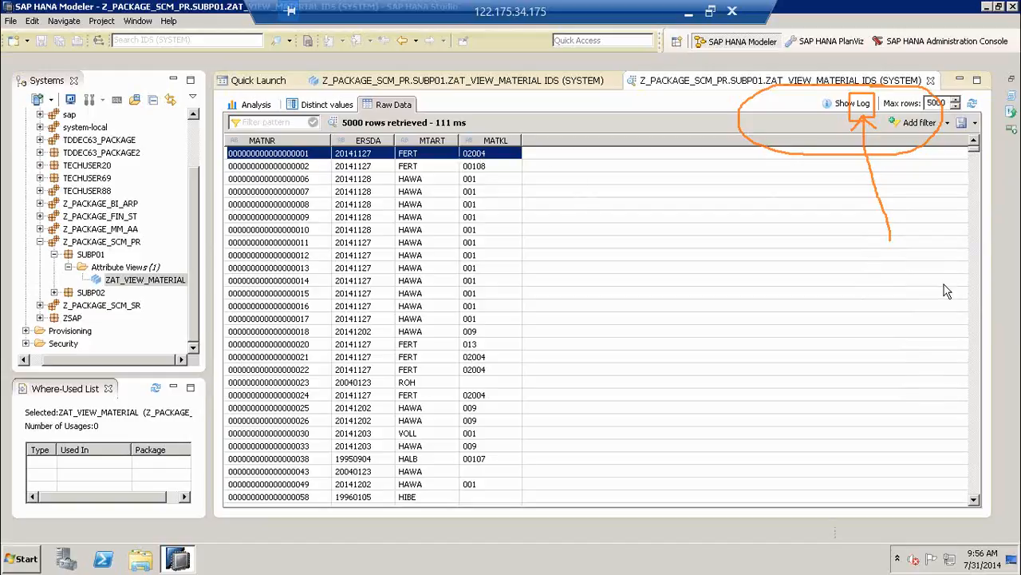
pyautogui.press('Escape')
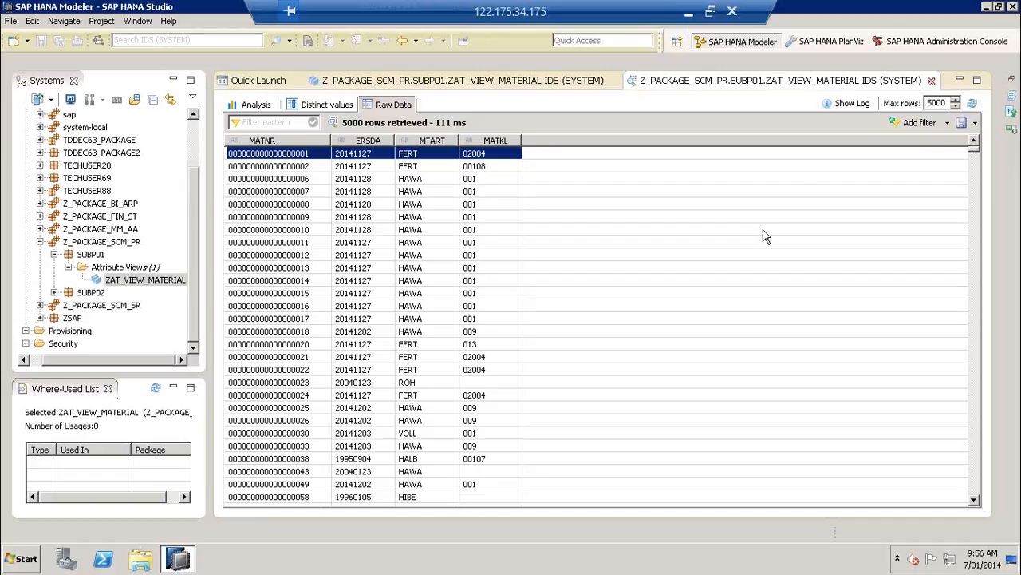
pyautogui.click(930, 80)
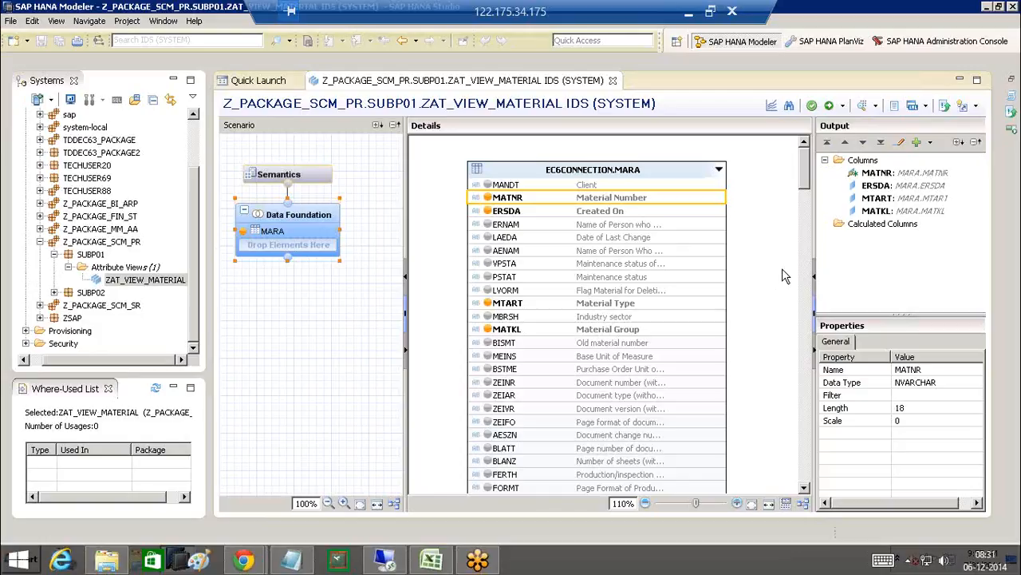
# Reopen the view's data preview as raw data, widen the MATNR column, and select the first record to examine its ERSDA date
pyautogui.click(863, 109)
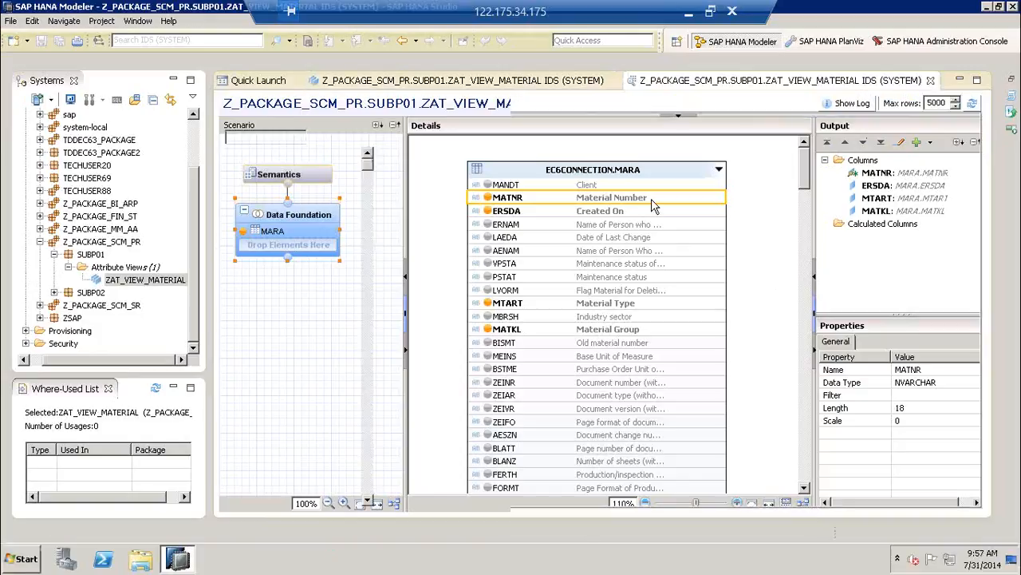
pyautogui.click(394, 105)
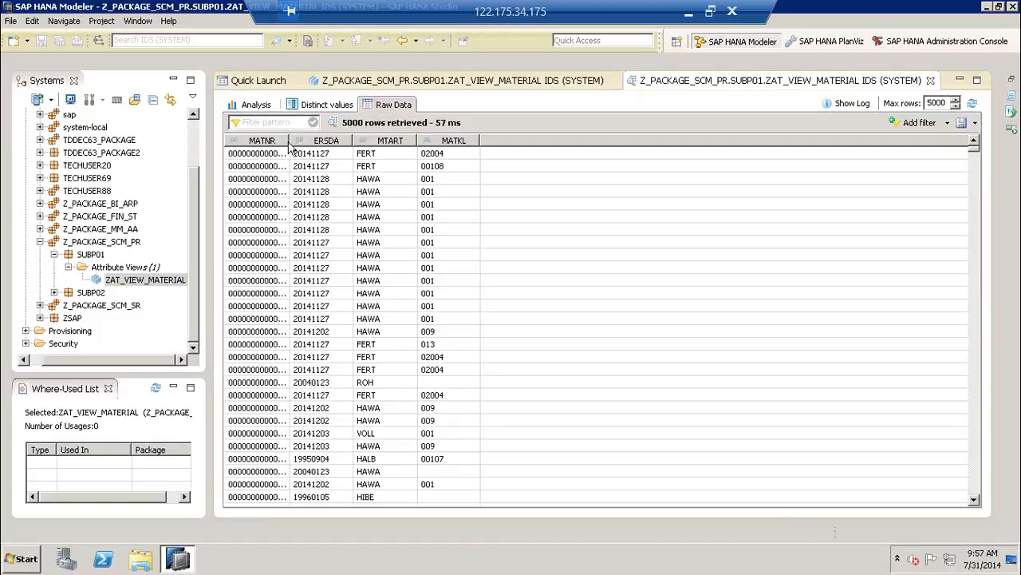
pyautogui.moveTo(335, 140); pyautogui.dragTo(350, 141)
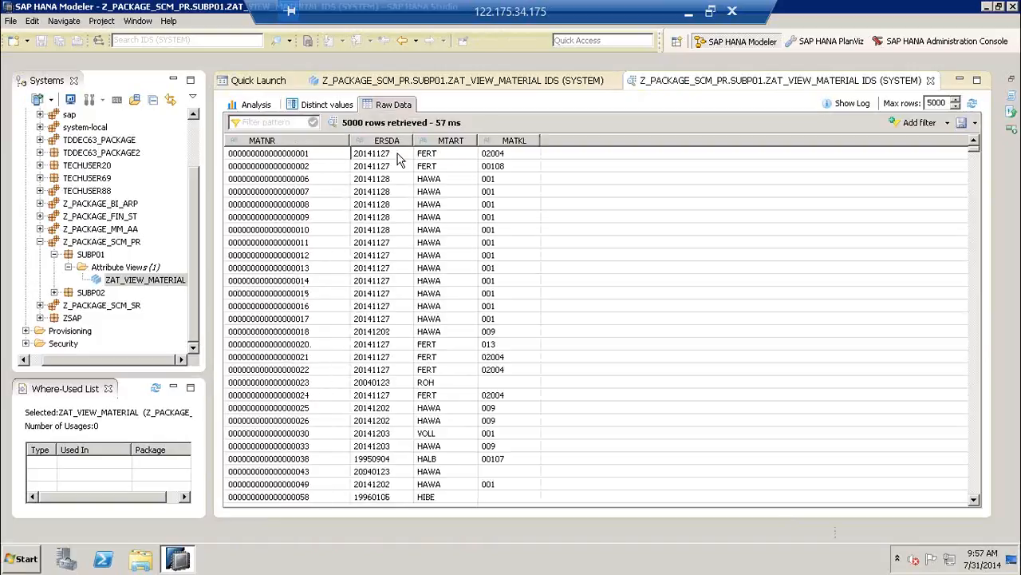
pyautogui.click(397, 154)
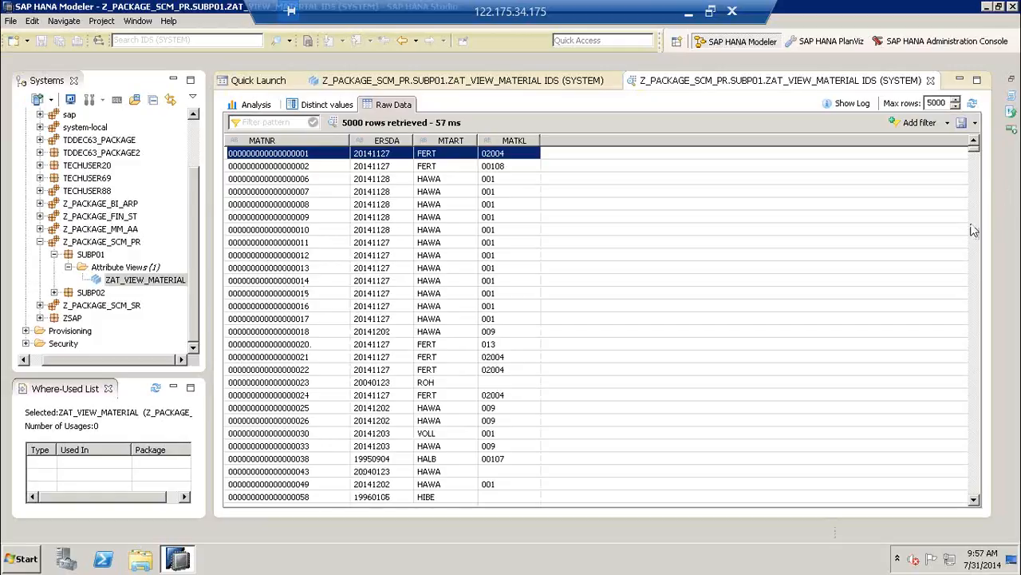
pyautogui.click(940, 225)
pyautogui.moveTo(747, 341)
pyautogui.mouseDown()
pyautogui.moveTo(379, 166)
pyautogui.moveTo(393, 175)
pyautogui.mouseUp()
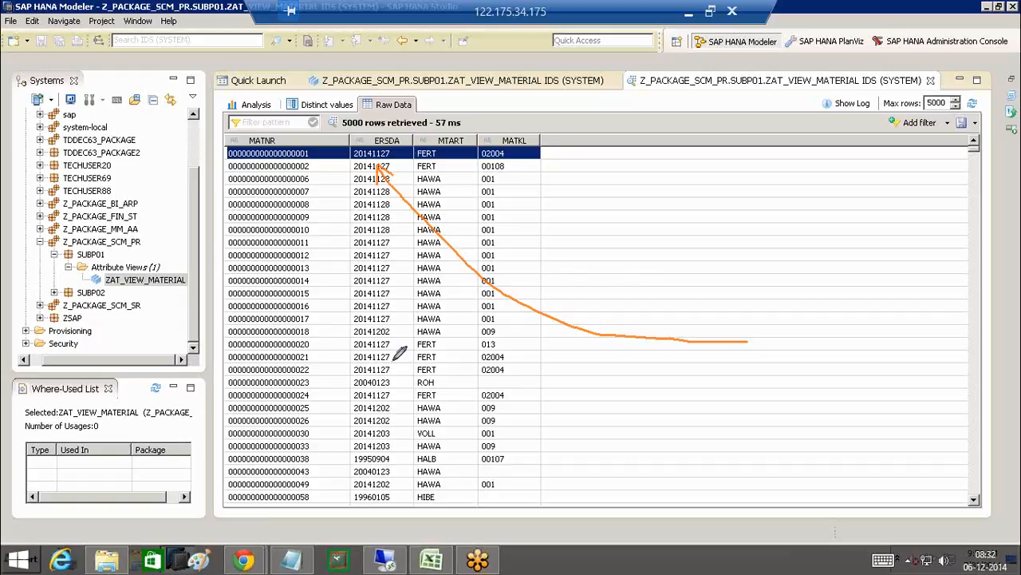
pyautogui.moveTo(407, 131)
pyautogui.mouseDown()
pyautogui.moveTo(592, 112)
pyautogui.moveTo(597, 138)
pyautogui.moveTo(617, 117)
pyautogui.mouseUp()
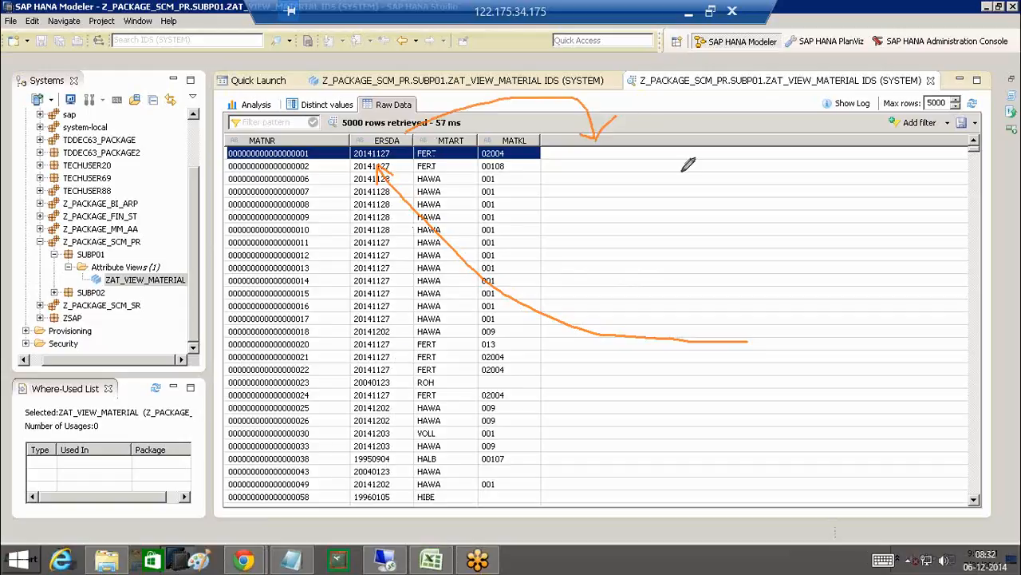
pyautogui.moveTo(559, 150)
pyautogui.mouseDown()
pyautogui.moveTo(618, 195)
pyautogui.moveTo(642, 196)
pyautogui.moveTo(662, 159)
pyautogui.moveTo(694, 135)
pyautogui.moveTo(725, 196)
pyautogui.mouseUp()
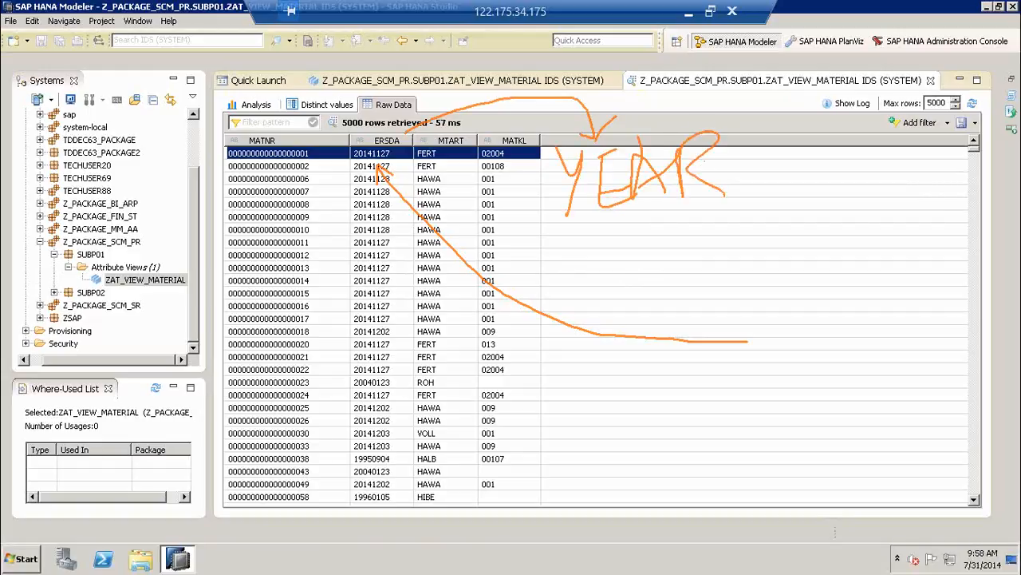
pyautogui.moveTo(565, 136)
pyautogui.mouseDown()
pyautogui.moveTo(730, 201)
pyautogui.moveTo(664, 109)
pyautogui.moveTo(605, 127)
pyautogui.mouseUp()
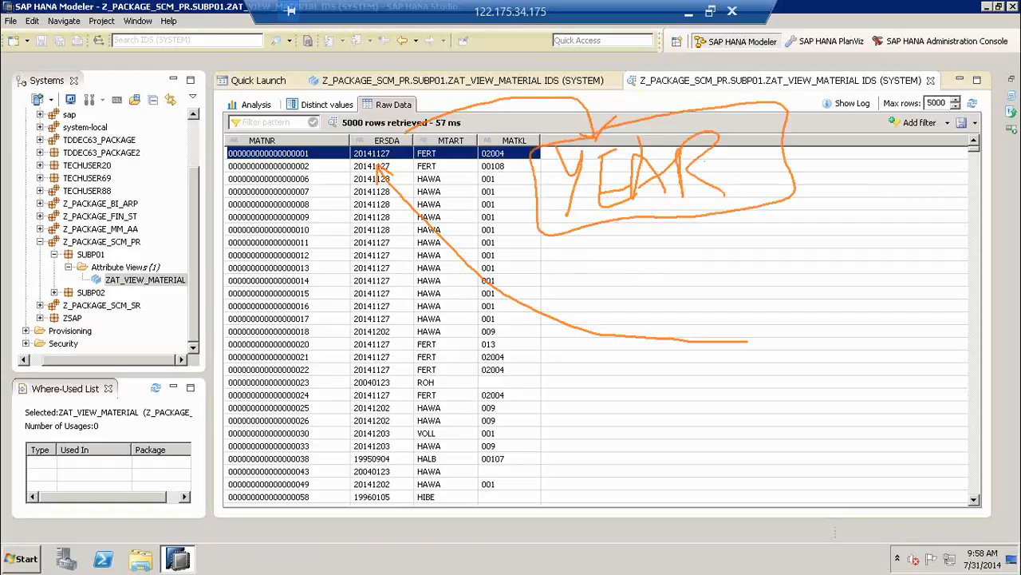
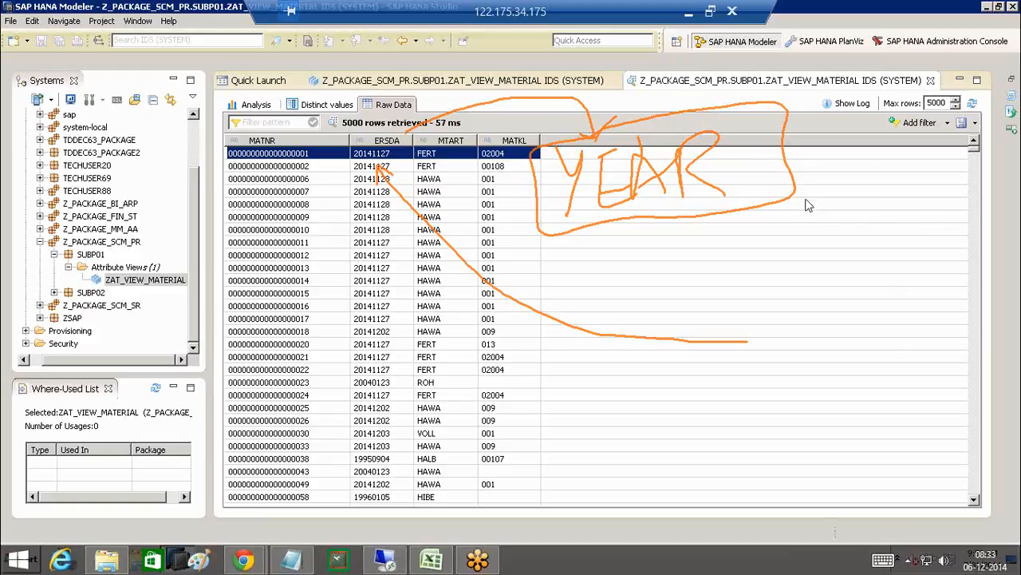
# Return to the view's editor, and expand TECHUSER20, SUB001 and Calculation Views to select ZAN_TEST
pyautogui.click(852, 290)
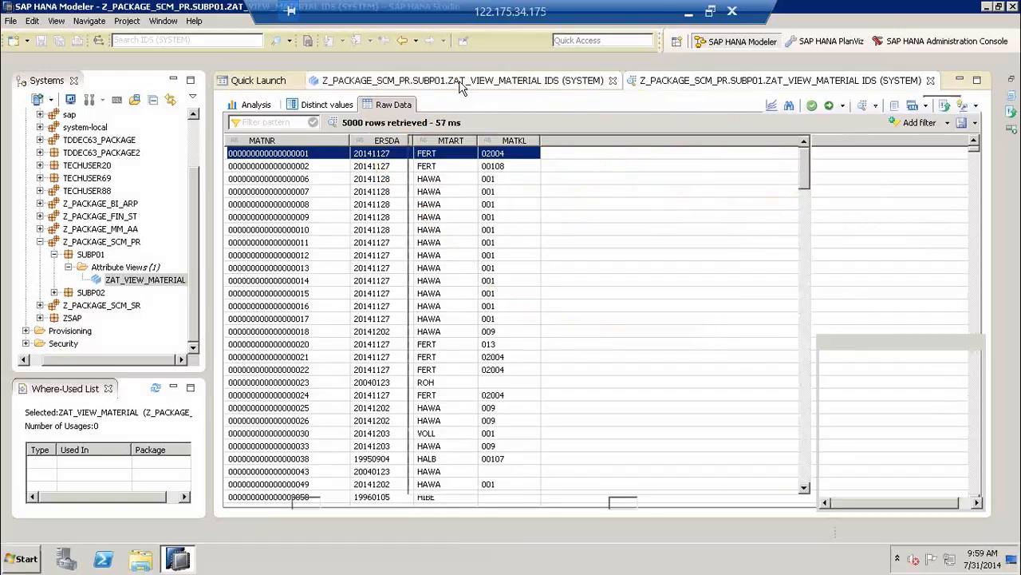
pyautogui.click(461, 86)
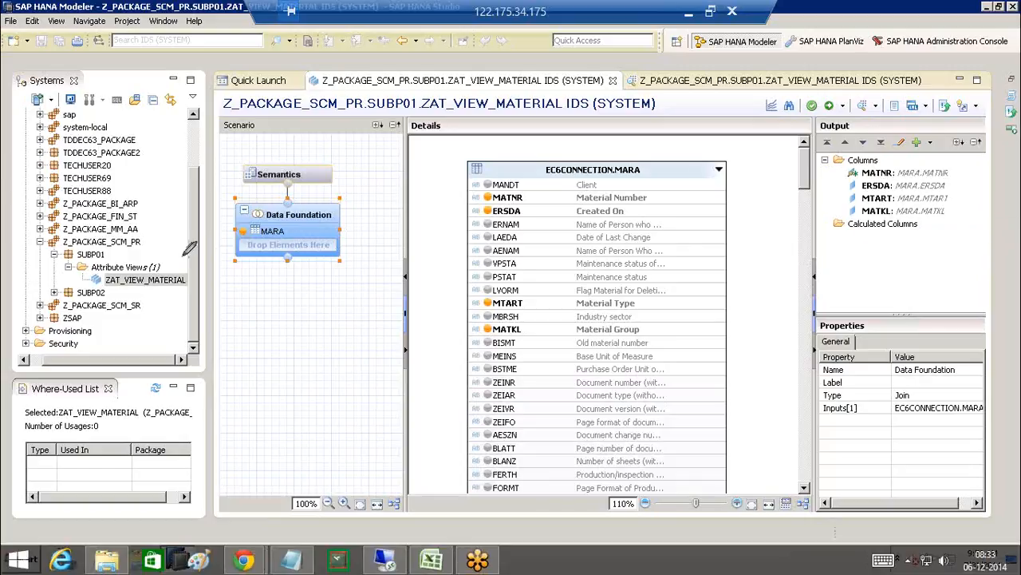
pyautogui.moveTo(191, 254)
pyautogui.mouseDown()
pyautogui.moveTo(192, 307)
pyautogui.moveTo(192, 253)
pyautogui.mouseUp()
pyautogui.moveTo(307, 367); pyautogui.dragTo(141, 292)
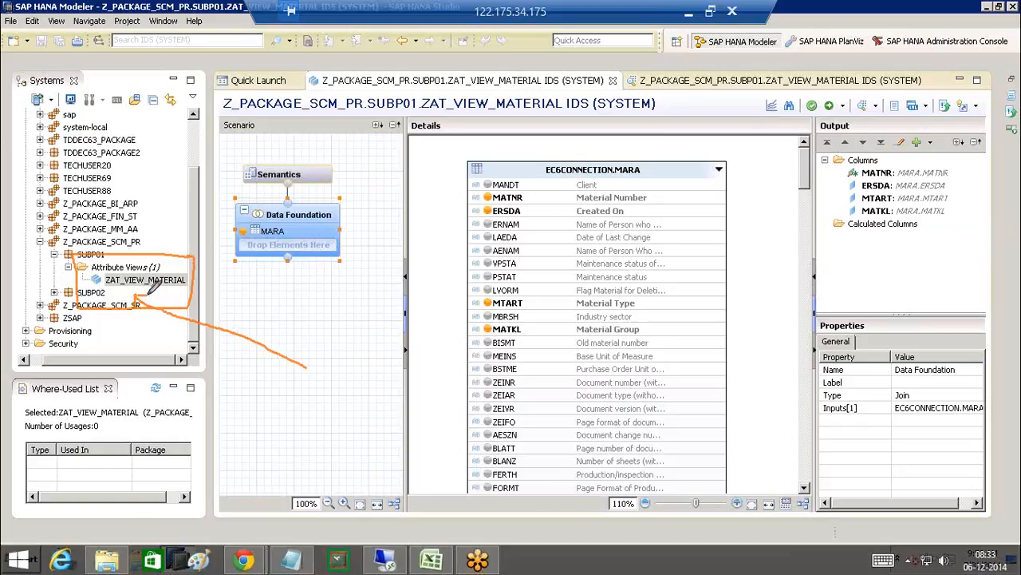
pyautogui.click(38, 152)
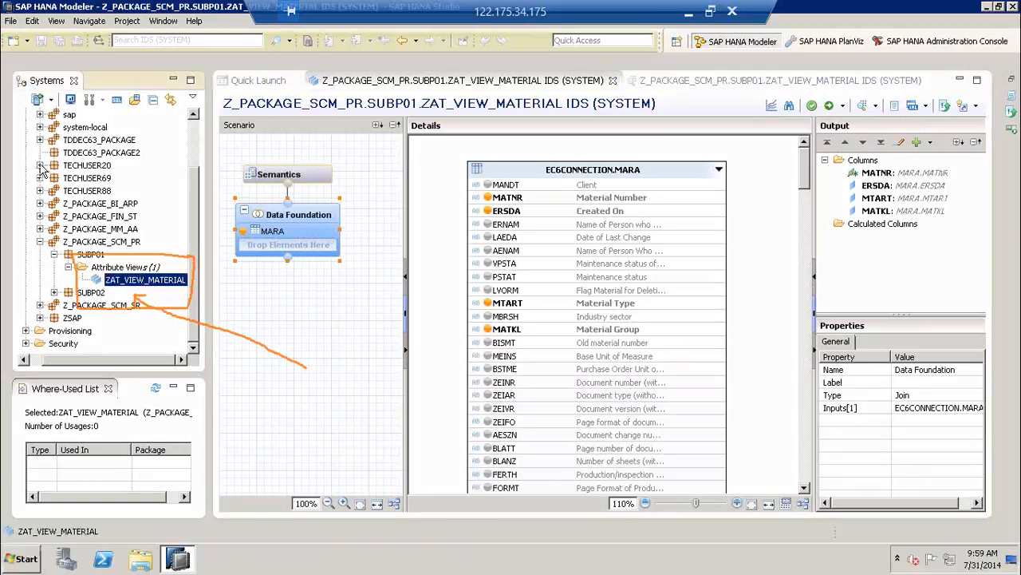
pyautogui.click(40, 165)
pyautogui.click(54, 179)
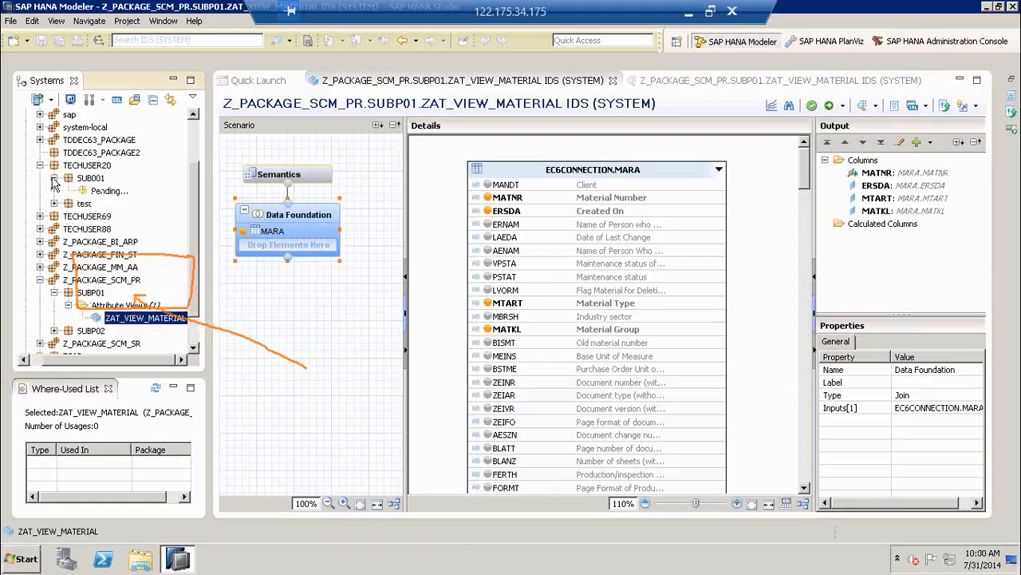
pyautogui.click(69, 191)
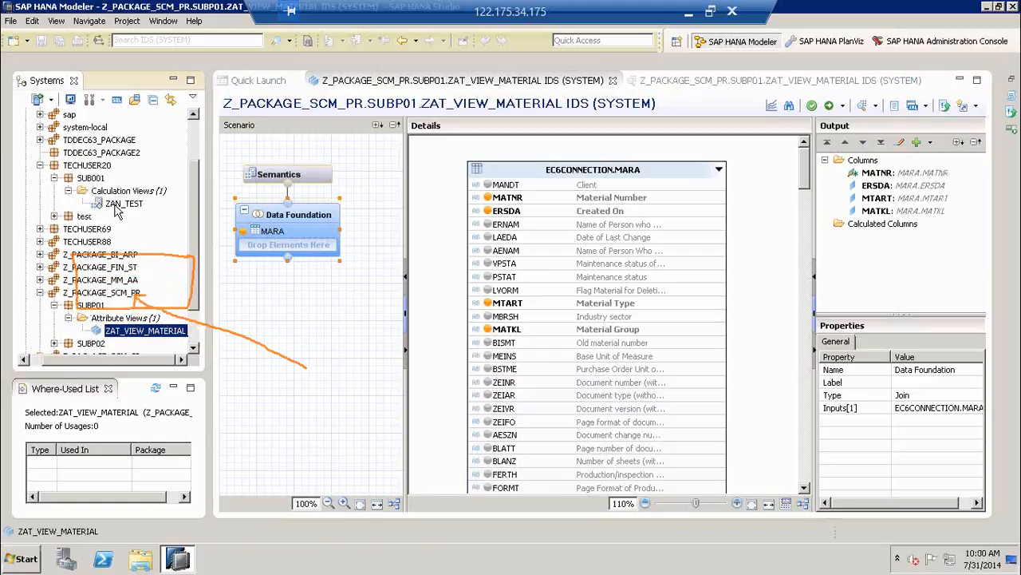
pyautogui.click(111, 204)
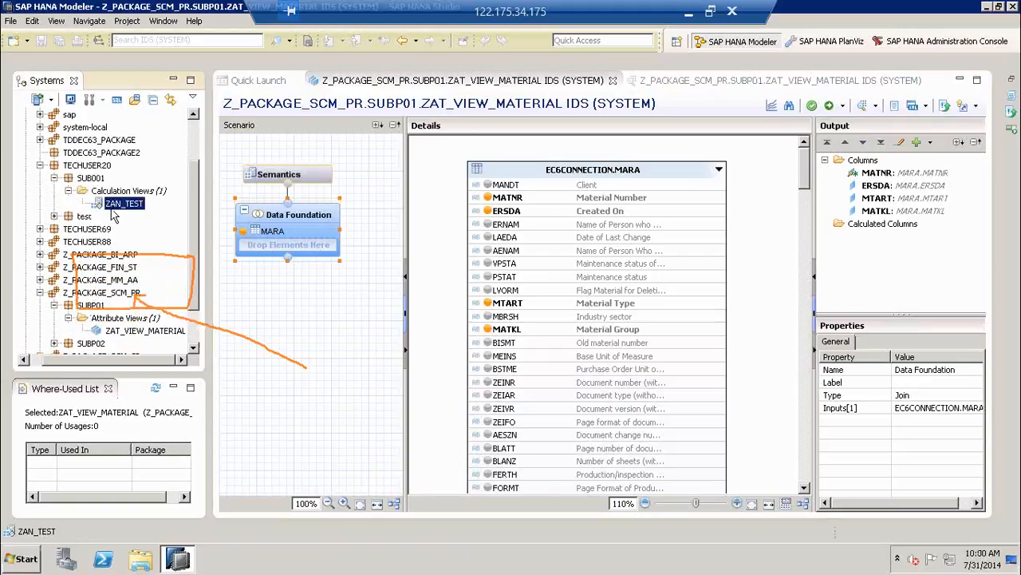
pyautogui.click(1016, 199)
pyautogui.click(922, 288)
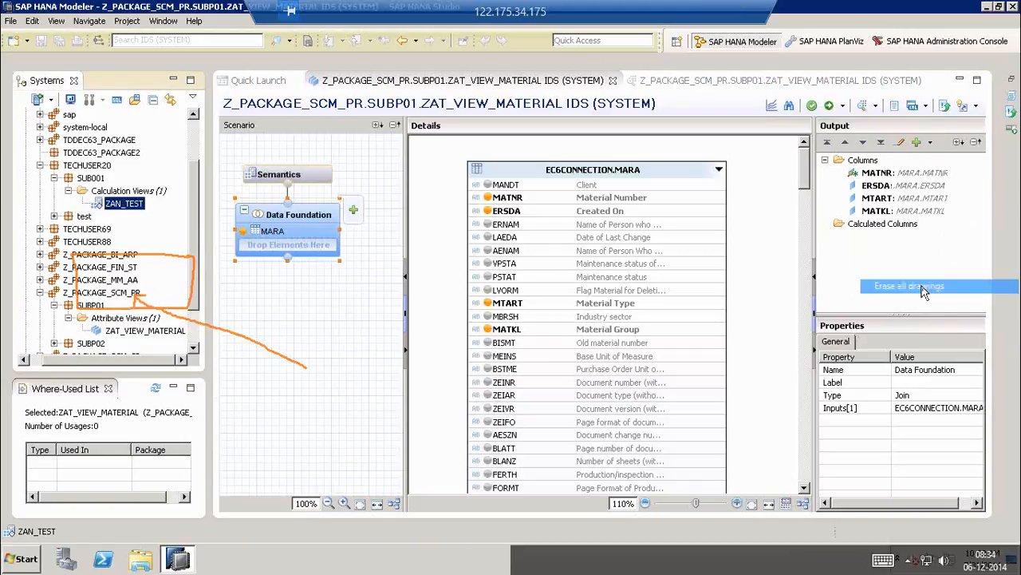
pyautogui.moveTo(255, 280)
pyautogui.mouseDown()
pyautogui.moveTo(102, 209)
pyautogui.moveTo(106, 185)
pyautogui.moveTo(81, 189)
pyautogui.moveTo(83, 225)
pyautogui.moveTo(160, 201)
pyautogui.moveTo(92, 190)
pyautogui.mouseUp()
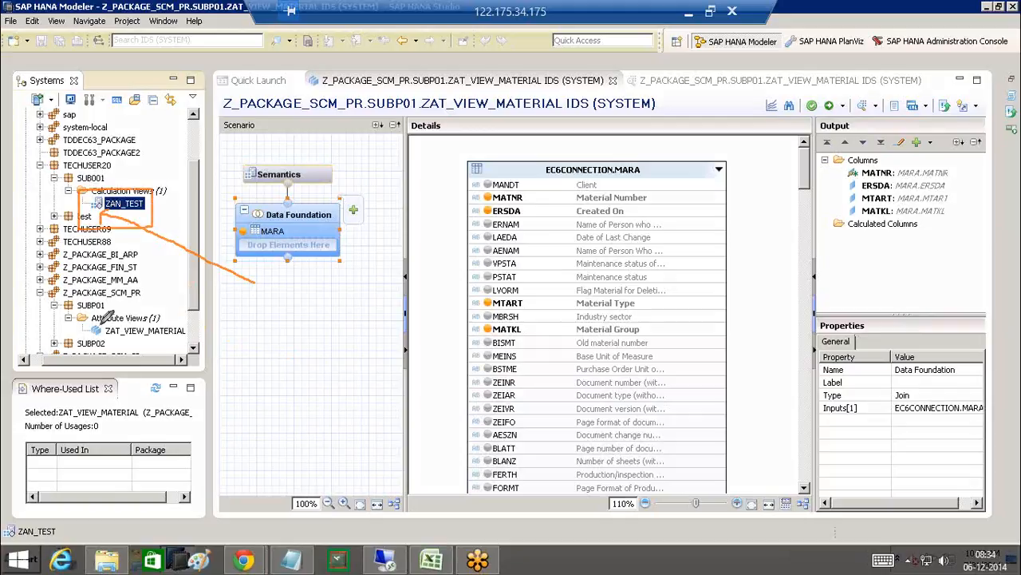
pyautogui.moveTo(99, 323)
pyautogui.mouseDown()
pyautogui.moveTo(67, 335)
pyautogui.moveTo(69, 349)
pyautogui.moveTo(151, 348)
pyautogui.moveTo(207, 331)
pyautogui.moveTo(79, 320)
pyautogui.mouseUp()
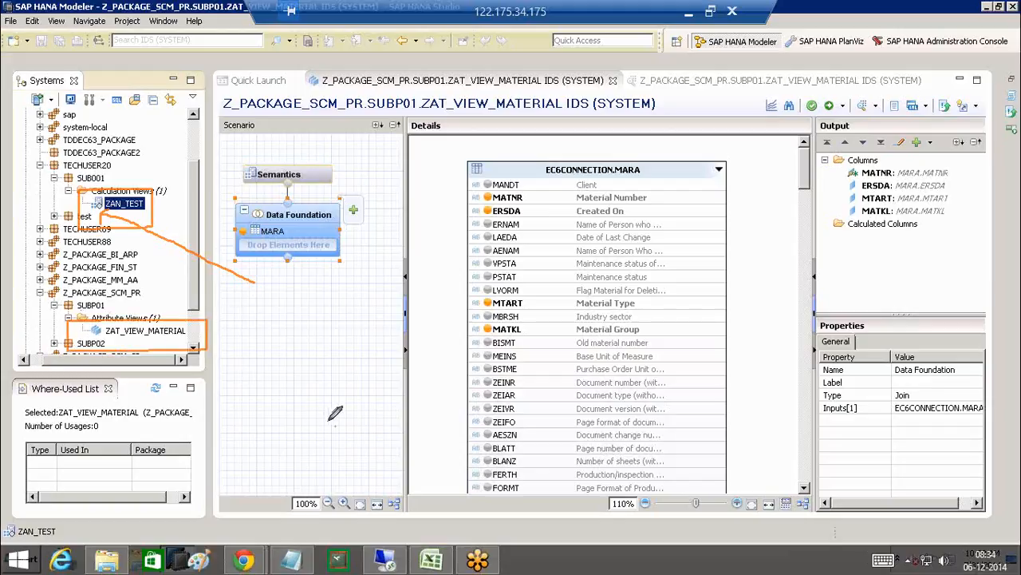
pyautogui.moveTo(335, 425); pyautogui.dragTo(185, 345)
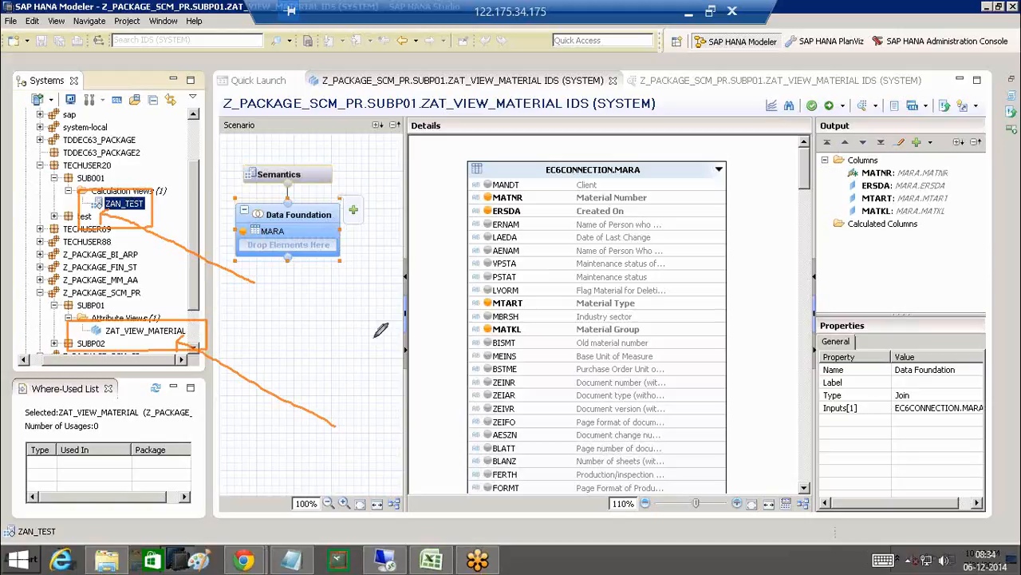
pyautogui.moveTo(272, 257); pyautogui.dragTo(276, 318)
pyautogui.moveTo(272, 257); pyautogui.dragTo(249, 275)
pyautogui.moveTo(253, 327); pyautogui.dragTo(301, 308)
pyautogui.moveTo(297, 283)
pyautogui.mouseDown()
pyautogui.moveTo(321, 302)
pyautogui.moveTo(316, 270)
pyautogui.moveTo(341, 295)
pyautogui.mouseUp()
pyautogui.moveTo(349, 258)
pyautogui.mouseDown()
pyautogui.moveTo(369, 297)
pyautogui.moveTo(369, 282)
pyautogui.mouseUp()
pyautogui.moveTo(393, 268)
pyautogui.mouseDown()
pyautogui.moveTo(375, 281)
pyautogui.moveTo(388, 265)
pyautogui.moveTo(398, 270)
pyautogui.mouseUp()
pyautogui.moveTo(441, 206)
pyautogui.mouseDown()
pyautogui.moveTo(431, 266)
pyautogui.moveTo(488, 198)
pyautogui.mouseUp()
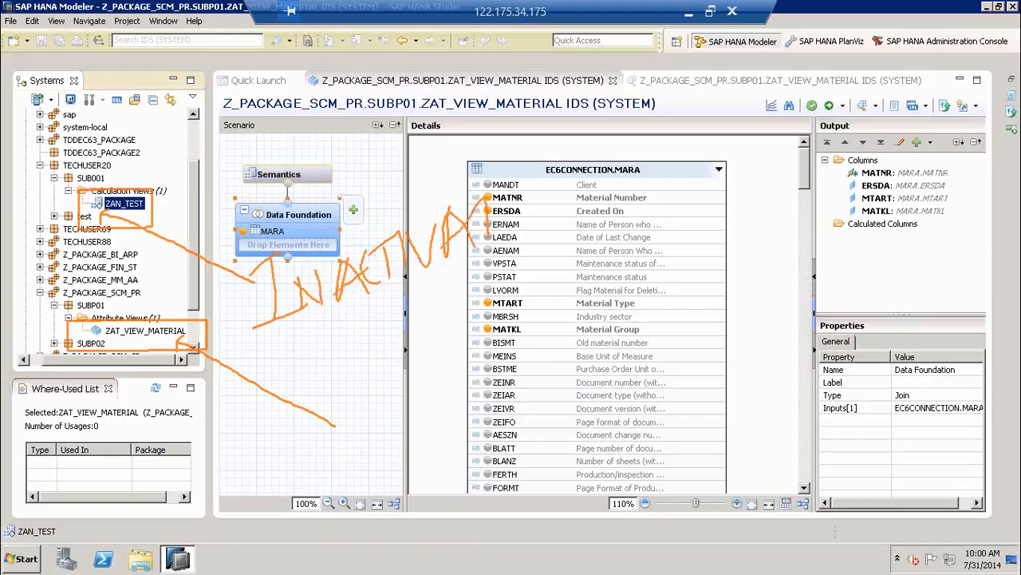
pyautogui.moveTo(479, 240); pyautogui.dragTo(495, 187)
pyautogui.moveTo(488, 233)
pyautogui.mouseDown()
pyautogui.moveTo(557, 232)
pyautogui.moveTo(538, 187)
pyautogui.mouseUp()
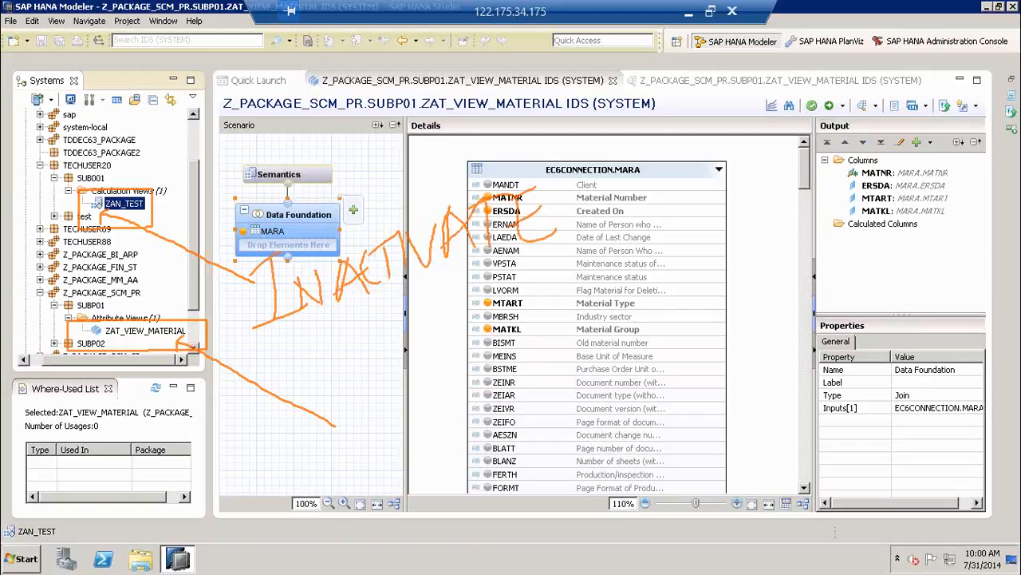
pyautogui.moveTo(354, 446); pyautogui.dragTo(369, 433)
pyautogui.moveTo(351, 384)
pyautogui.mouseDown()
pyautogui.moveTo(381, 447)
pyautogui.moveTo(371, 427)
pyautogui.mouseUp()
pyautogui.moveTo(404, 397)
pyautogui.mouseDown()
pyautogui.moveTo(388, 423)
pyautogui.moveTo(433, 419)
pyautogui.moveTo(448, 356)
pyautogui.moveTo(447, 403)
pyautogui.mouseUp()
pyautogui.moveTo(462, 375)
pyautogui.mouseDown()
pyautogui.moveTo(477, 396)
pyautogui.moveTo(503, 342)
pyautogui.moveTo(495, 388)
pyautogui.mouseUp()
pyautogui.moveTo(501, 369)
pyautogui.mouseDown()
pyautogui.moveTo(529, 369)
pyautogui.moveTo(529, 357)
pyautogui.moveTo(543, 376)
pyautogui.mouseUp()
pyautogui.moveTo(519, 340); pyautogui.dragTo(547, 320)
pyautogui.moveTo(550, 322); pyautogui.dragTo(594, 355)
pyautogui.moveTo(558, 342); pyautogui.dragTo(584, 331)
pyautogui.moveTo(547, 314); pyautogui.dragTo(568, 303)
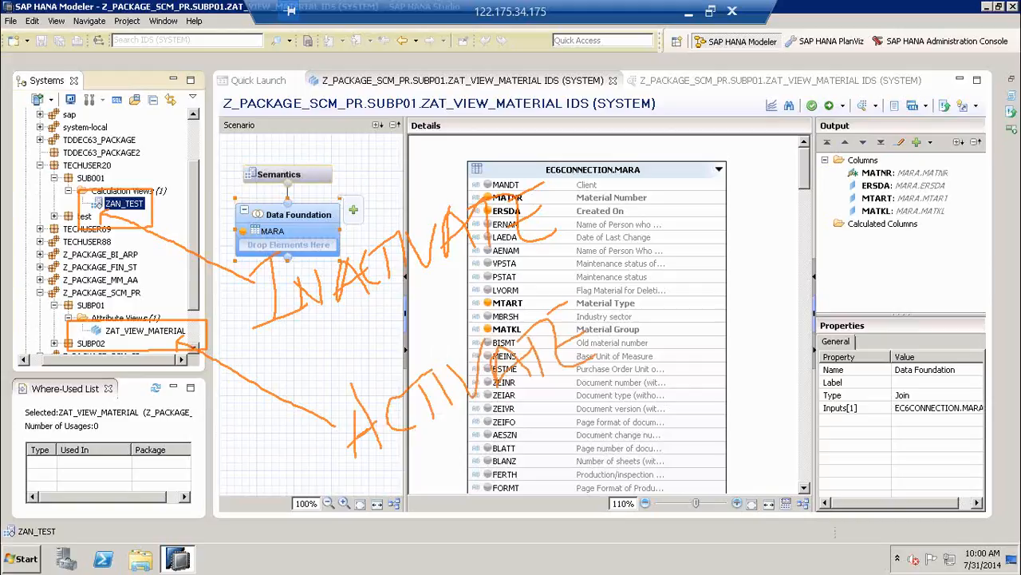
pyautogui.moveTo(273, 336)
pyautogui.mouseDown()
pyautogui.moveTo(473, 269)
pyautogui.moveTo(552, 139)
pyautogui.moveTo(381, 184)
pyautogui.moveTo(284, 332)
pyautogui.mouseUp()
pyautogui.moveTo(387, 353)
pyautogui.mouseDown()
pyautogui.moveTo(313, 441)
pyautogui.moveTo(435, 438)
pyautogui.moveTo(636, 350)
pyautogui.moveTo(503, 292)
pyautogui.moveTo(403, 343)
pyautogui.mouseUp()
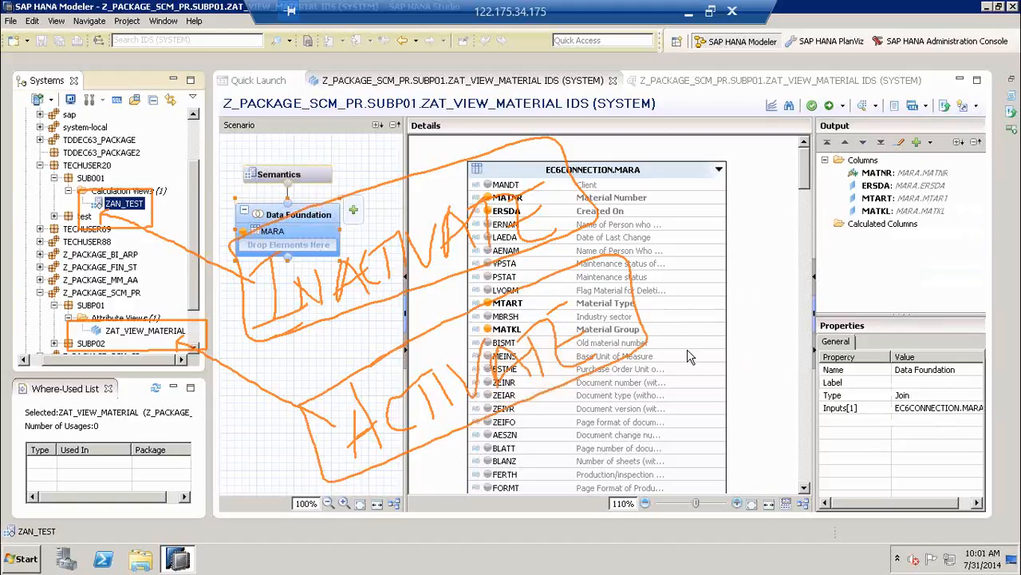
pyautogui.rightClick(871, 289)
pyautogui.click(871, 285)
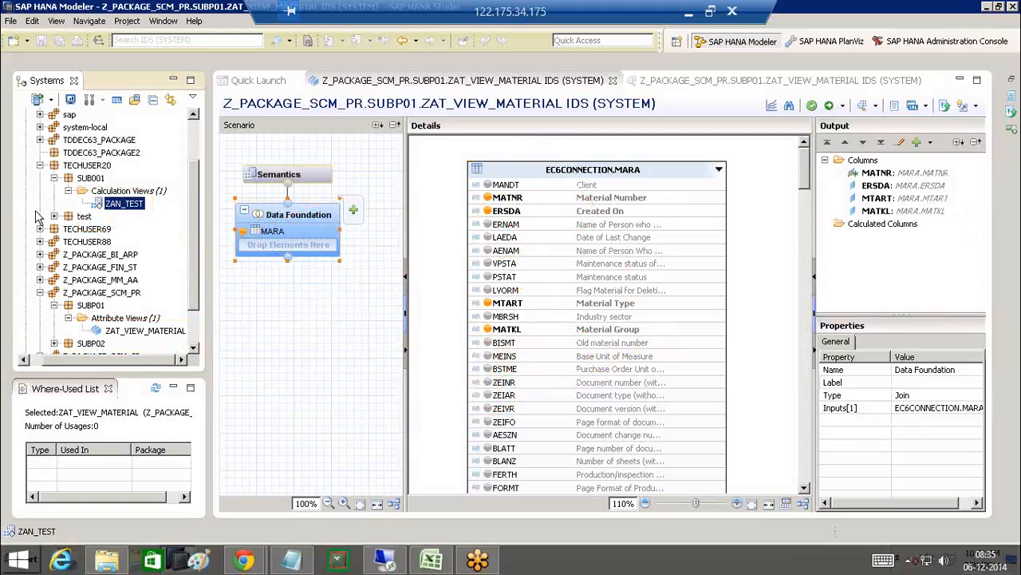
# Collapse the TECHUSER20 package and select ZAT_VIEW_MATERIAL under SUBP01's Attribute Views
pyautogui.click(41, 166)
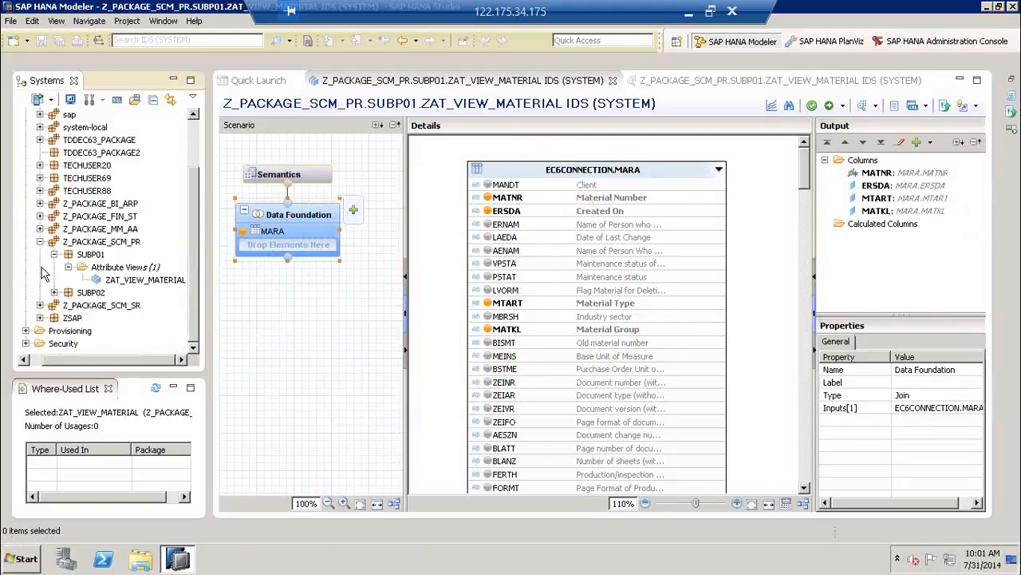
pyautogui.click(163, 283)
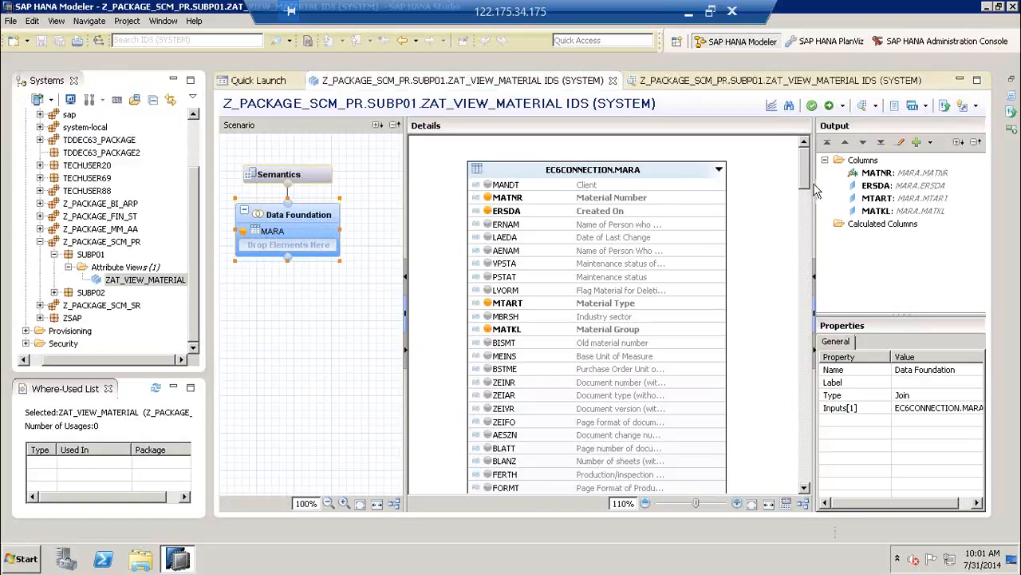
pyautogui.click(979, 224)
pyautogui.moveTo(917, 94)
pyautogui.mouseDown()
pyautogui.moveTo(786, 94)
pyautogui.moveTo(837, 130)
pyautogui.moveTo(920, 102)
pyautogui.mouseUp()
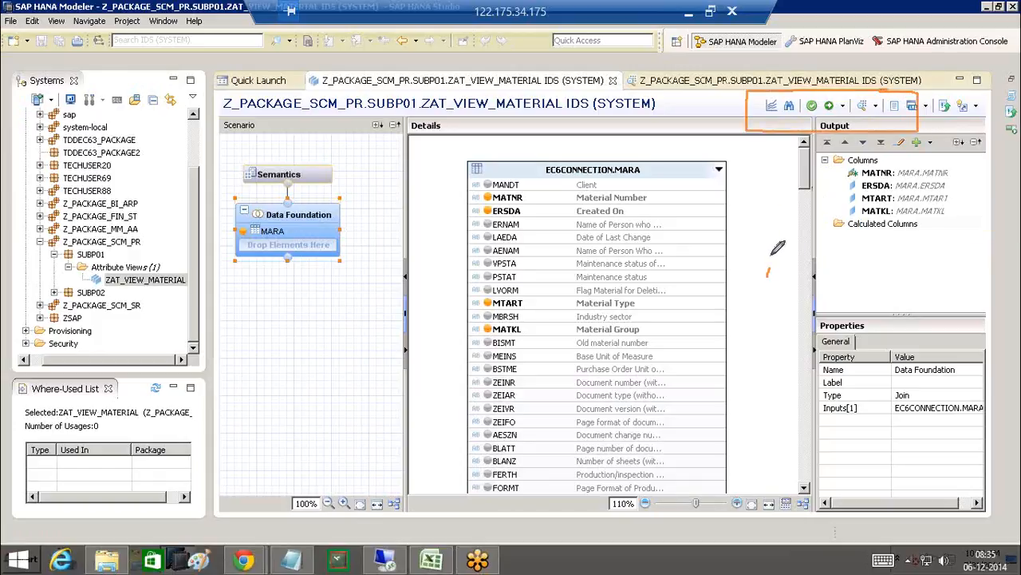
pyautogui.moveTo(768, 275)
pyautogui.mouseDown()
pyautogui.moveTo(792, 140)
pyautogui.moveTo(810, 116)
pyautogui.moveTo(778, 144)
pyautogui.moveTo(808, 142)
pyautogui.moveTo(781, 93)
pyautogui.moveTo(760, 93)
pyautogui.moveTo(761, 119)
pyautogui.moveTo(772, 122)
pyautogui.mouseUp()
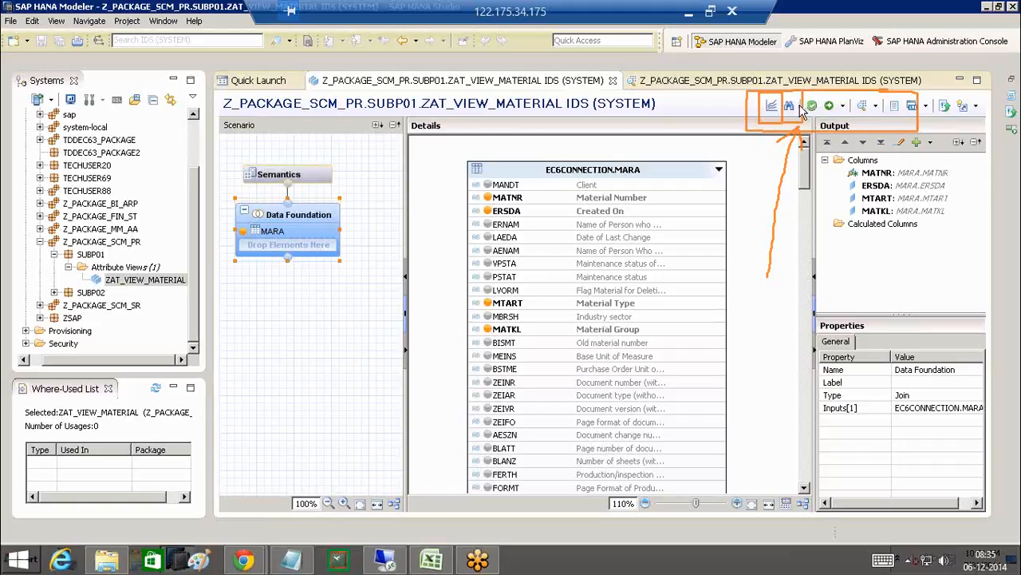
# Search the attribute view's elements for "ZEI", and close the search
pyautogui.click(793, 110)
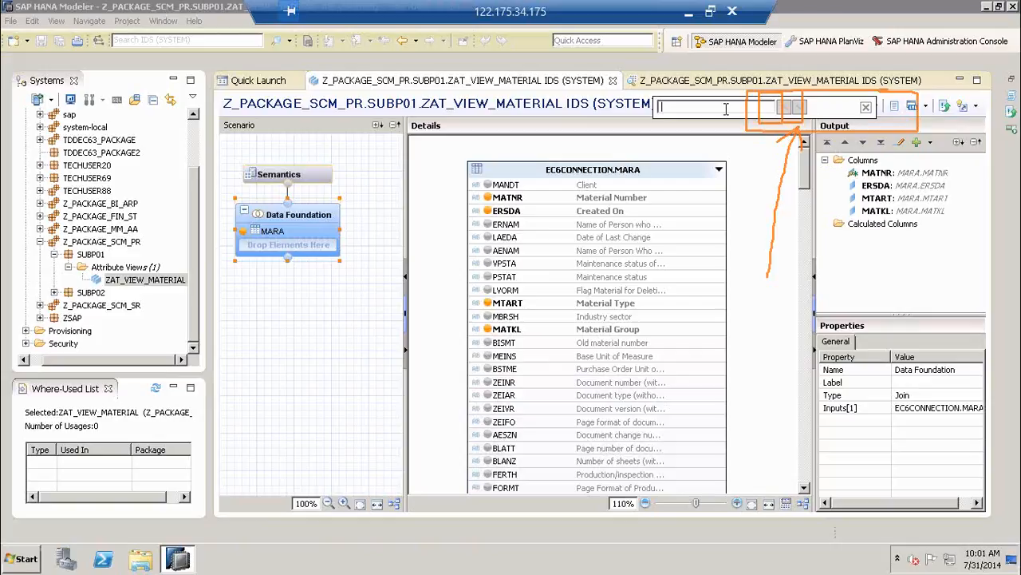
pyautogui.write('z')
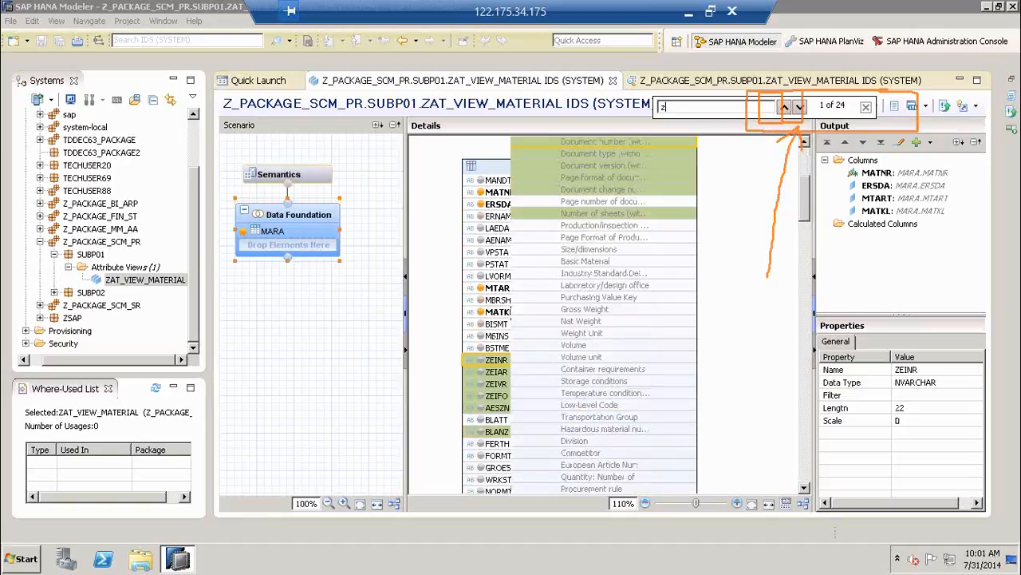
pyautogui.write('EI')
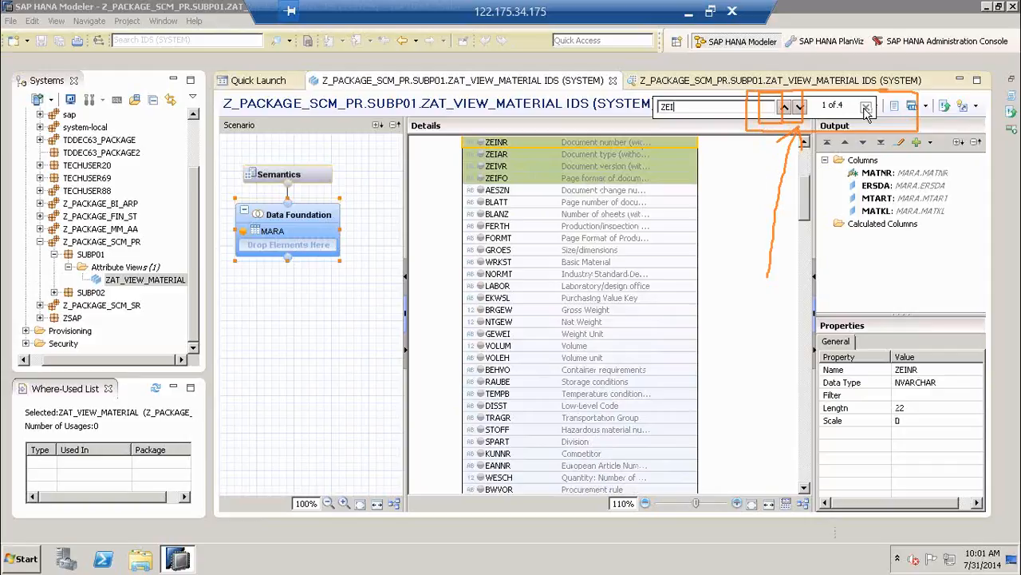
pyautogui.click(867, 110)
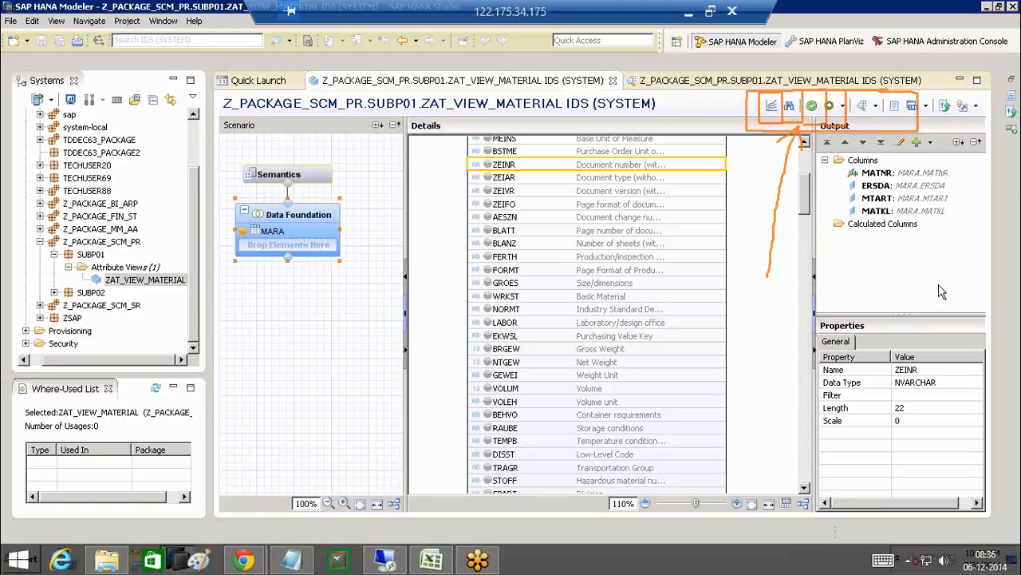
# Open the data preview of the ZAT_VIEW_MATERIAL attribute view to inspect its raw data
pyautogui.click(830, 107)
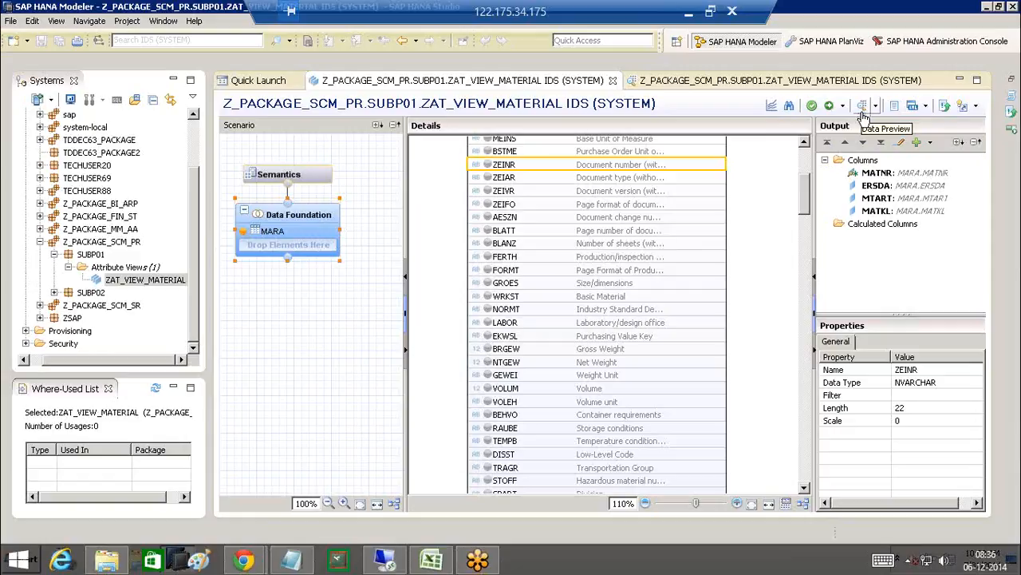
pyautogui.click(863, 113)
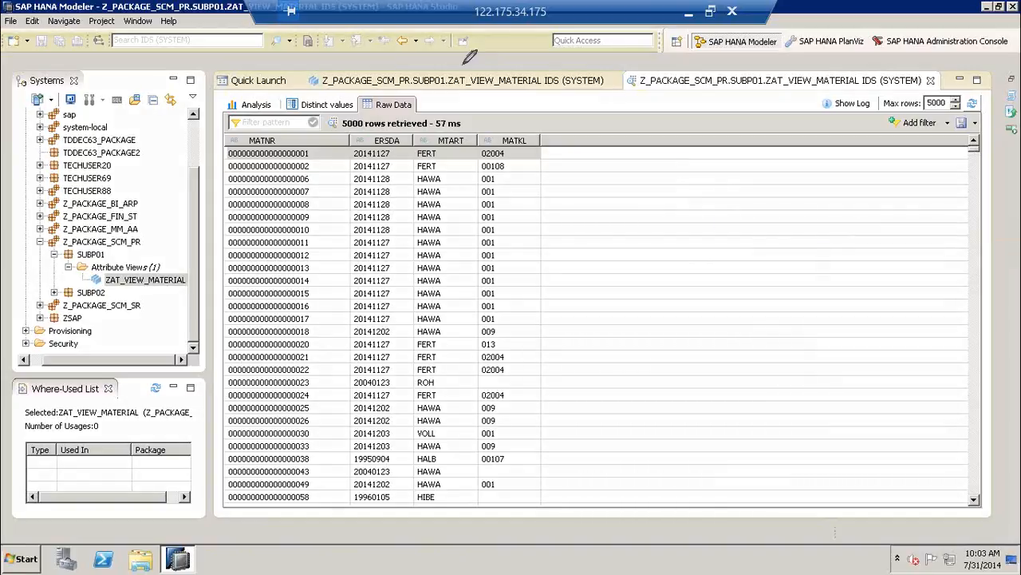
pyautogui.moveTo(491, 34)
pyautogui.mouseDown()
pyautogui.moveTo(395, 154)
pyautogui.moveTo(417, 148)
pyautogui.moveTo(405, 216)
pyautogui.mouseUp()
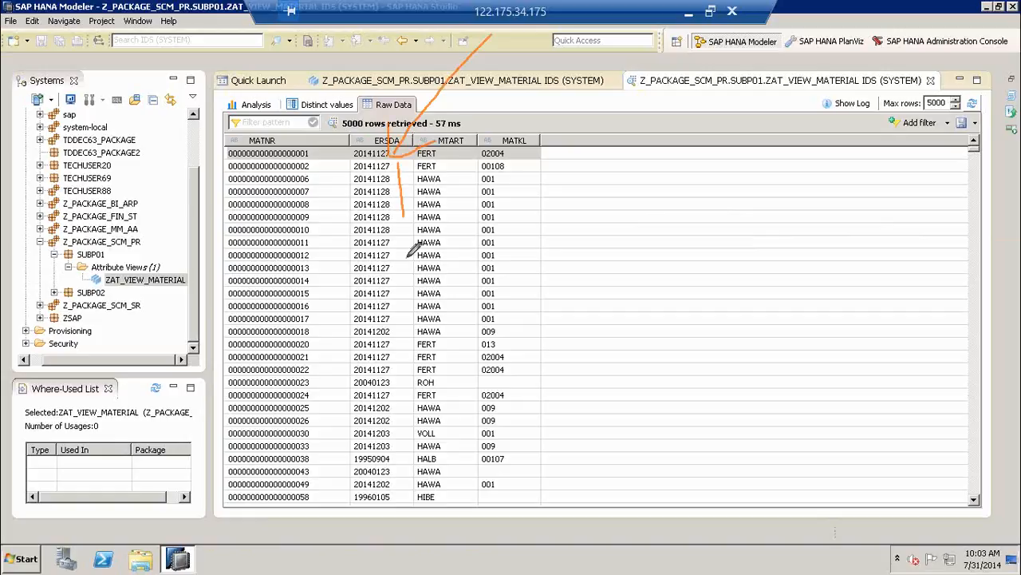
pyautogui.moveTo(408, 254); pyautogui.dragTo(401, 431)
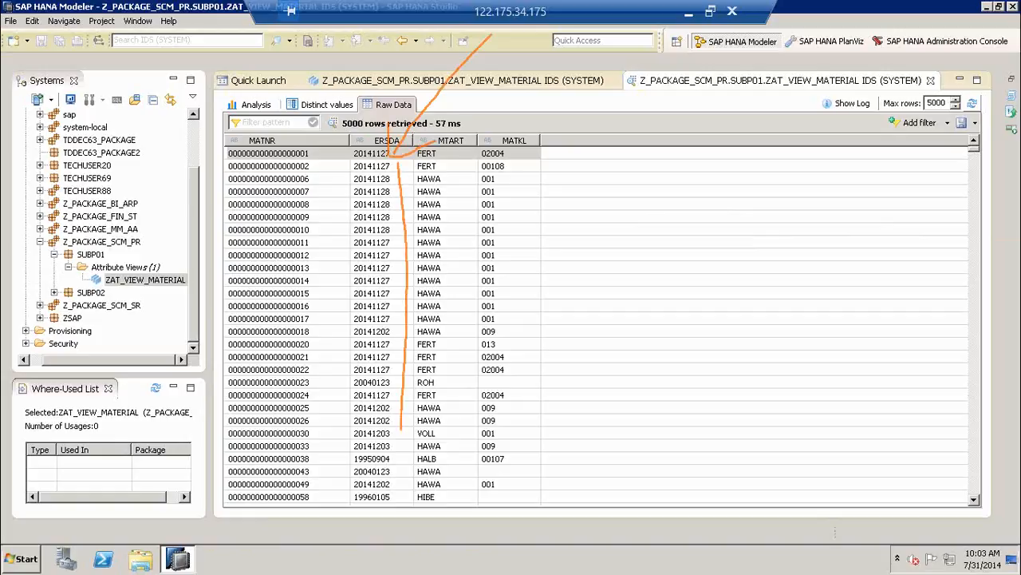
pyautogui.moveTo(311, 134)
pyautogui.mouseDown()
pyautogui.moveTo(338, 151)
pyautogui.moveTo(307, 470)
pyautogui.mouseUp()
pyautogui.moveTo(563, 134)
pyautogui.mouseDown()
pyautogui.moveTo(570, 175)
pyautogui.moveTo(587, 140)
pyautogui.moveTo(662, 160)
pyautogui.moveTo(676, 138)
pyautogui.mouseUp()
pyautogui.moveTo(663, 170)
pyautogui.mouseDown()
pyautogui.moveTo(696, 122)
pyautogui.moveTo(698, 169)
pyautogui.mouseUp()
pyautogui.moveTo(566, 174); pyautogui.dragTo(568, 202)
pyautogui.moveTo(702, 92)
pyautogui.mouseDown()
pyautogui.moveTo(659, 93)
pyautogui.moveTo(686, 211)
pyautogui.moveTo(618, 99)
pyautogui.mouseUp()
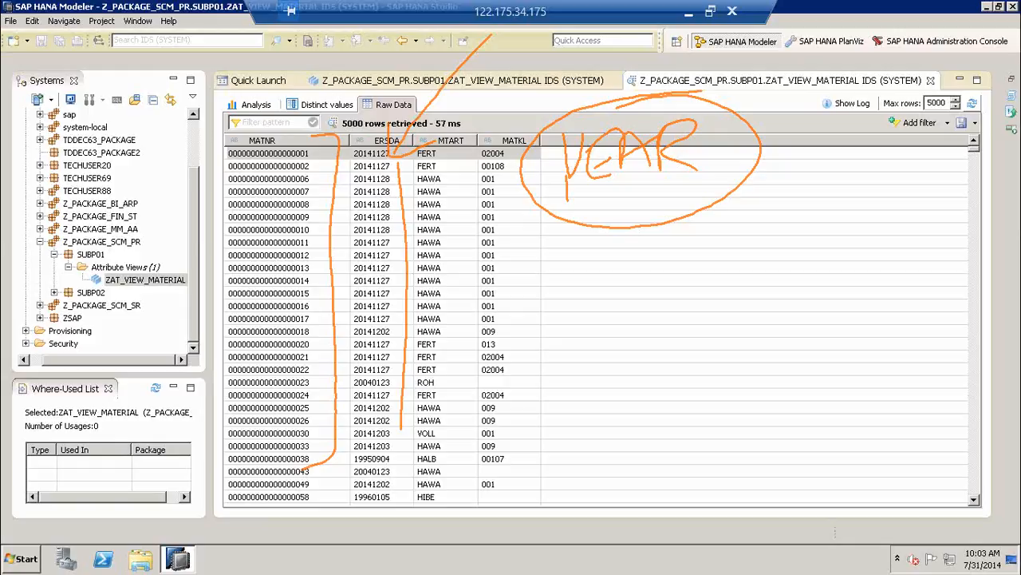
# Examine the ERSDA creation dates across the raw data rows, and return to the first row
pyautogui.click(973, 414)
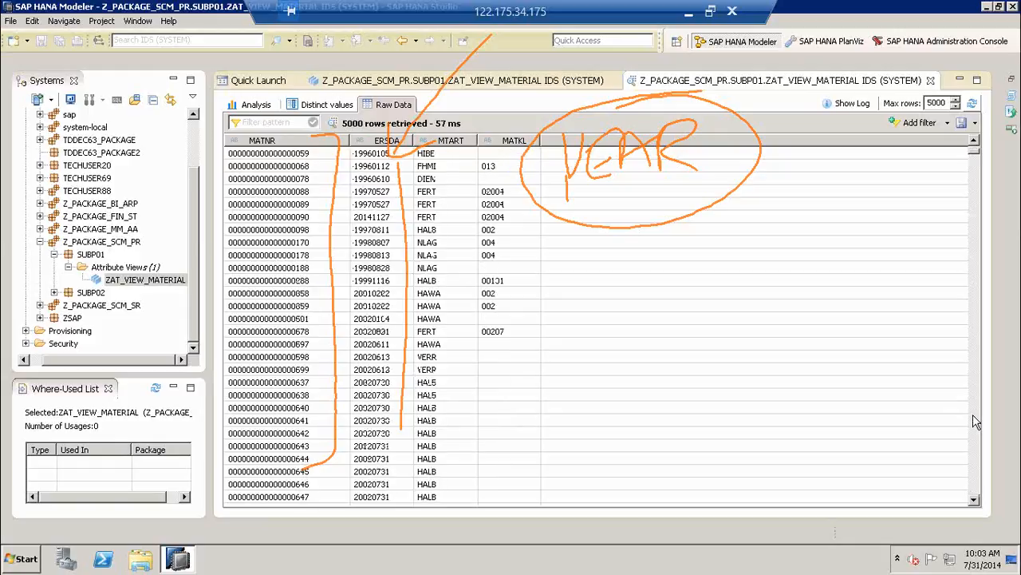
pyautogui.click(974, 421)
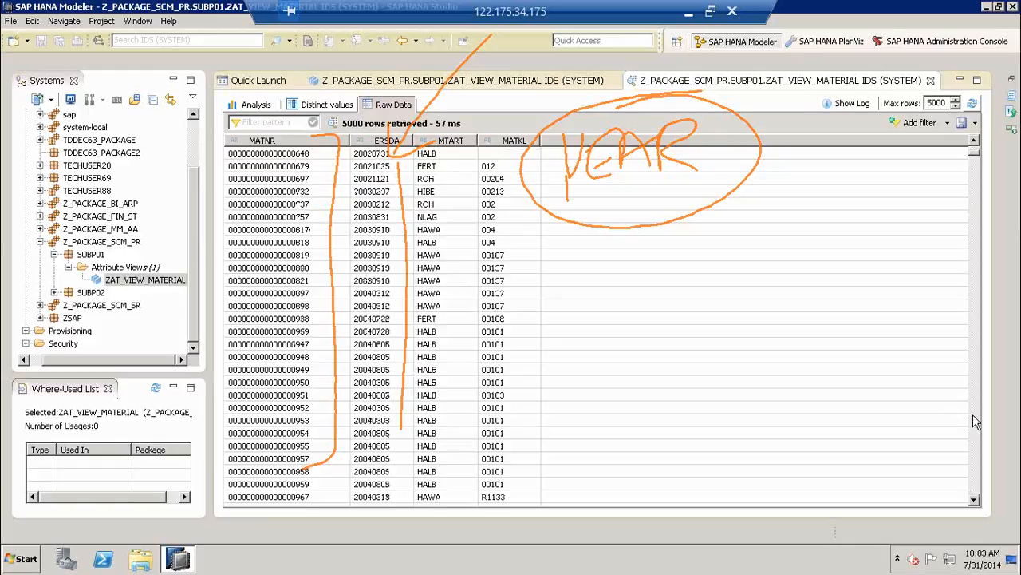
pyautogui.click(973, 421)
pyautogui.click(974, 421)
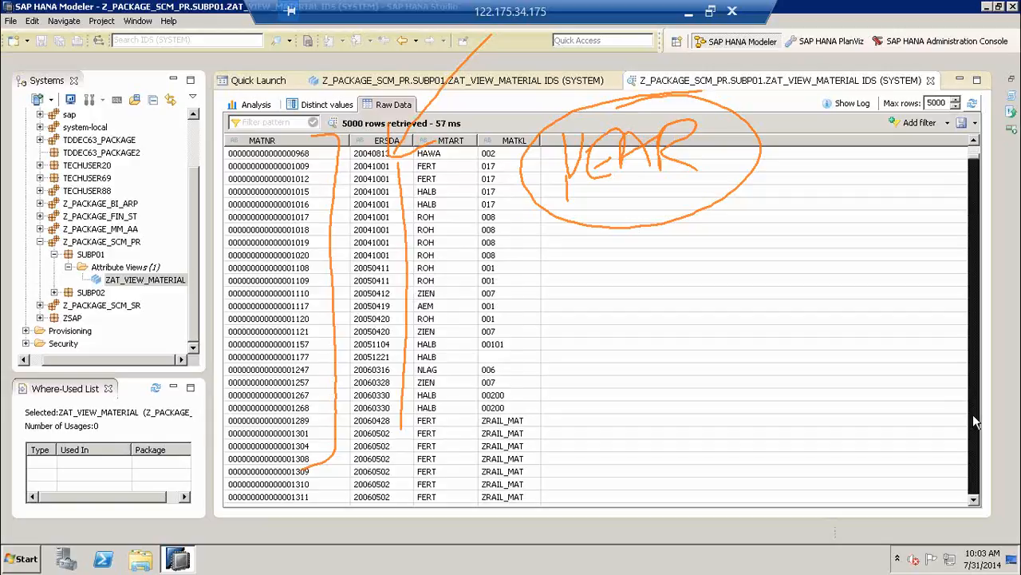
pyautogui.click(973, 414)
pyautogui.click(974, 422)
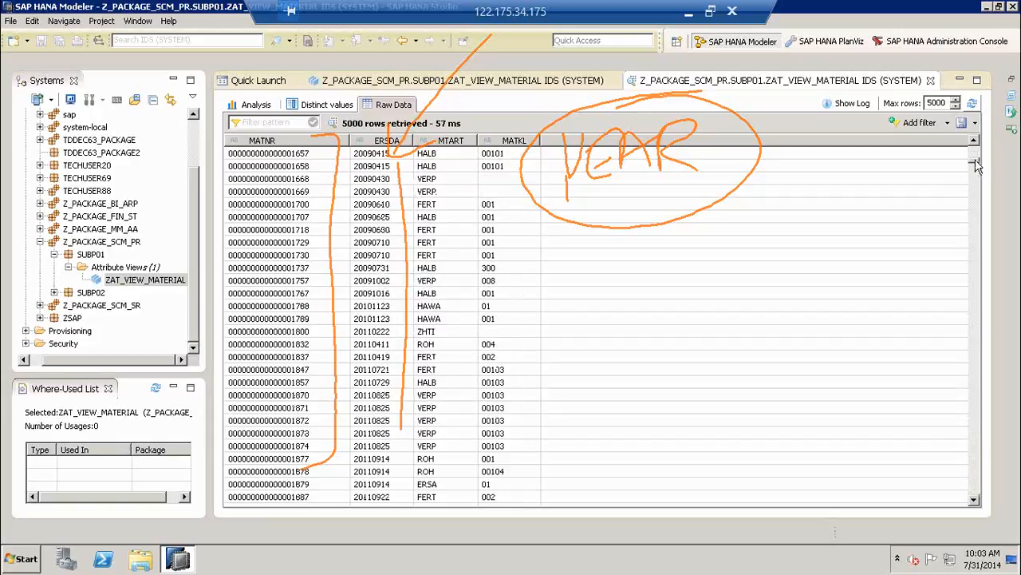
pyautogui.moveTo(977, 158); pyautogui.dragTo(978, 152)
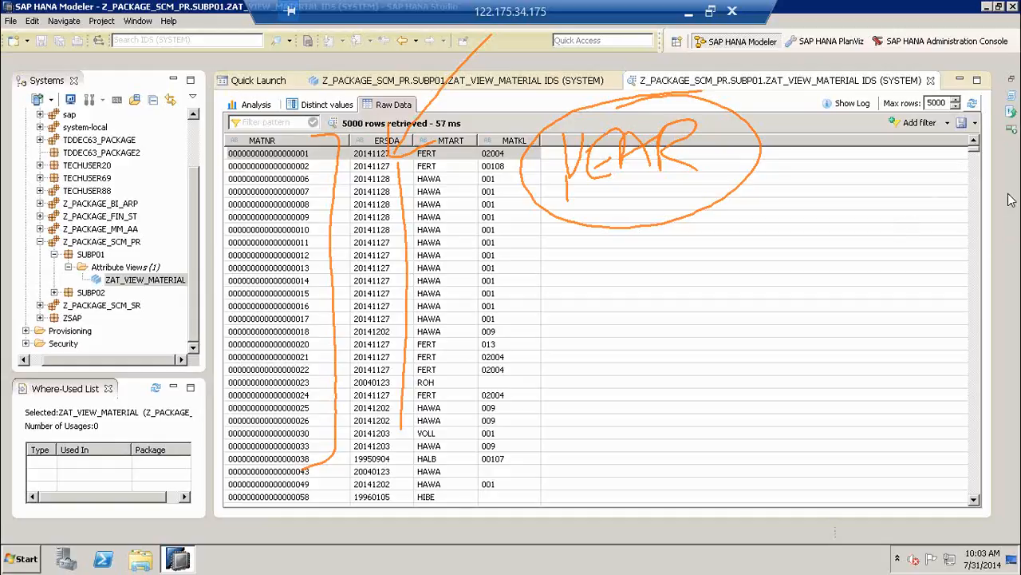
pyautogui.click(919, 289)
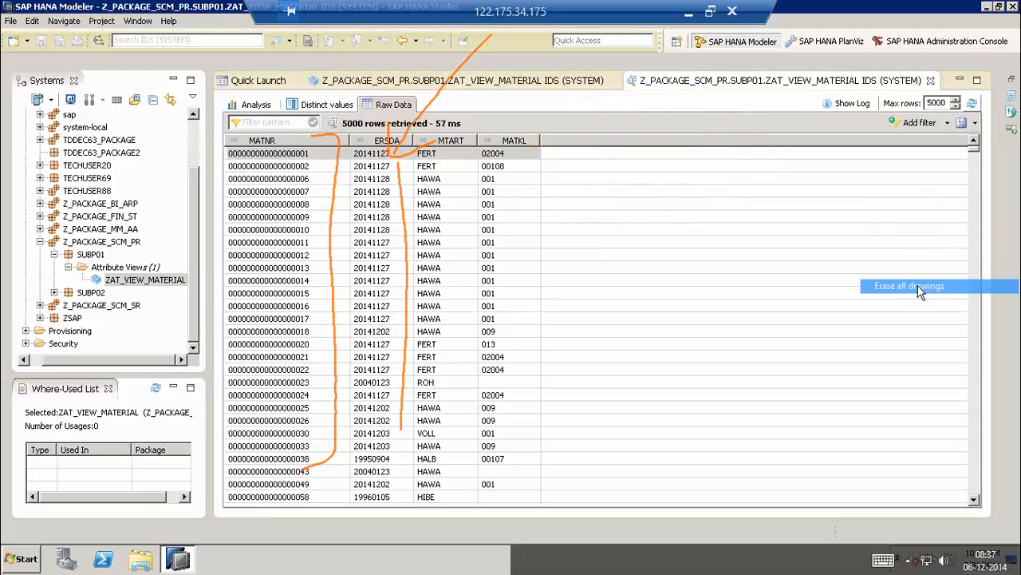
# Return to the ZAT_VIEW_MATERIAL definition and select the Calculated Columns folder in its output
pyautogui.click(563, 82)
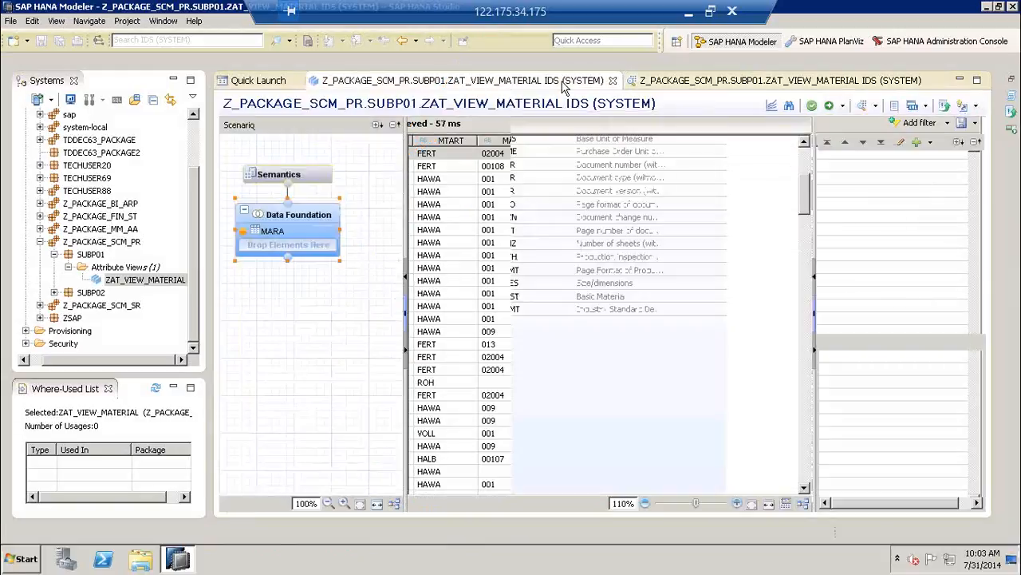
pyautogui.click(888, 224)
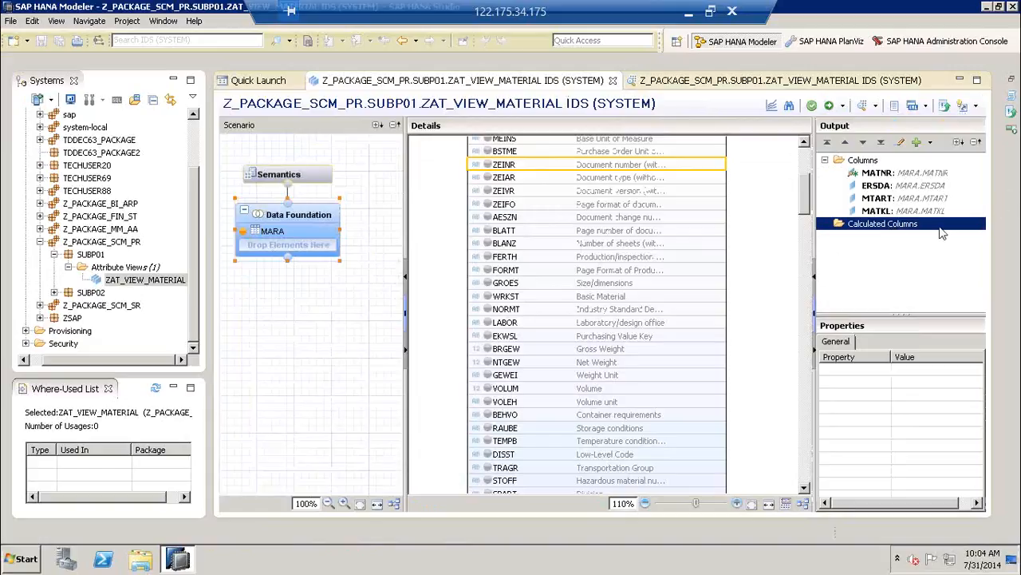
pyautogui.moveTo(940, 228); pyautogui.dragTo(942, 220)
pyautogui.moveTo(751, 325); pyautogui.dragTo(856, 260)
pyautogui.moveTo(842, 258); pyautogui.dragTo(858, 277)
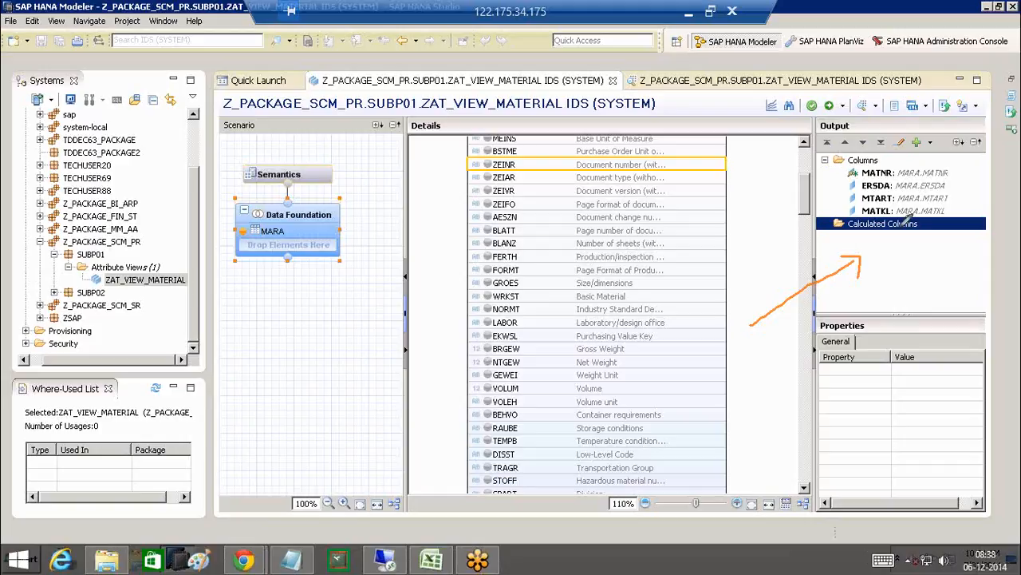
pyautogui.moveTo(841, 169)
pyautogui.mouseDown()
pyautogui.moveTo(836, 214)
pyautogui.moveTo(844, 218)
pyautogui.mouseUp()
pyautogui.moveTo(948, 173)
pyautogui.mouseDown()
pyautogui.moveTo(957, 204)
pyautogui.moveTo(947, 213)
pyautogui.mouseUp()
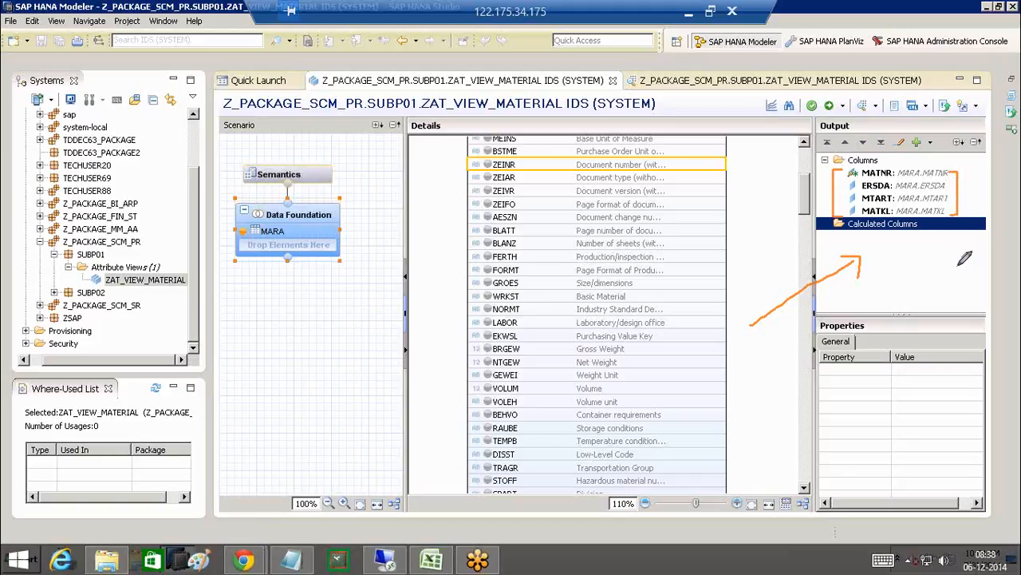
# Start a new calculated column in the view's output, with YEAR as both its name and label
pyautogui.rightClick(897, 227)
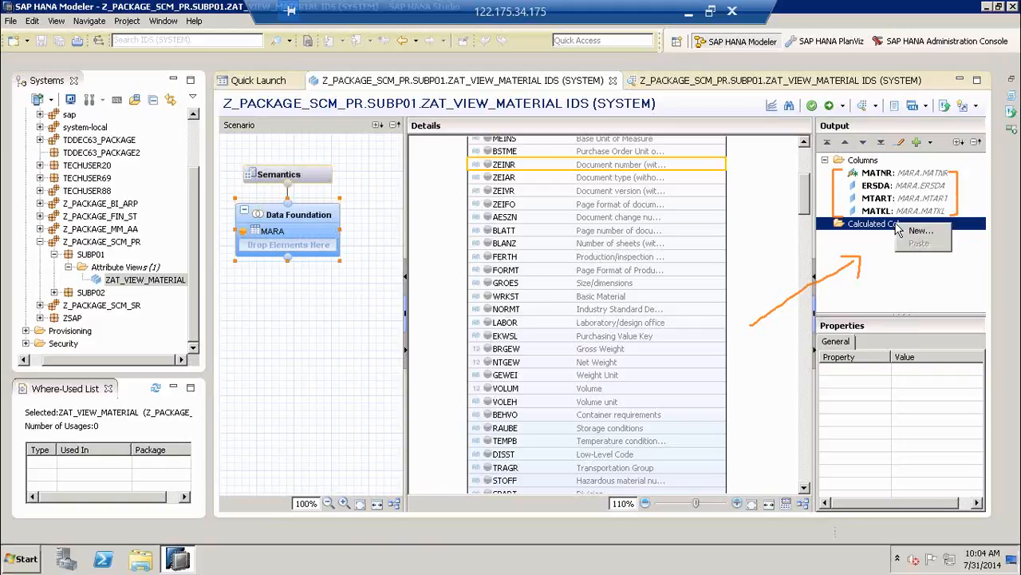
pyautogui.rightClick(854, 229)
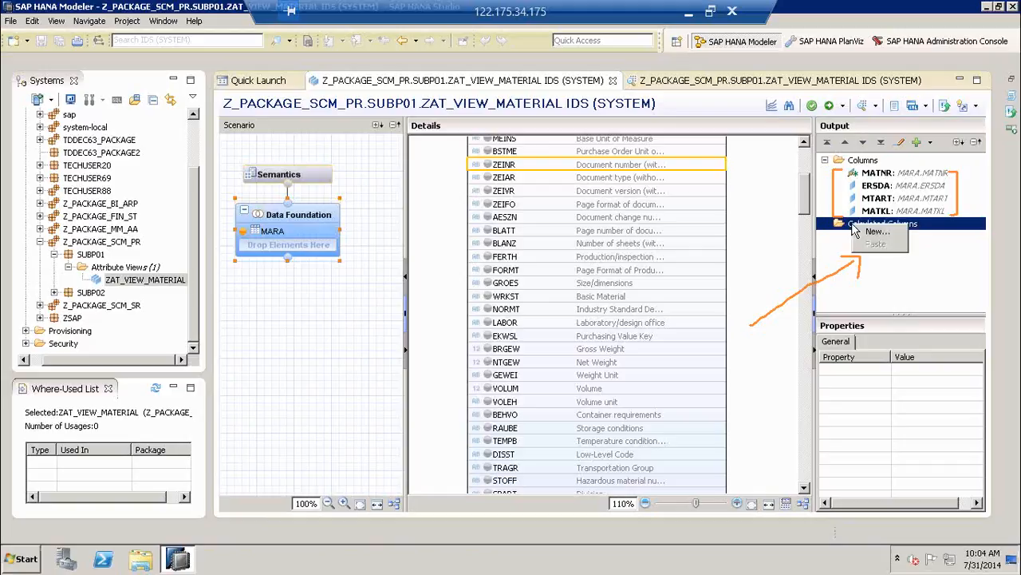
pyautogui.click(878, 232)
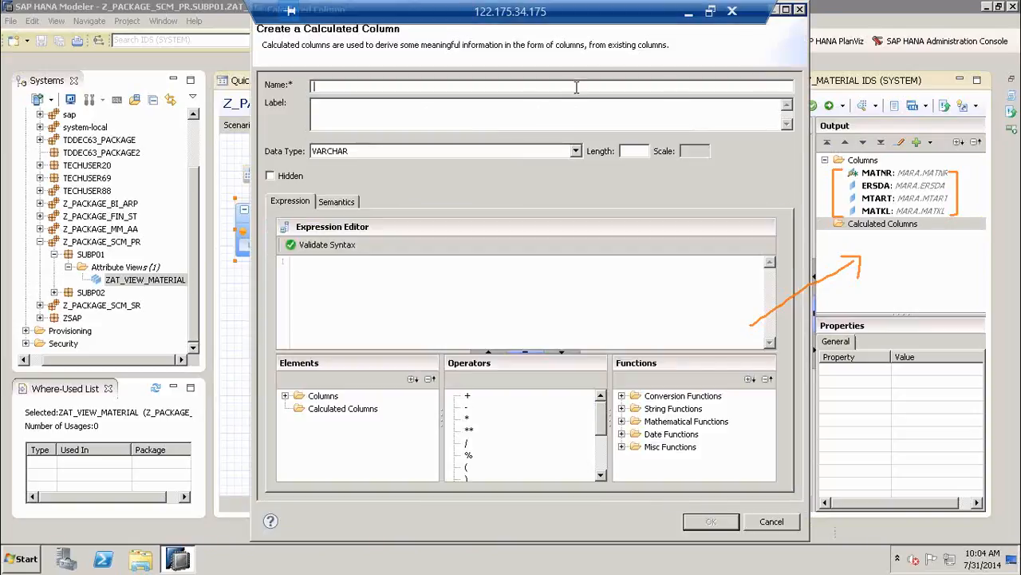
pyautogui.write('YEAR')
pyautogui.click(313, 86)
pyautogui.write('Z')
pyautogui.press('BackSpace')
pyautogui.doubleClick(313, 86)
pyautogui.hotkey('ctrl', 'c')
pyautogui.click(351, 111)
pyautogui.hotkey('ctrl', 'v')
# Keep VARCHAR as the calculated column's data type and set its length to 4
pyautogui.click(575, 152)
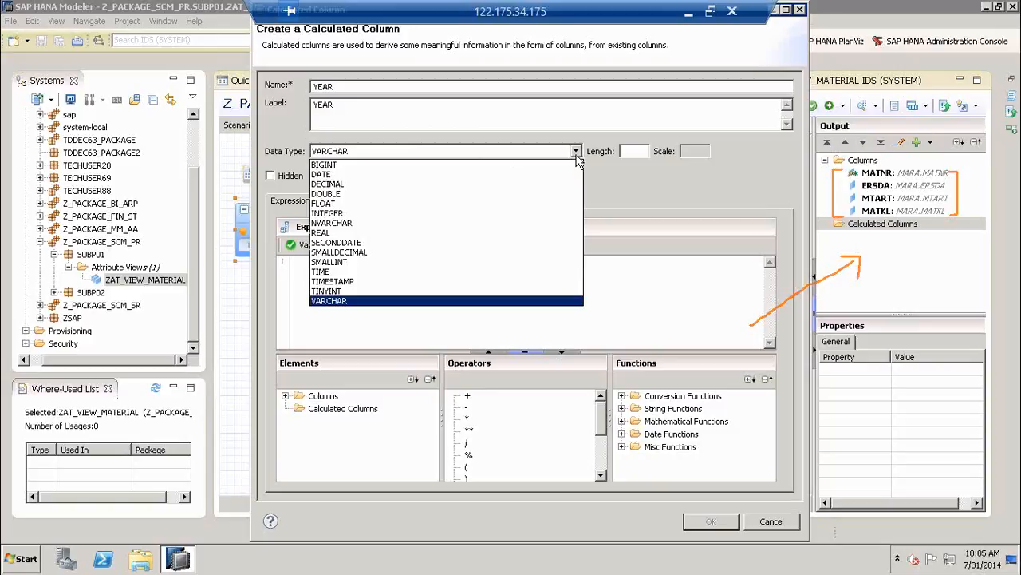
pyautogui.click(631, 203)
pyautogui.click(638, 152)
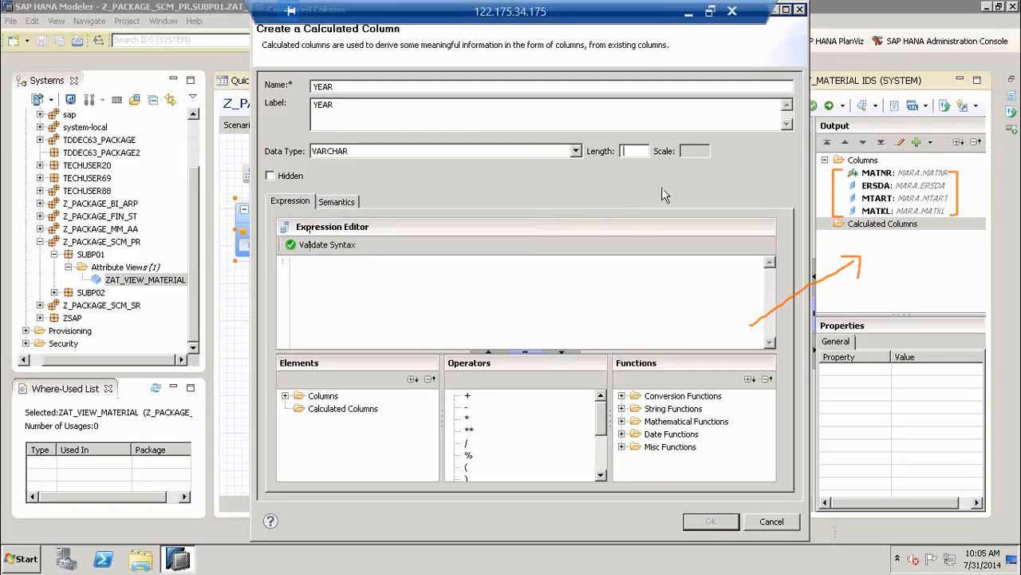
pyautogui.write('4')
pyautogui.click(815, 225)
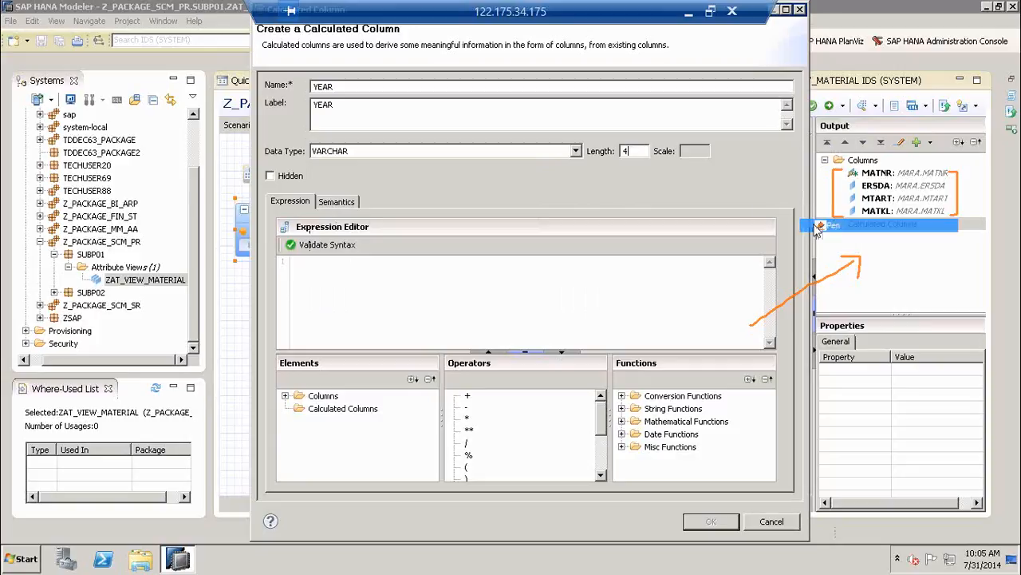
pyautogui.moveTo(651, 136)
pyautogui.mouseDown()
pyautogui.moveTo(650, 172)
pyautogui.moveTo(735, 144)
pyautogui.moveTo(709, 138)
pyautogui.mouseUp()
pyautogui.moveTo(664, 173)
pyautogui.mouseDown()
pyautogui.moveTo(618, 189)
pyautogui.moveTo(452, 165)
pyautogui.moveTo(471, 169)
pyautogui.mouseUp()
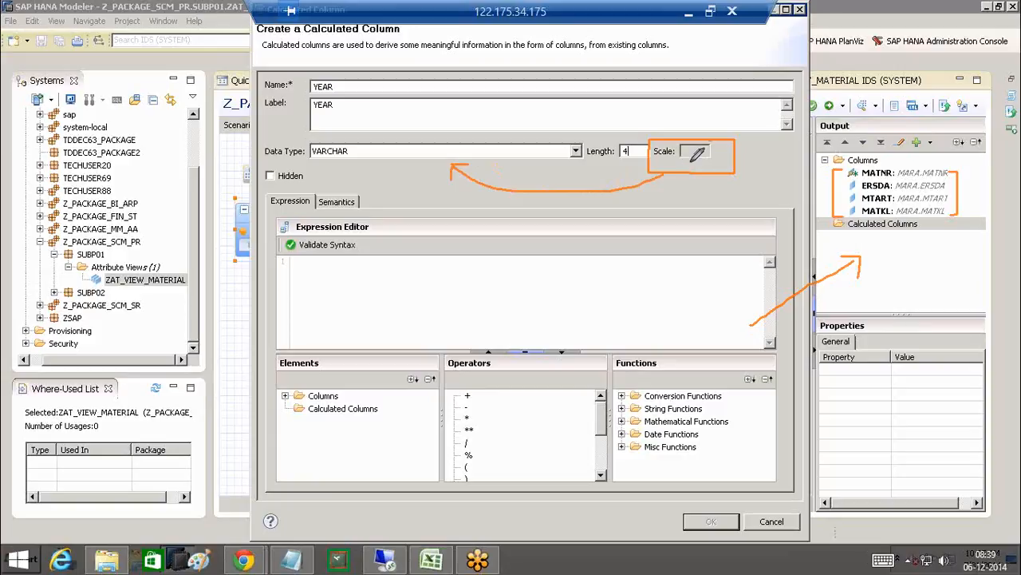
pyautogui.moveTo(389, 139)
pyautogui.mouseDown()
pyautogui.moveTo(385, 156)
pyautogui.moveTo(419, 140)
pyautogui.moveTo(437, 147)
pyautogui.moveTo(424, 143)
pyautogui.moveTo(431, 129)
pyautogui.moveTo(465, 132)
pyautogui.moveTo(452, 146)
pyautogui.moveTo(462, 156)
pyautogui.mouseUp()
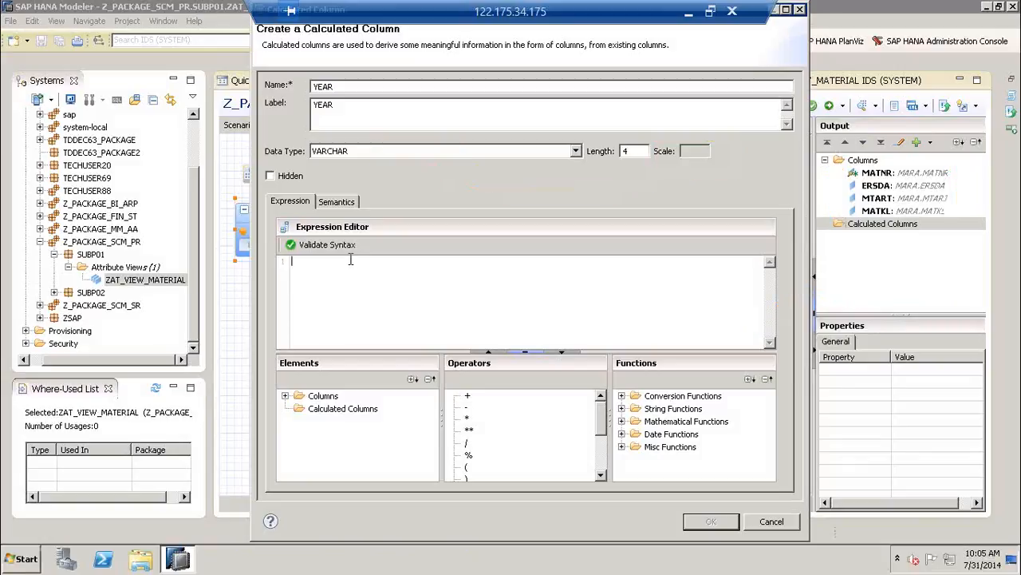
# Examine the view's source columns and the conversion, string, mathematical, date and misc function groups available for the expression
pyautogui.doubleClick(296, 396)
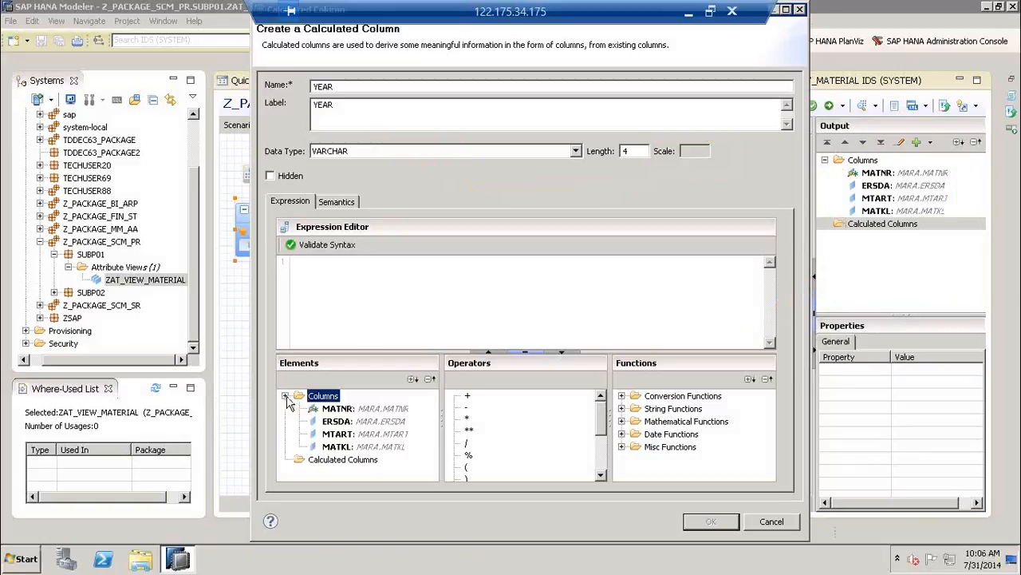
pyautogui.click(359, 423)
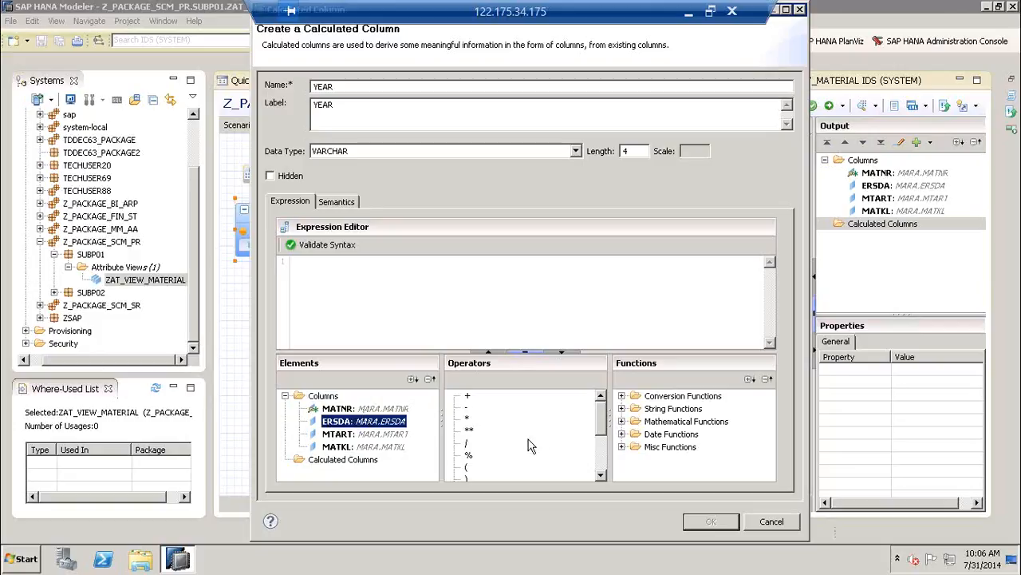
pyautogui.click(707, 397)
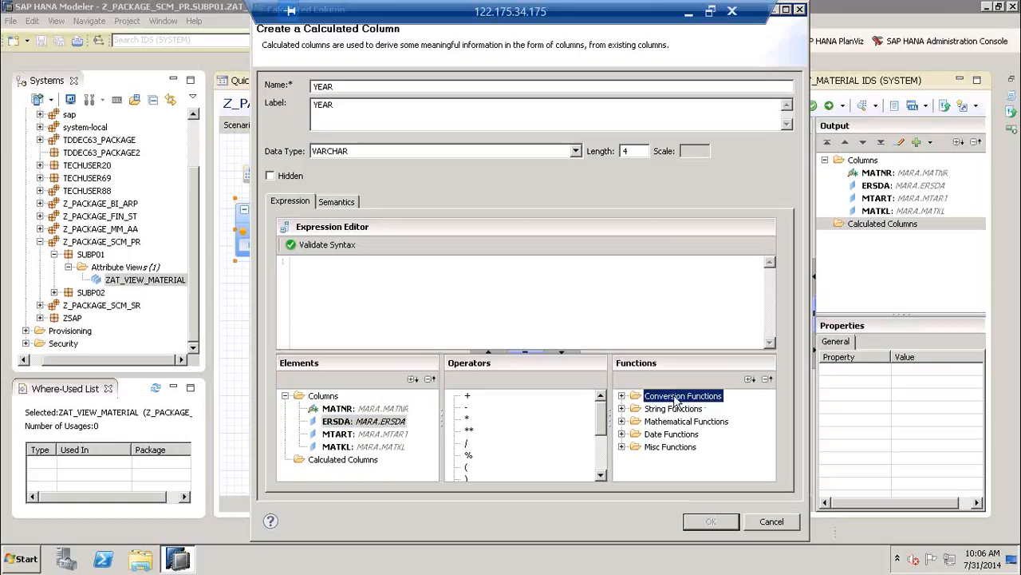
pyautogui.click(622, 396)
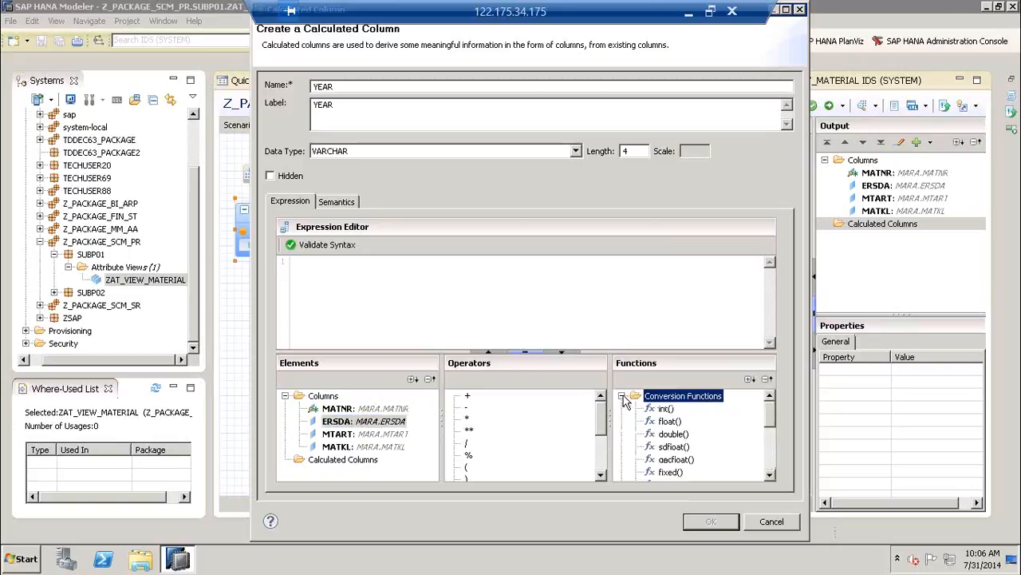
pyautogui.click(622, 397)
pyautogui.click(622, 410)
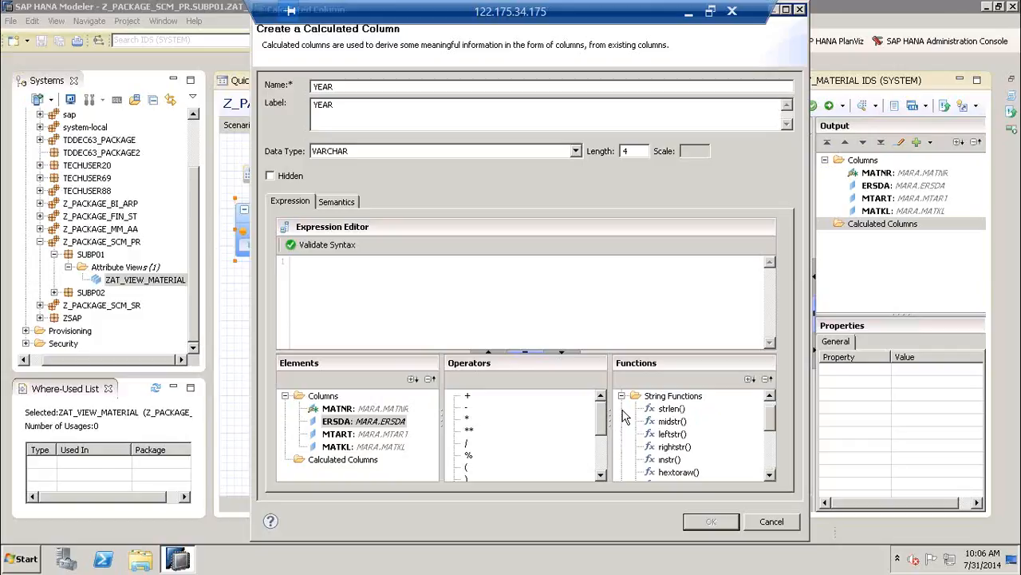
pyautogui.click(622, 396)
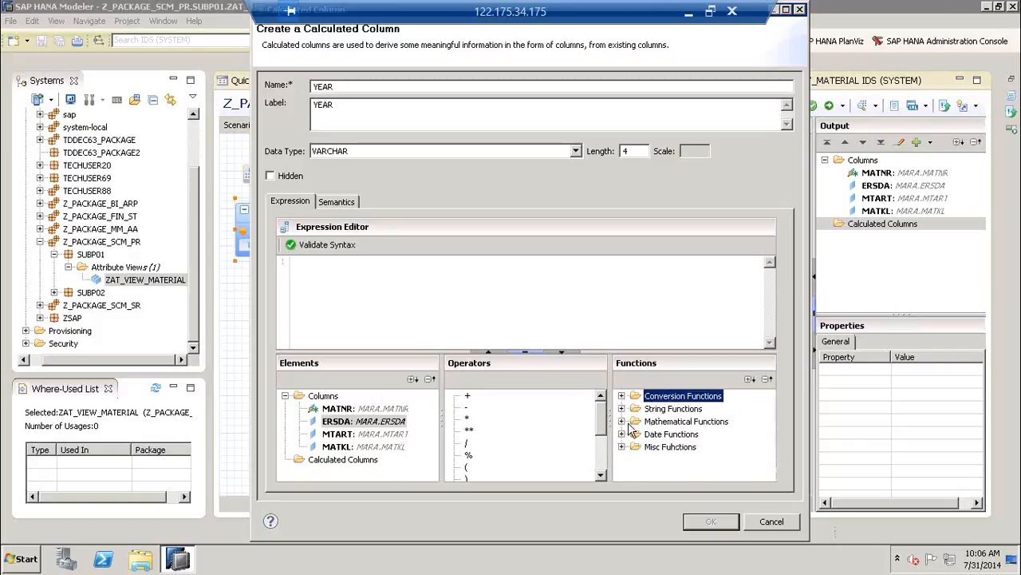
pyautogui.click(622, 422)
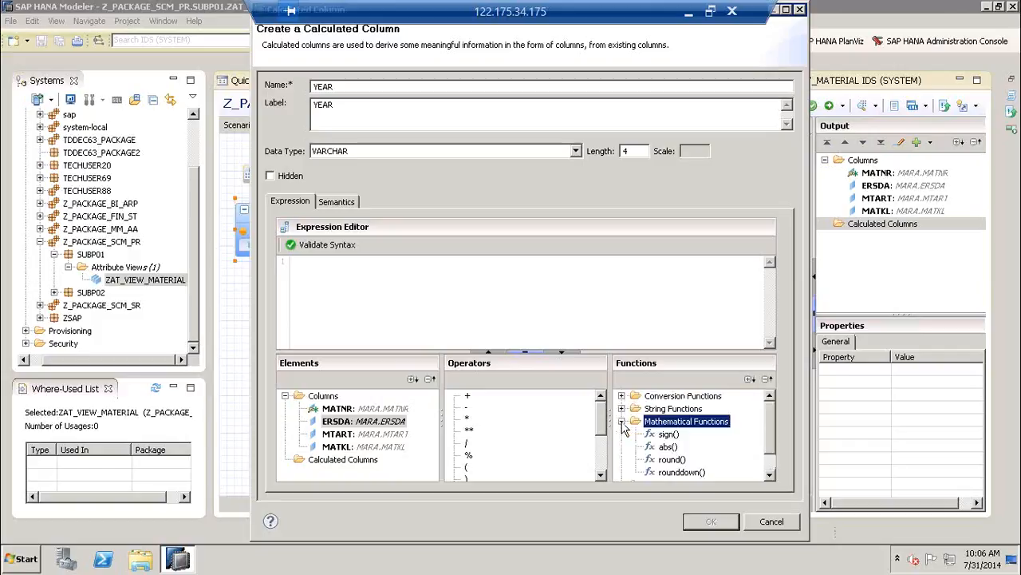
pyautogui.click(621, 421)
pyautogui.click(623, 434)
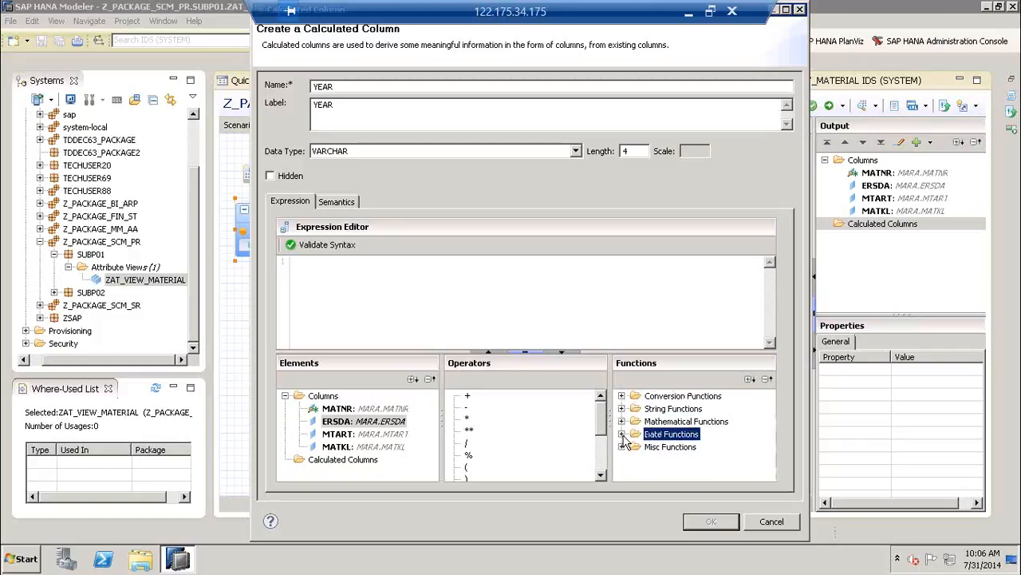
pyautogui.click(622, 434)
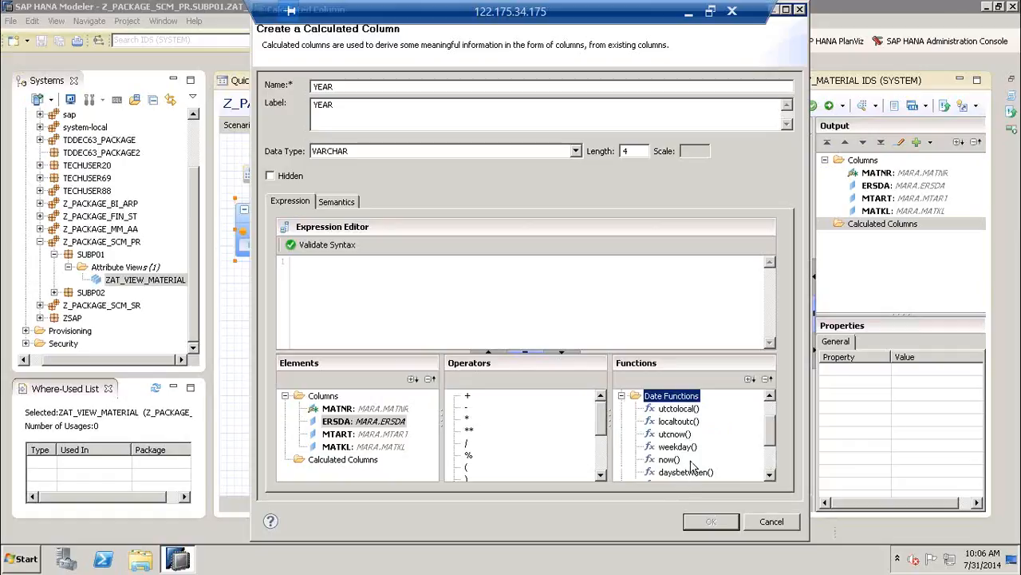
pyautogui.click(621, 396)
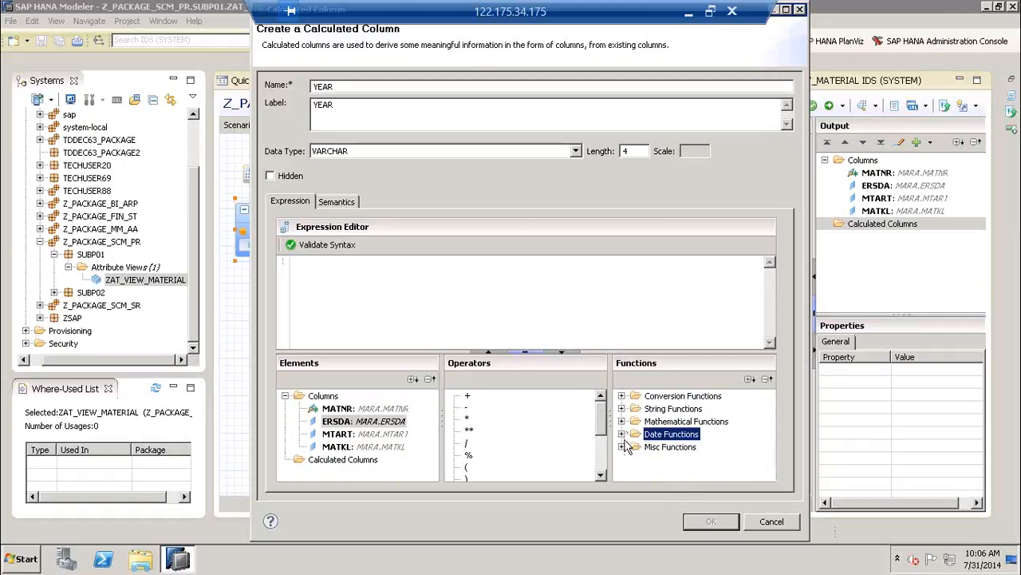
pyautogui.click(627, 447)
pyautogui.click(622, 447)
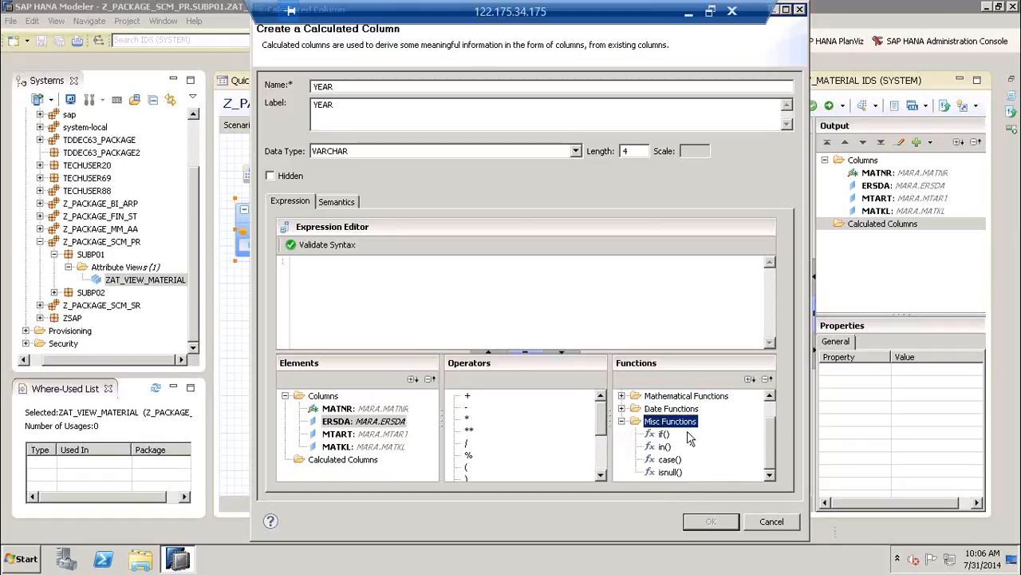
pyautogui.click(622, 422)
pyautogui.click(662, 409)
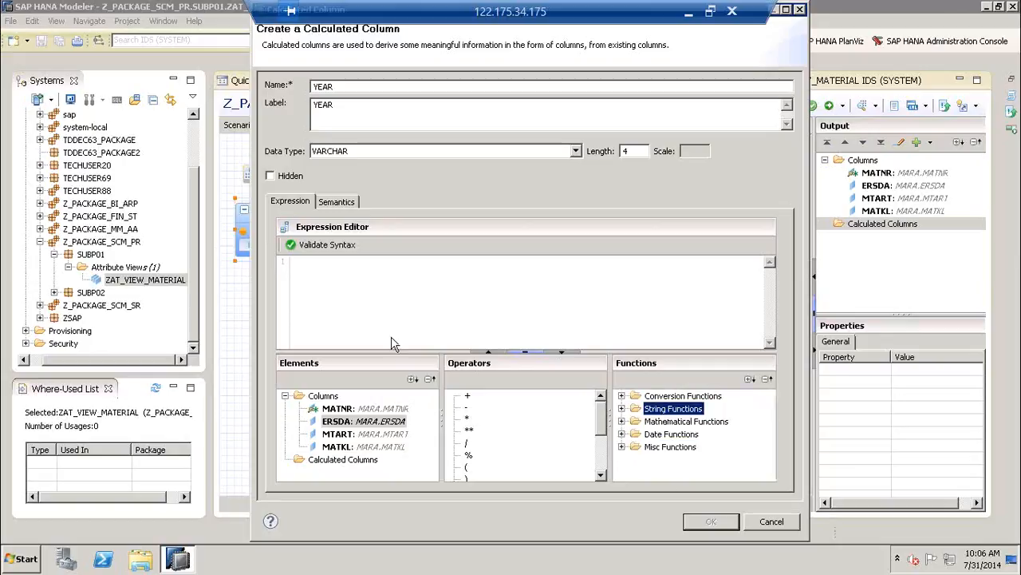
# Insert the leftstr() string function into the YEAR column's expression and collapse the string function group
pyautogui.click(363, 423)
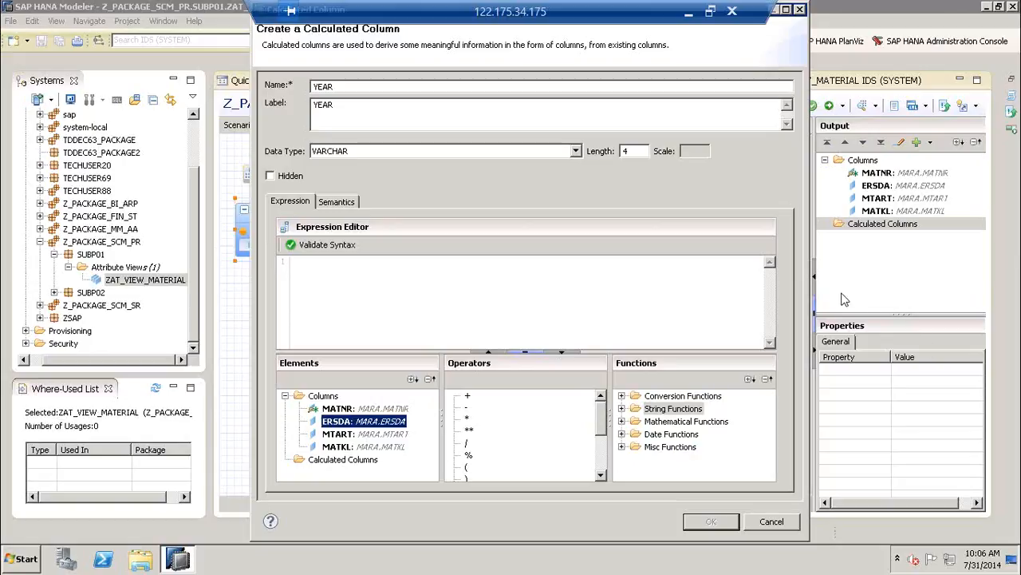
pyautogui.click(622, 409)
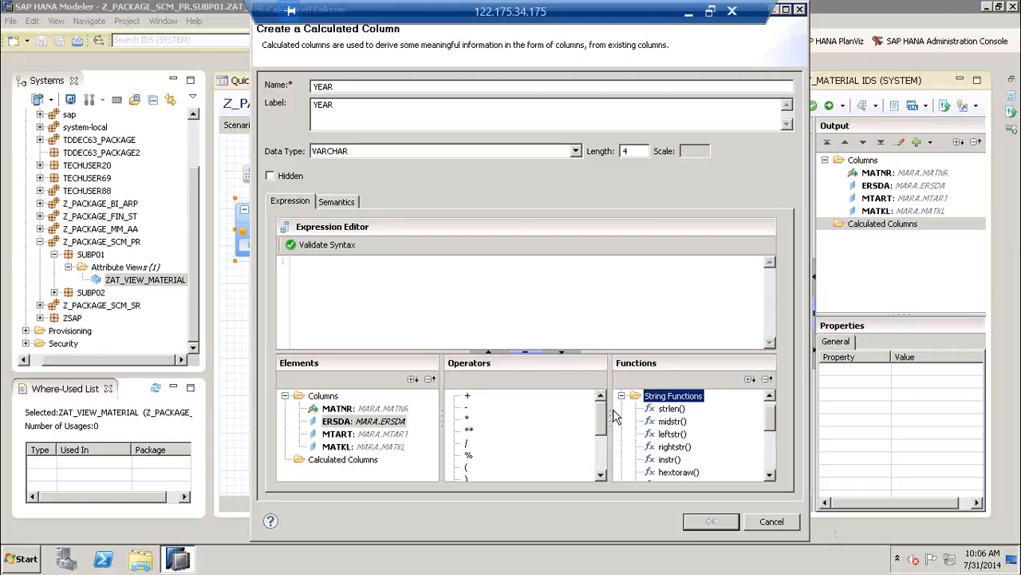
pyautogui.click(678, 436)
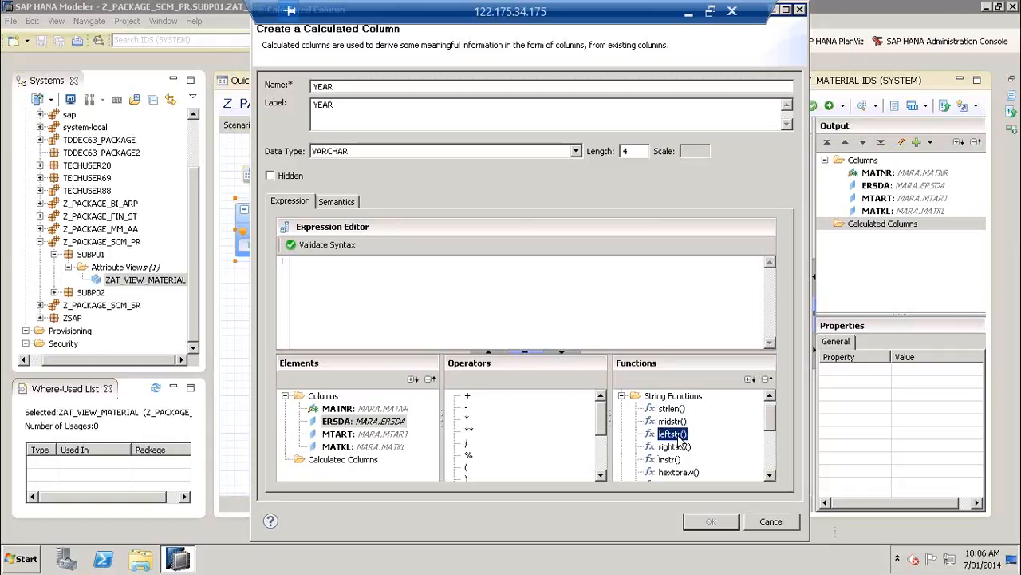
pyautogui.doubleClick(673, 434)
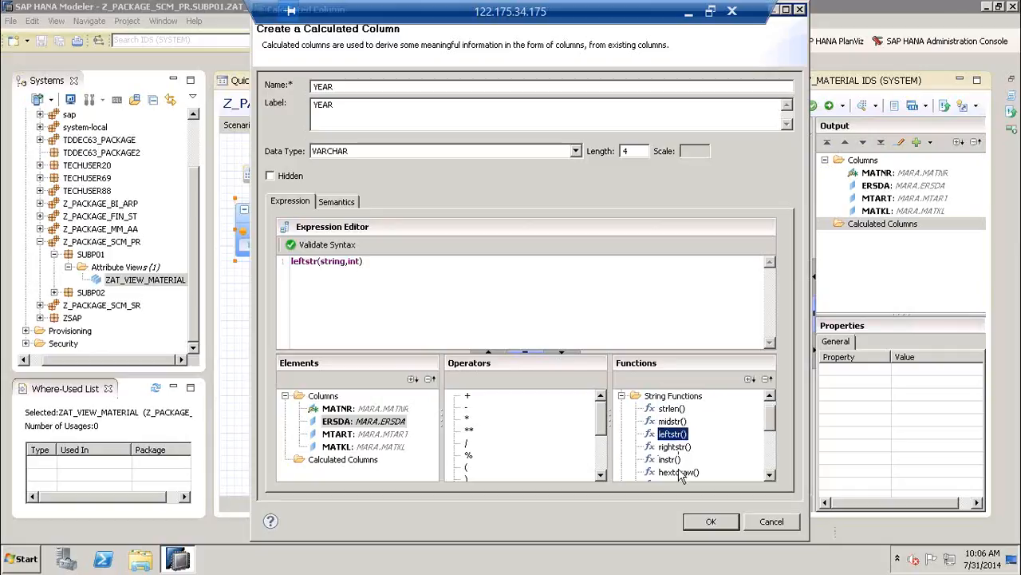
pyautogui.moveTo(770, 424); pyautogui.dragTo(770, 413)
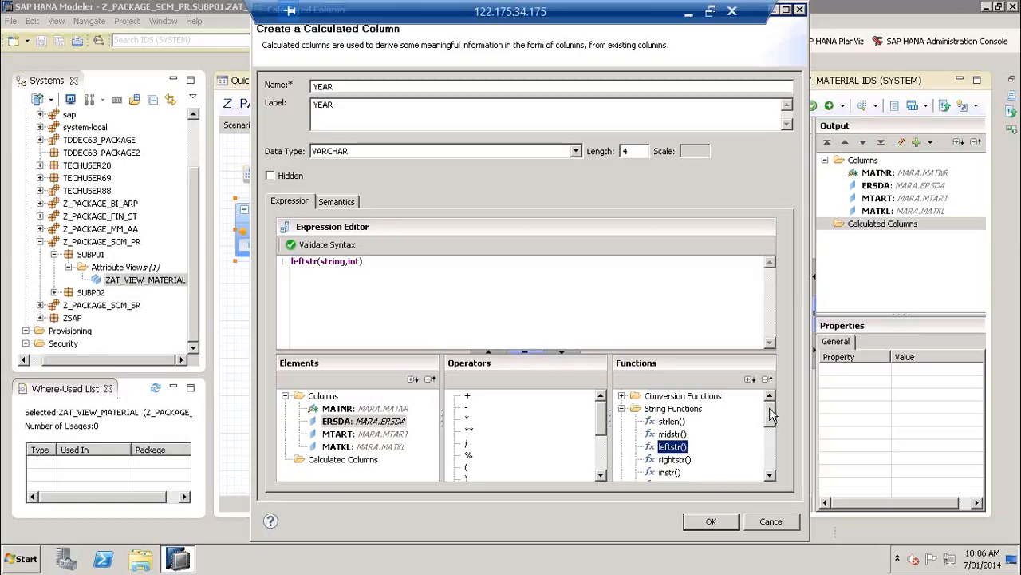
pyautogui.click(622, 408)
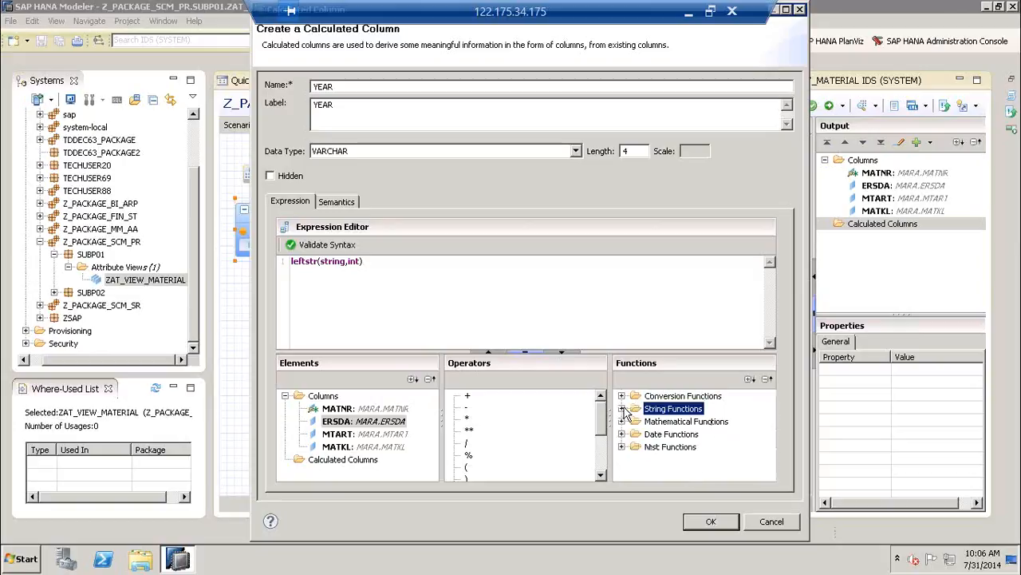
pyautogui.click(677, 397)
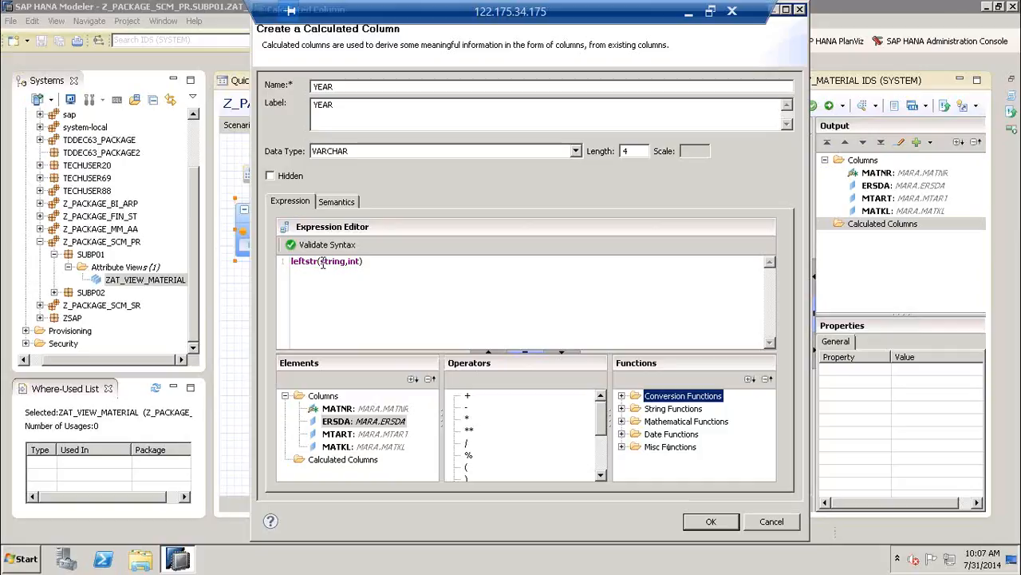
# Replace the placeholder arguments of leftstr with the ERSDA column and 4, giving leftstr("ERSDA",4)
pyautogui.moveTo(320, 263); pyautogui.dragTo(359, 264)
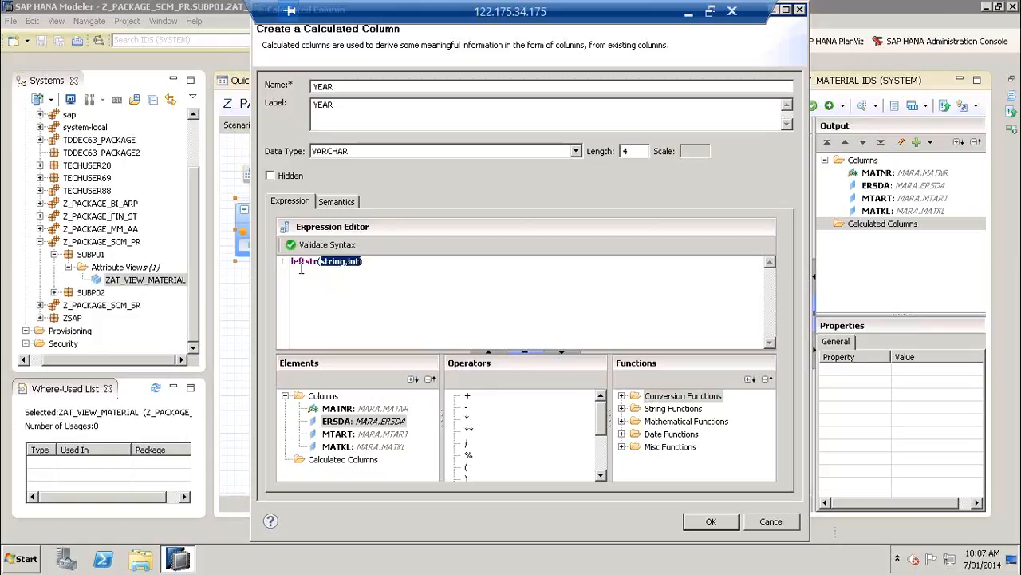
pyautogui.press('Delete')
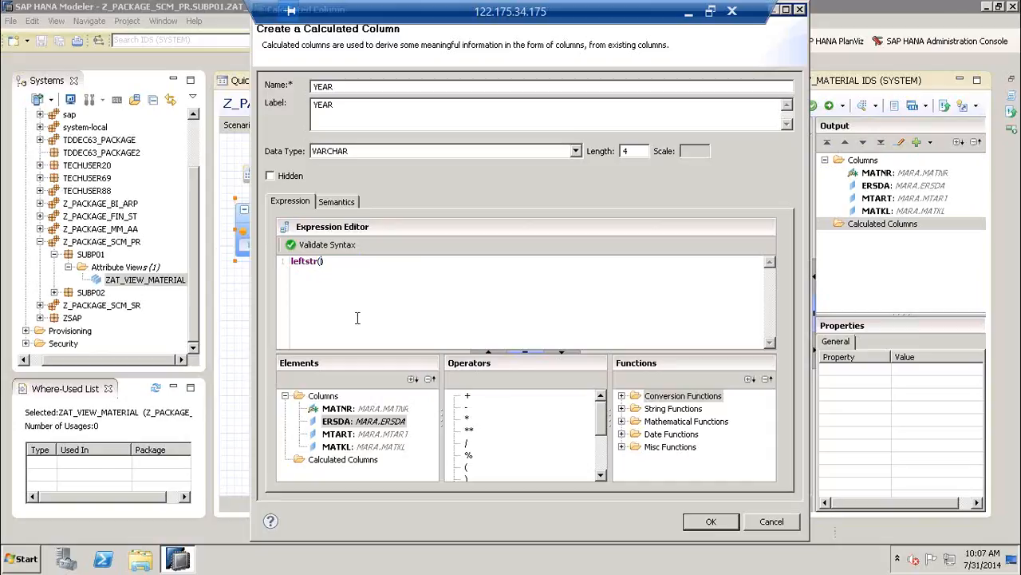
pyautogui.click(360, 423)
pyautogui.doubleClick(360, 423)
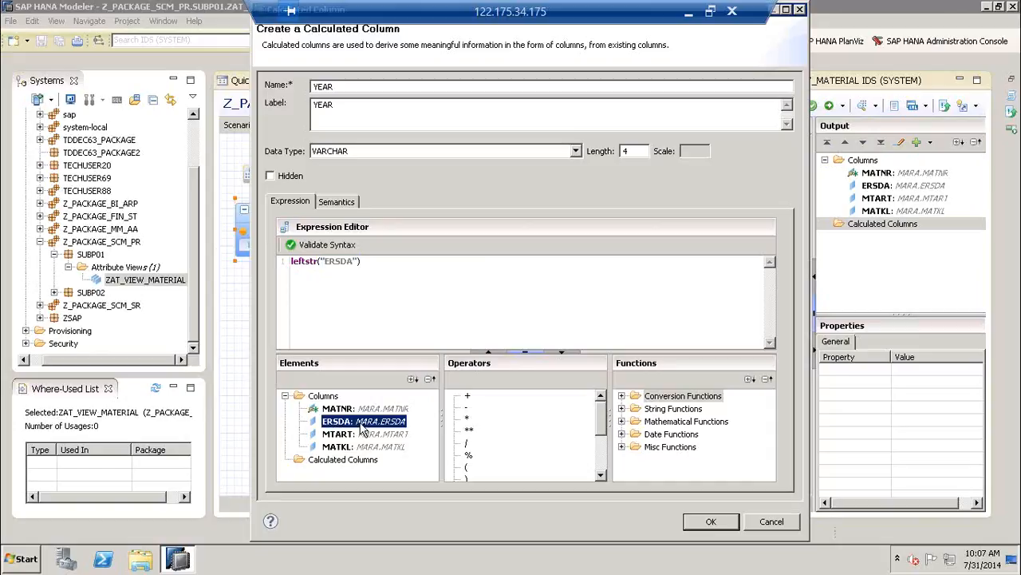
pyautogui.click(354, 262)
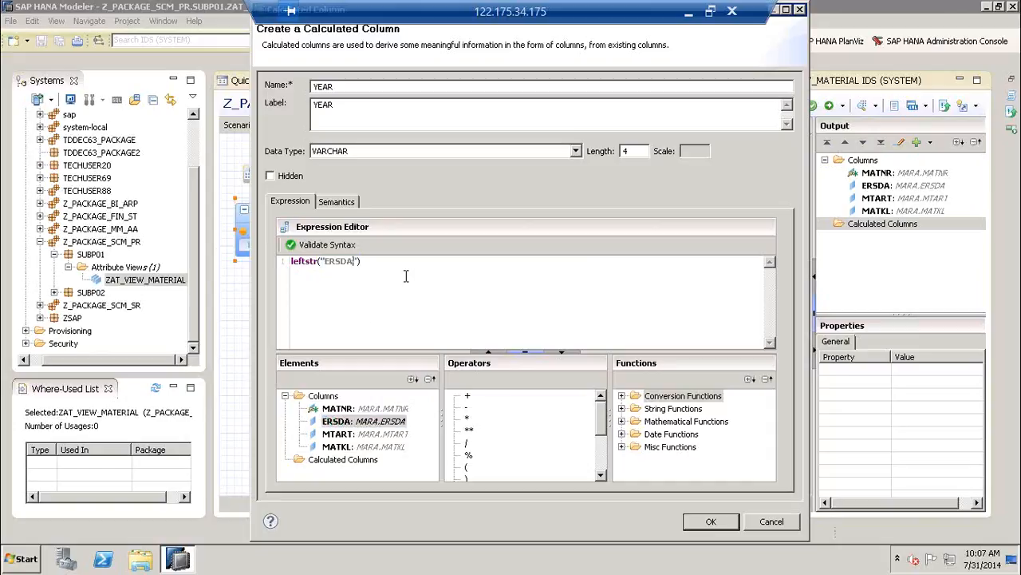
pyautogui.write(',')
pyautogui.write('4')
# Validate the expression's syntax and confirm the new YEAR calculated column
pyautogui.click(314, 250)
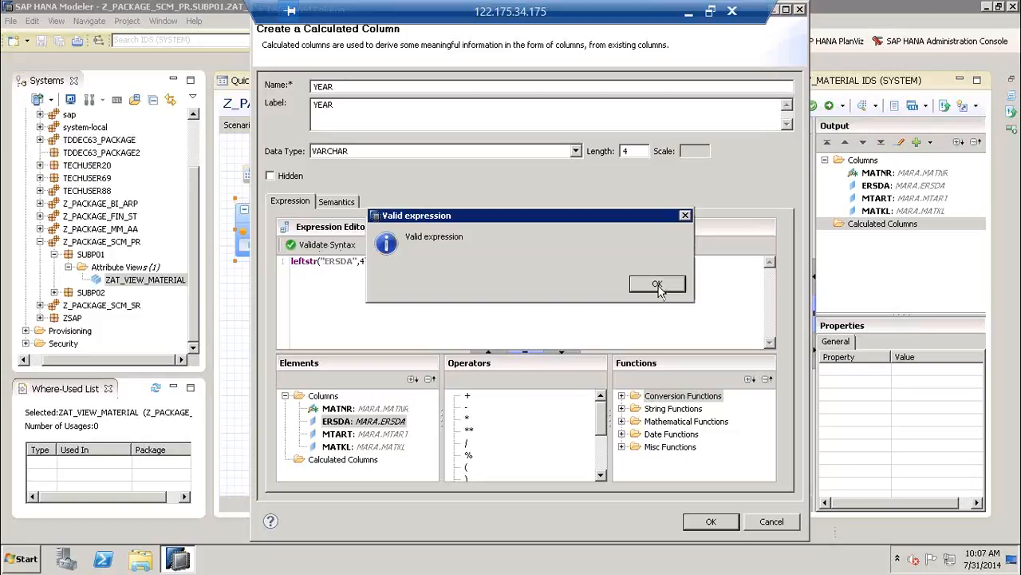
pyautogui.click(660, 285)
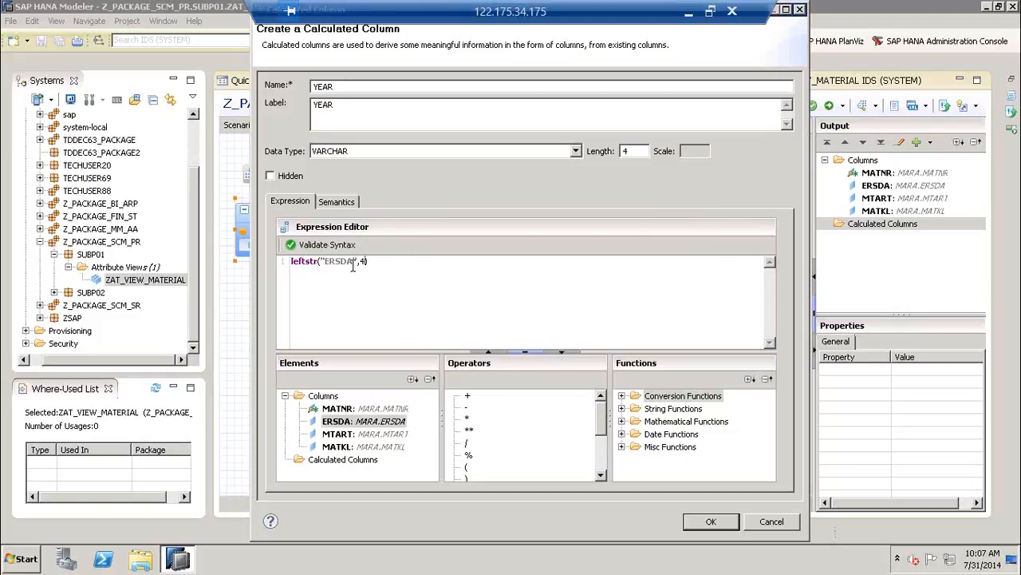
pyautogui.click(315, 244)
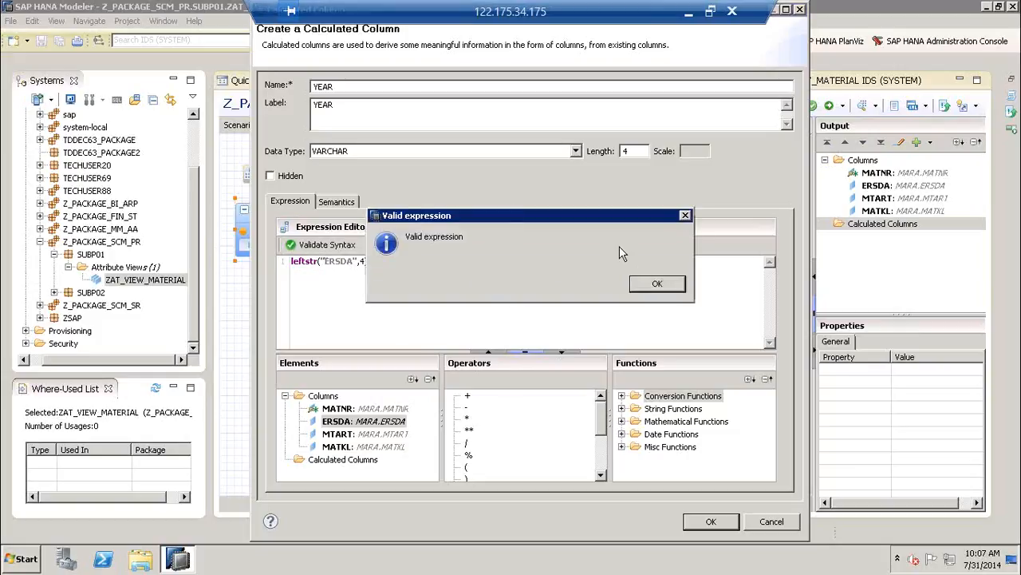
pyautogui.click(648, 284)
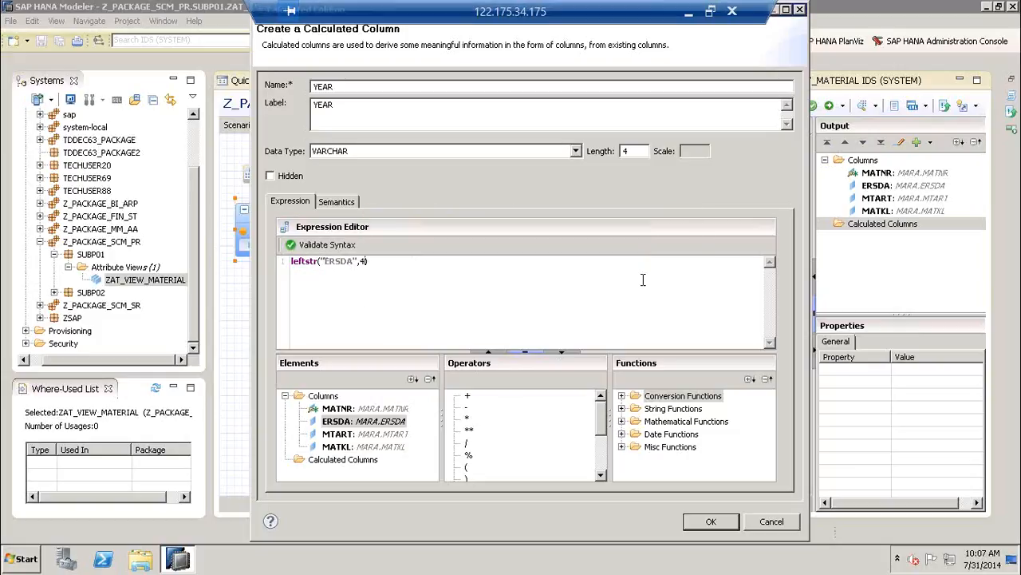
pyautogui.click(703, 525)
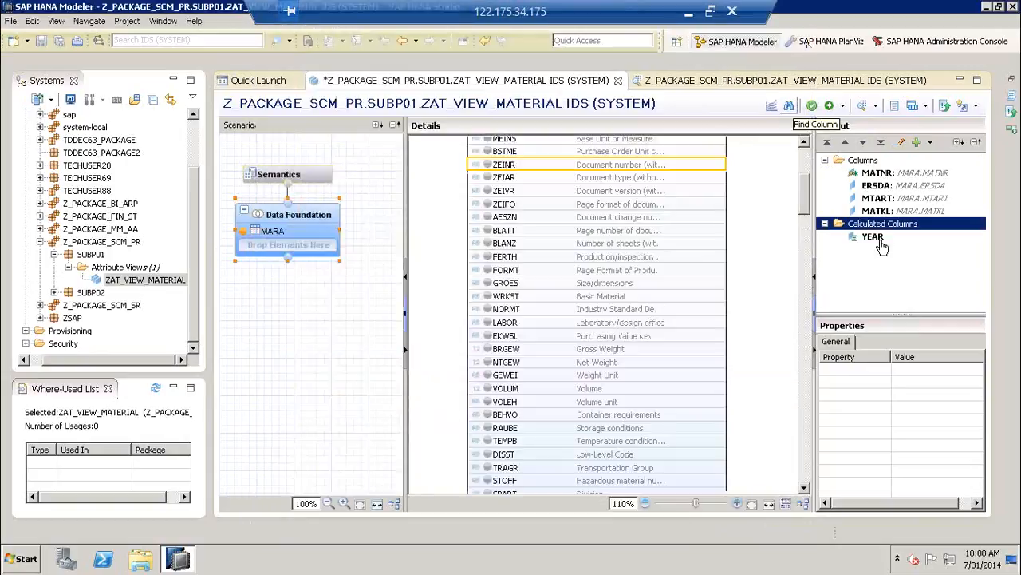
# Review the YEAR column's properties, and save, validate and activate the ZAT_VIEW_MATERIAL attribute view
pyautogui.click(881, 239)
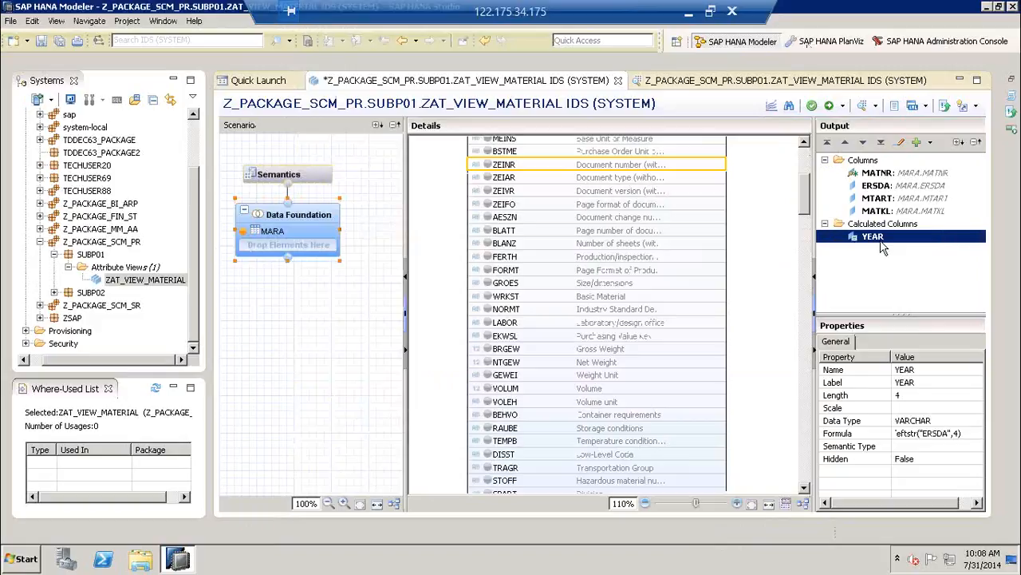
pyautogui.click(811, 106)
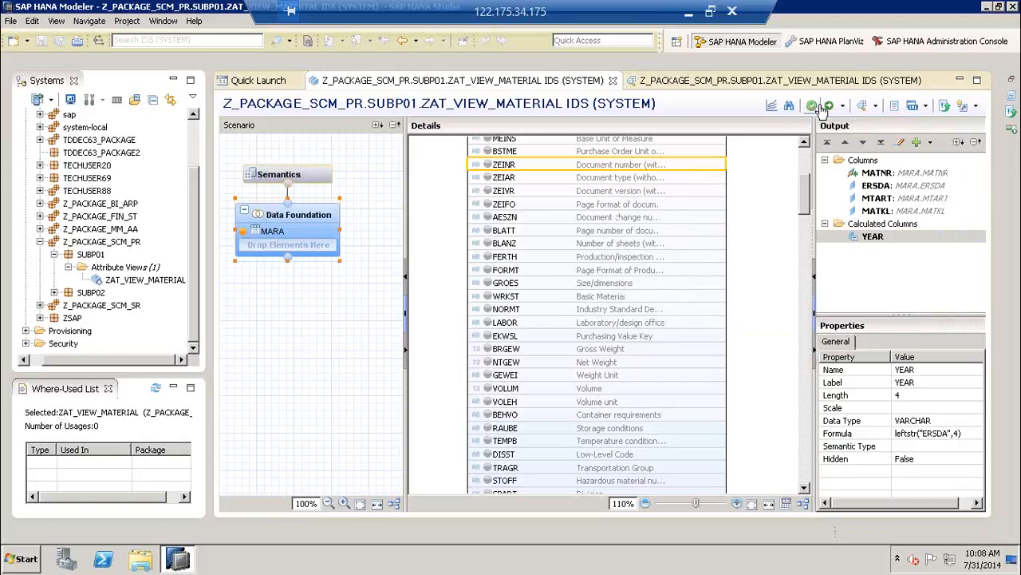
pyautogui.click(829, 106)
# Preview the activated view's data, compare YEAR with ERSDA across the raw data rows, and return to the analysis view
pyautogui.click(860, 107)
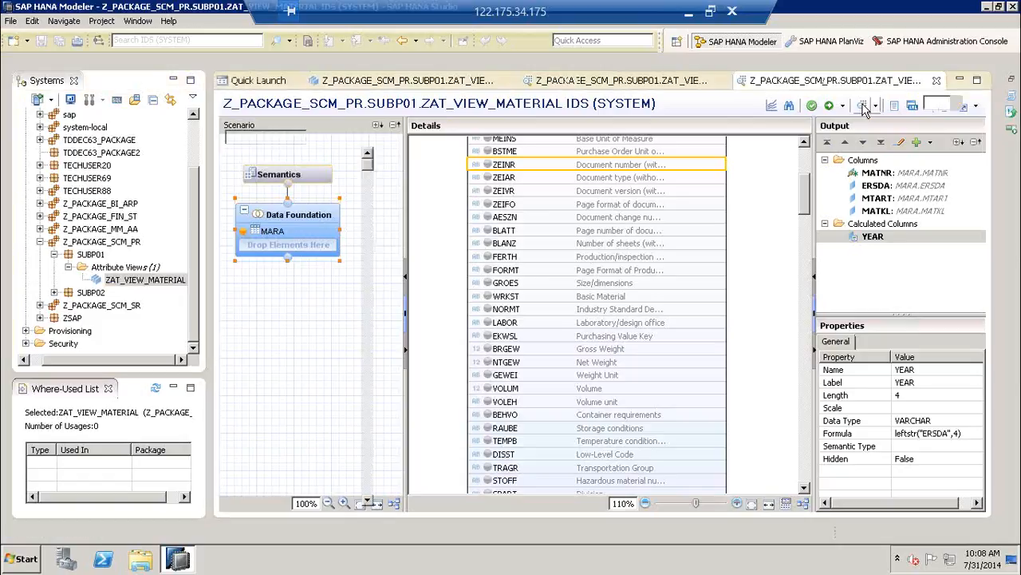
pyautogui.click(279, 217)
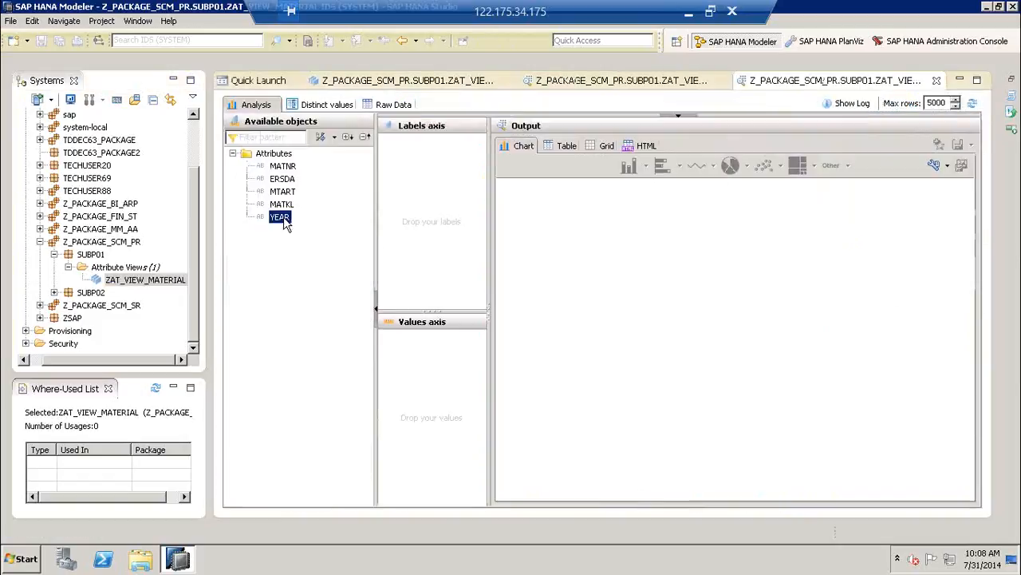
pyautogui.click(392, 107)
pyautogui.click(513, 154)
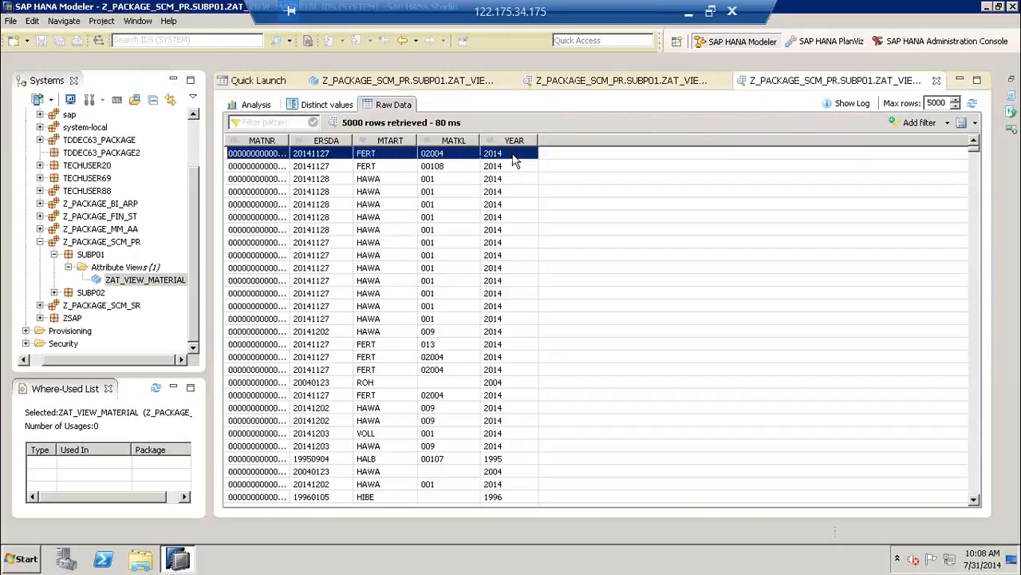
pyautogui.click(514, 460)
pyautogui.scroll(-3, 582, 458)
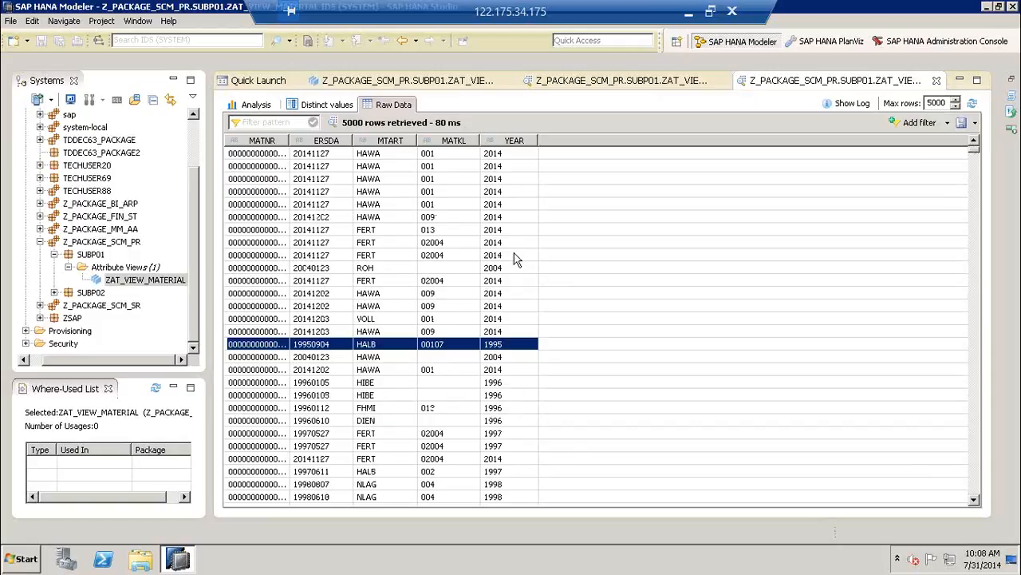
pyautogui.click(254, 106)
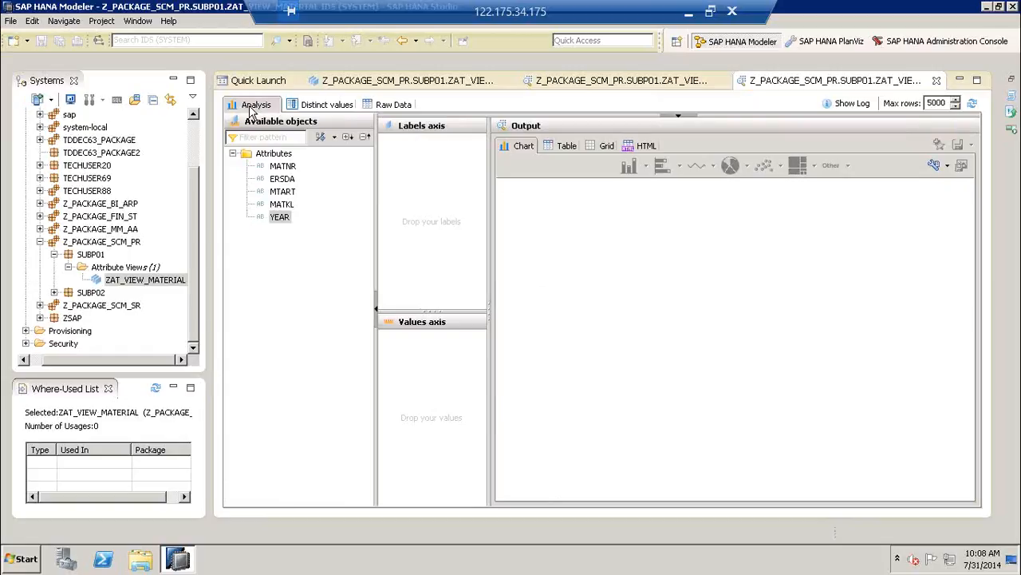
# Chart the count of MATNR by YEAR as horizontal bars and inspect the values for individual years
pyautogui.moveTo(279, 216); pyautogui.dragTo(390, 188)
pyautogui.moveTo(282, 165); pyautogui.dragTo(425, 383)
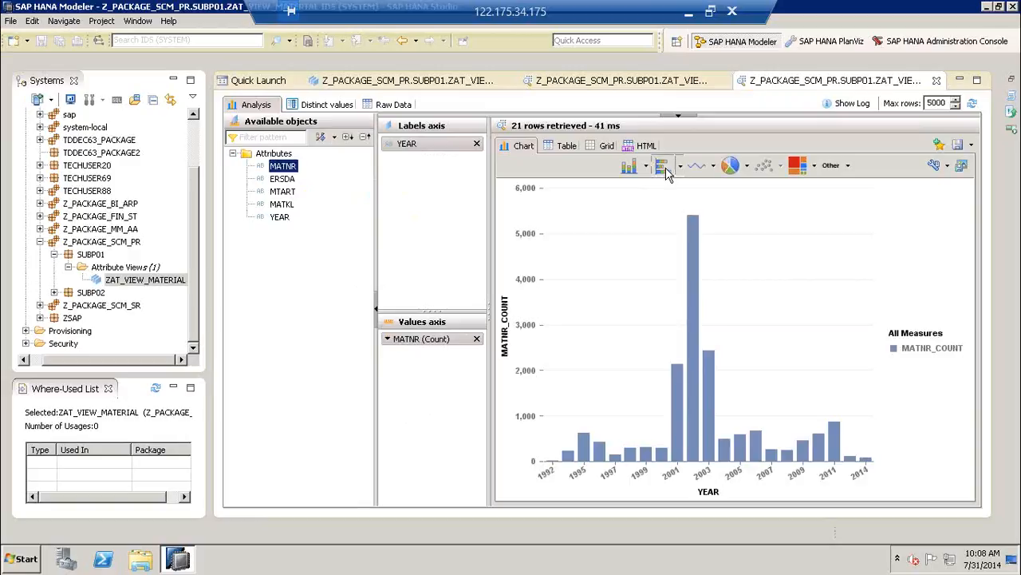
pyautogui.click(666, 169)
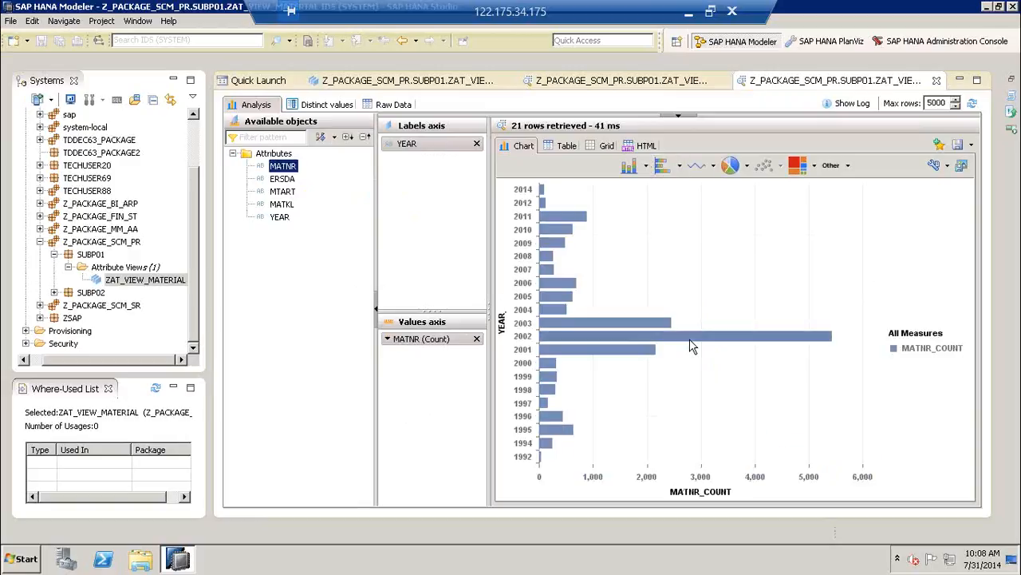
pyautogui.moveTo(757, 346)
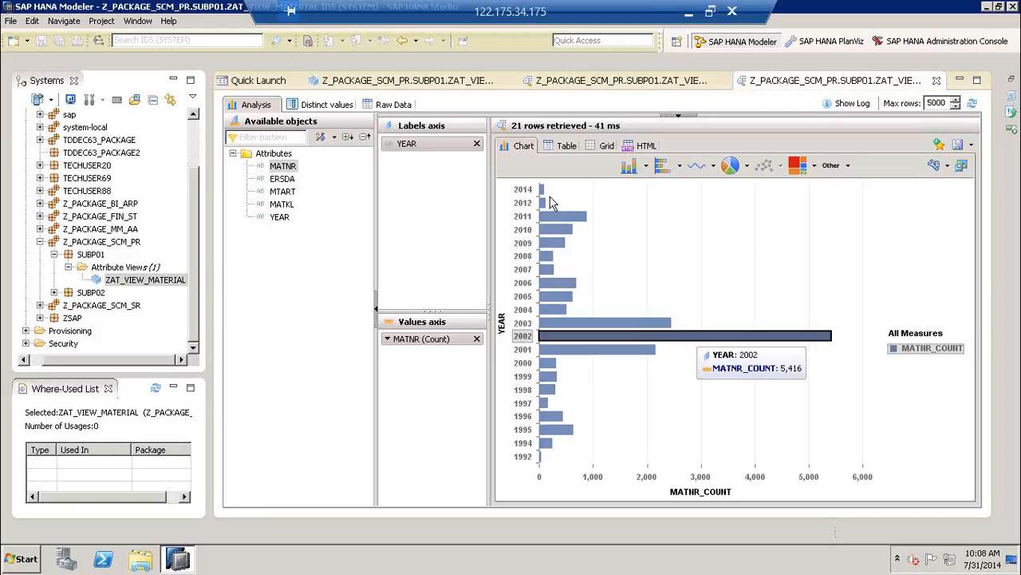
pyautogui.moveTo(541, 191)
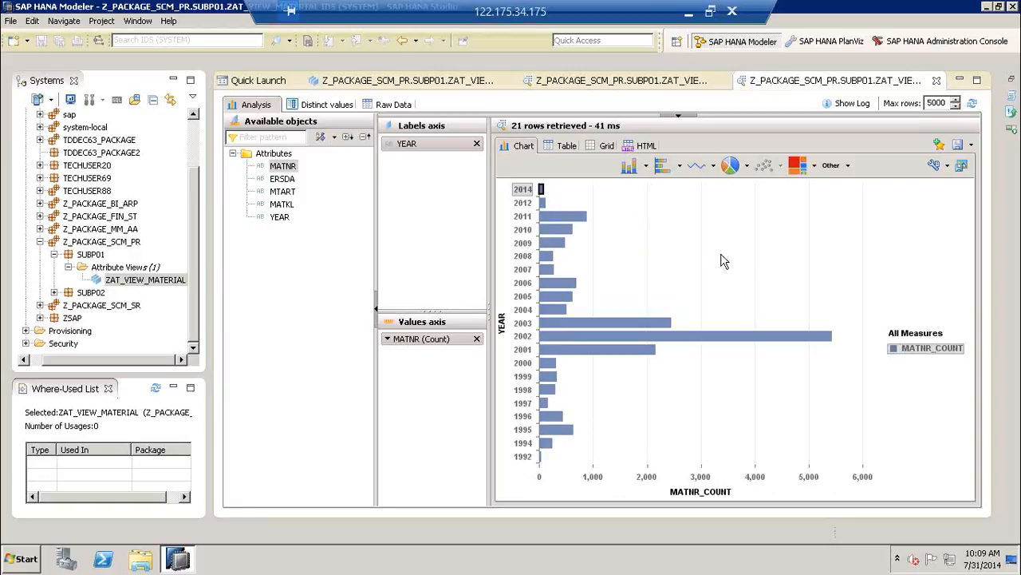
pyautogui.moveTo(787, 347)
# Close both data previews and select the MTART column in the MARA table of the data foundation
pyautogui.click(938, 83)
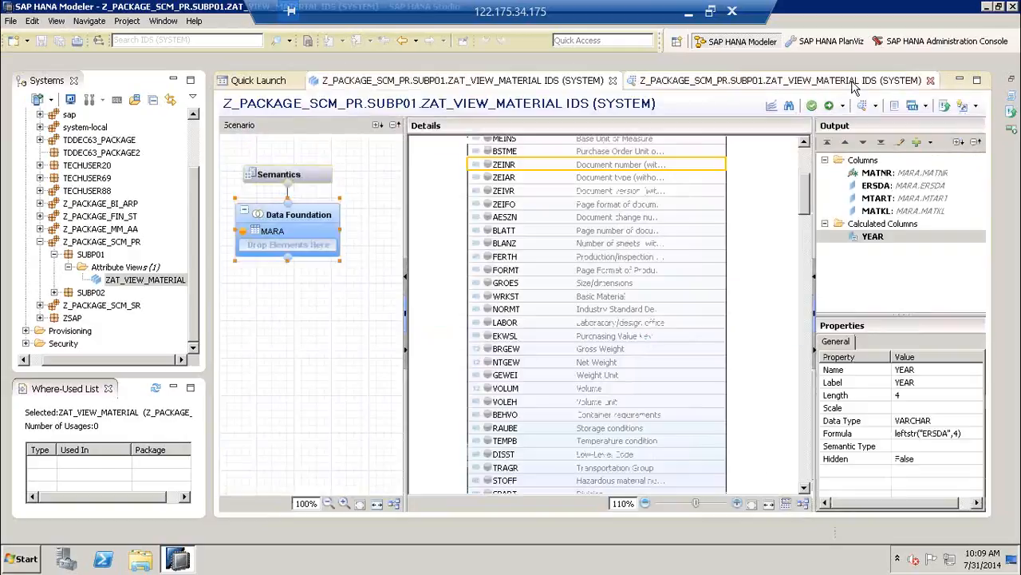
pyautogui.click(931, 82)
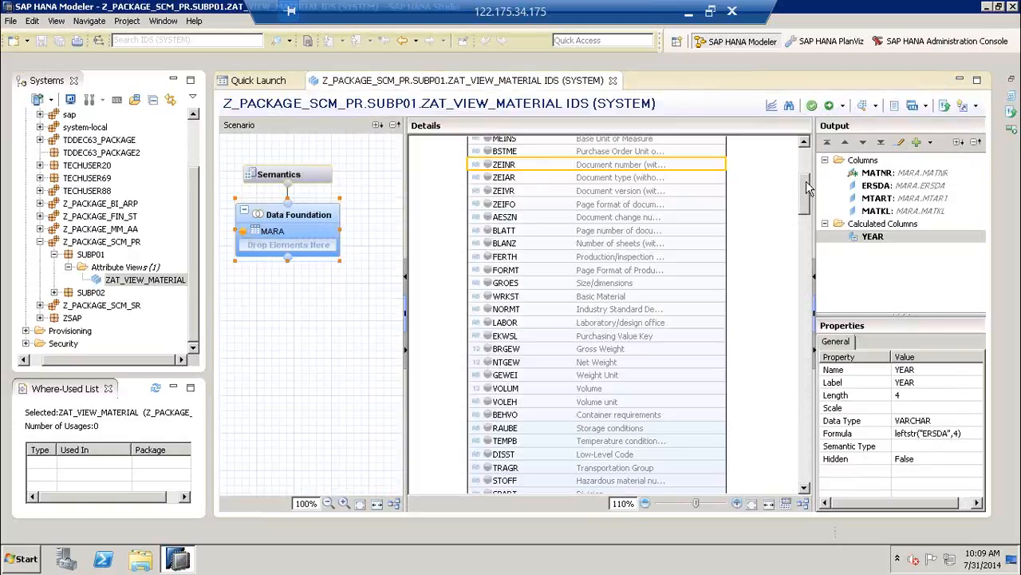
pyautogui.scroll(6, 806, 180)
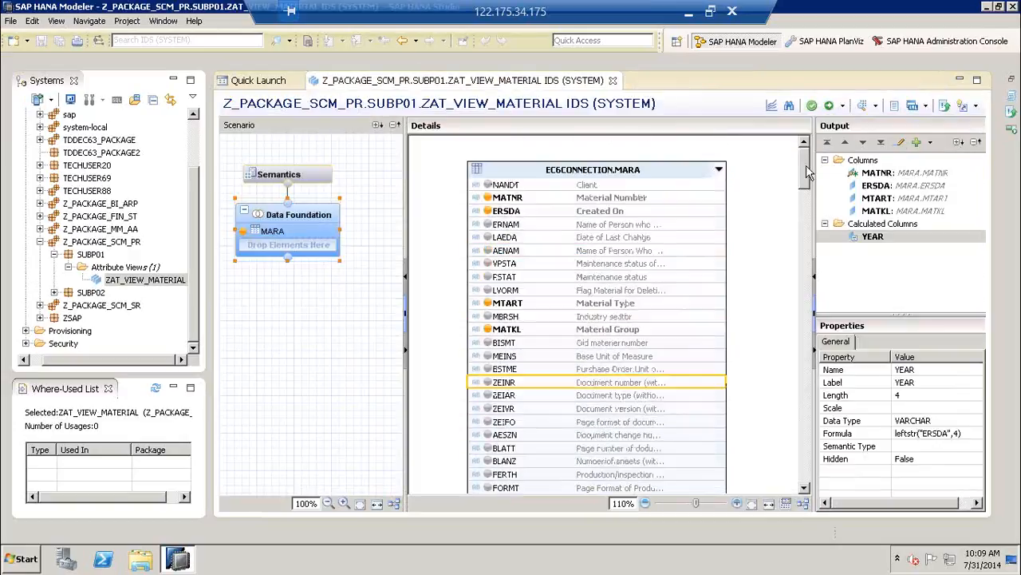
pyautogui.click(509, 306)
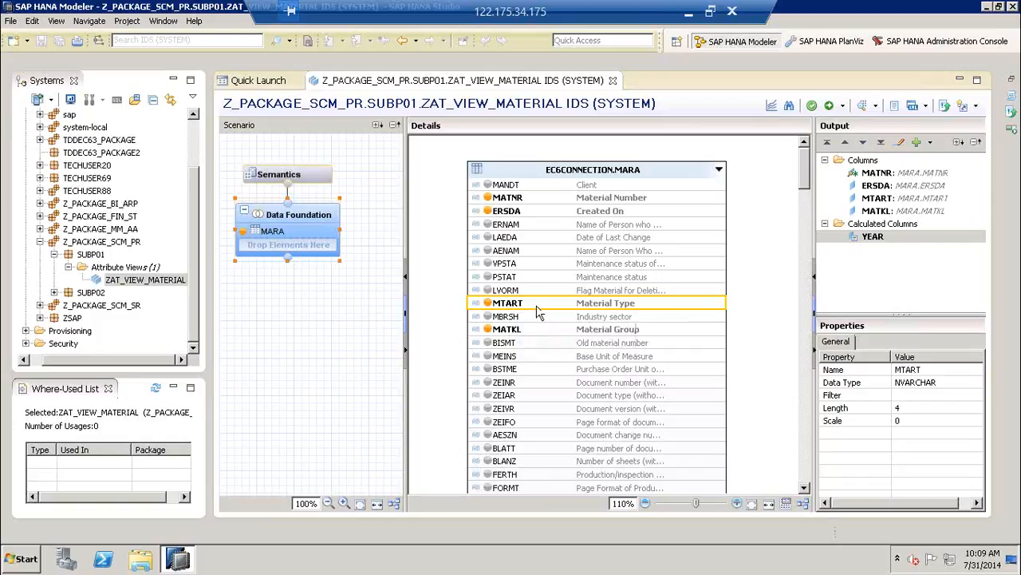
# Rename the MTART column to TYP and the MATKL column to GRP in the view's semantics
pyautogui.click(312, 179)
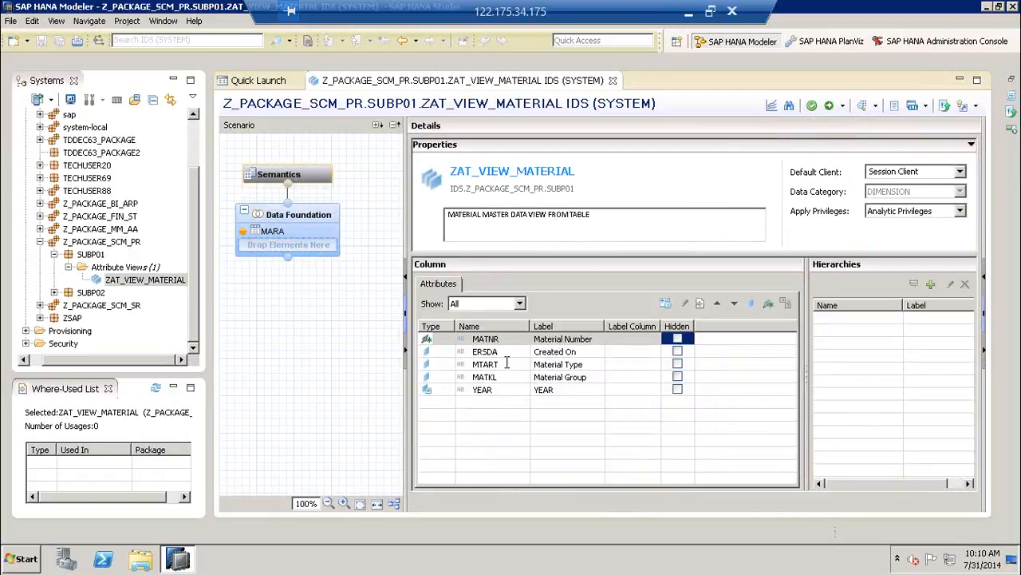
pyautogui.click(505, 364)
pyautogui.click(505, 364)
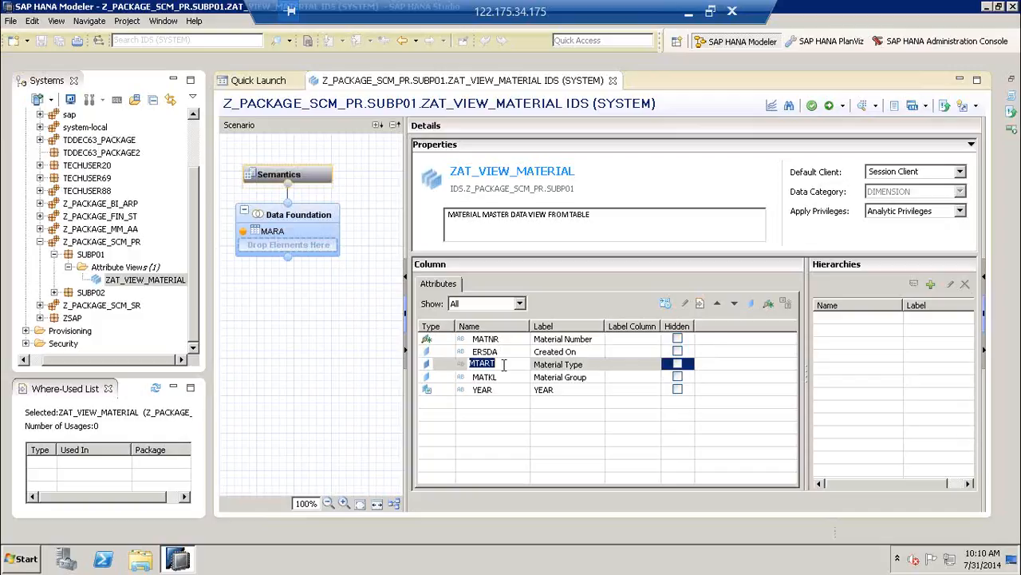
pyautogui.write('TYP')
pyautogui.click(508, 378)
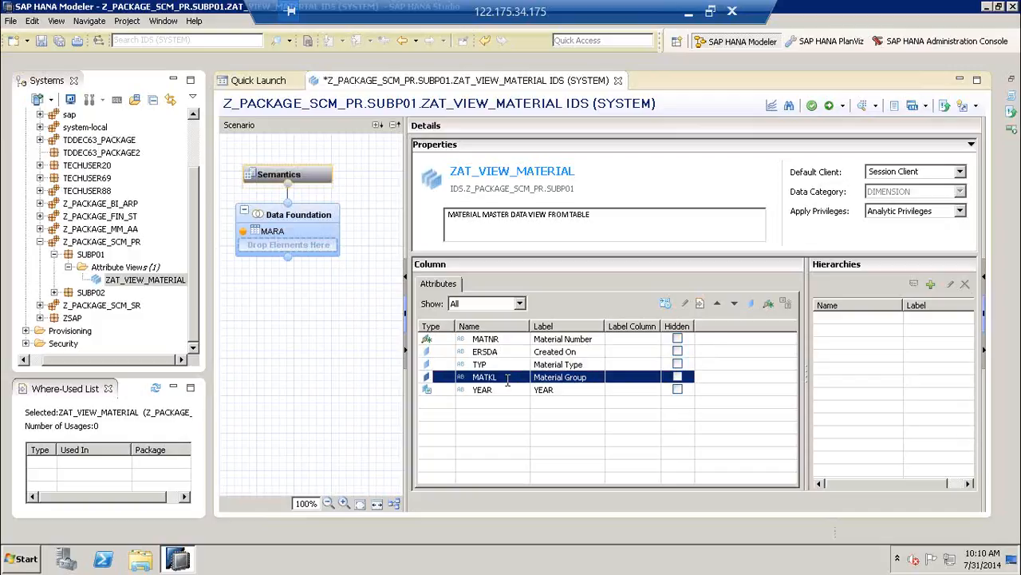
pyautogui.click(508, 378)
pyautogui.write('GRP')
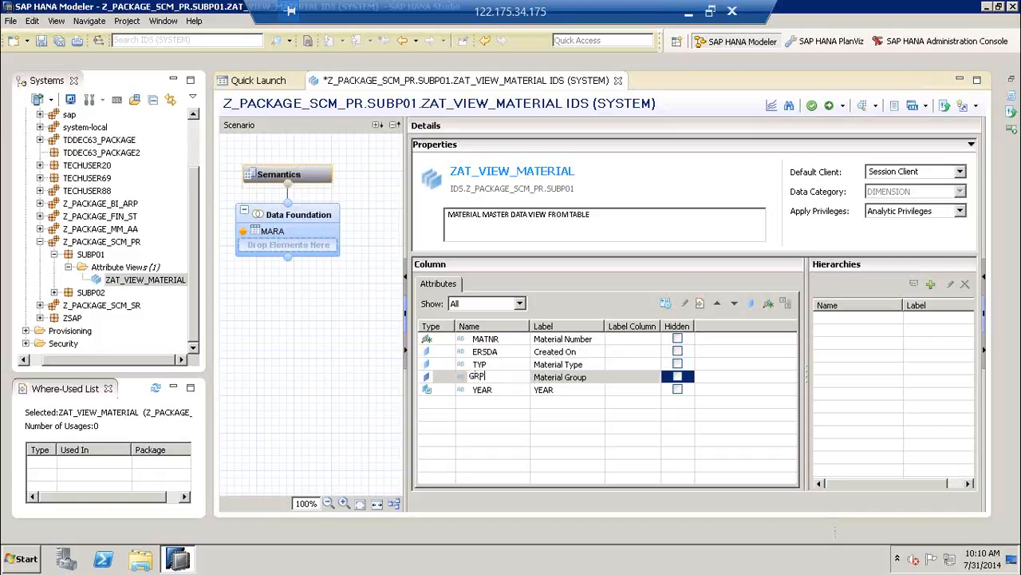
pyautogui.click(549, 438)
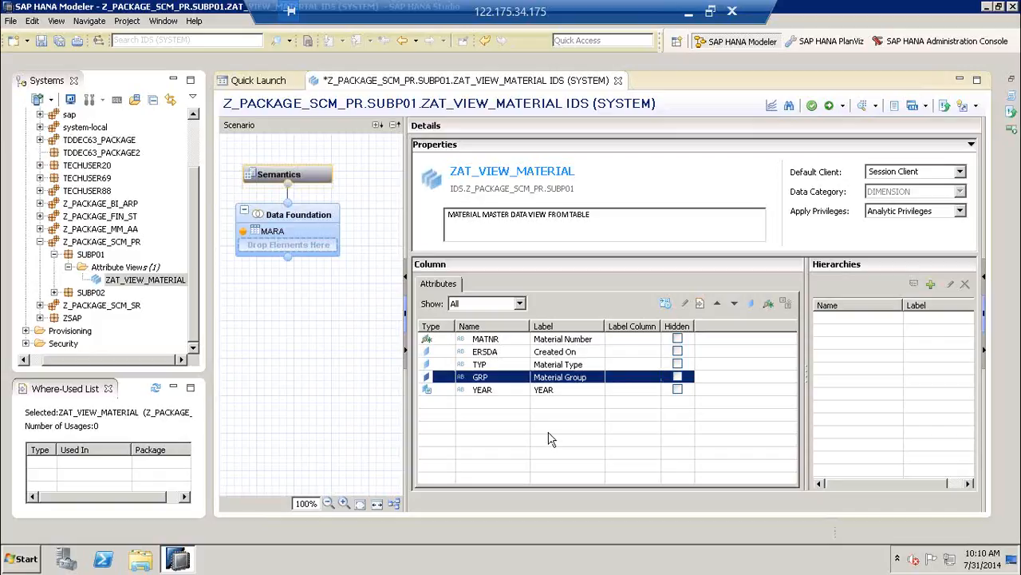
# Rename the ERSDA column to DATE and the MATNR column to MATERIAL
pyautogui.click(504, 352)
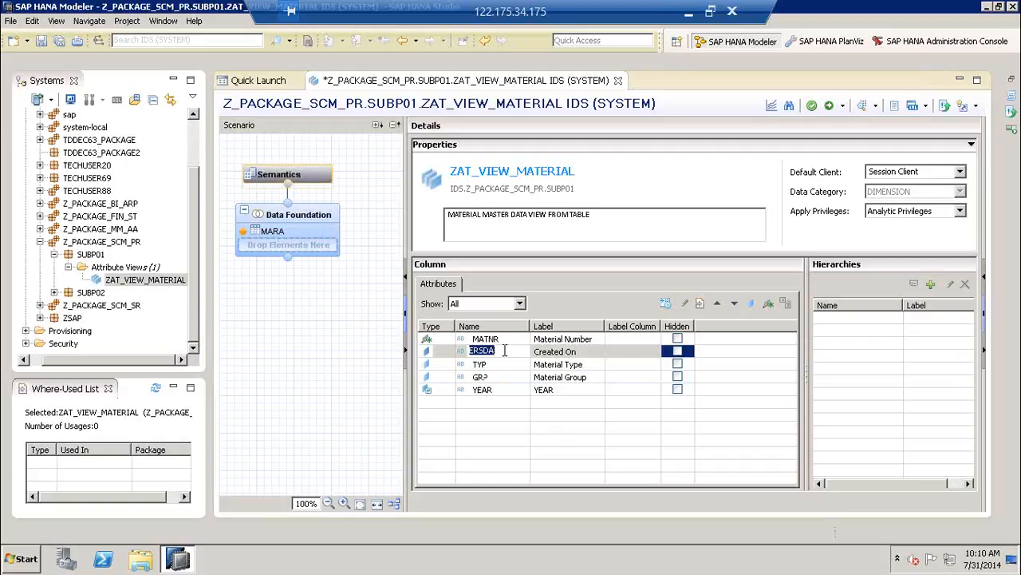
pyautogui.write('DATE')
pyautogui.click(571, 437)
pyautogui.click(506, 339)
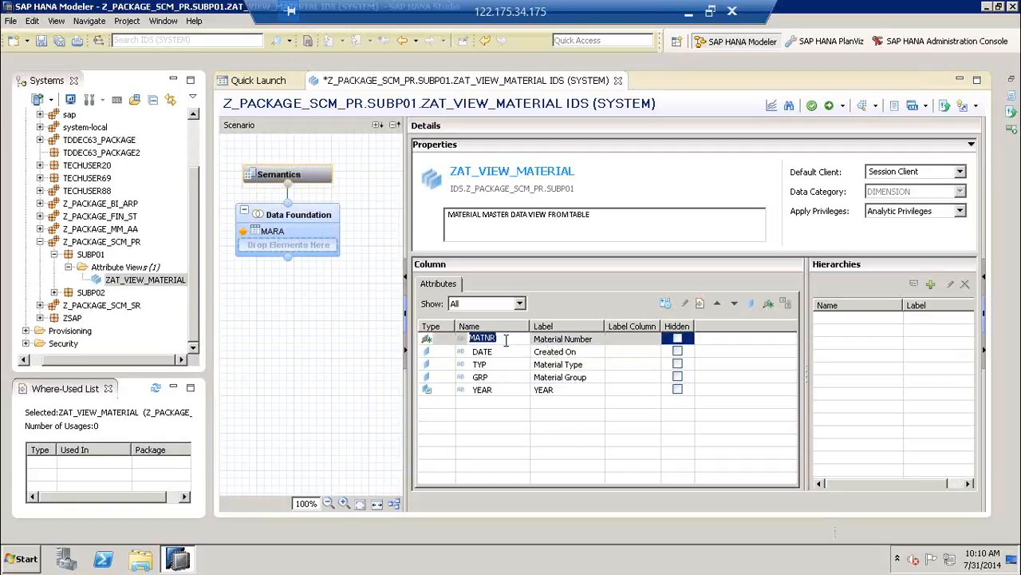
pyautogui.write('MATERIAL')
pyautogui.click(580, 444)
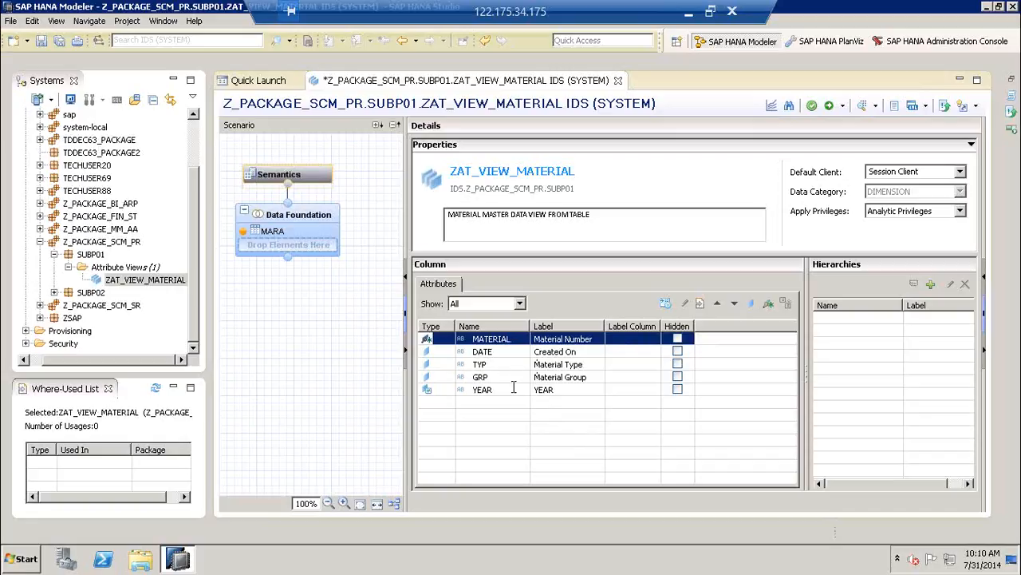
# Save, validate and activate the ZAT_VIEW_MATERIAL view, and check the renamed columns in its raw data preview
pyautogui.click(812, 106)
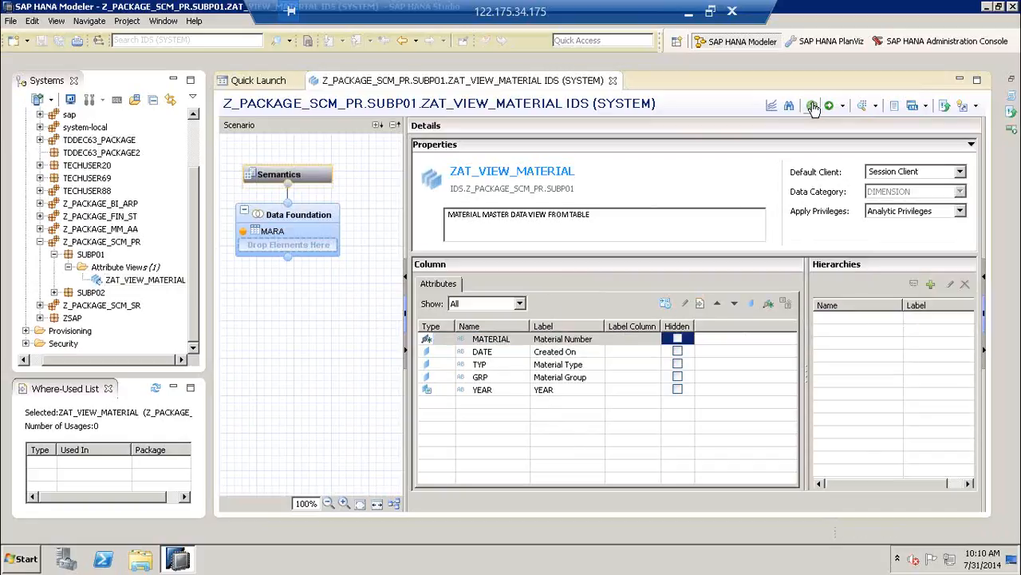
pyautogui.click(830, 108)
pyautogui.click(861, 112)
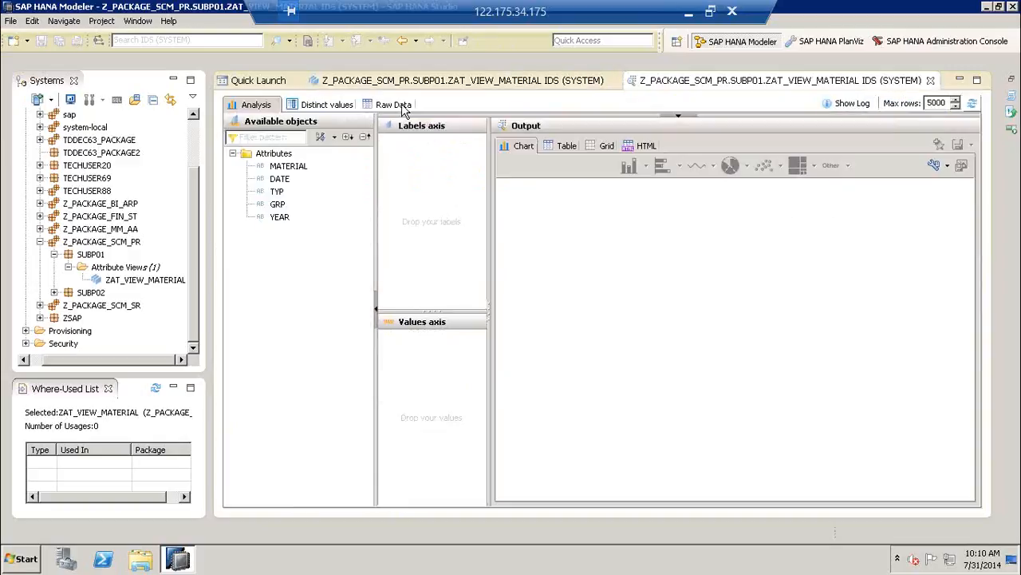
pyautogui.click(382, 107)
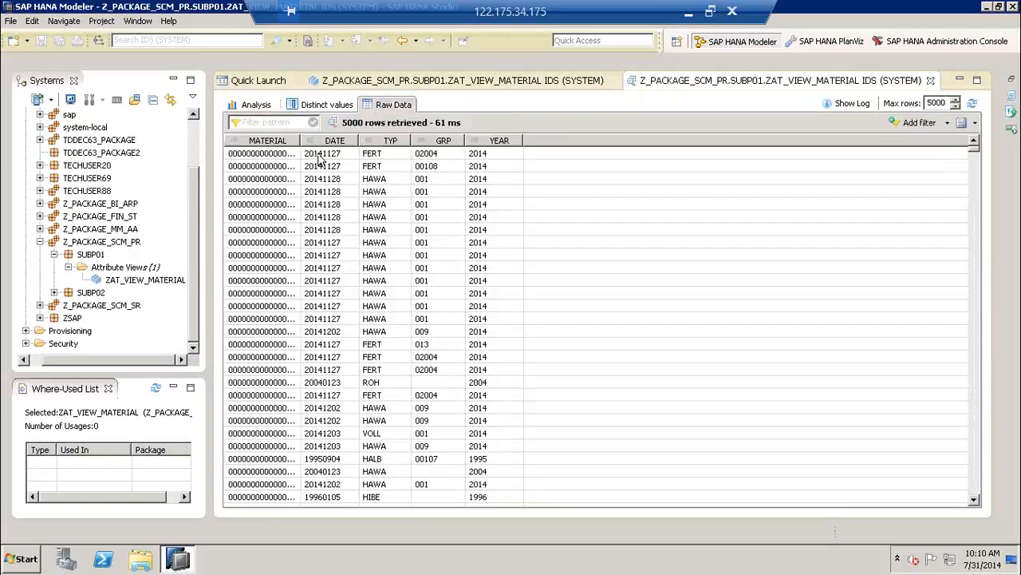
pyautogui.click(321, 155)
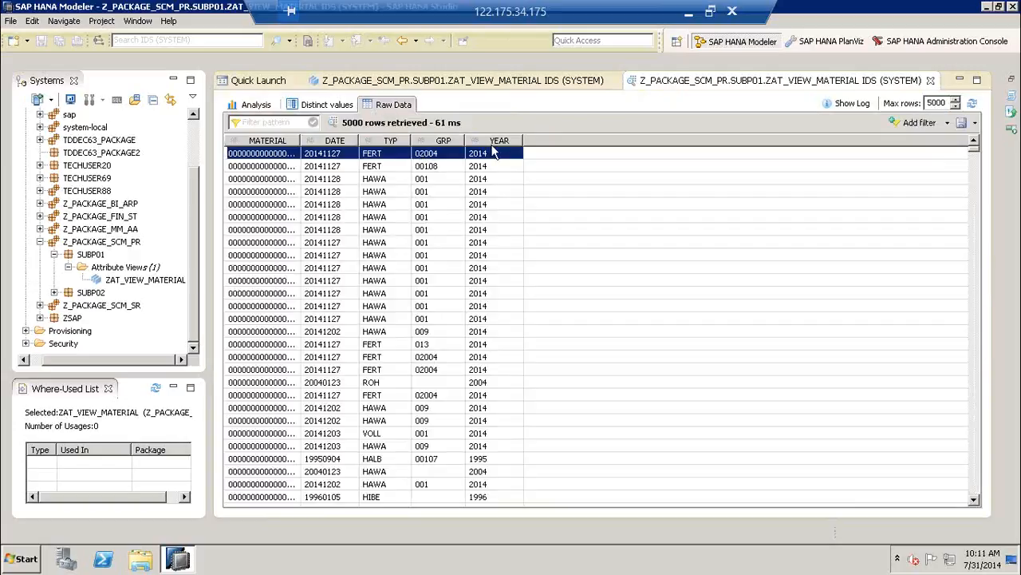
# Chart the count of MATERIAL by YEAR and TYP in the preview's analysis view
pyautogui.click(257, 106)
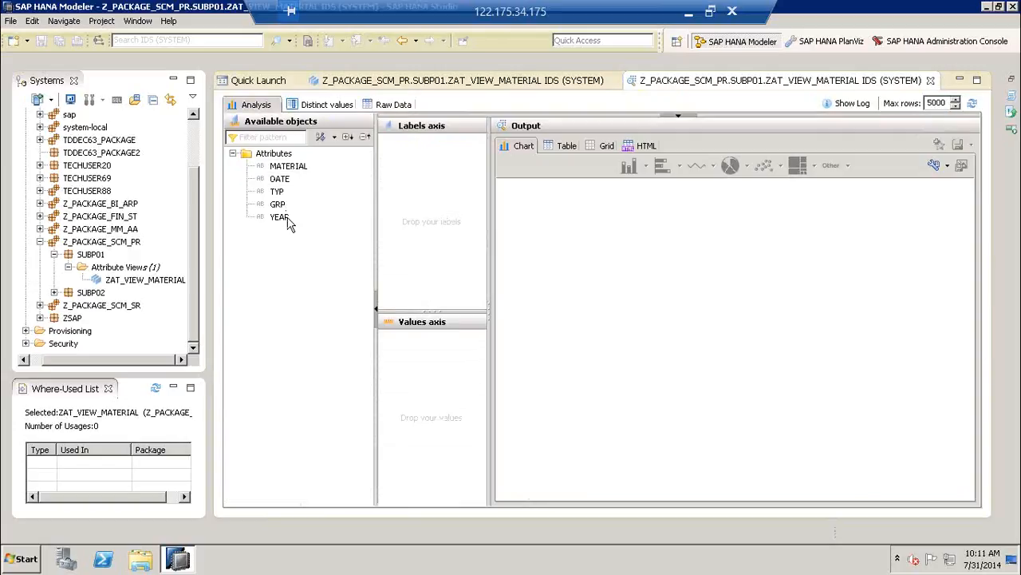
pyautogui.moveTo(283, 219); pyautogui.dragTo(415, 189)
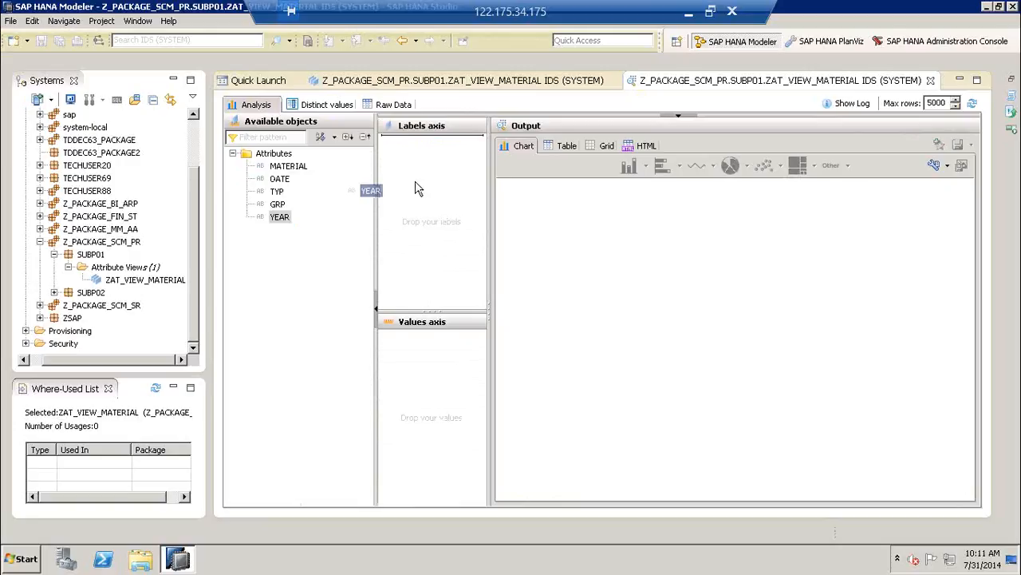
pyautogui.click(289, 167)
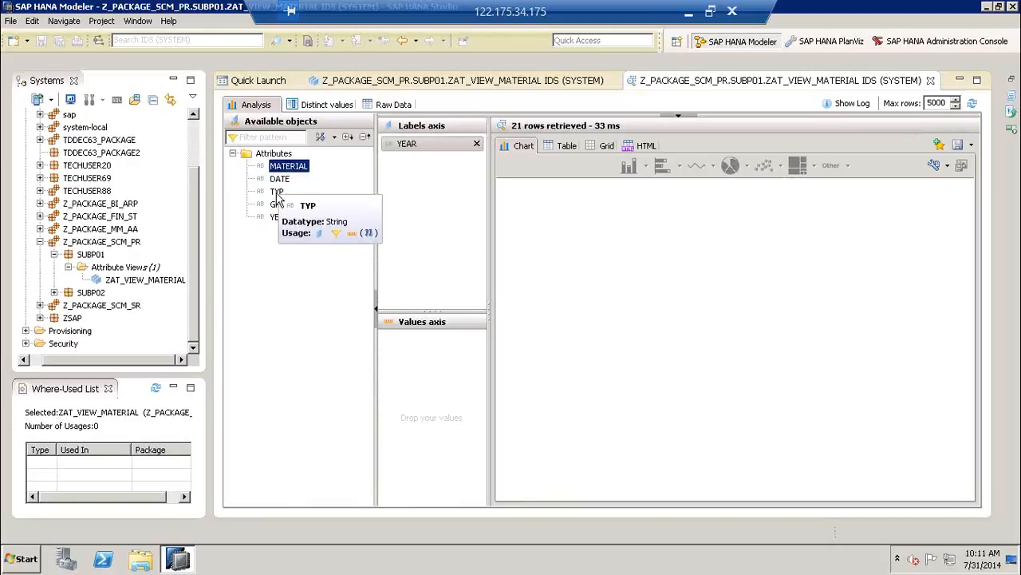
pyautogui.moveTo(278, 193); pyautogui.dragTo(408, 191)
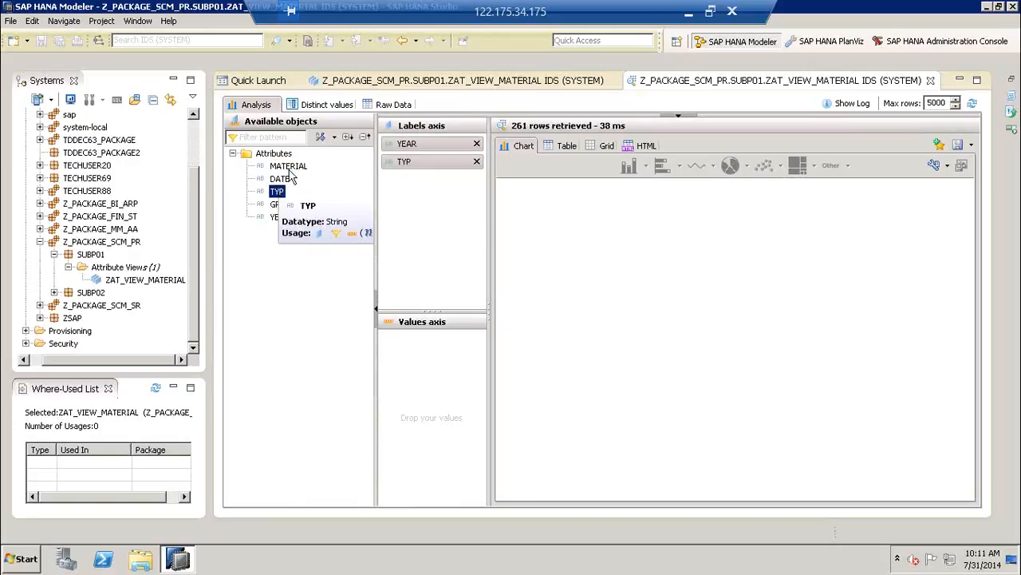
pyautogui.moveTo(289, 166); pyautogui.dragTo(436, 389)
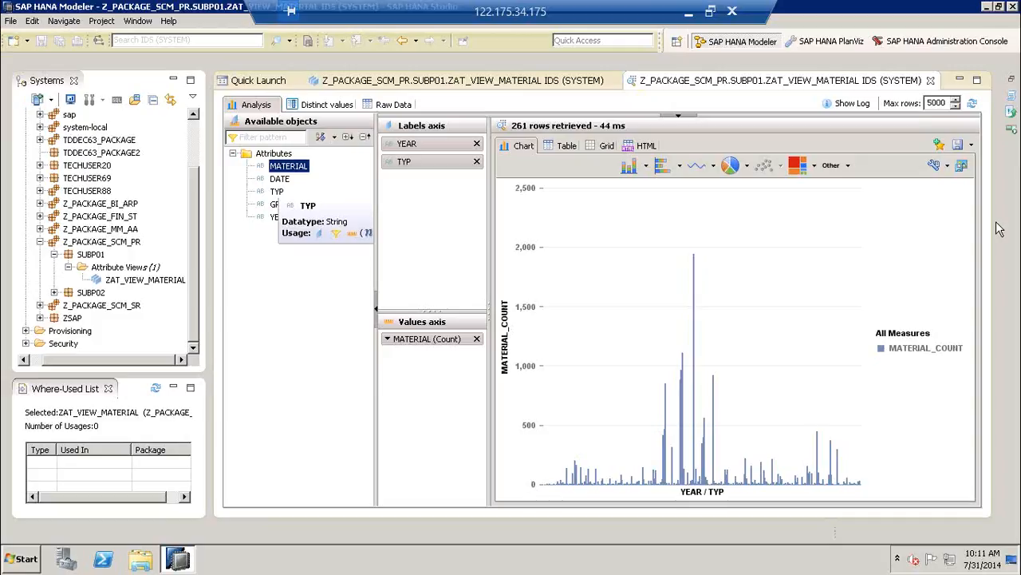
pyautogui.rightClick(963, 227)
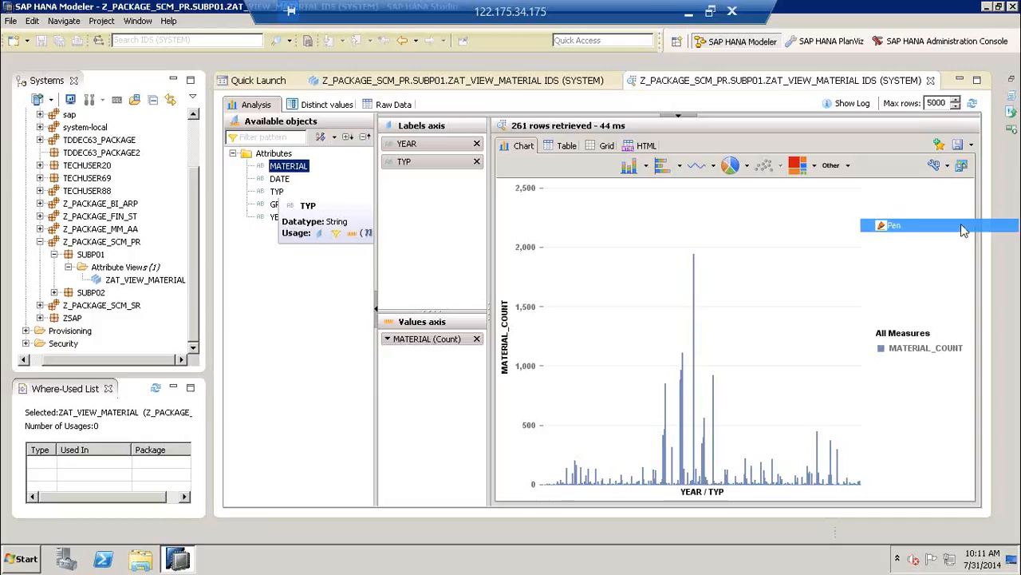
pyautogui.click(963, 226)
pyautogui.moveTo(686, 105)
pyautogui.mouseDown()
pyautogui.moveTo(646, 142)
pyautogui.moveTo(718, 124)
pyautogui.moveTo(724, 94)
pyautogui.mouseUp()
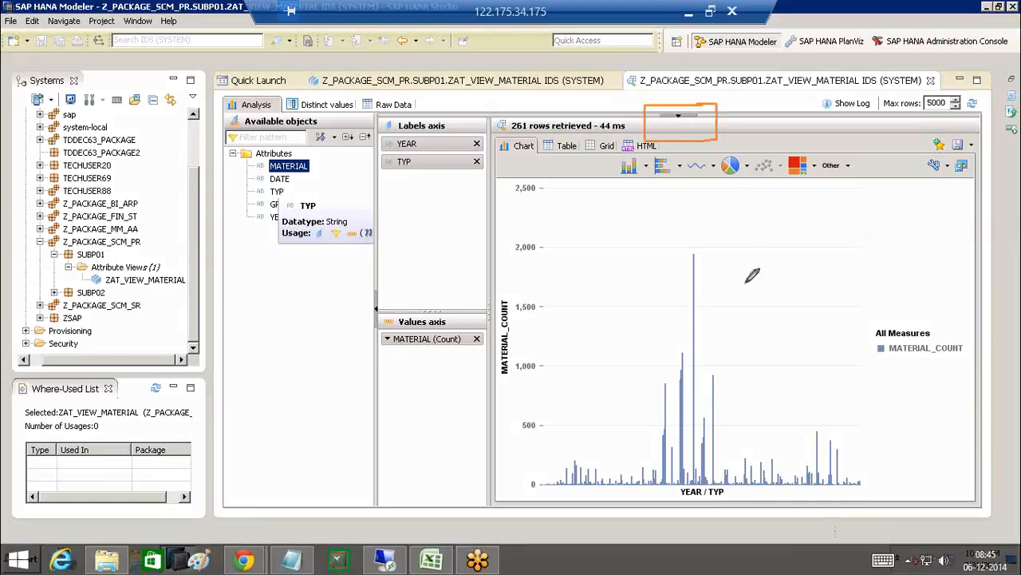
pyautogui.moveTo(746, 283)
pyautogui.mouseDown()
pyautogui.moveTo(699, 143)
pyautogui.moveTo(682, 148)
pyautogui.moveTo(698, 146)
pyautogui.mouseUp()
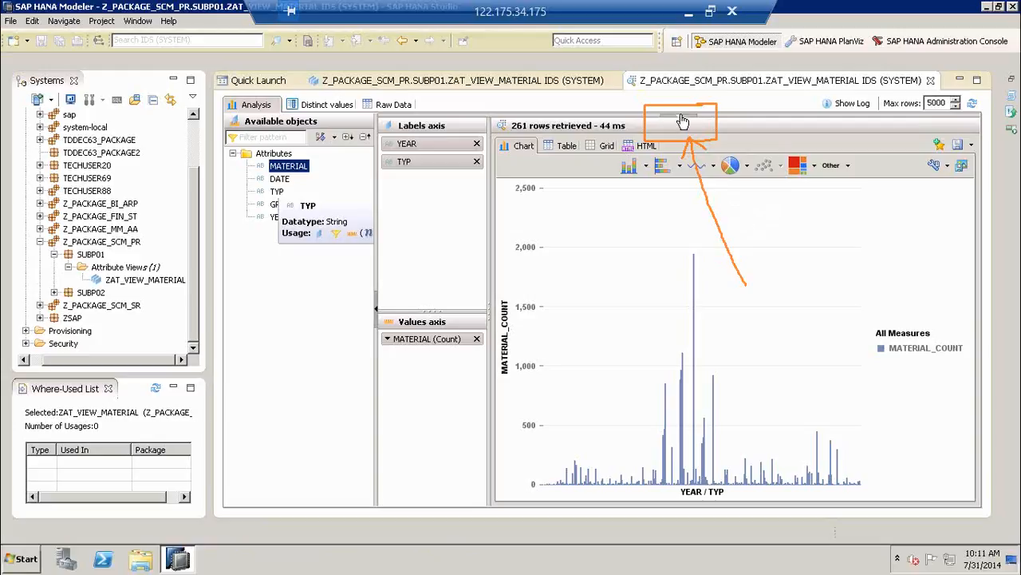
# Expand the filters area of the analysis view and add YEAR as a filter
pyautogui.click(683, 120)
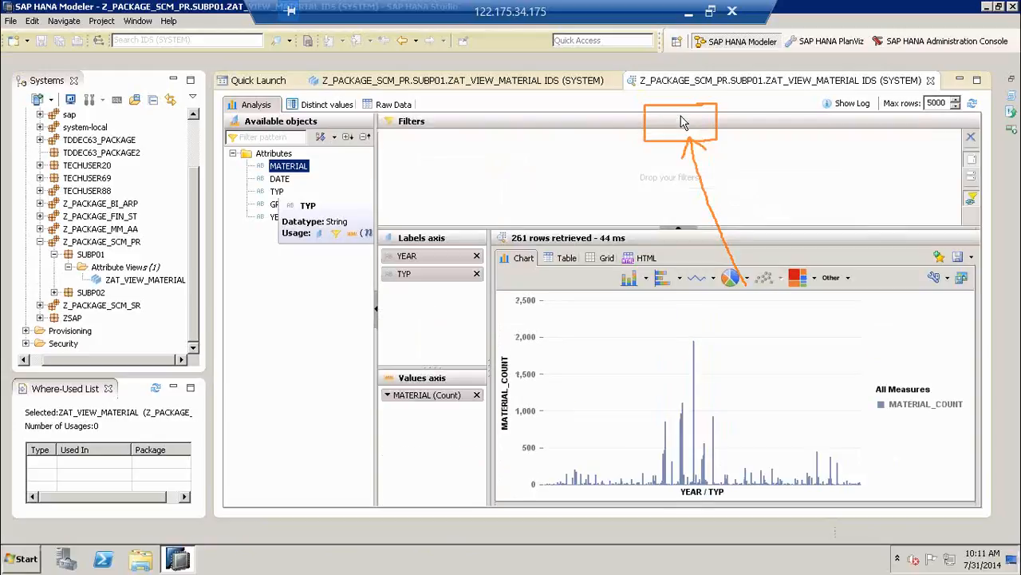
pyautogui.click(677, 225)
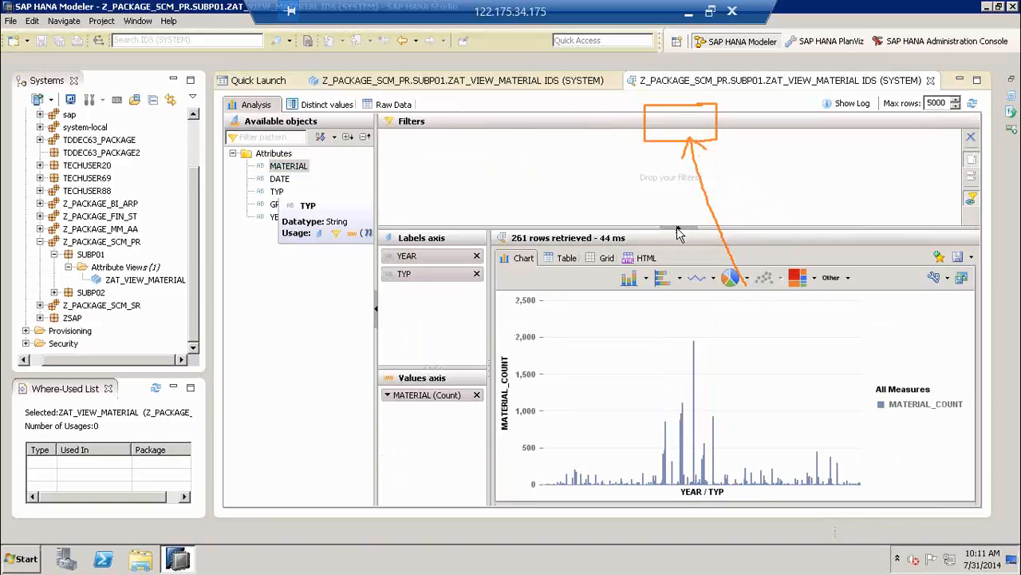
pyautogui.click(677, 233)
pyautogui.click(677, 120)
pyautogui.click(275, 218)
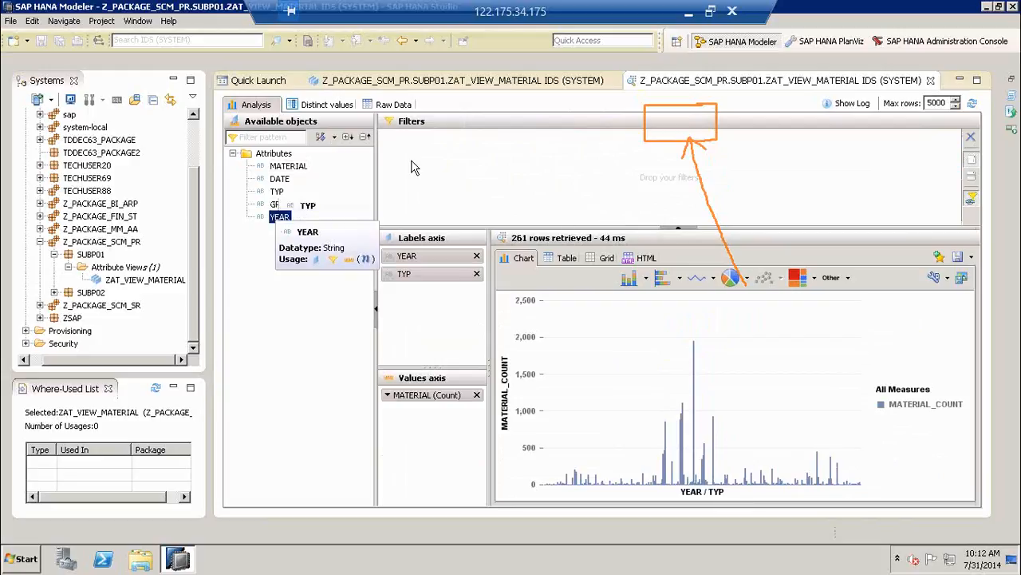
pyautogui.moveTo(275, 218); pyautogui.dragTo(417, 162)
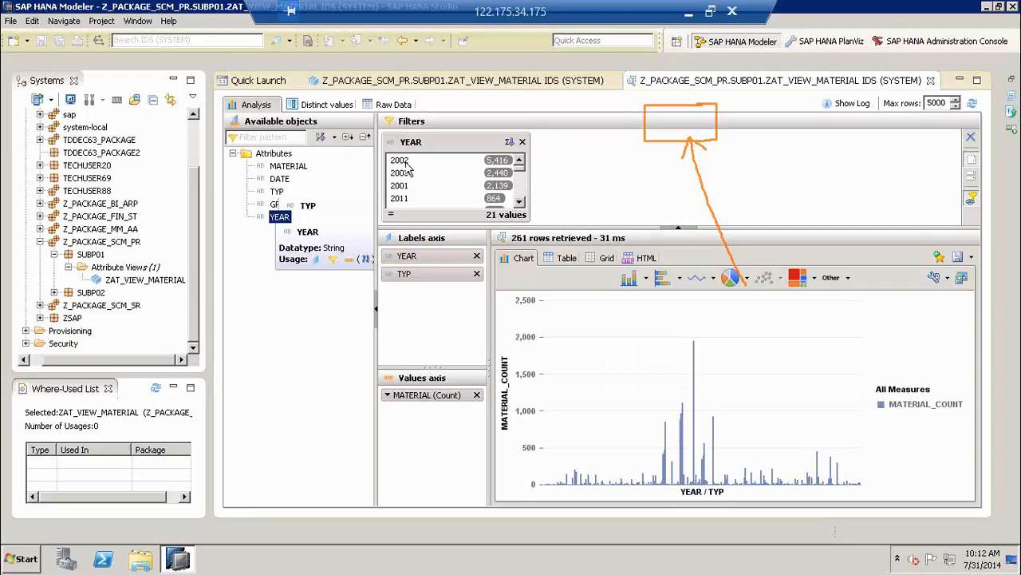
# Restrict the YEAR filter to 2001, 2002 and 2003
pyautogui.click(404, 161)
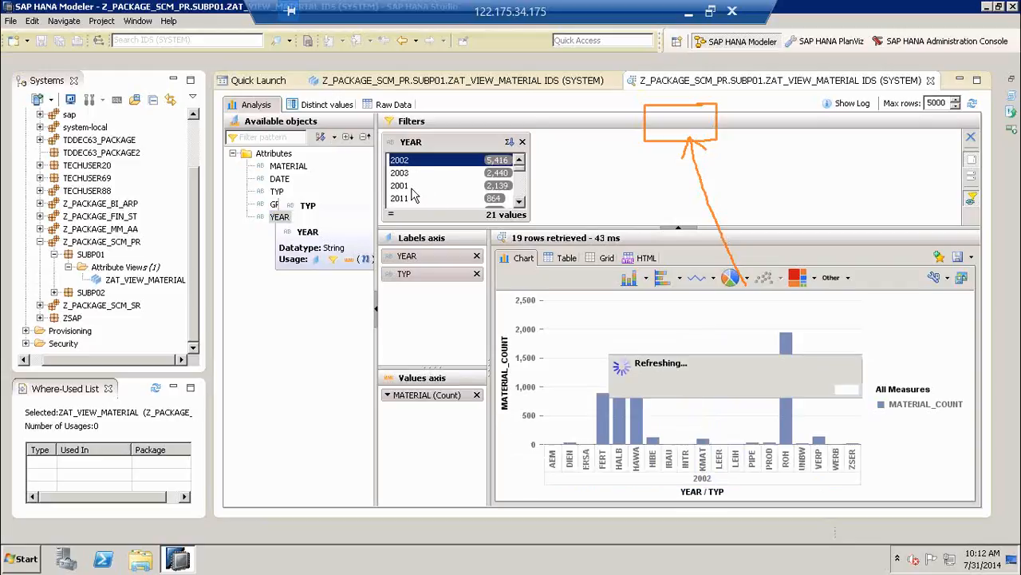
pyautogui.keyDown('ctrl'); pyautogui.click(403, 173); pyautogui.keyUp('ctrl')
pyautogui.keyDown('ctrl'); pyautogui.click(403, 186); pyautogui.keyUp('ctrl')
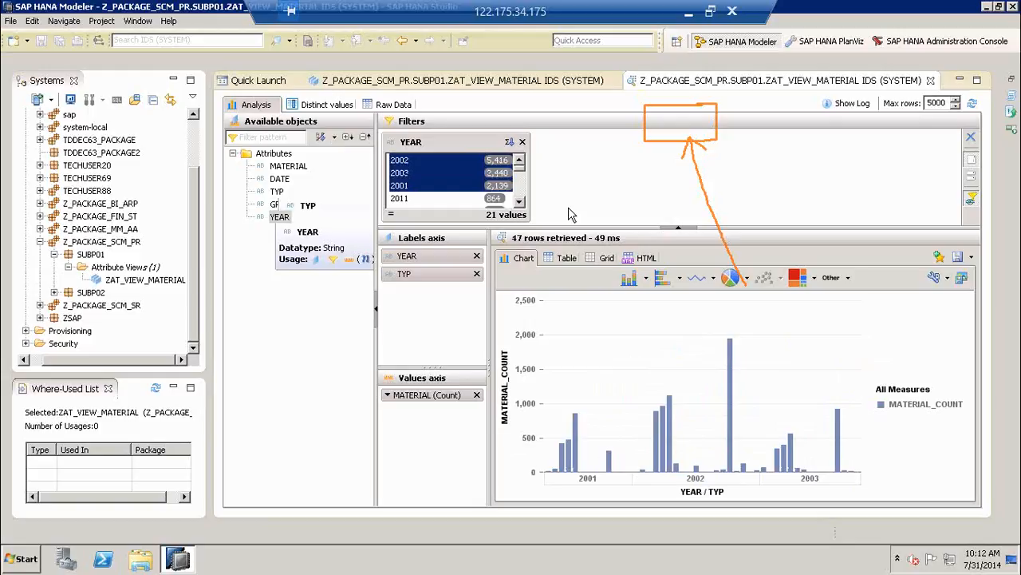
# Add TYP as a second filter in the analysis view and restrict it to the value PROD
pyautogui.click(276, 192)
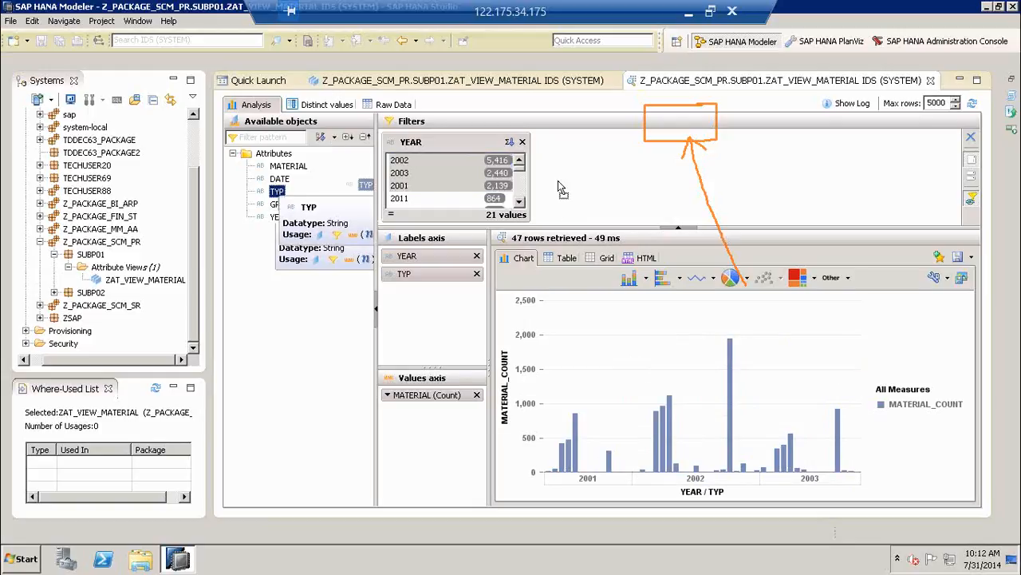
pyautogui.moveTo(561, 188); pyautogui.dragTo(562, 189)
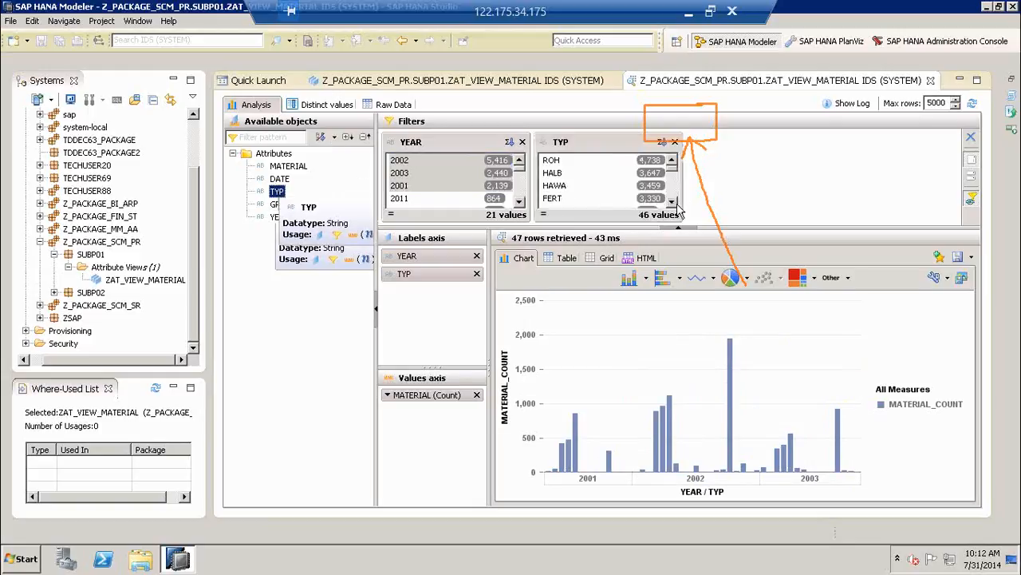
pyautogui.click(672, 203)
pyautogui.click(672, 203)
pyautogui.click(672, 203)
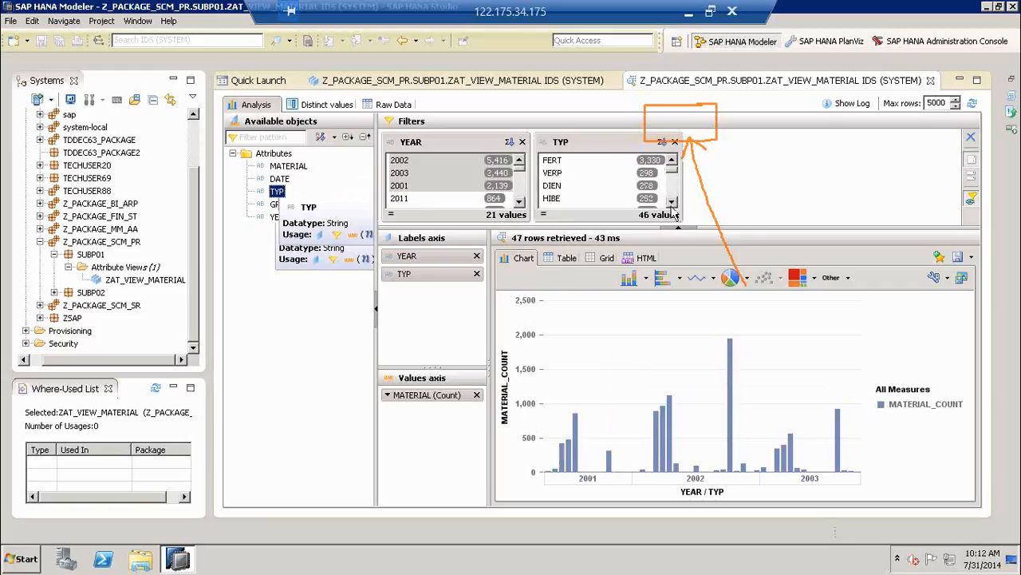
pyautogui.click(672, 203)
pyautogui.click(672, 203)
pyautogui.click(672, 203)
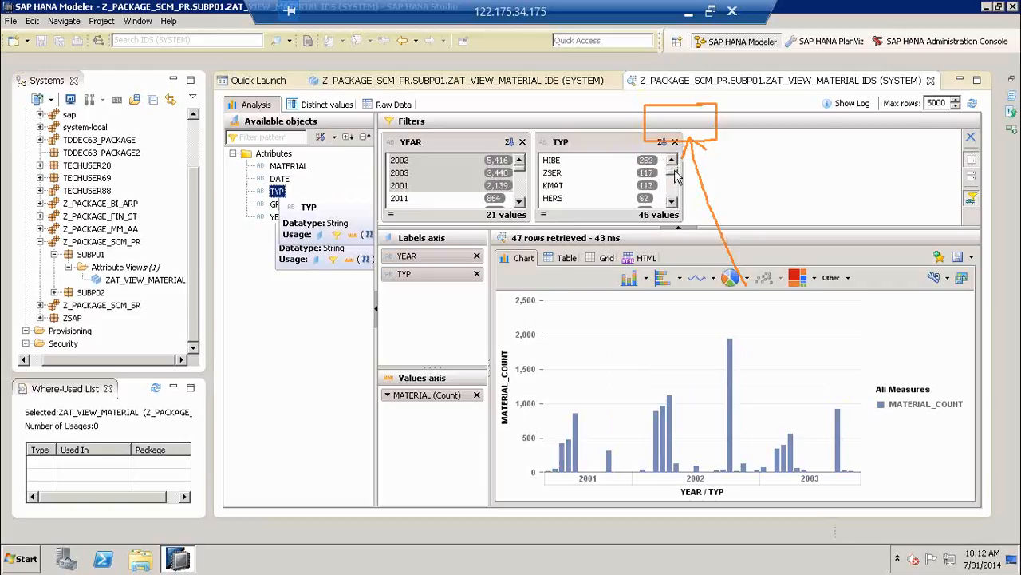
pyautogui.click(672, 202)
pyautogui.click(672, 203)
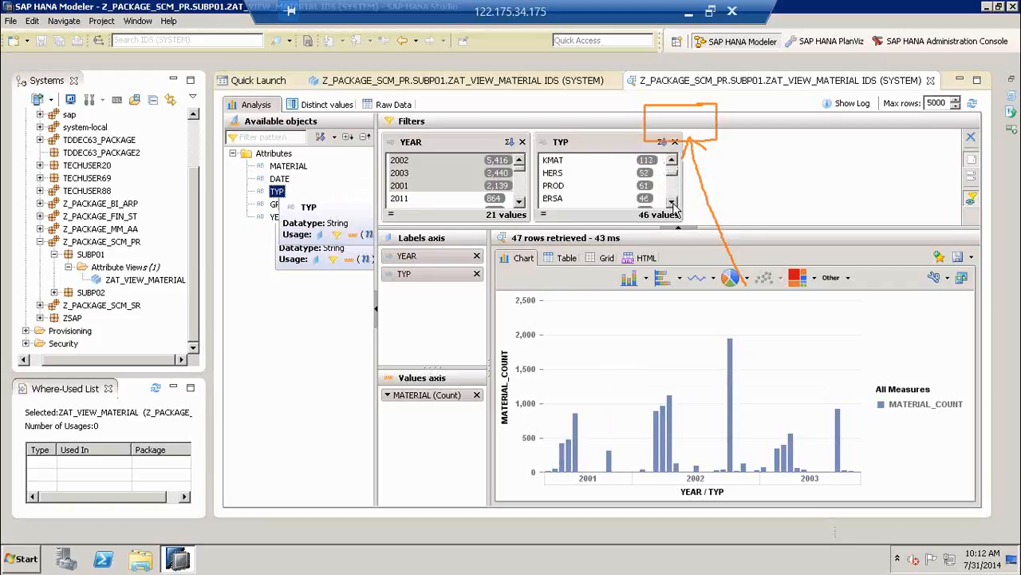
pyautogui.click(570, 188)
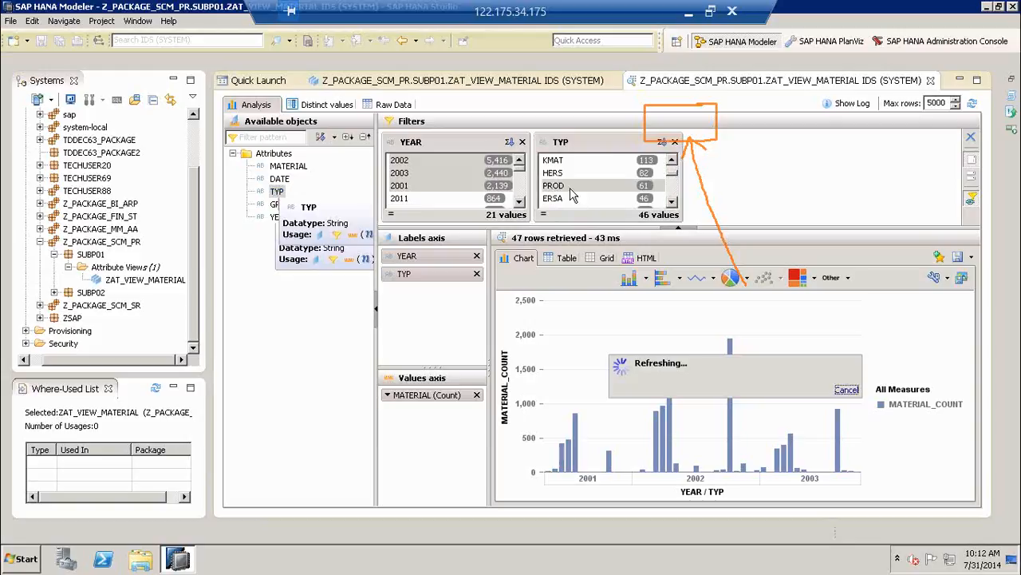
# Extend the TYP filter selection with ROH and FERT
pyautogui.moveTo(673, 172); pyautogui.dragTo(676, 160)
pyautogui.keyDown('ctrl'); pyautogui.click(576, 164); pyautogui.keyUp('ctrl')
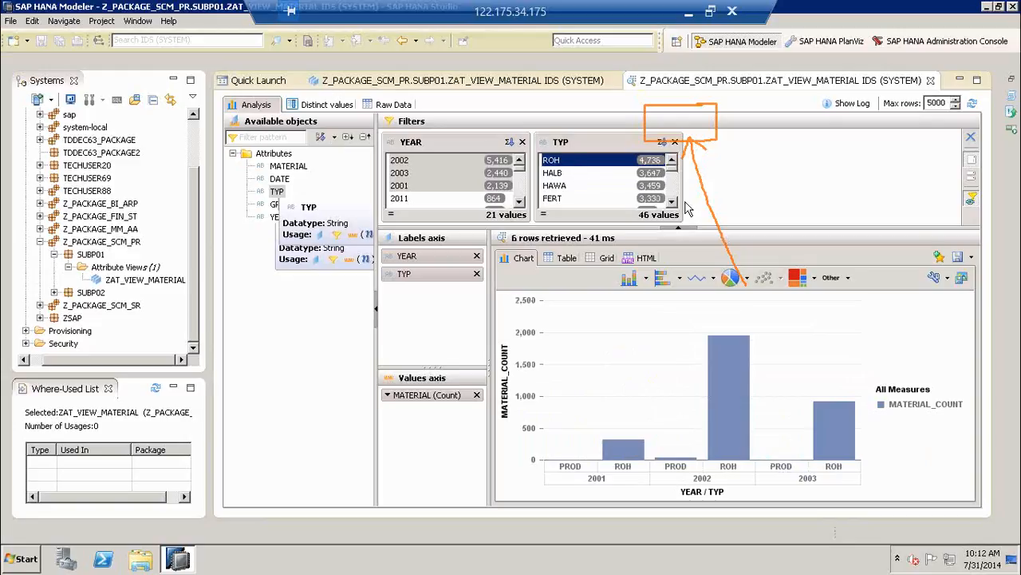
pyautogui.keyDown('ctrl'); pyautogui.click(563, 198); pyautogui.keyUp('ctrl')
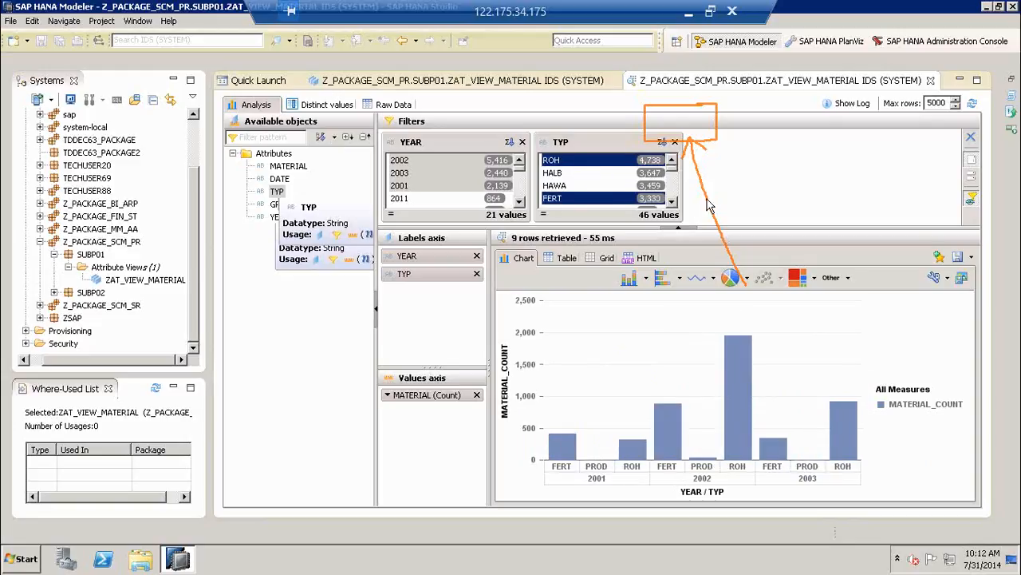
# Switch the chart to horizontal bars and add HAWA to the TYP filter, leaving HALB out
pyautogui.click(655, 281)
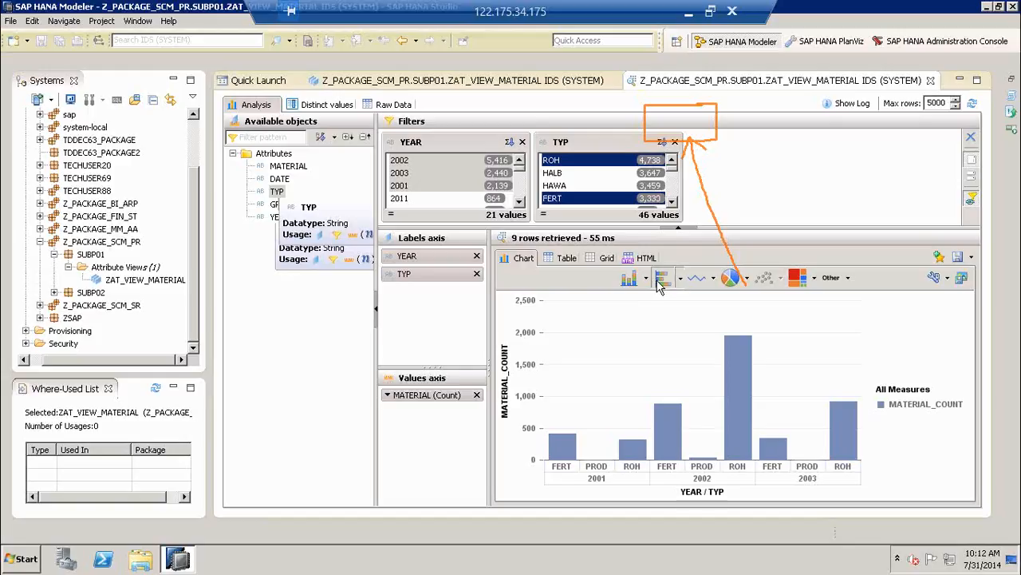
pyautogui.keyDown('ctrl'); pyautogui.click(567, 186); pyautogui.keyUp('ctrl')
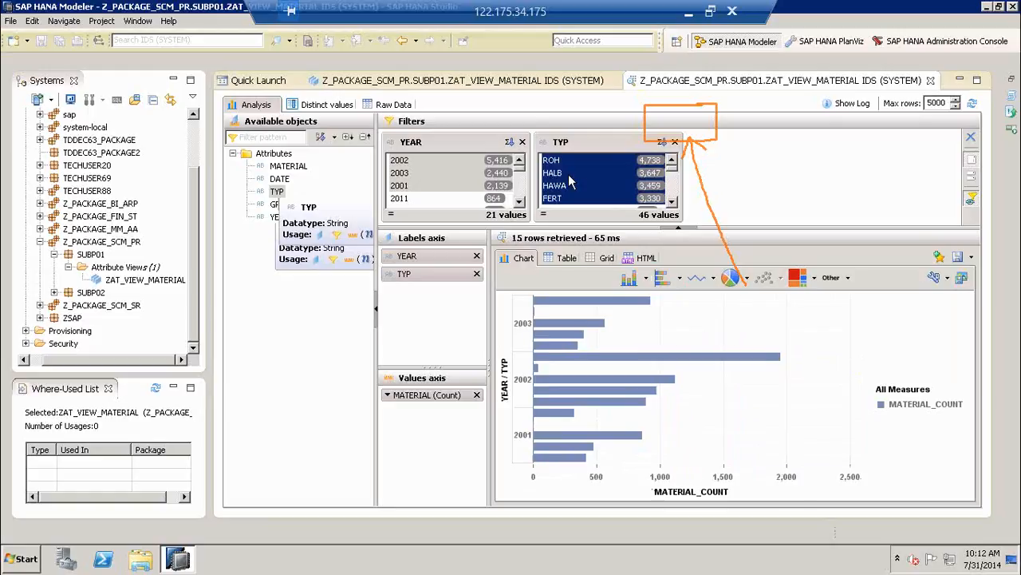
pyautogui.keyDown('ctrl'); pyautogui.click(569, 174); pyautogui.keyUp('ctrl')
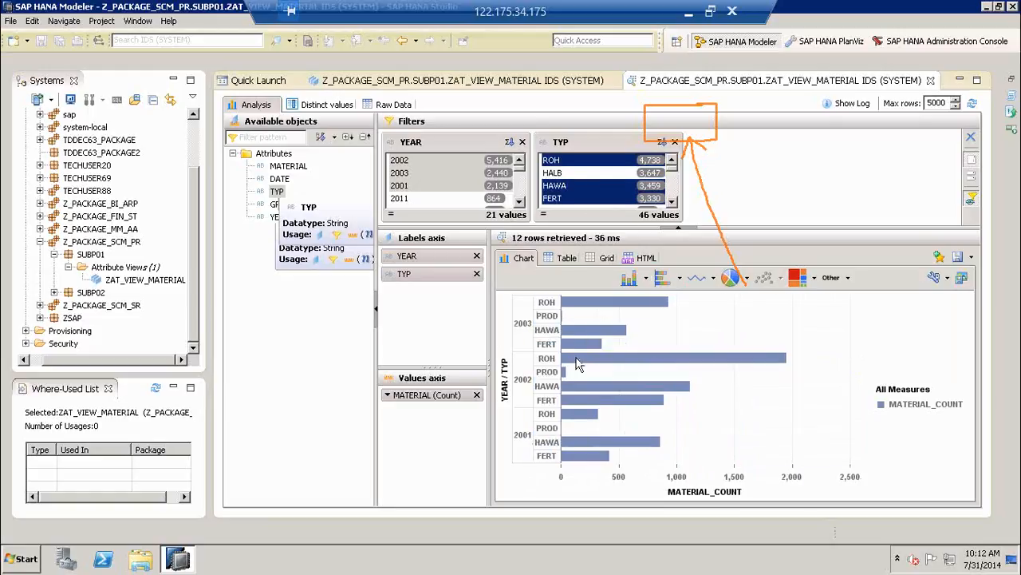
# Highlight the 2001, 2002 and 2003 groups in the bar chart and examine the ROH material count of each year
pyautogui.click(525, 443)
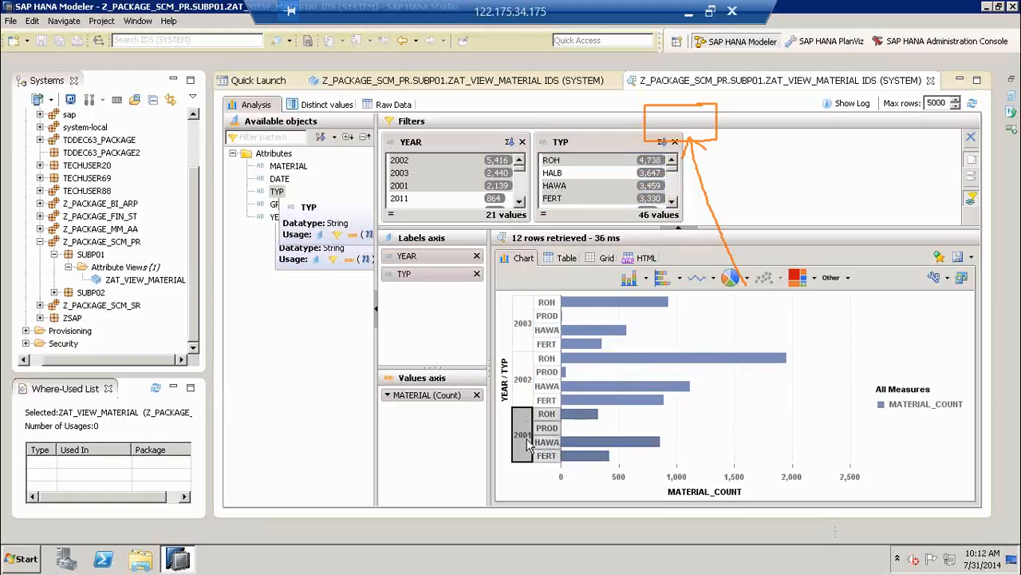
pyautogui.click(523, 381)
pyautogui.click(525, 339)
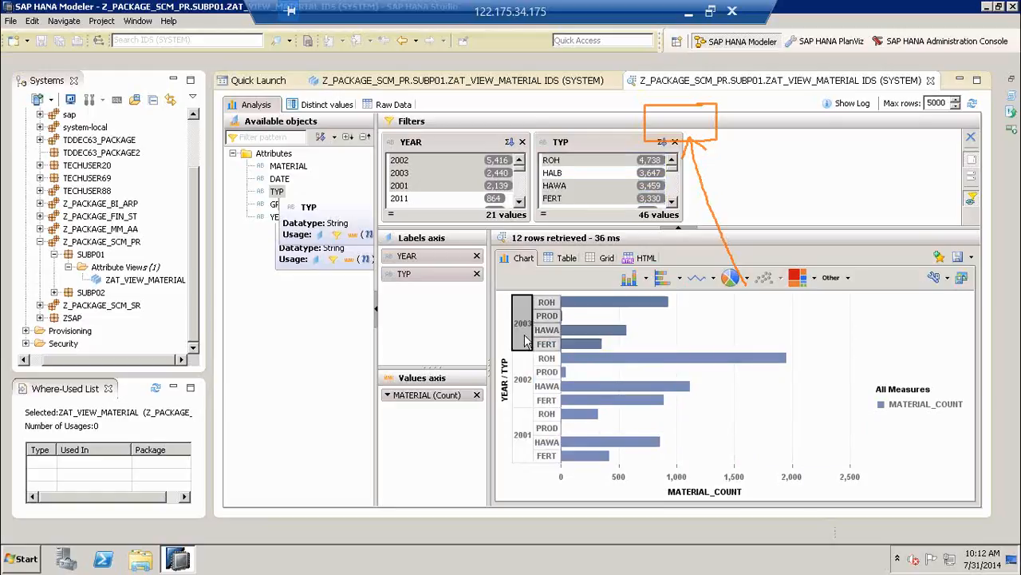
pyautogui.click(524, 444)
pyautogui.click(525, 384)
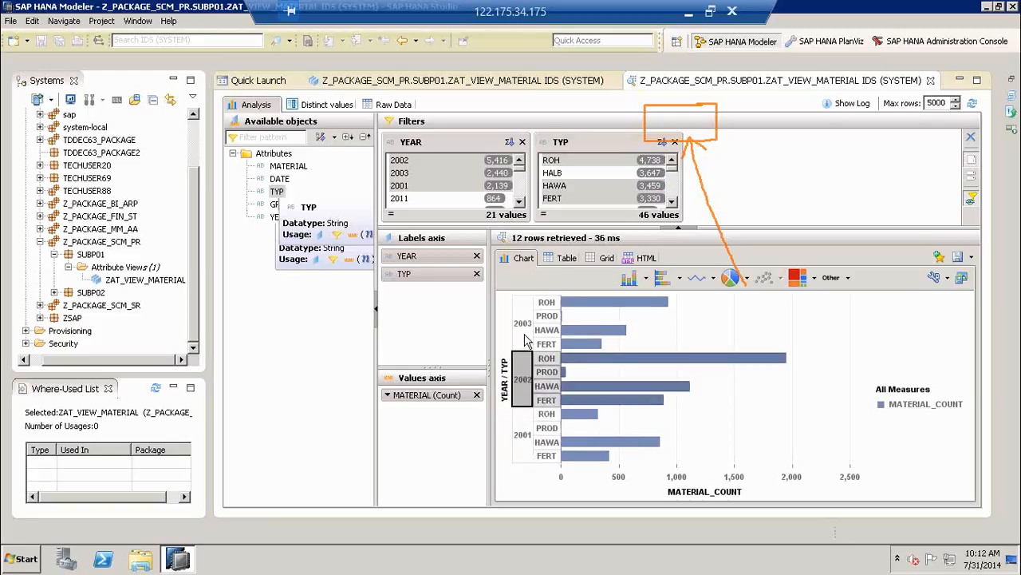
pyautogui.click(526, 341)
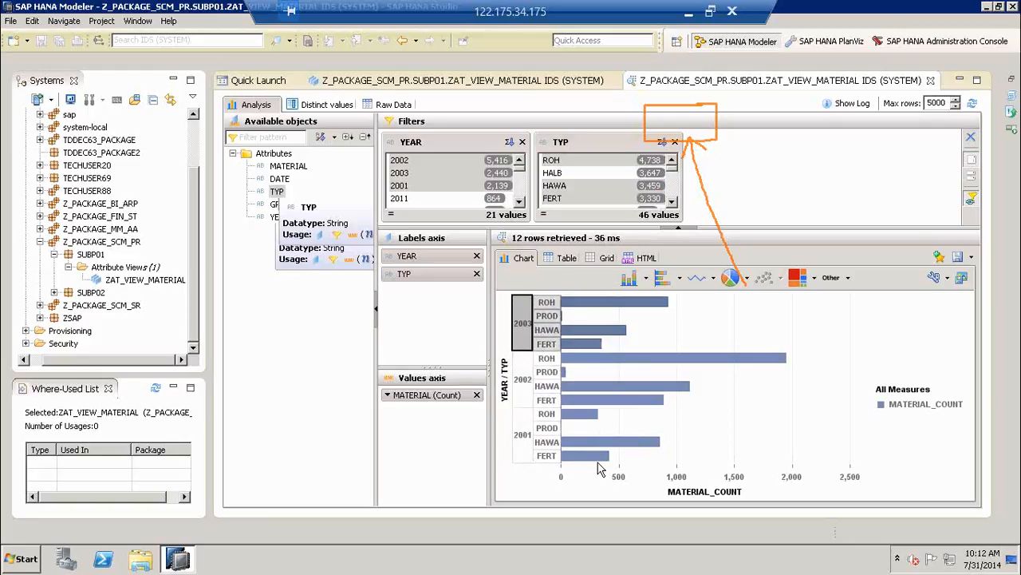
pyautogui.click(522, 452)
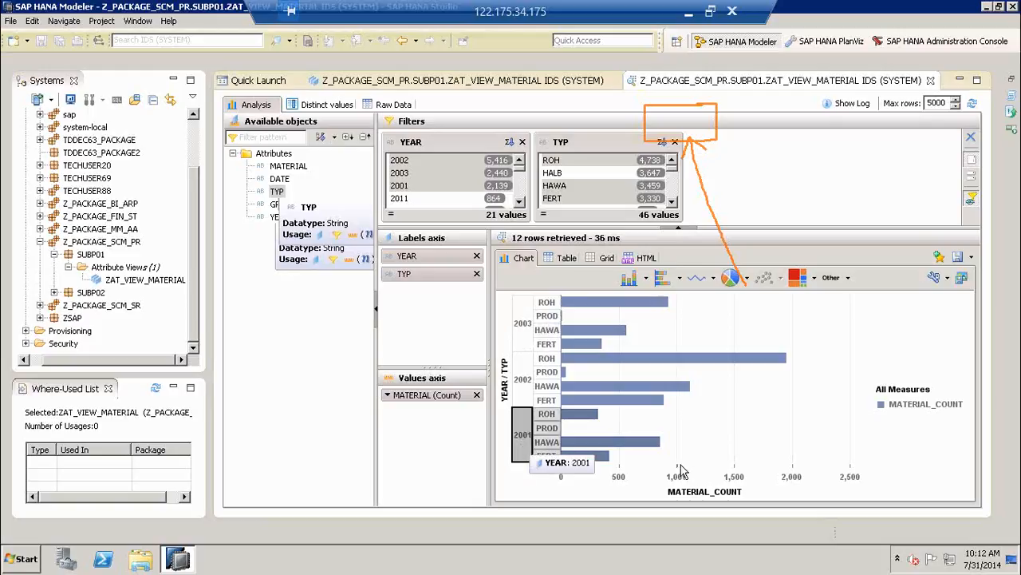
pyautogui.click(551, 416)
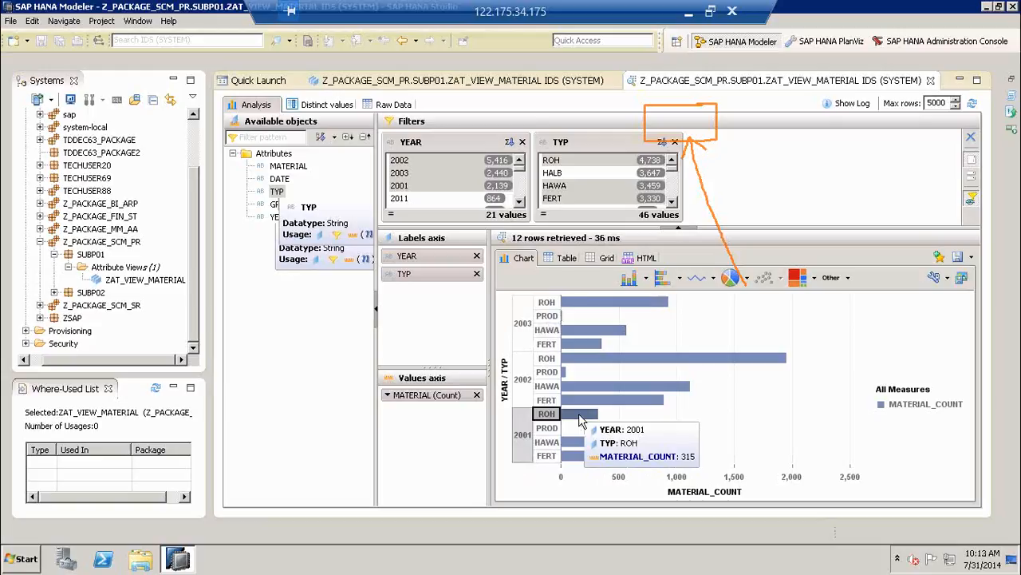
pyautogui.click(522, 383)
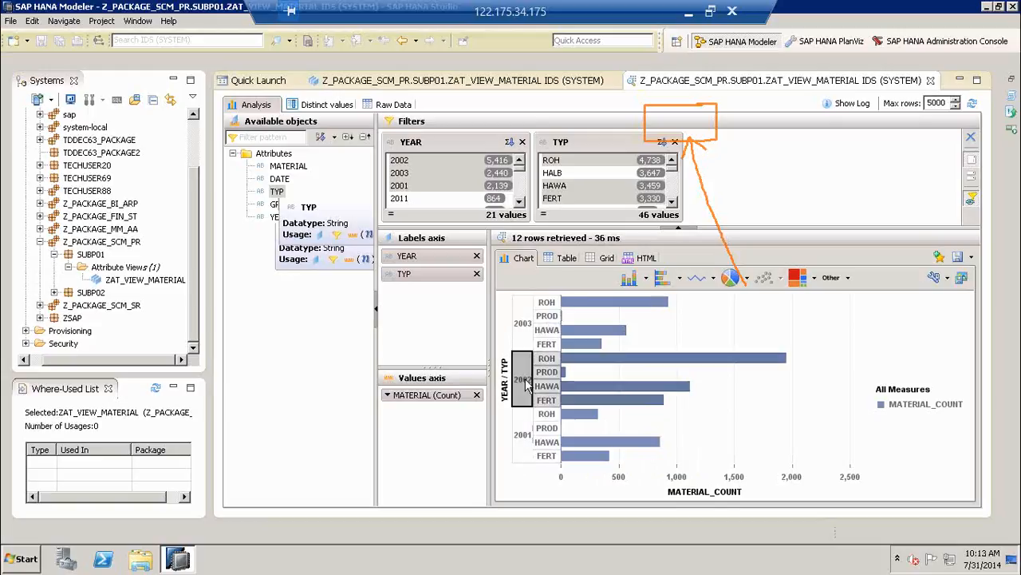
pyautogui.moveTo(585, 362)
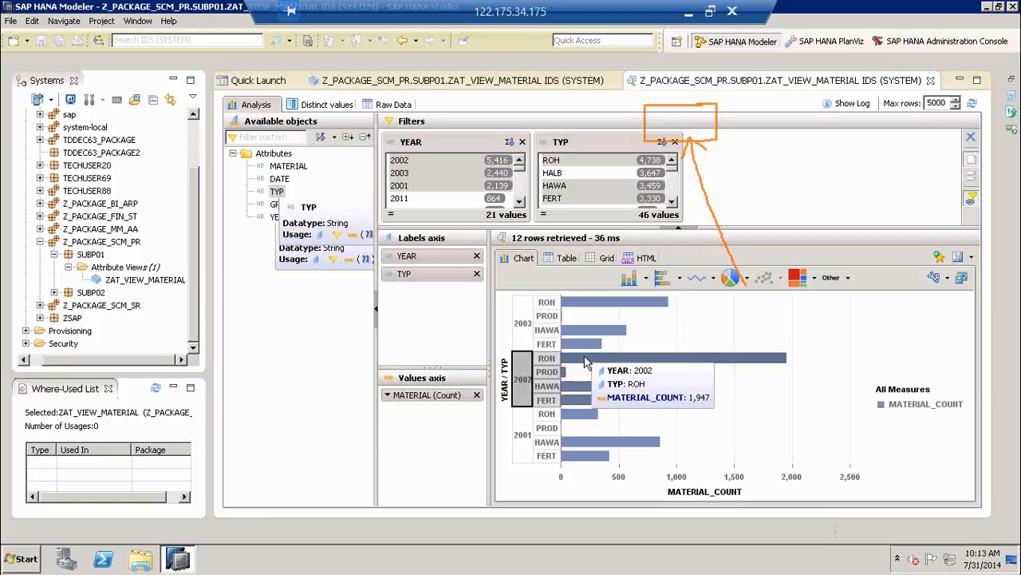
pyautogui.click(522, 327)
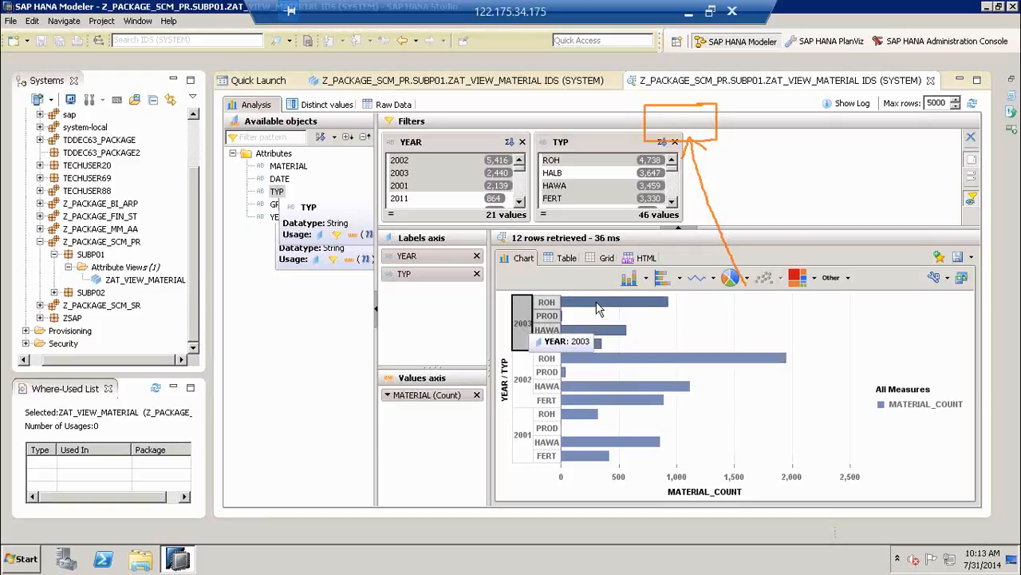
pyautogui.moveTo(598, 309)
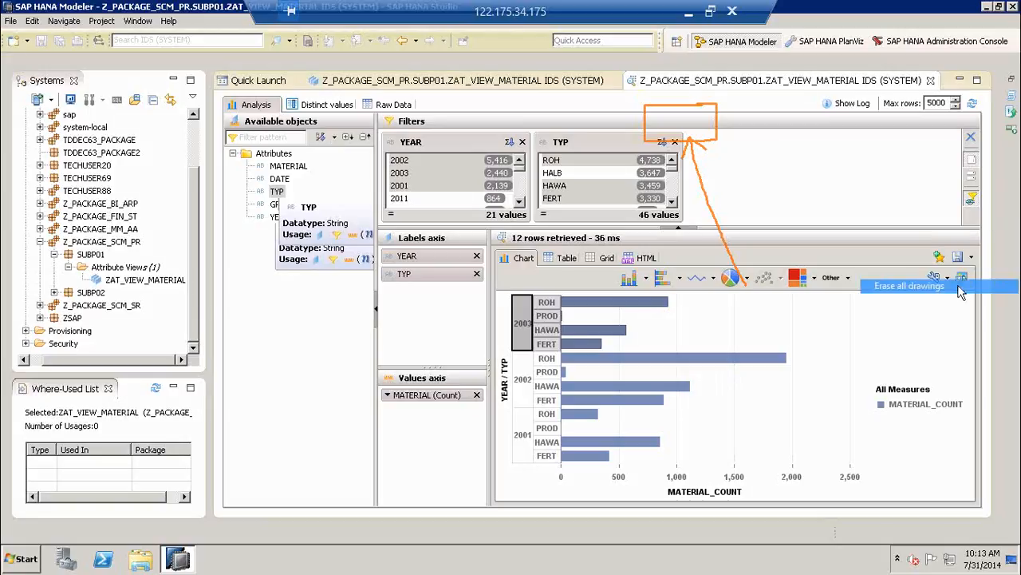
pyautogui.click(960, 290)
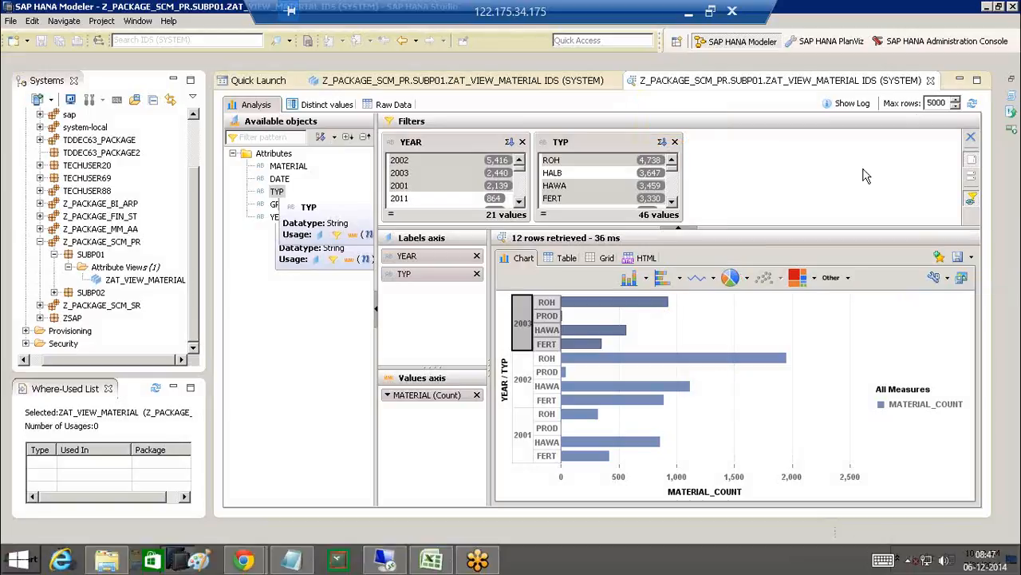
# Reopen the view's data preview, examine the full material numbers in a widened MATERIAL column of the raw data, and close the preview
pyautogui.click(930, 80)
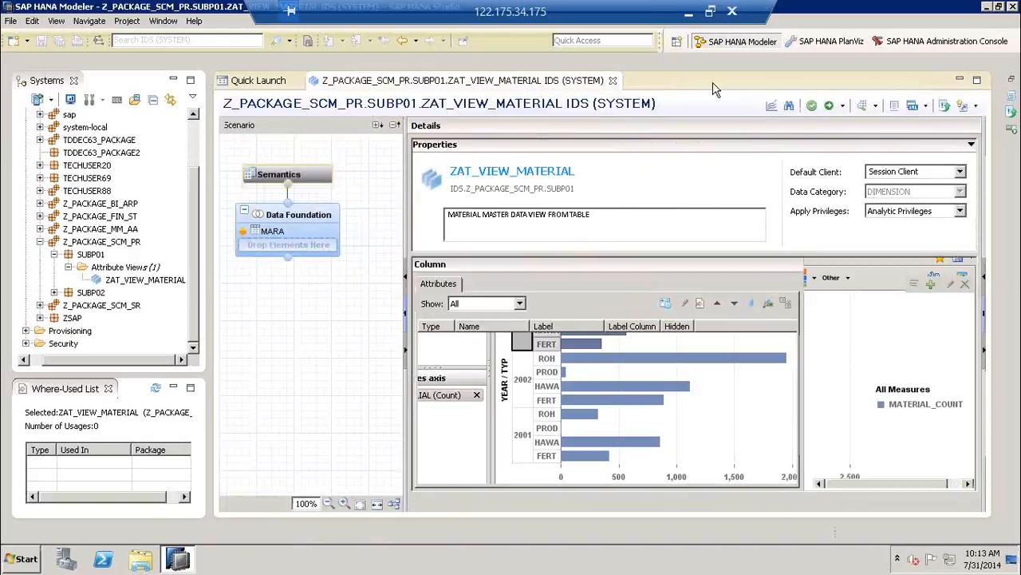
pyautogui.click(314, 224)
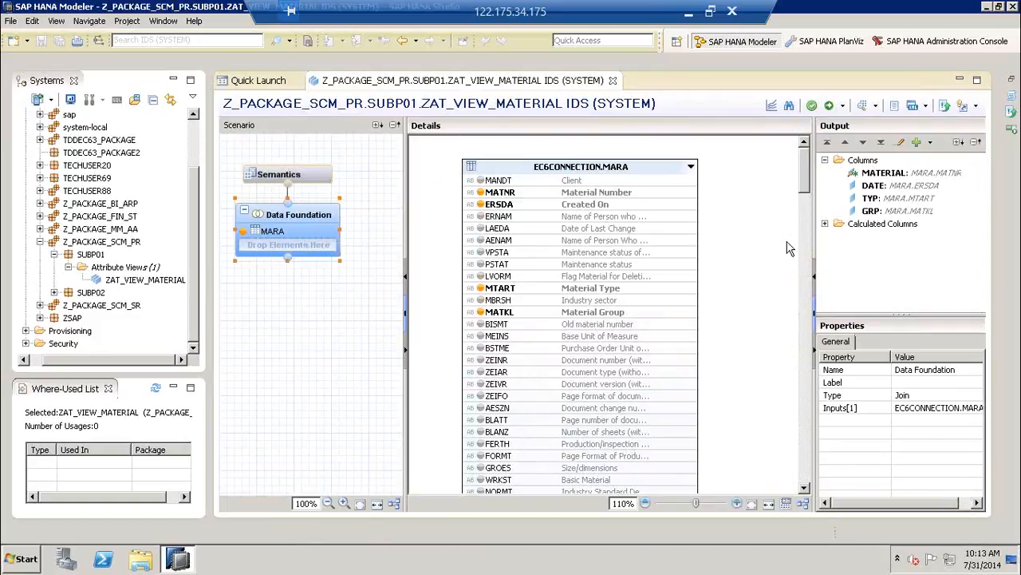
pyautogui.click(866, 109)
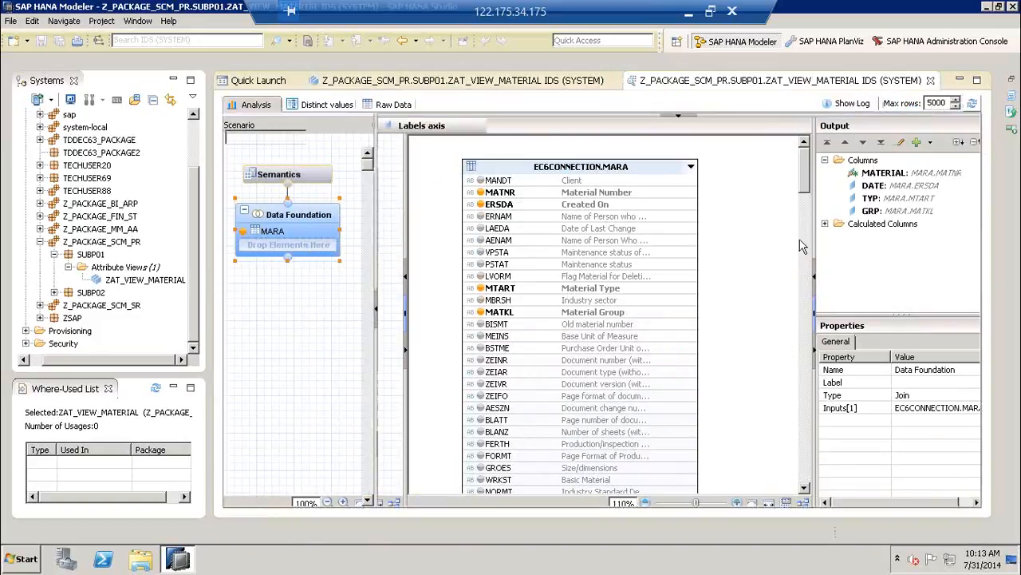
pyautogui.click(393, 104)
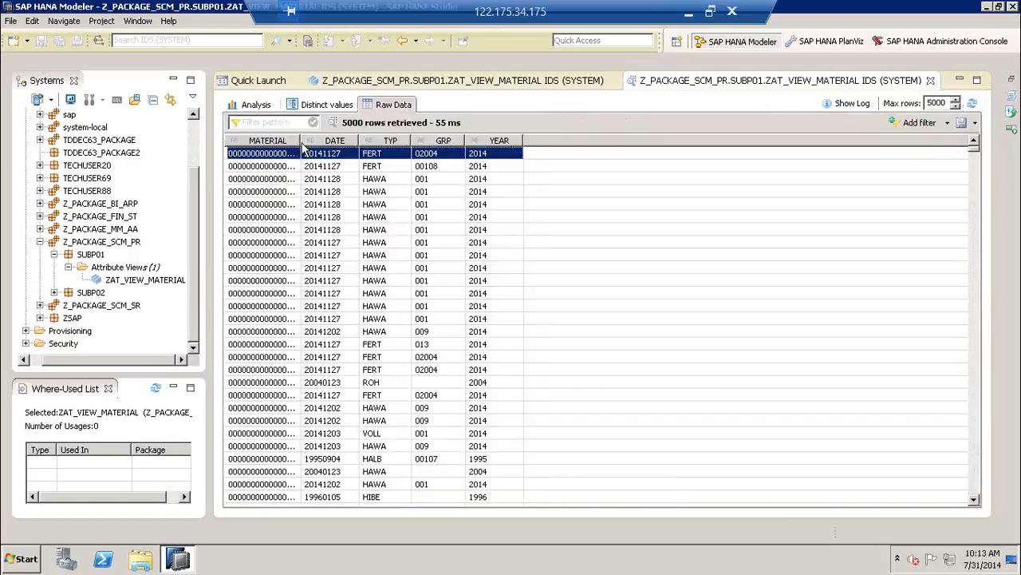
pyautogui.moveTo(335, 140); pyautogui.dragTo(383, 182)
pyautogui.click(336, 233)
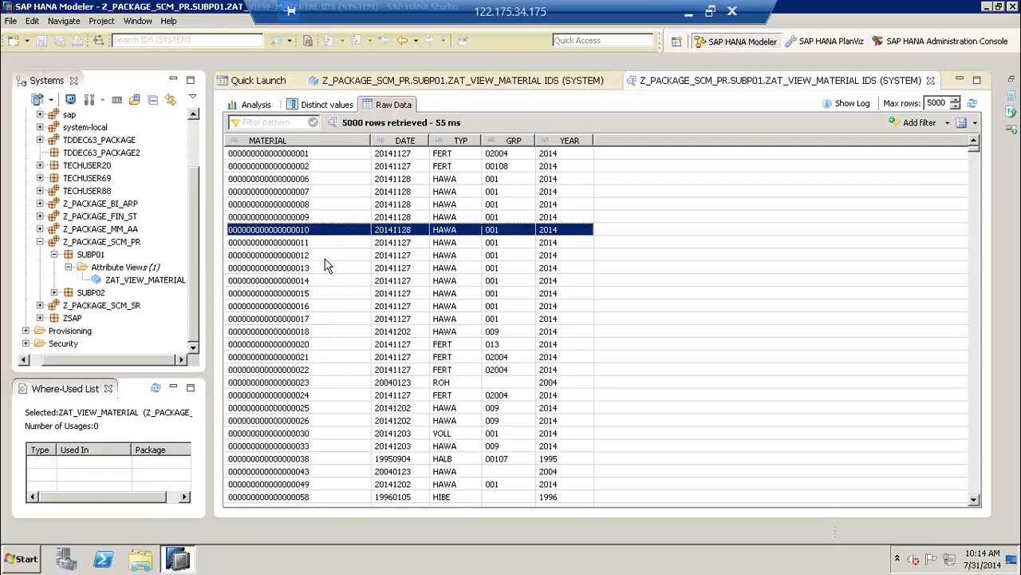
pyautogui.click(331, 321)
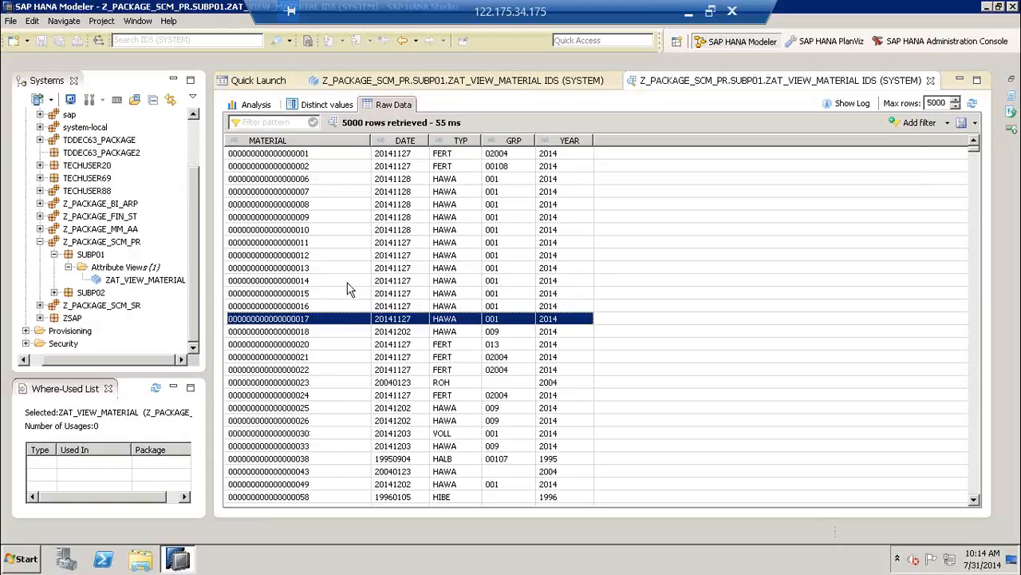
pyautogui.click(930, 80)
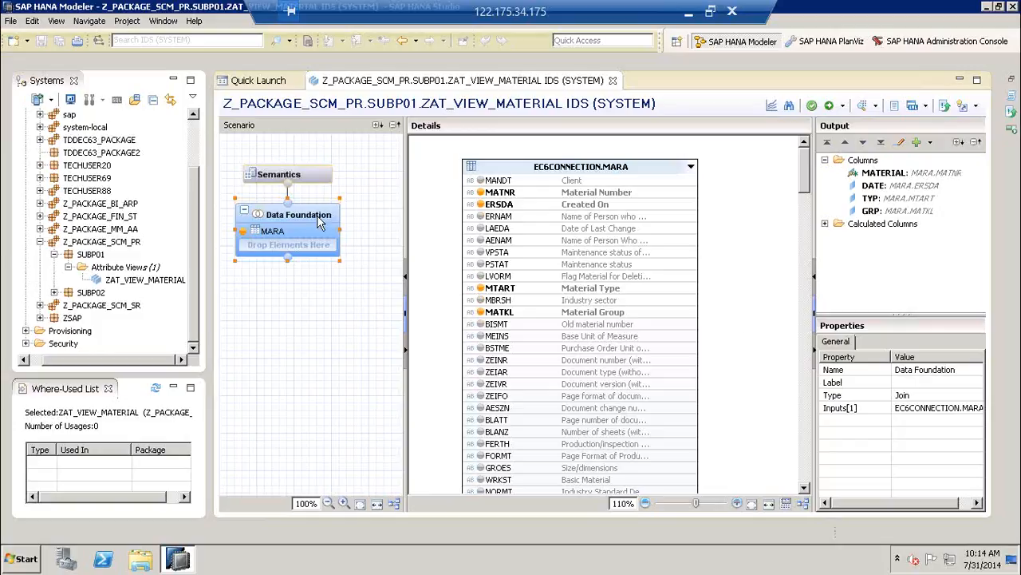
# Add the MAKT table from schema ERP1 to the Data Foundation and widen the details area for the table layout
pyautogui.moveTo(317, 219)
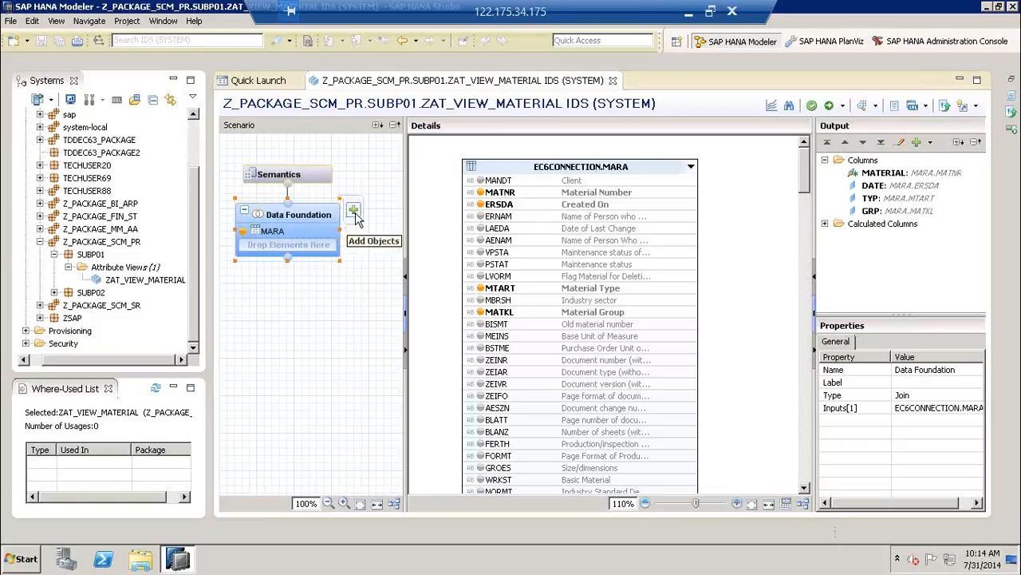
pyautogui.click(354, 214)
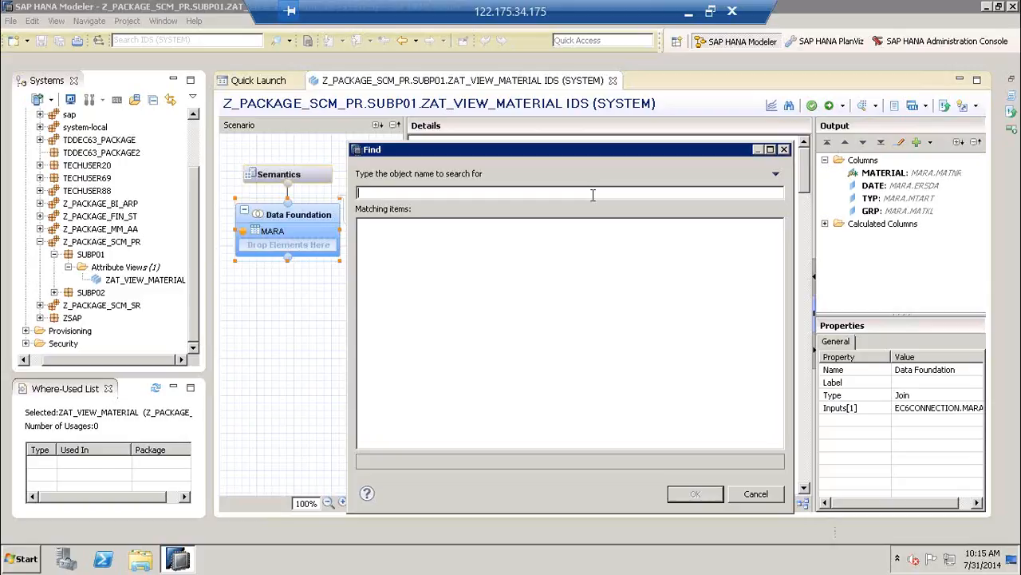
pyautogui.write('MAKT')
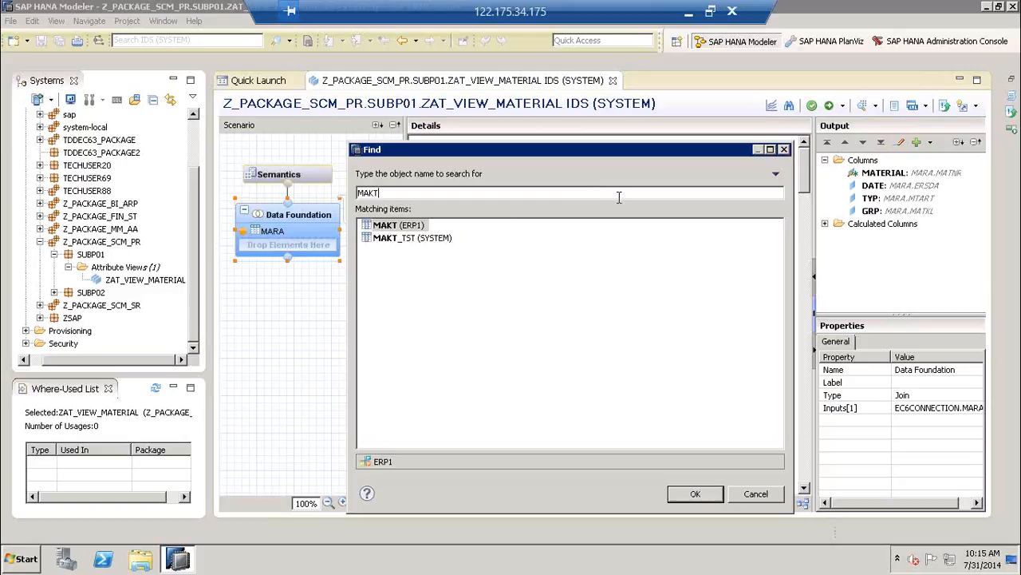
pyautogui.click(387, 227)
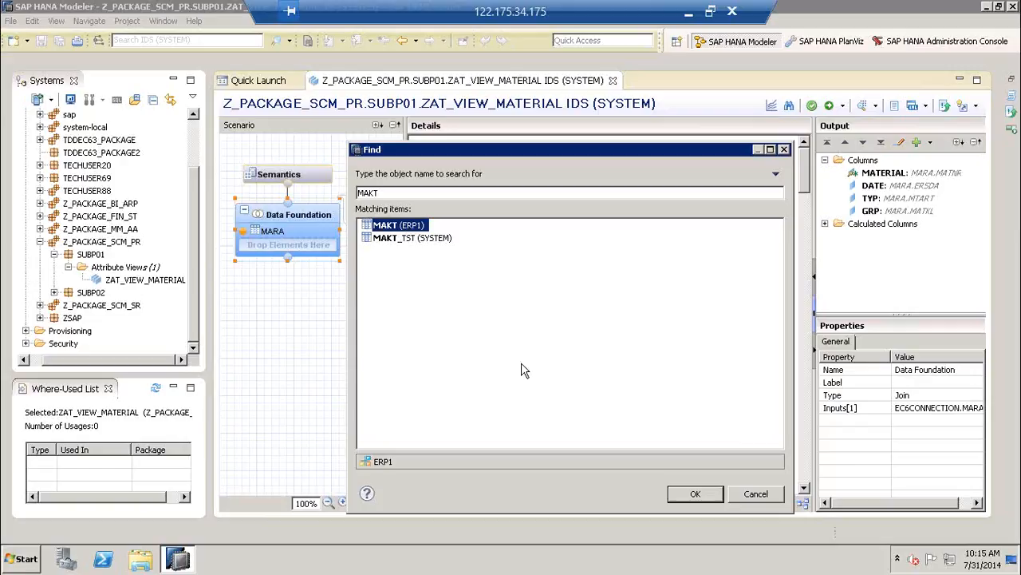
pyautogui.click(696, 495)
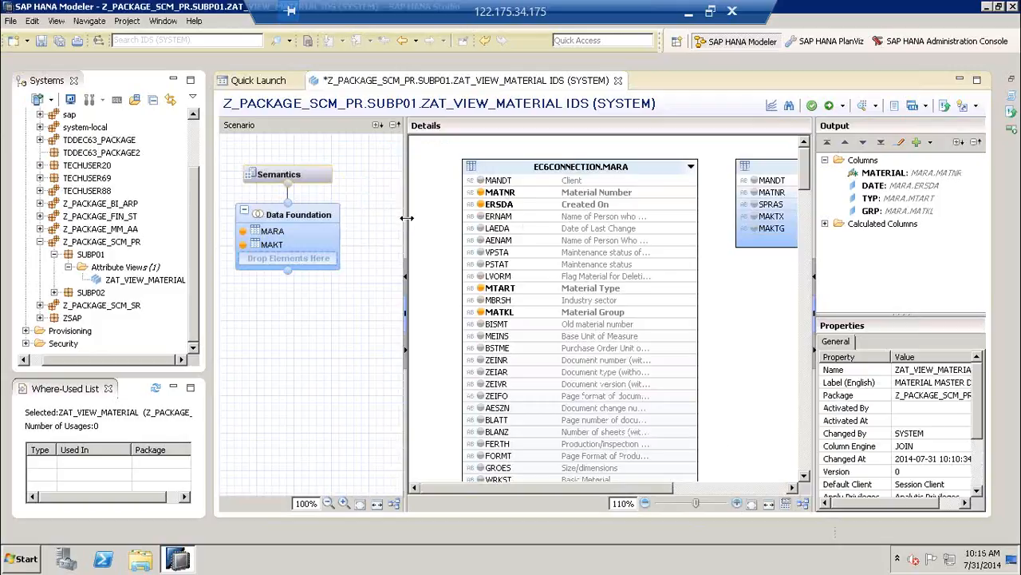
pyautogui.moveTo(384, 221); pyautogui.dragTo(358, 221)
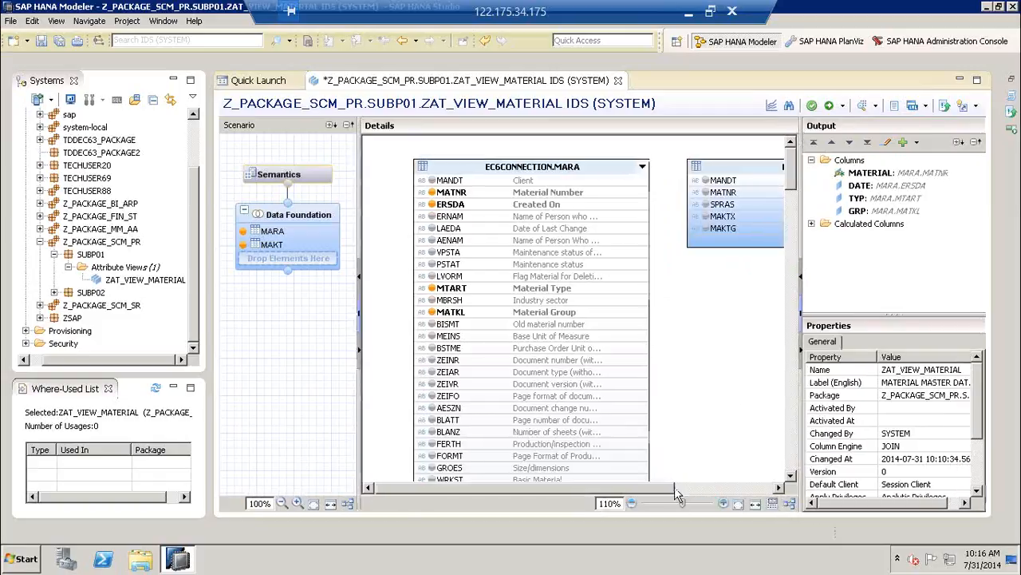
# Preview the raw data of the ERP1.MAKT table, examine the full material numbers in a widened MATNR column, and close the preview
pyautogui.moveTo(675, 488); pyautogui.dragTo(765, 489)
pyautogui.click(687, 167)
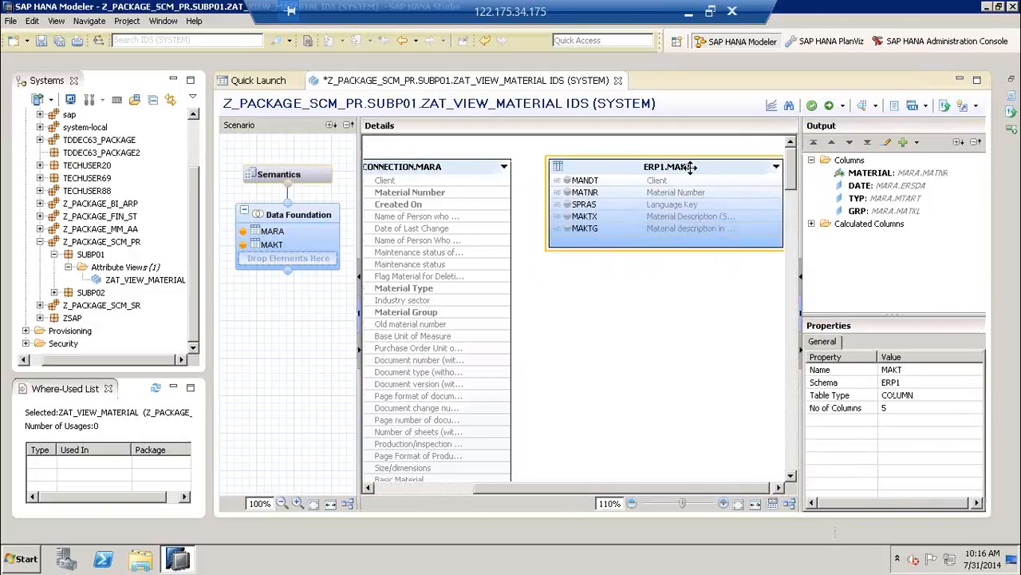
pyautogui.rightClick(690, 167)
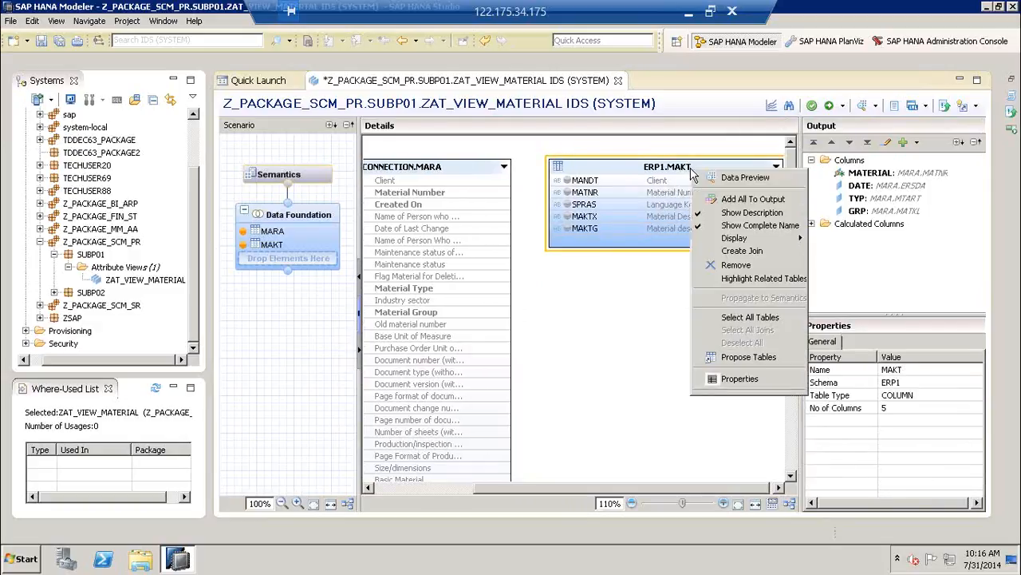
pyautogui.click(739, 179)
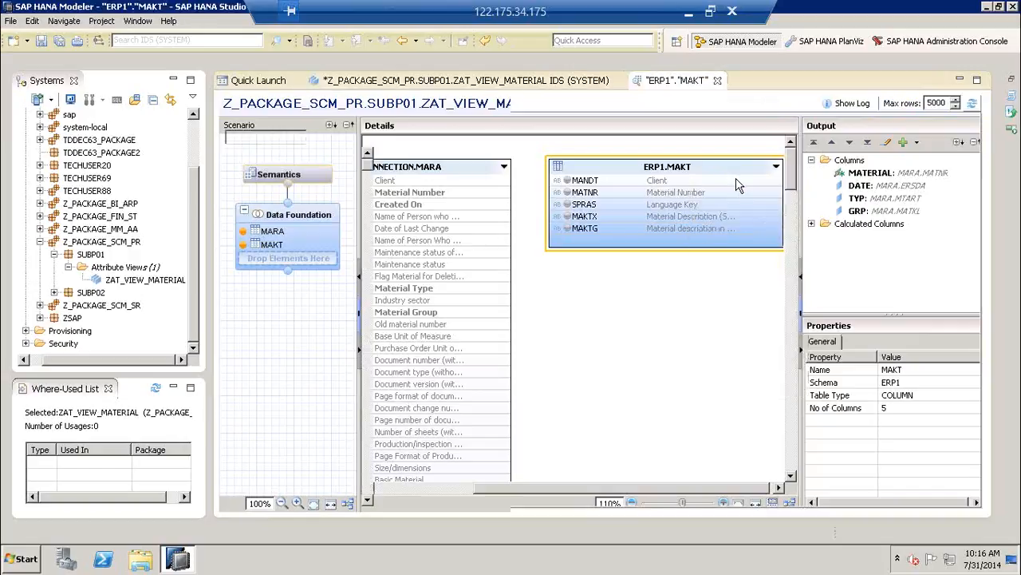
pyautogui.click(404, 106)
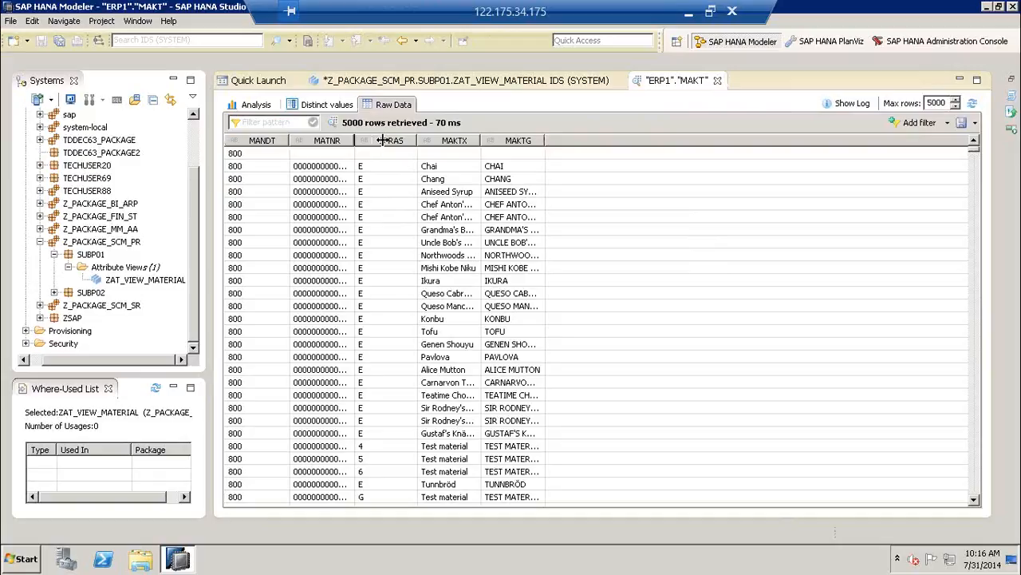
pyautogui.moveTo(355, 141); pyautogui.dragTo(424, 140)
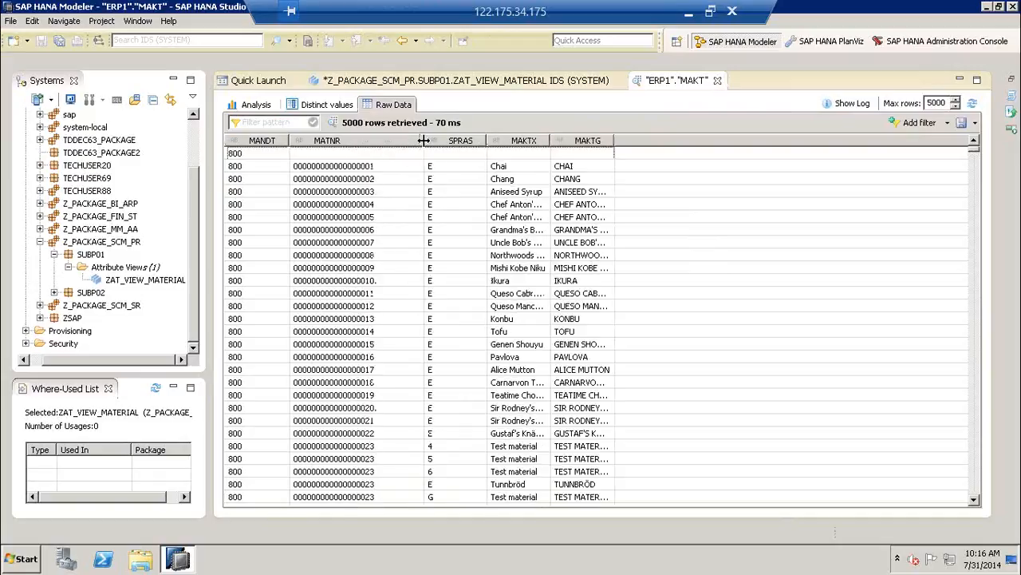
pyautogui.click(718, 82)
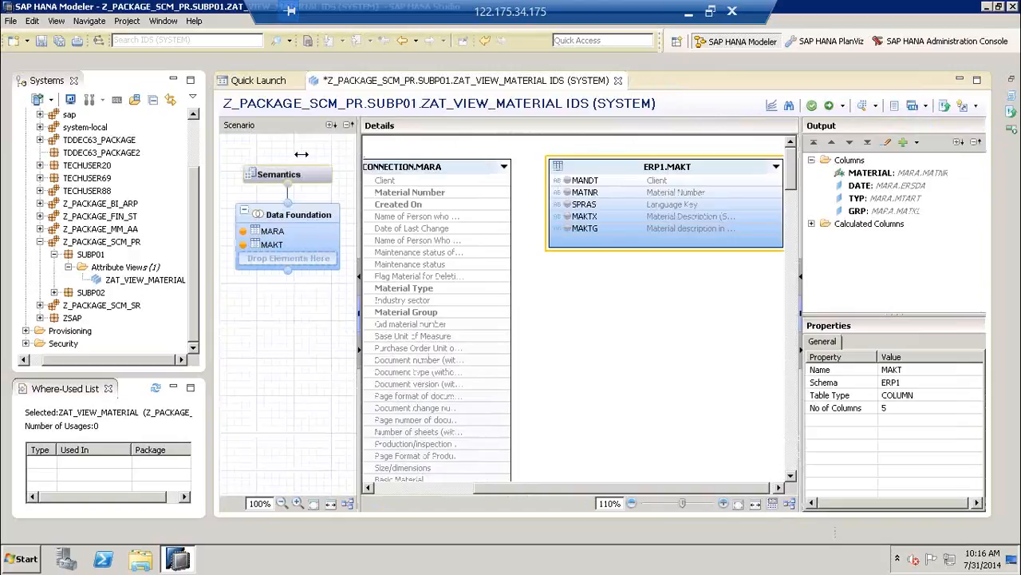
# Widen the details area to fit both tables and join MATNR of MARA to MATNR of MAKT
pyautogui.moveTo(300, 154); pyautogui.dragTo(284, 154)
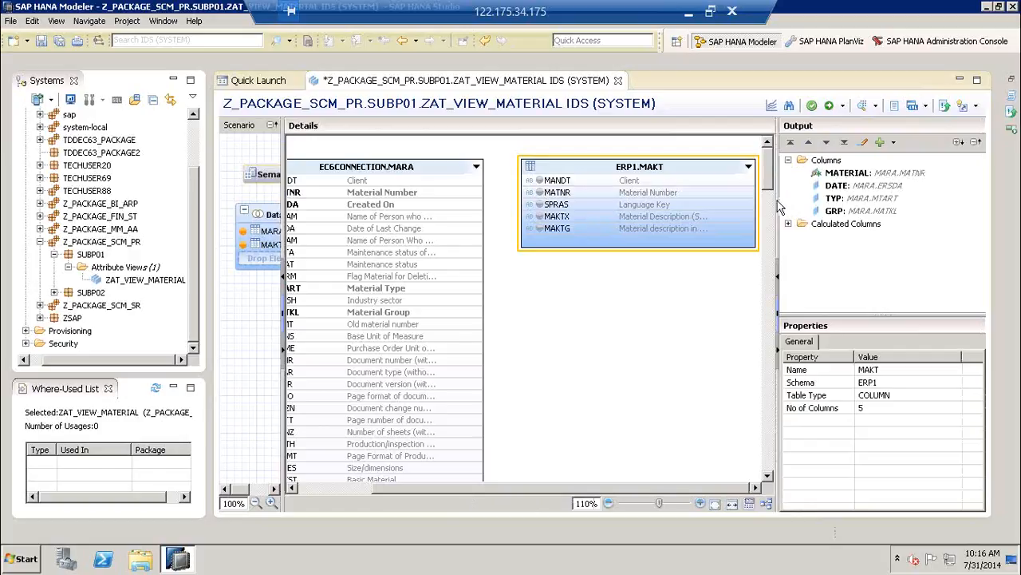
pyautogui.moveTo(822, 200); pyautogui.dragTo(853, 223)
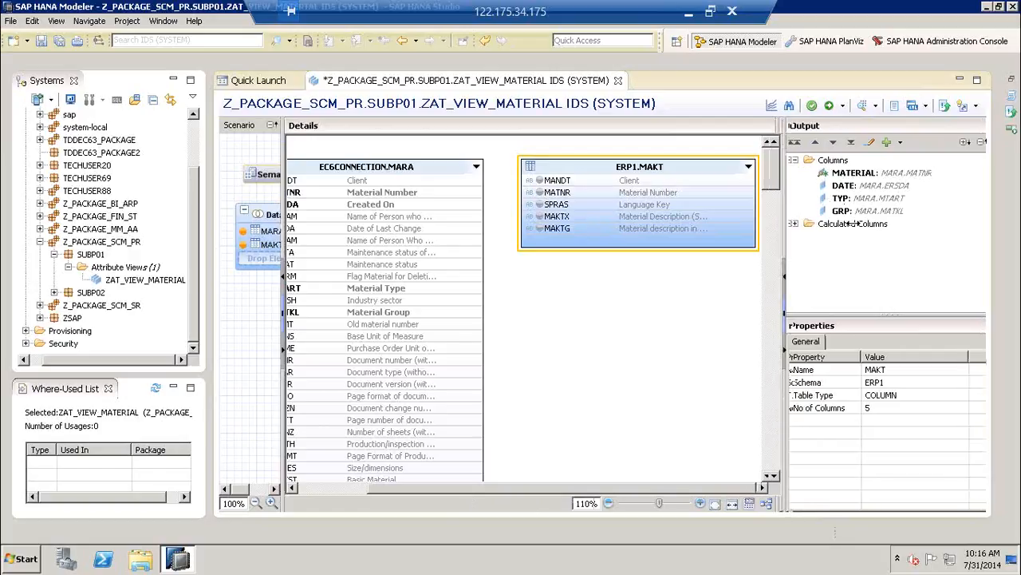
pyautogui.click(691, 402)
pyautogui.click(699, 193)
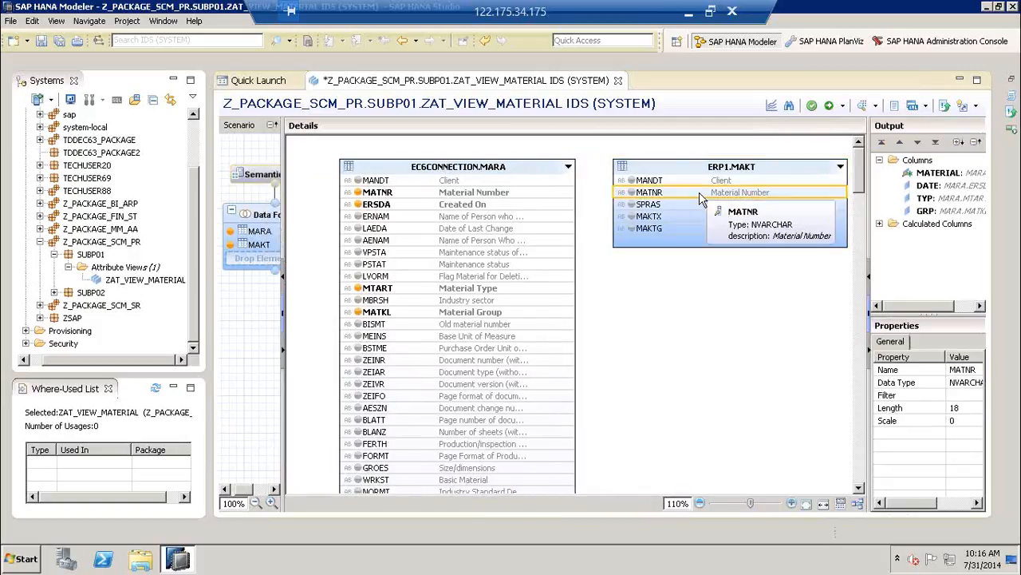
pyautogui.click(529, 198)
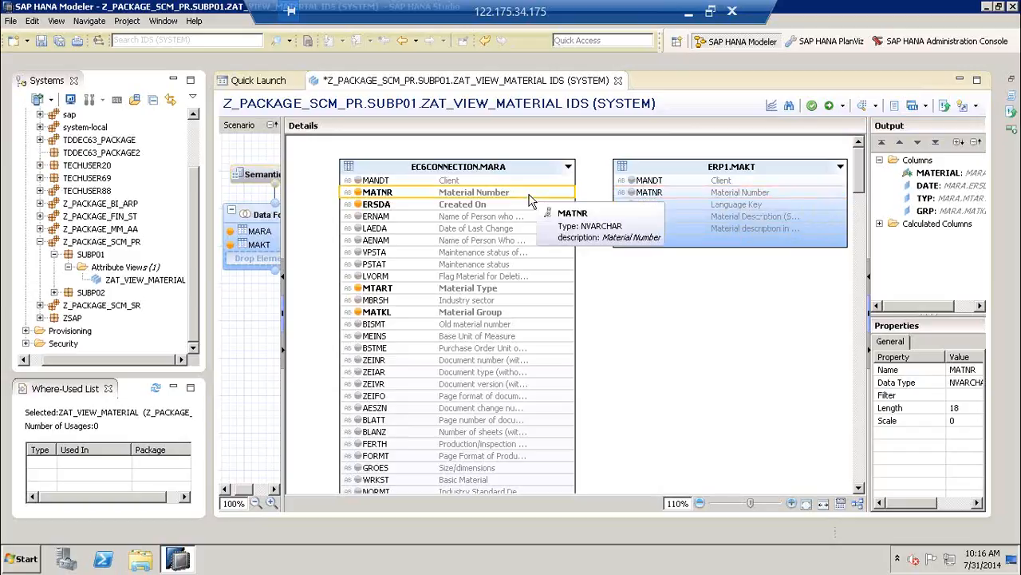
pyautogui.click(643, 252)
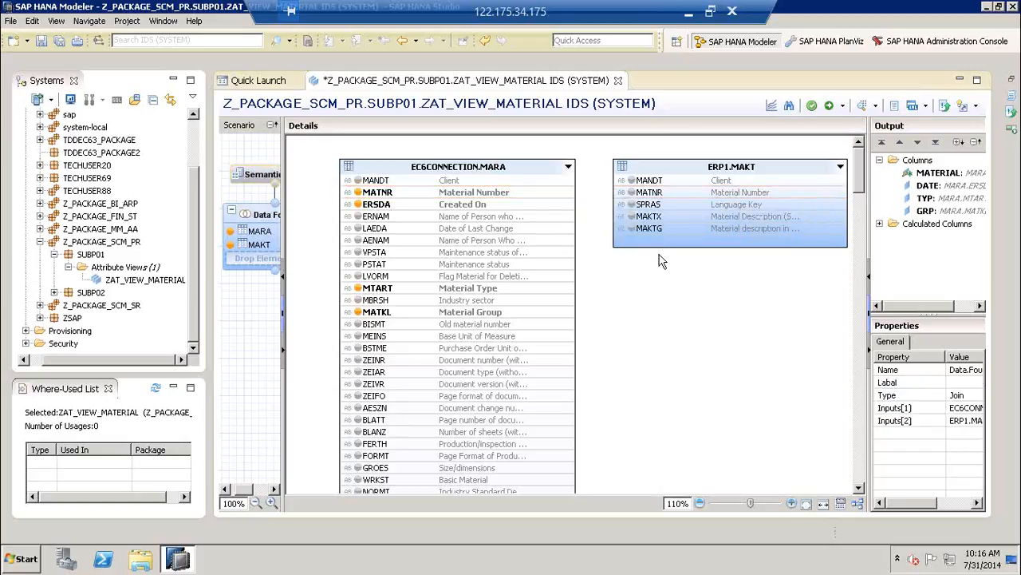
pyautogui.click(563, 197)
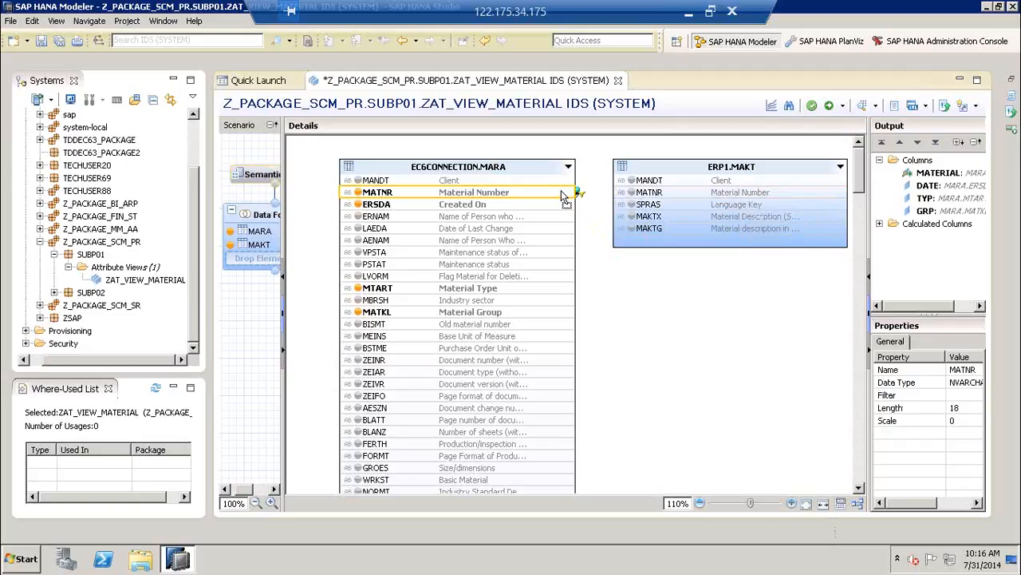
pyautogui.moveTo(561, 191); pyautogui.dragTo(648, 199)
pyautogui.moveTo(649, 198); pyautogui.dragTo(649, 197)
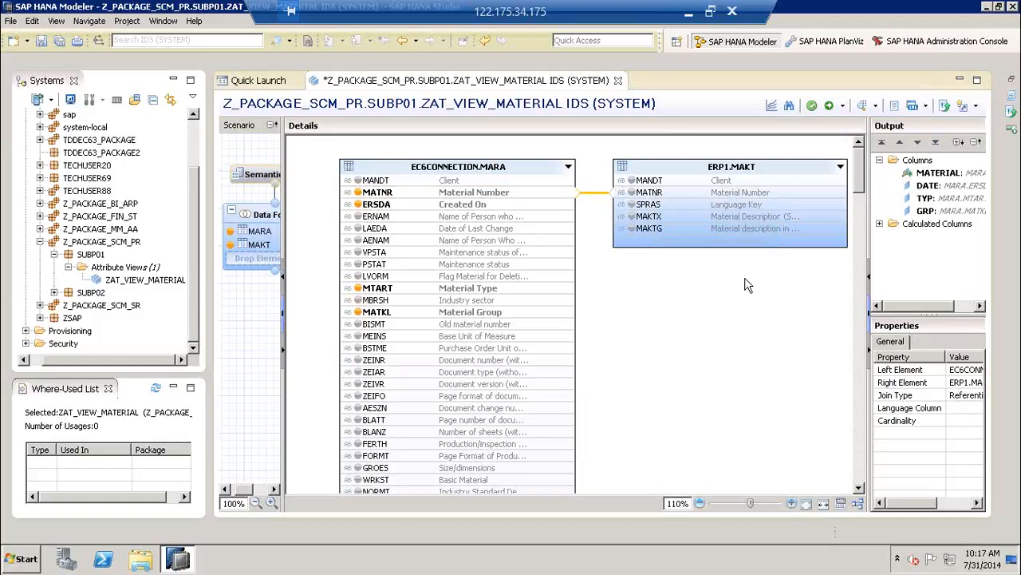
# Add the MAKTX material description column of MAKT to the view's output
pyautogui.click(743, 215)
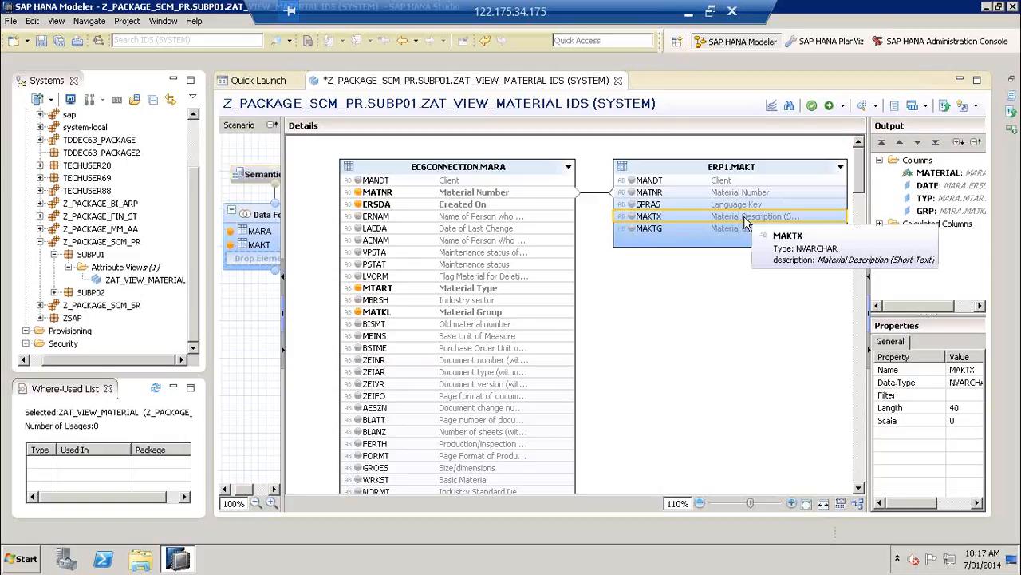
pyautogui.rightClick(743, 215)
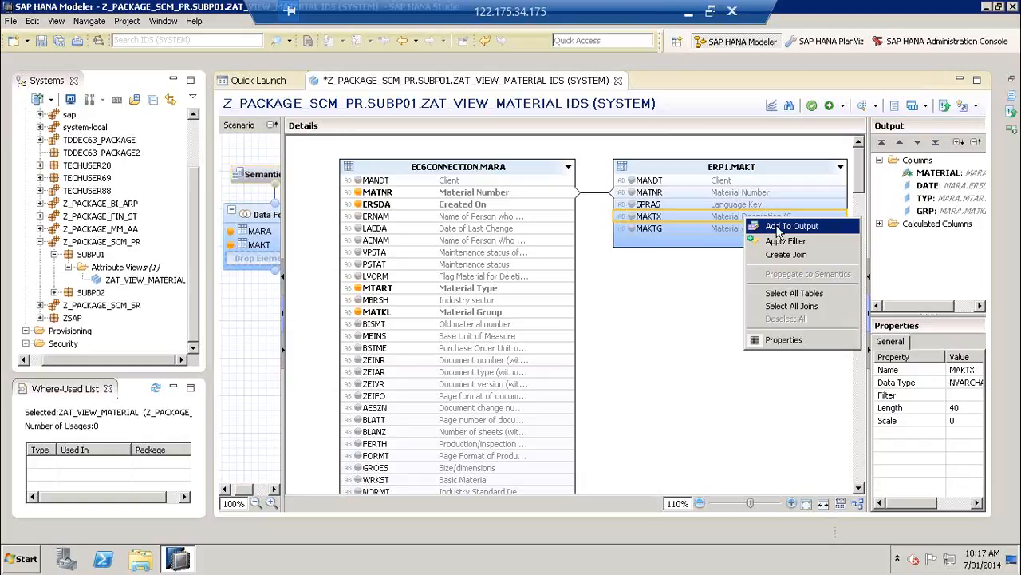
pyautogui.click(778, 227)
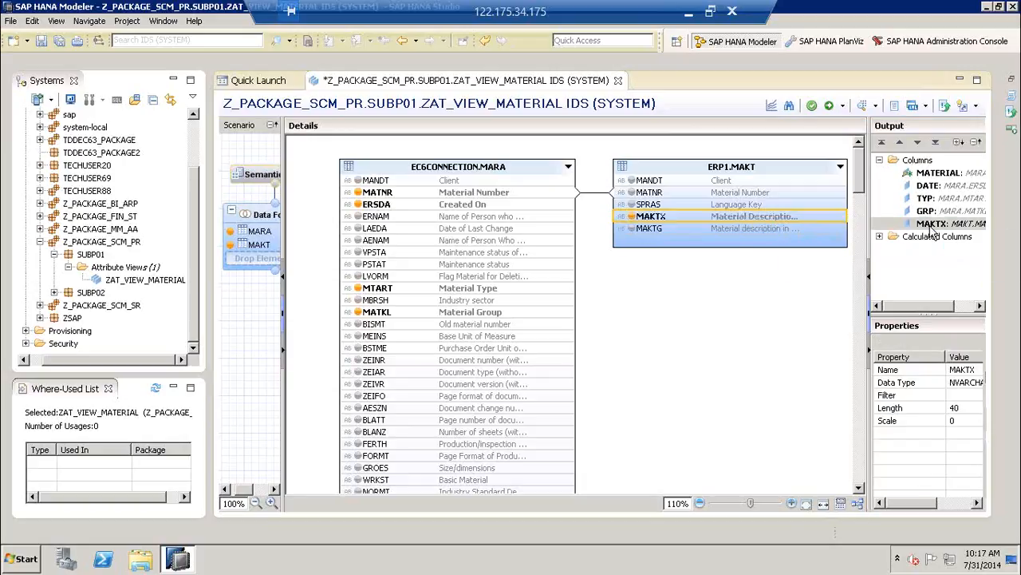
# Widen the output area and move the MAKTX column up to directly below MATERIAL
pyautogui.click(933, 225)
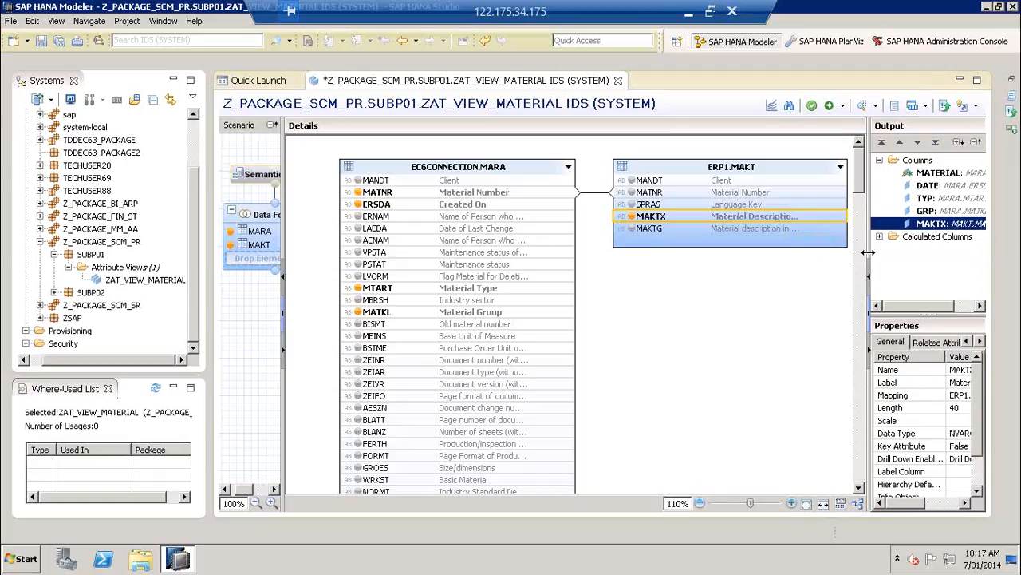
pyautogui.click(818, 252)
pyautogui.moveTo(818, 252); pyautogui.dragTo(756, 252)
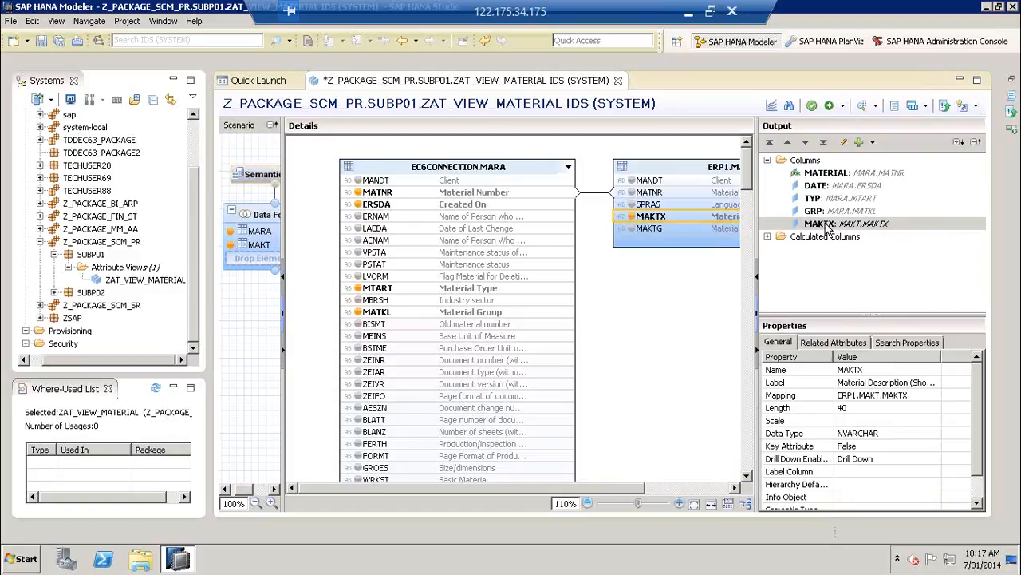
pyautogui.click(787, 144)
pyautogui.click(787, 144)
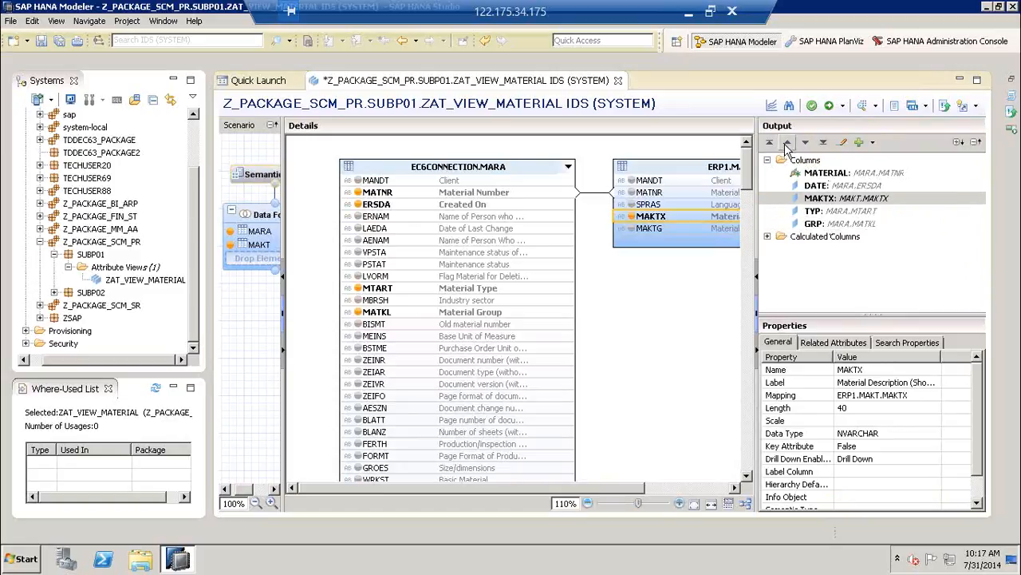
pyautogui.click(787, 143)
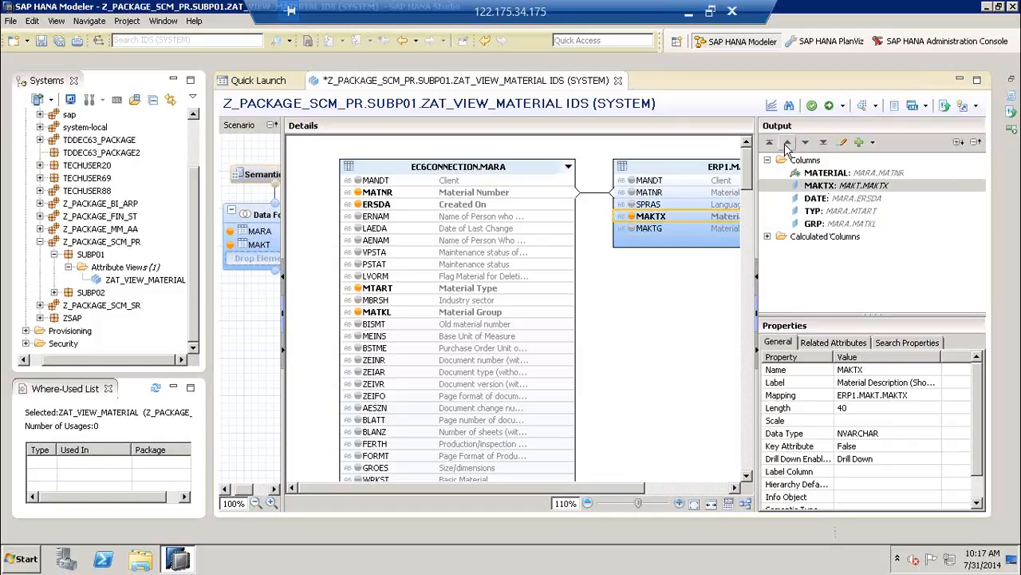
# Reorder the output columns so that GRP follows MAKTX and DATE comes after TYP
pyautogui.click(844, 224)
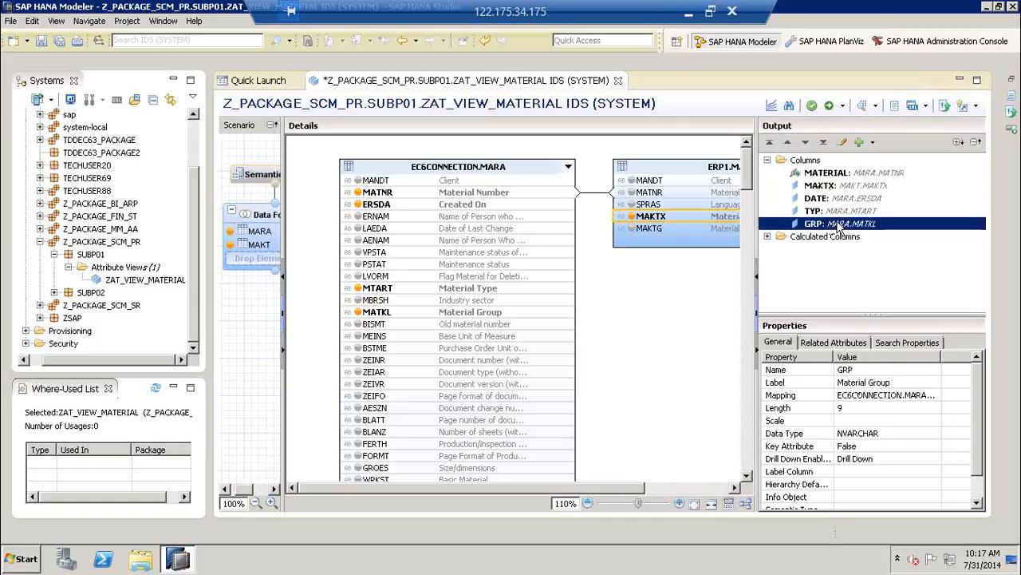
pyautogui.click(787, 143)
pyautogui.click(787, 144)
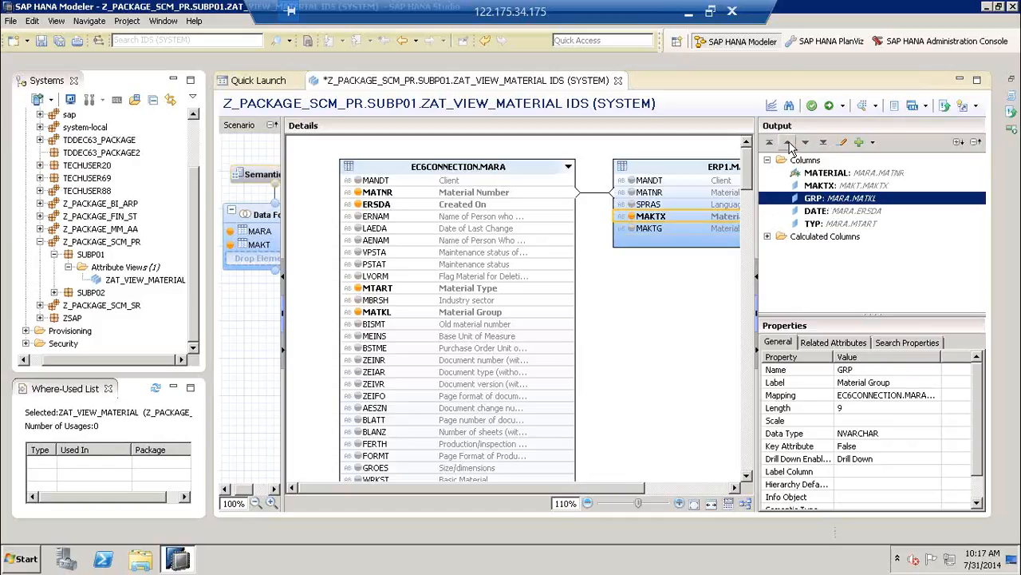
pyautogui.click(830, 212)
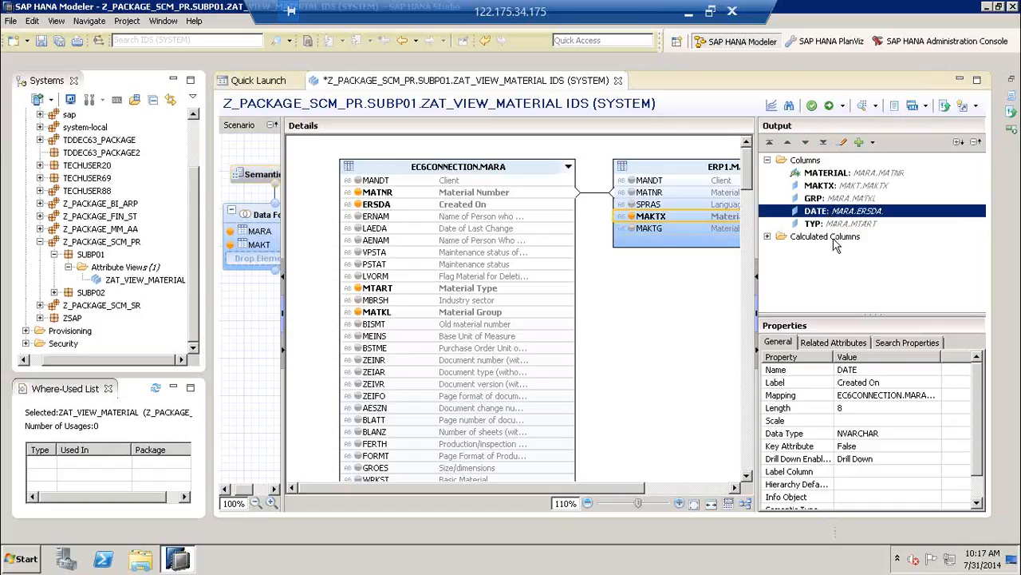
pyautogui.click(805, 142)
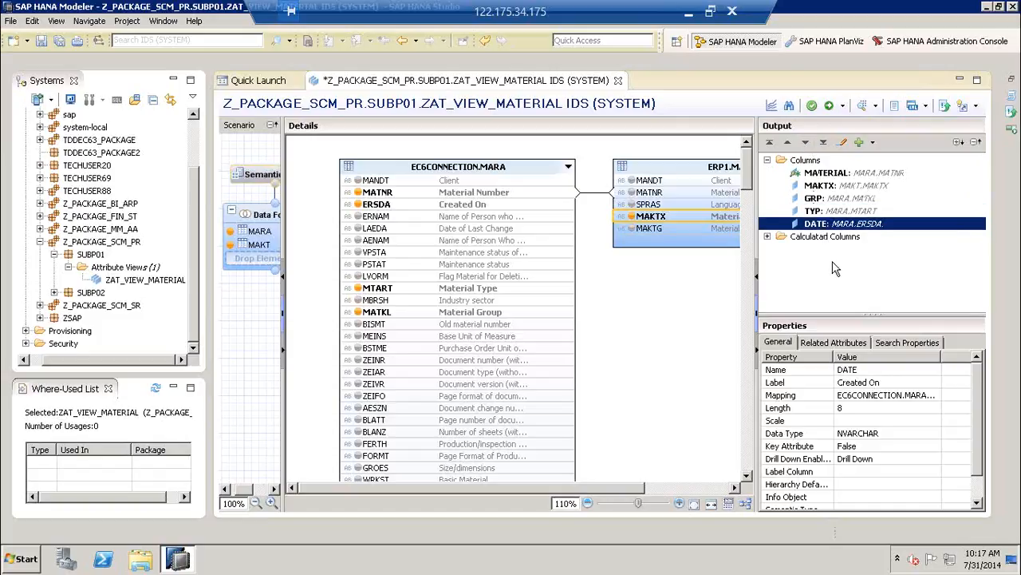
# Save, validate and activate the view, and check the material descriptions in its raw data preview with MAKTX widened
pyautogui.click(812, 107)
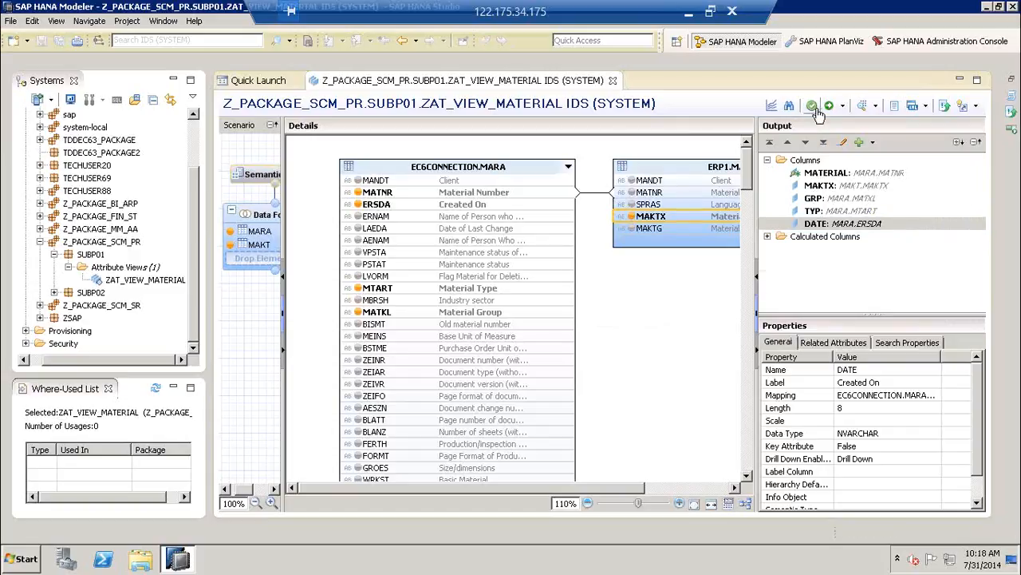
pyautogui.click(829, 106)
pyautogui.click(860, 109)
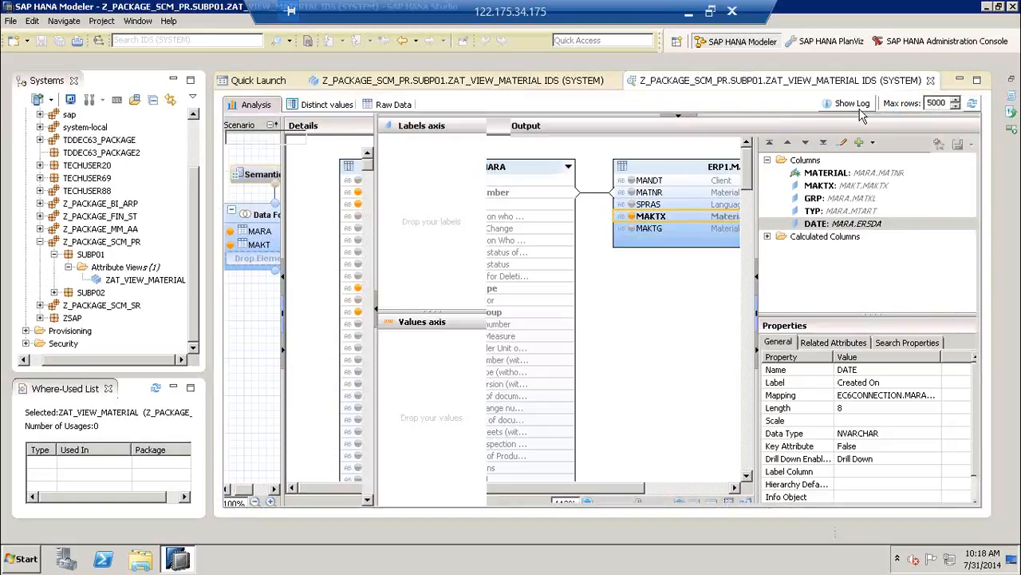
pyautogui.click(389, 108)
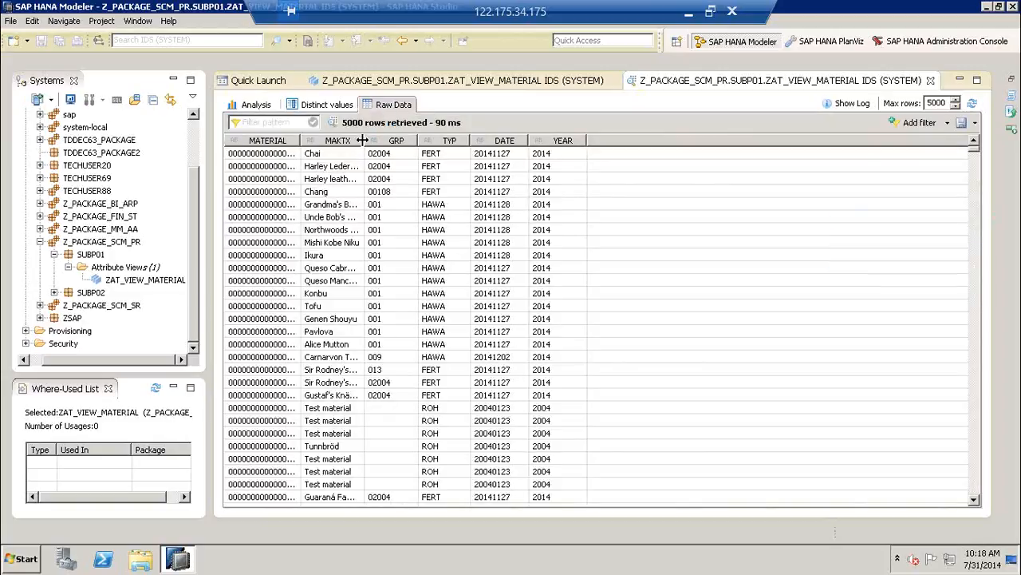
pyautogui.moveTo(416, 140); pyautogui.dragTo(403, 140)
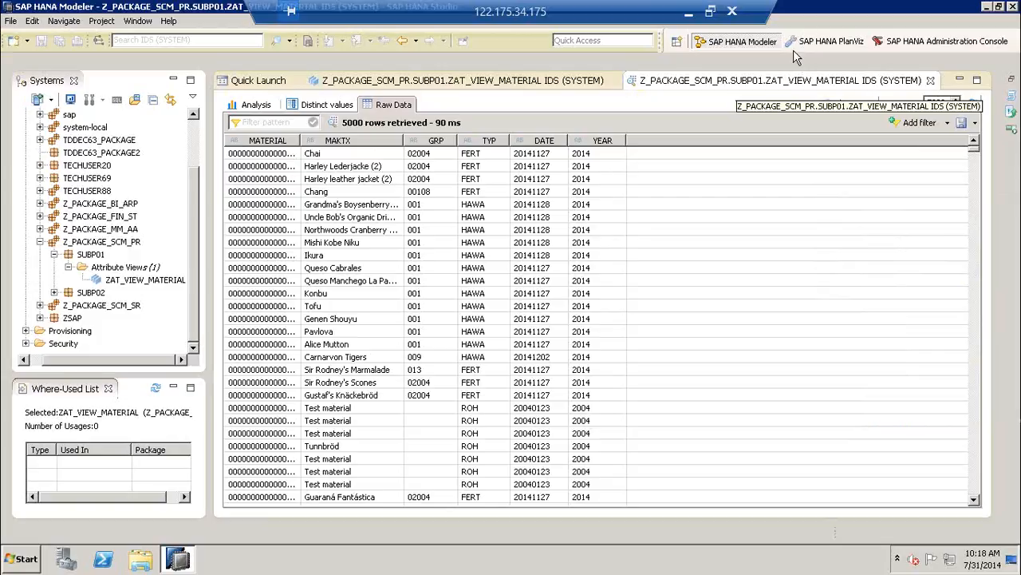
pyautogui.click(930, 80)
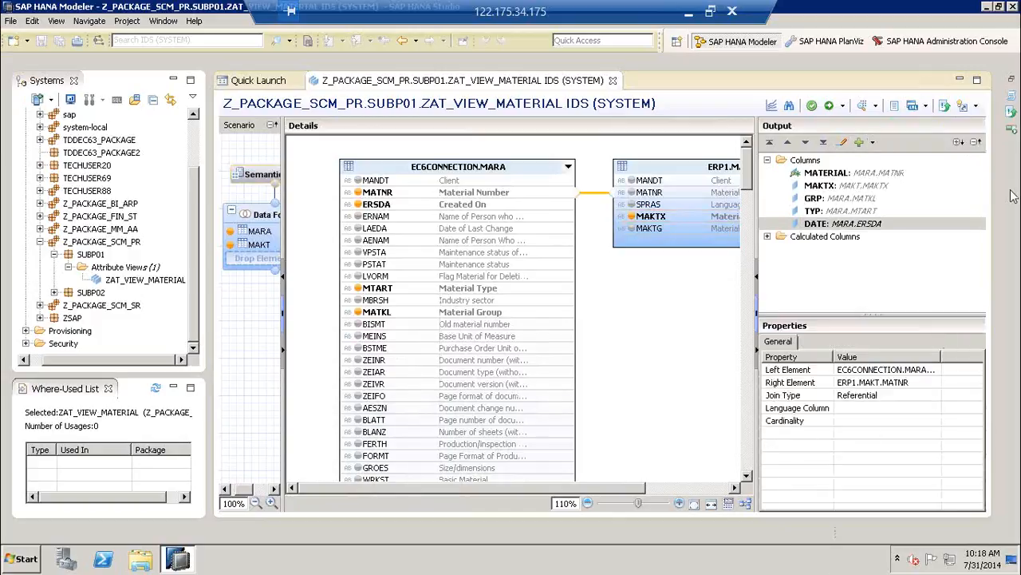
# With the annotation pen, draw an arrow to the join properties, tick marks beside their values and a box around the join type
pyautogui.click(962, 226)
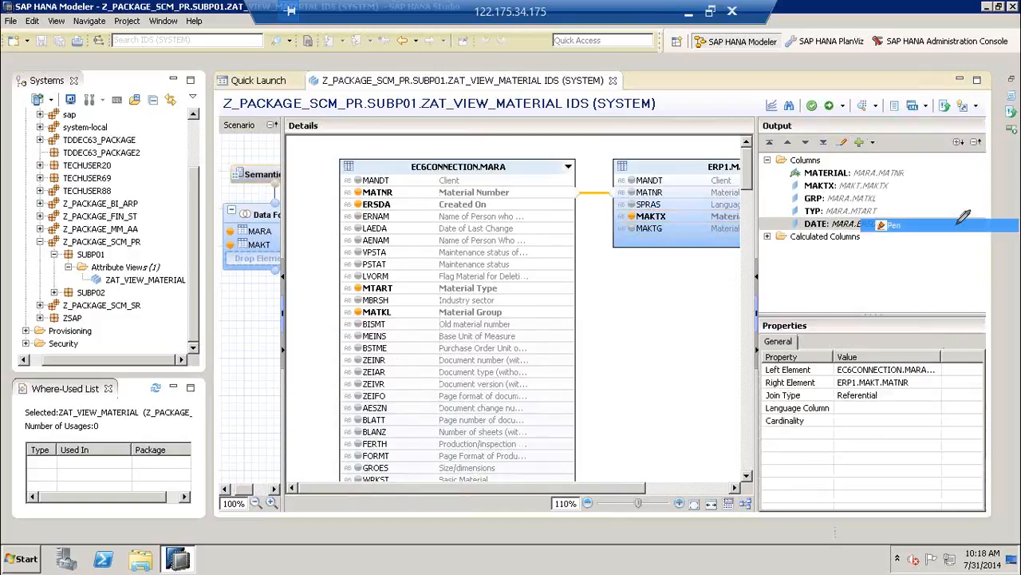
pyautogui.moveTo(696, 272); pyautogui.dragTo(786, 366)
pyautogui.moveTo(758, 360)
pyautogui.mouseDown()
pyautogui.moveTo(787, 366)
pyautogui.moveTo(798, 337)
pyautogui.mouseUp()
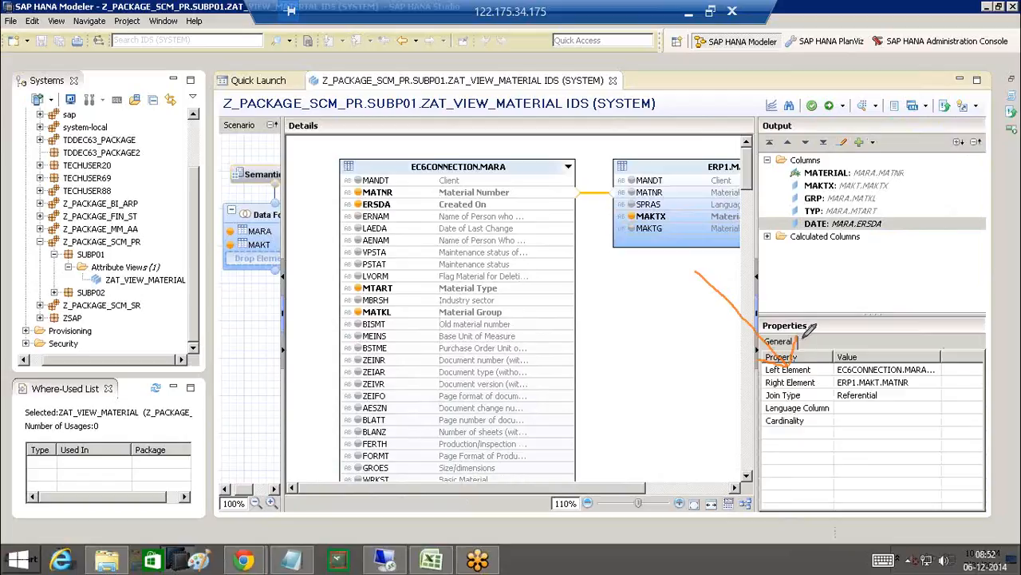
pyautogui.moveTo(931, 381); pyautogui.dragTo(946, 368)
pyautogui.moveTo(922, 392); pyautogui.dragTo(948, 382)
pyautogui.moveTo(764, 405)
pyautogui.mouseDown()
pyautogui.moveTo(895, 405)
pyautogui.moveTo(897, 391)
pyautogui.moveTo(798, 389)
pyautogui.moveTo(764, 394)
pyautogui.moveTo(764, 404)
pyautogui.mouseUp()
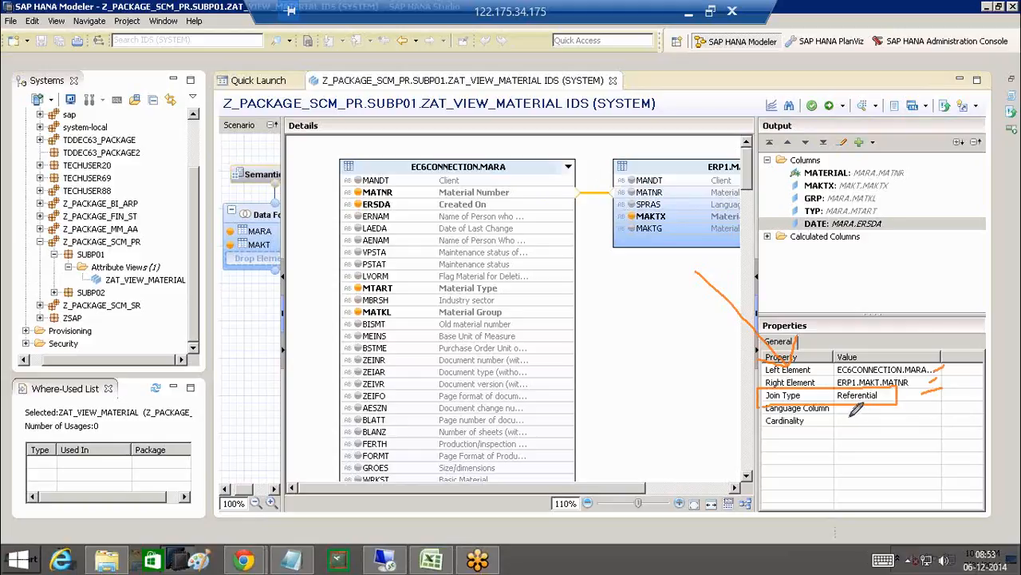
# Handwrite BY DEFAULT with the annotation pen beside the boxed join type
pyautogui.moveTo(564, 301); pyautogui.dragTo(568, 351)
pyautogui.moveTo(551, 305)
pyautogui.mouseDown()
pyautogui.moveTo(594, 327)
pyautogui.moveTo(569, 351)
pyautogui.mouseUp()
pyautogui.moveTo(611, 297); pyautogui.dragTo(638, 320)
pyautogui.moveTo(663, 275); pyautogui.dragTo(630, 350)
pyautogui.moveTo(519, 403)
pyautogui.mouseDown()
pyautogui.moveTo(535, 459)
pyautogui.moveTo(549, 399)
pyautogui.moveTo(535, 459)
pyautogui.mouseUp()
pyautogui.moveTo(568, 399)
pyautogui.mouseDown()
pyautogui.moveTo(595, 430)
pyautogui.moveTo(599, 398)
pyautogui.mouseUp()
pyautogui.moveTo(556, 399)
pyautogui.mouseDown()
pyautogui.moveTo(566, 384)
pyautogui.moveTo(604, 427)
pyautogui.mouseUp()
pyautogui.moveTo(587, 388)
pyautogui.mouseDown()
pyautogui.moveTo(627, 357)
pyautogui.moveTo(638, 369)
pyautogui.mouseUp()
pyautogui.moveTo(632, 411)
pyautogui.mouseDown()
pyautogui.moveTo(659, 401)
pyautogui.moveTo(670, 348)
pyautogui.mouseUp()
pyautogui.moveTo(659, 343); pyautogui.dragTo(693, 393)
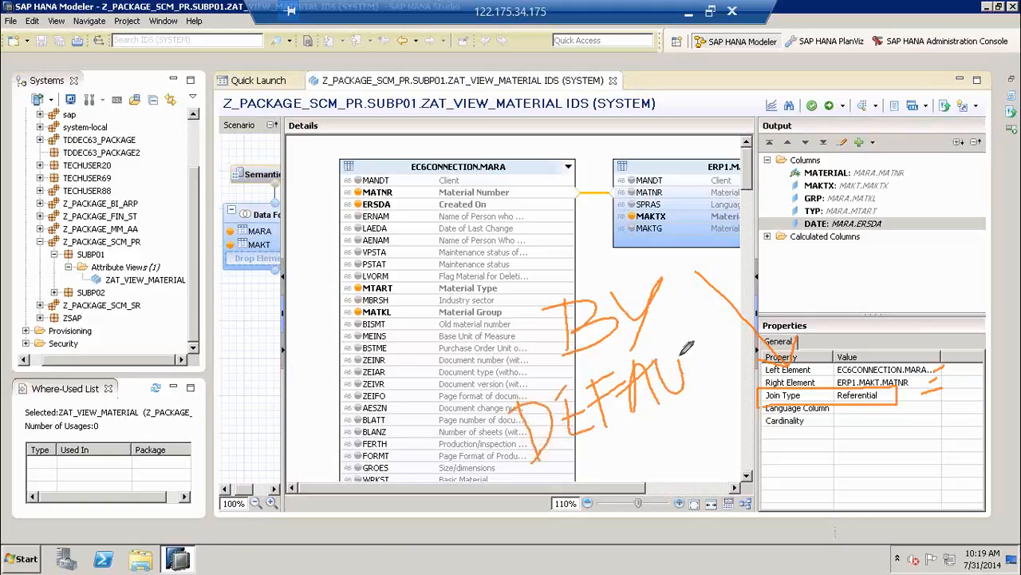
pyautogui.moveTo(702, 341)
pyautogui.mouseDown()
pyautogui.moveTo(705, 390)
pyautogui.moveTo(747, 342)
pyautogui.mouseUp()
pyautogui.moveTo(734, 345); pyautogui.dragTo(728, 376)
pyautogui.moveTo(696, 340); pyautogui.dragTo(737, 314)
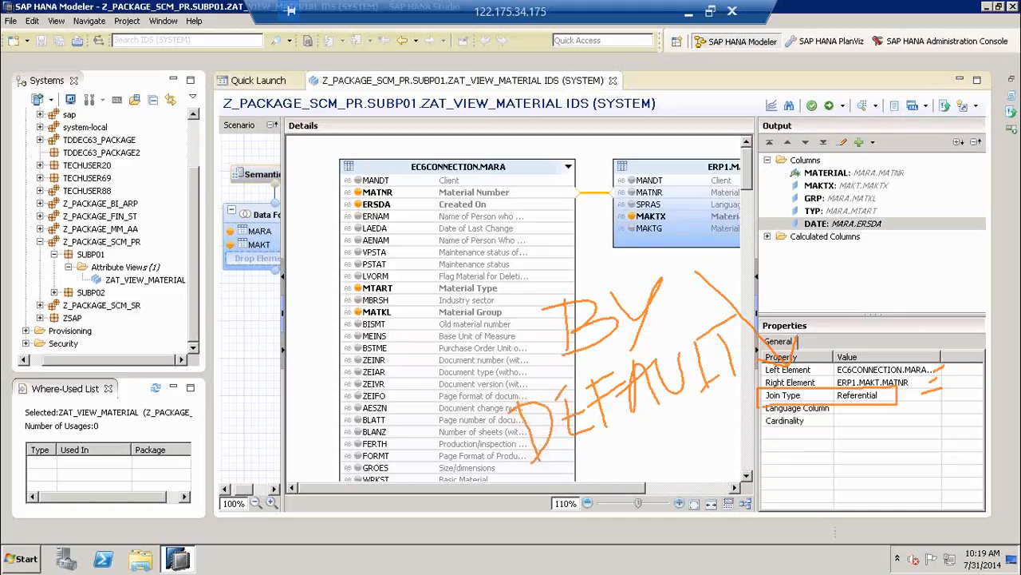
# Review the available join type and cardinality options of the MARA–MAKT join, and clear the pen annotations and the join selection
pyautogui.click(897, 402)
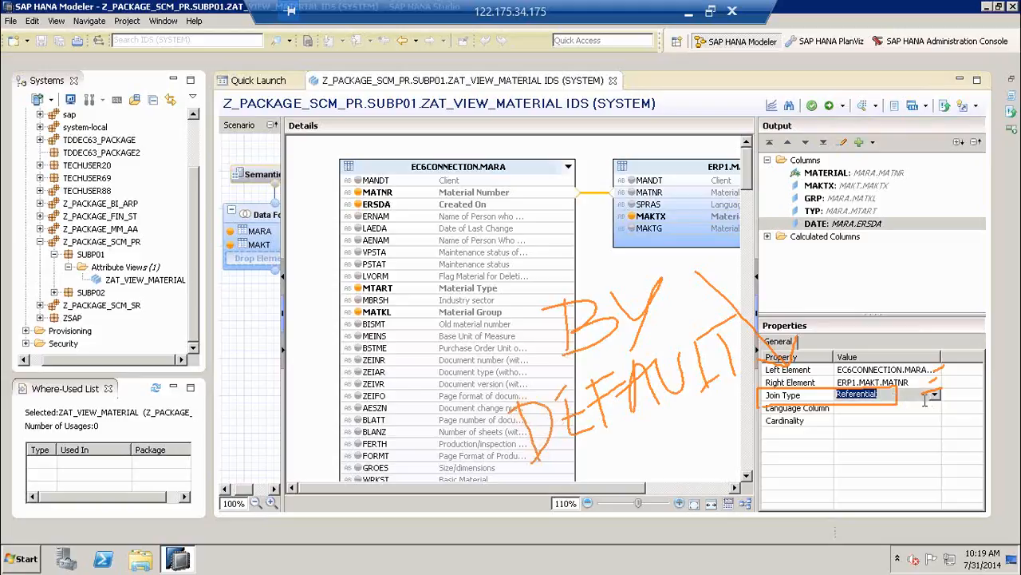
pyautogui.click(935, 396)
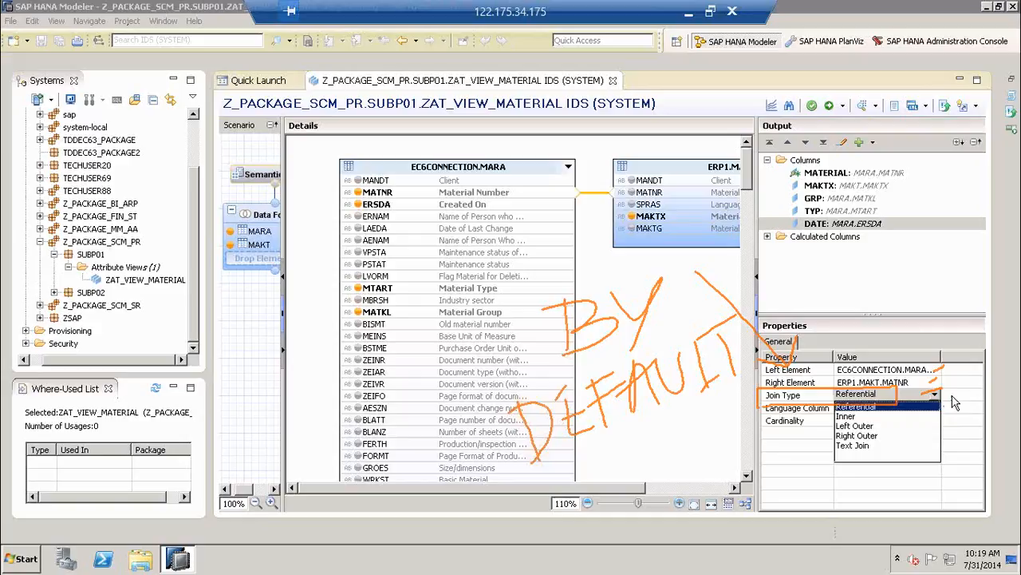
pyautogui.click(956, 398)
pyautogui.click(860, 422)
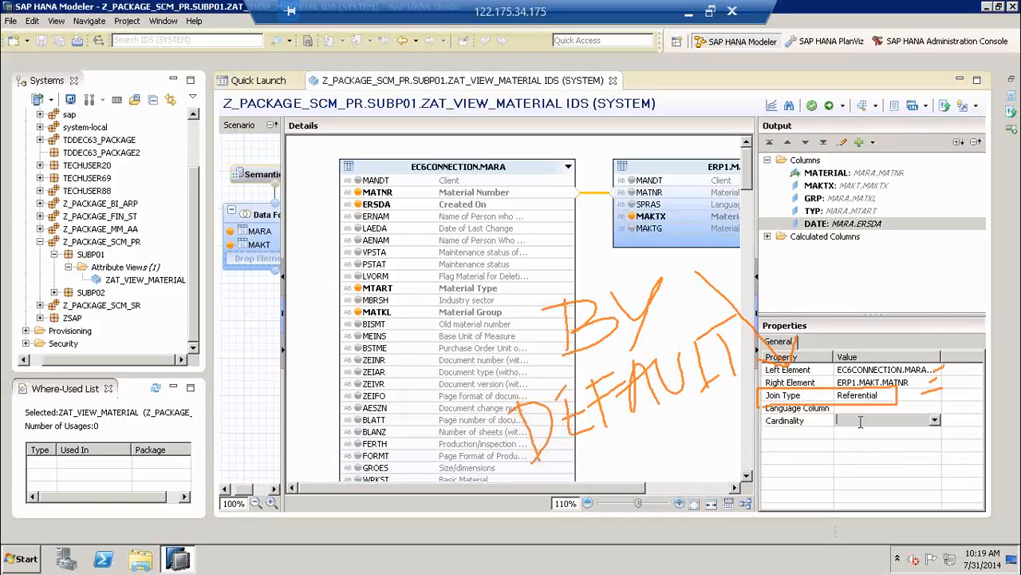
pyautogui.click(935, 421)
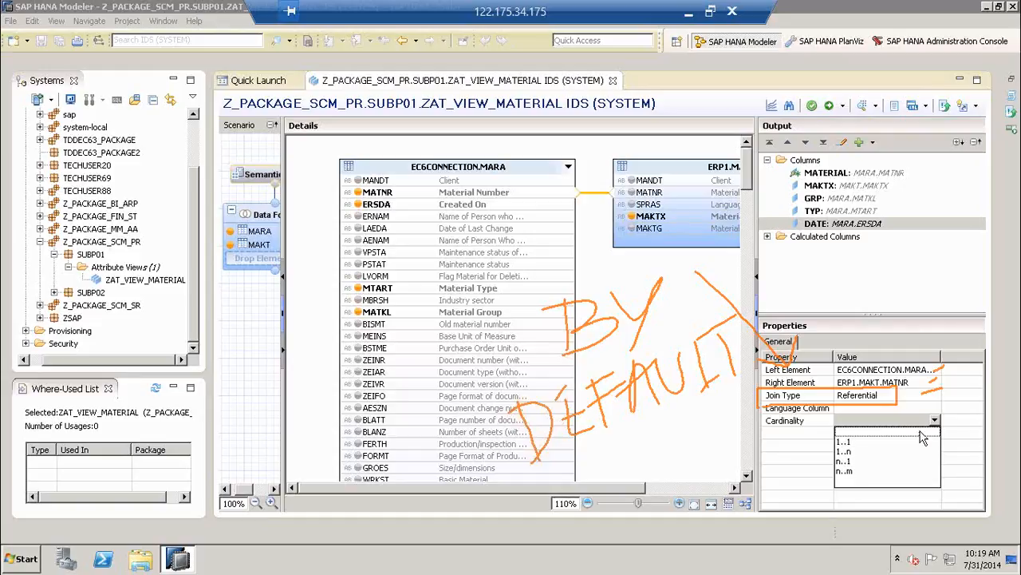
pyautogui.click(972, 429)
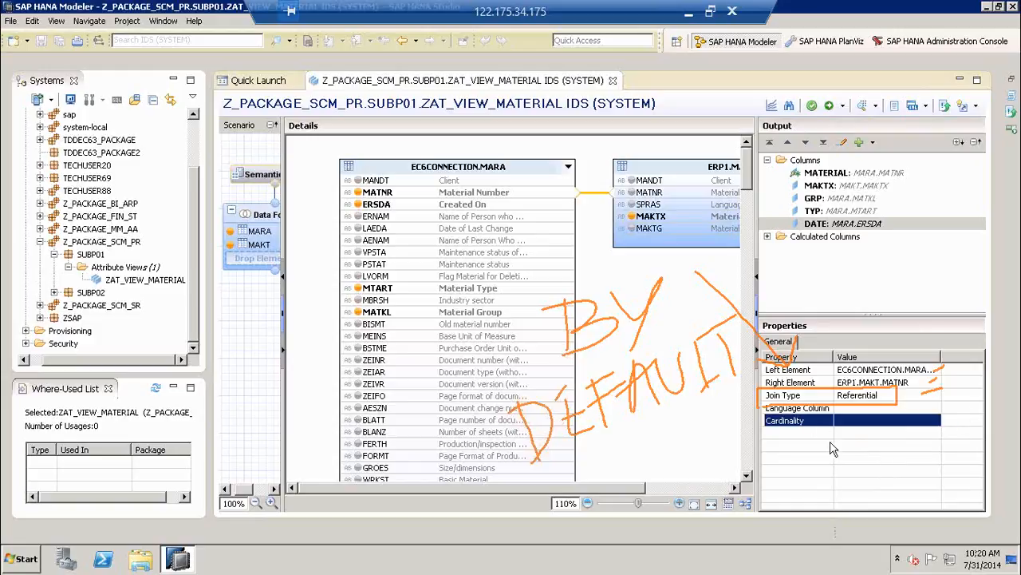
pyautogui.click(940, 285)
pyautogui.click(698, 295)
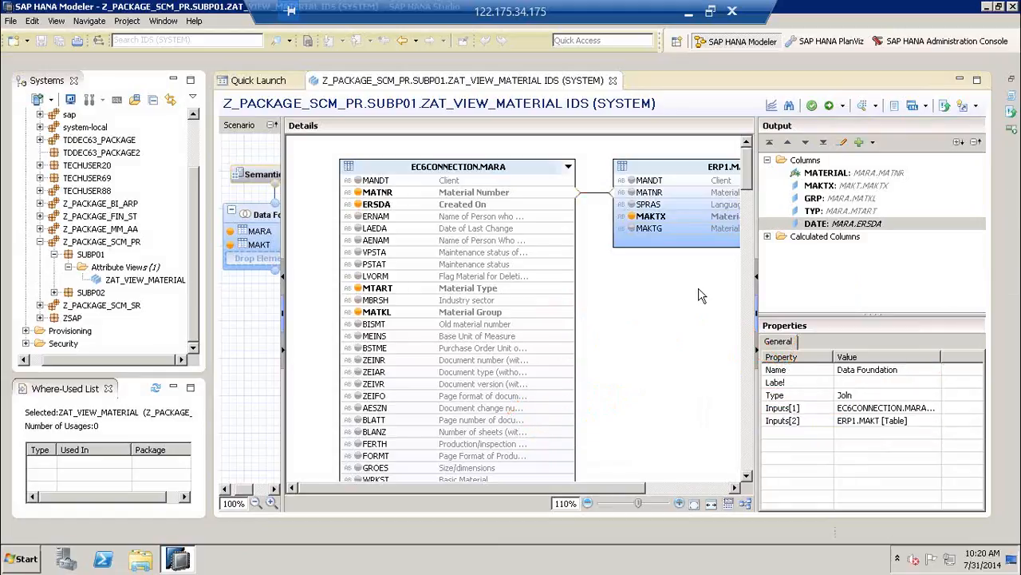
# Open the raw data preview of the attribute view and widen the MATERIAL and MAKTX columns
pyautogui.click(863, 107)
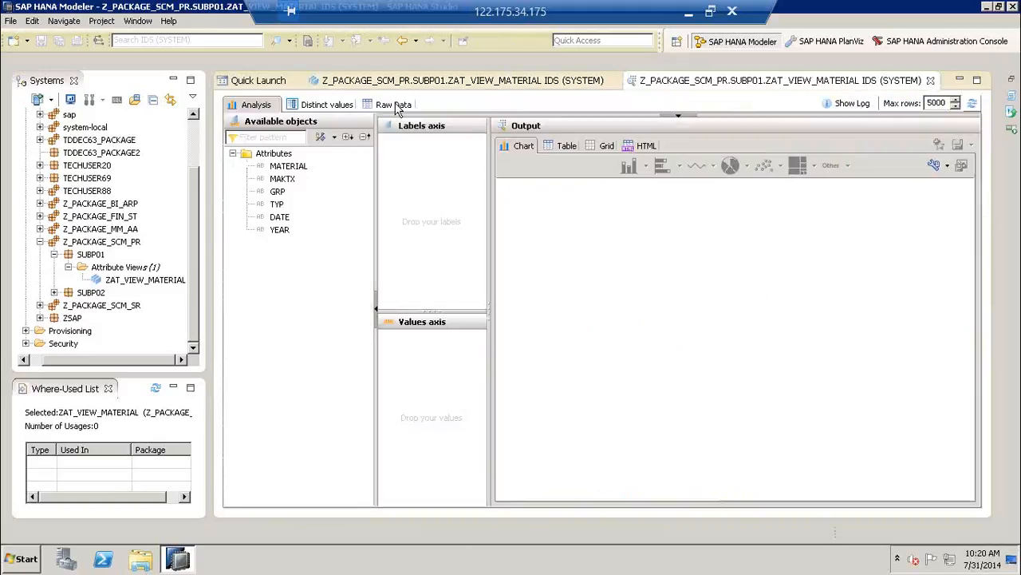
pyautogui.click(397, 109)
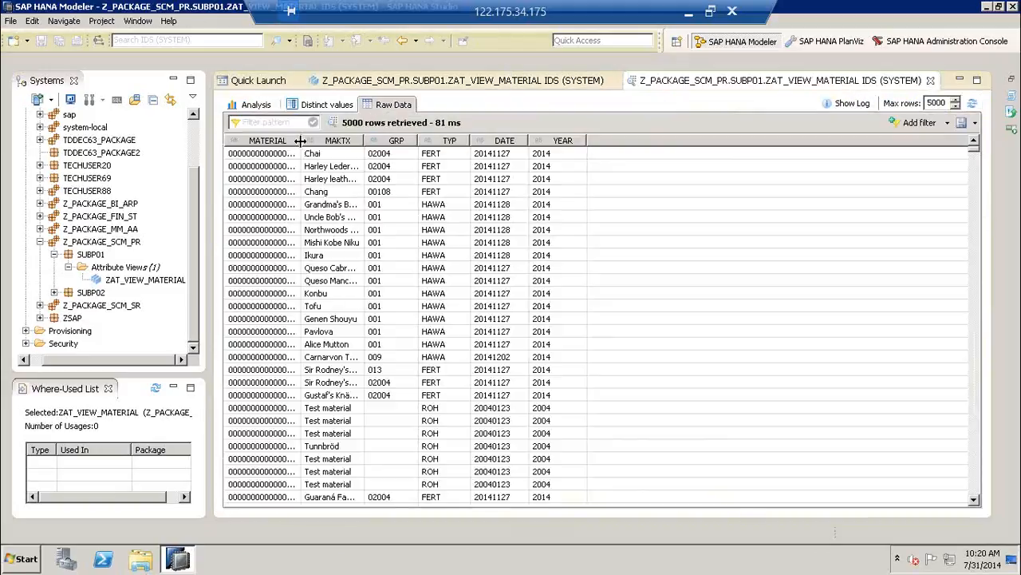
pyautogui.moveTo(306, 141); pyautogui.dragTo(313, 141)
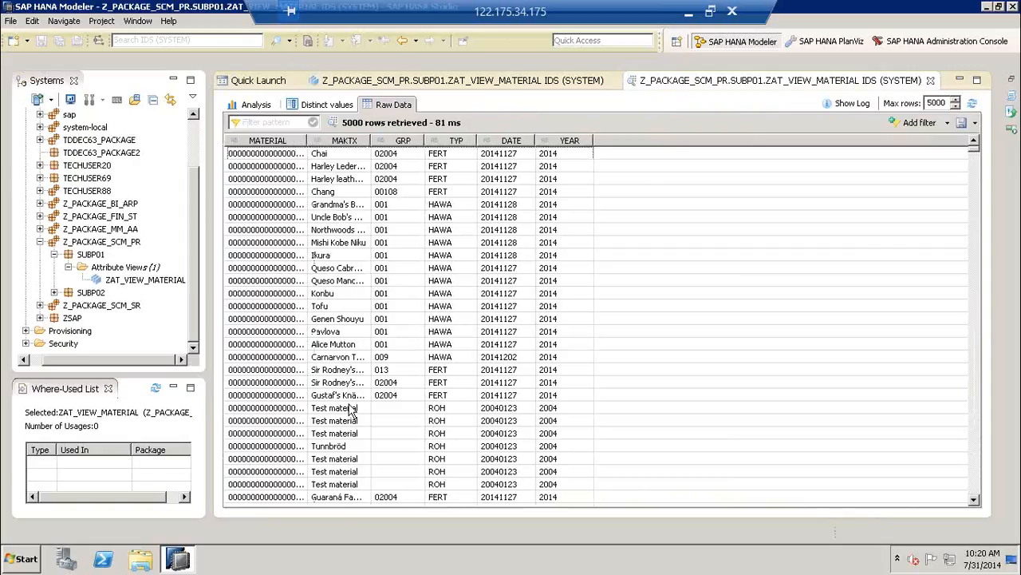
pyautogui.click(415, 411)
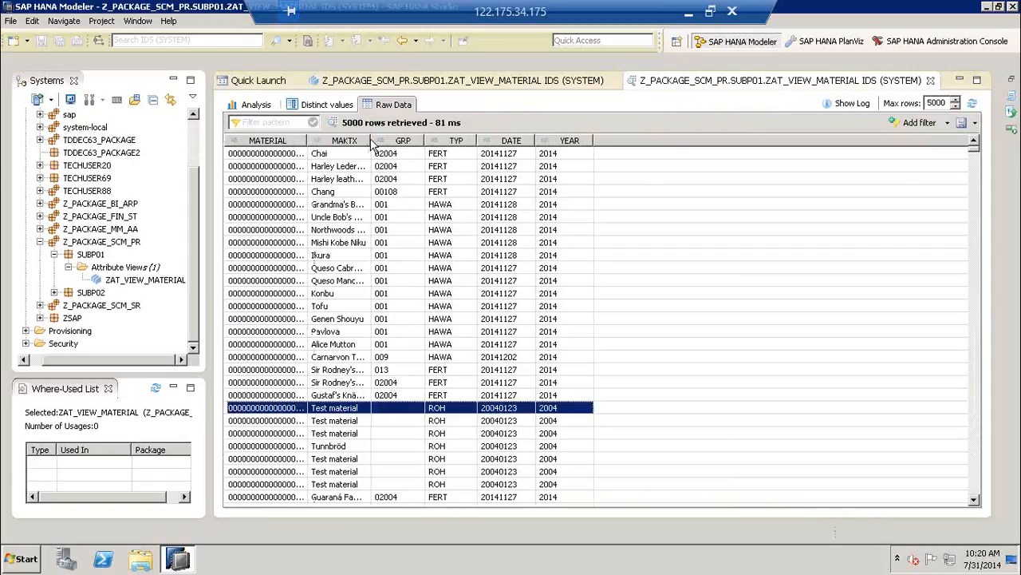
pyautogui.moveTo(371, 139); pyautogui.dragTo(471, 139)
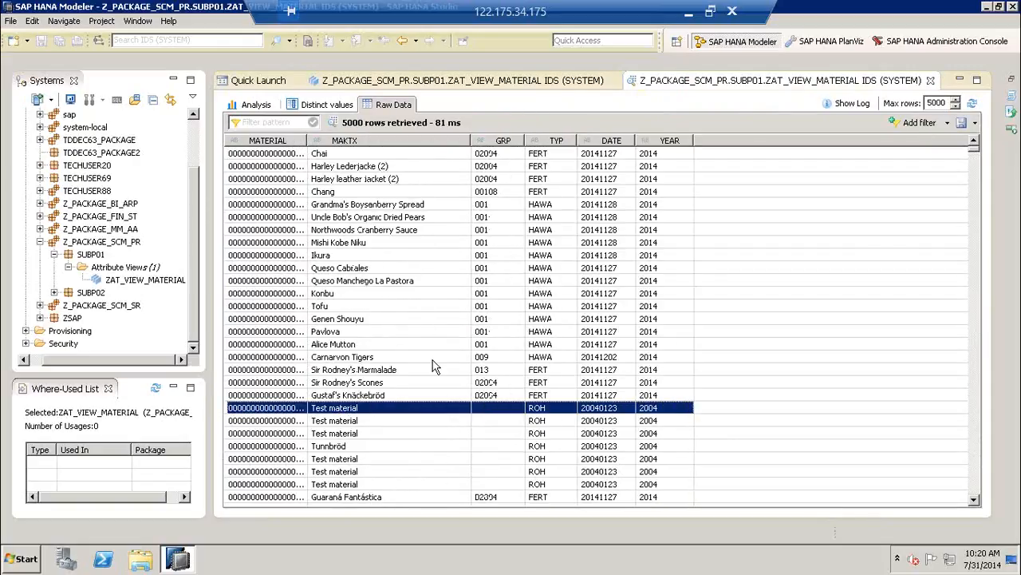
# Look through the MAKTX descriptions for languages other than English, highlighting the Japanese and Russian classification, ventilation and filter rows
pyautogui.click(450, 461)
pyautogui.scroll(-7, 451, 463)
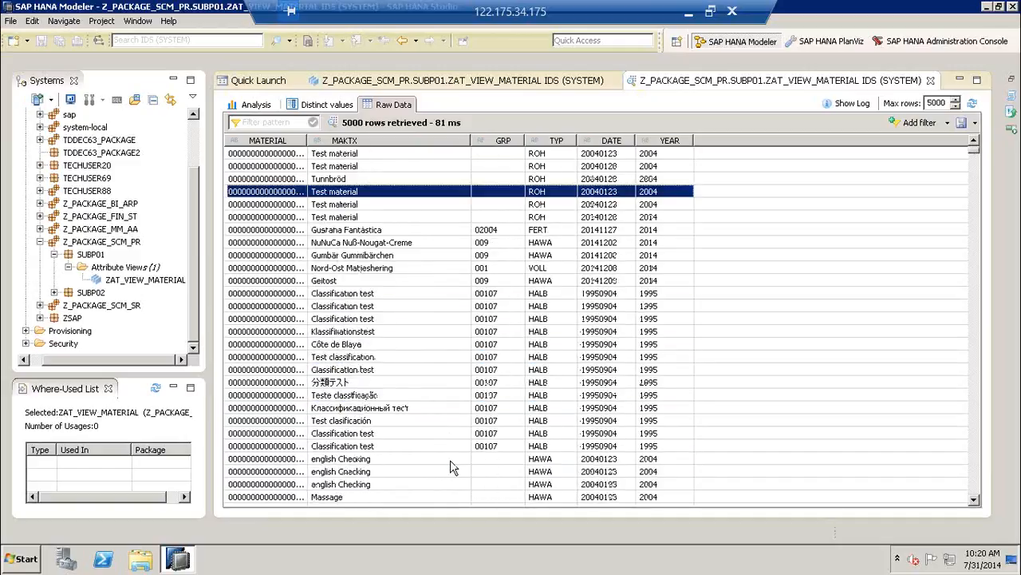
pyautogui.scroll(-1, 450, 461)
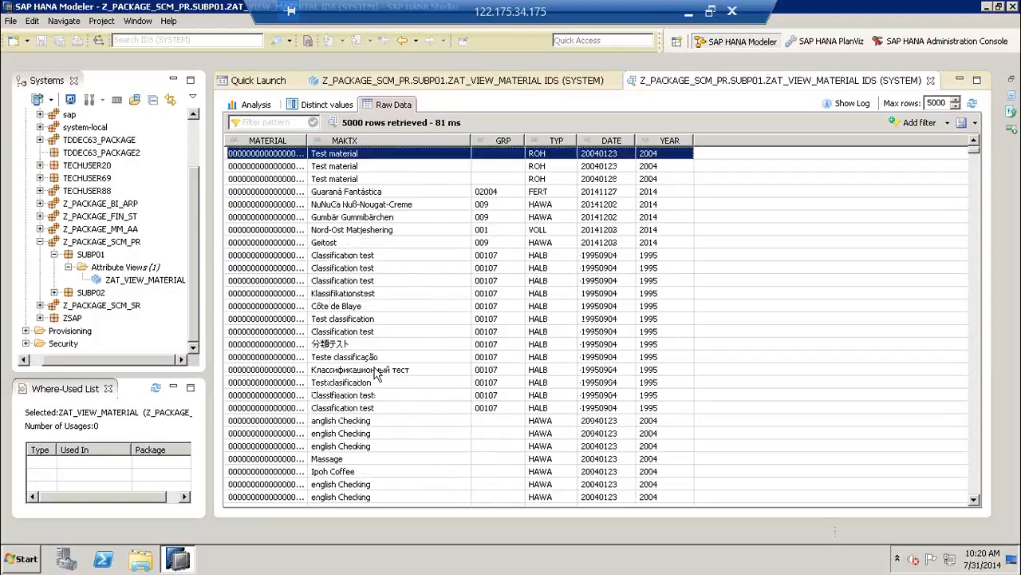
pyautogui.click(371, 345)
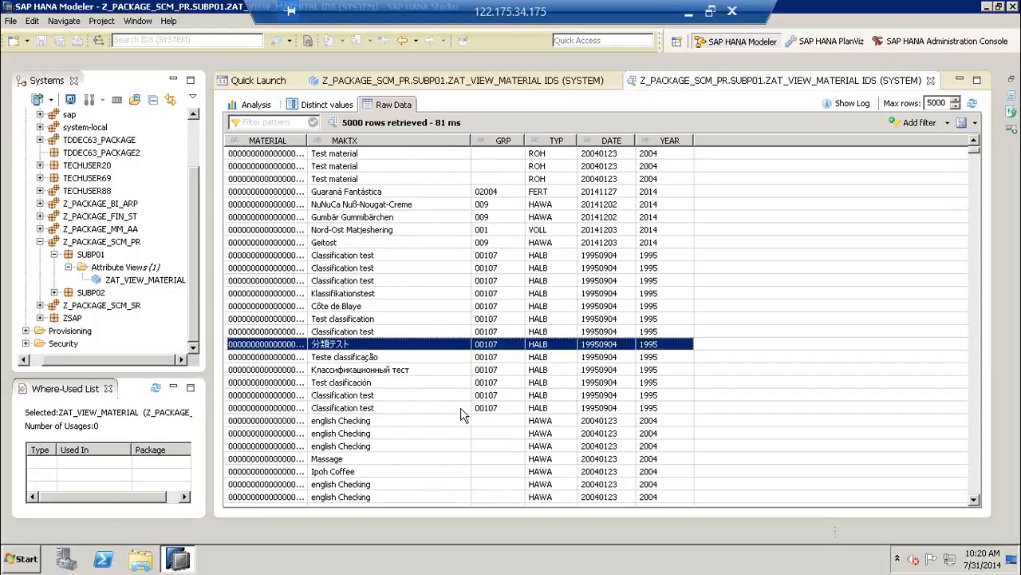
pyautogui.keyDown('ctrl'); pyautogui.click(423, 374); pyautogui.keyUp('ctrl')
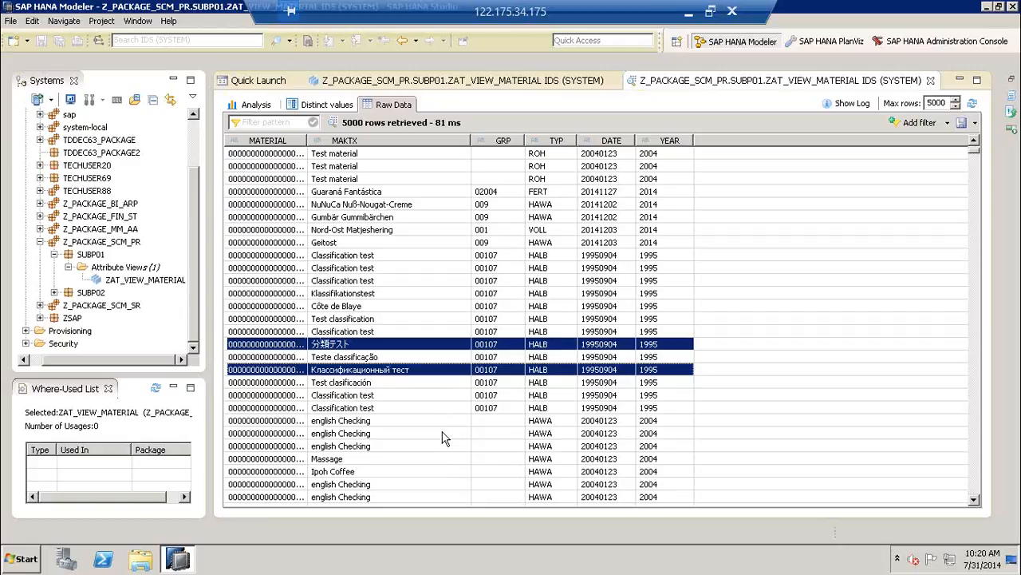
pyautogui.scroll(-4, 444, 439)
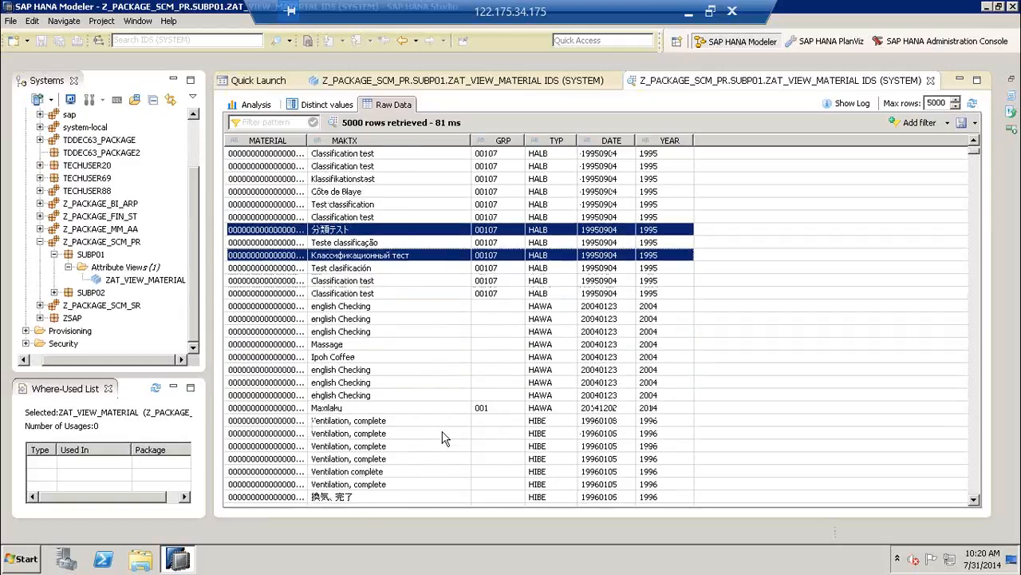
pyautogui.keyDown('ctrl'); pyautogui.click(373, 461); pyautogui.keyUp('ctrl')
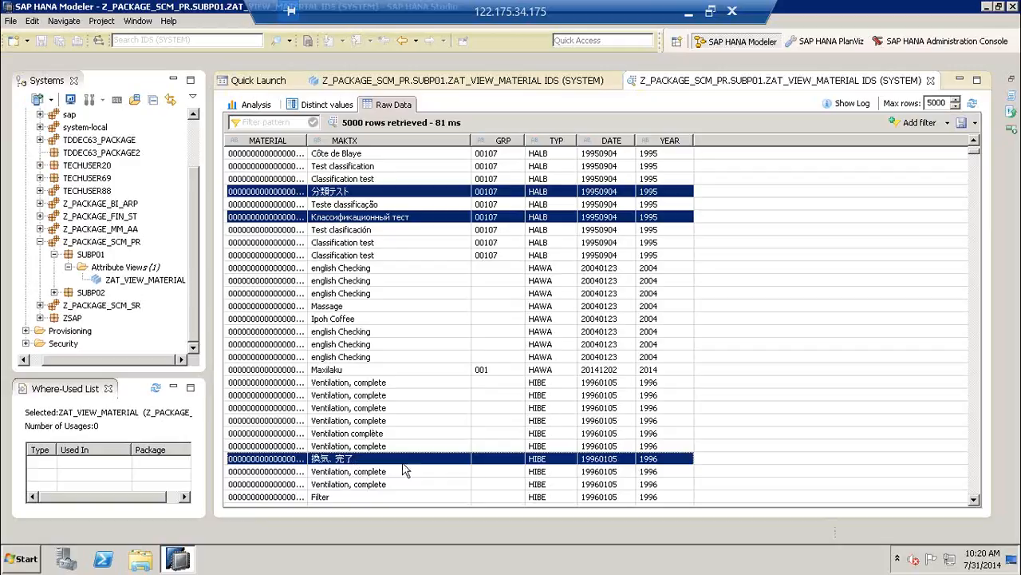
pyautogui.scroll(-4, 470, 469)
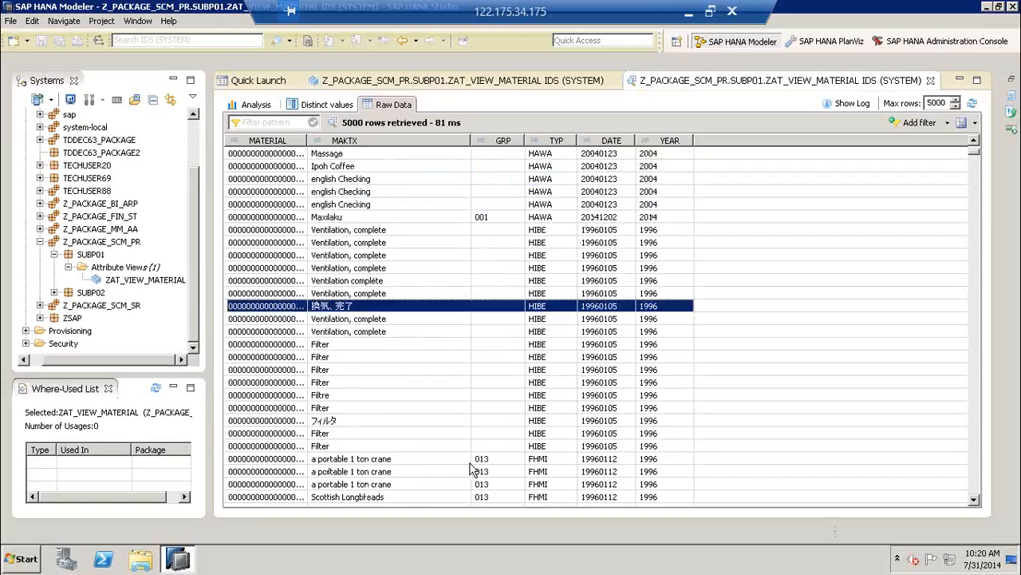
pyautogui.keyDown('ctrl'); pyautogui.click(336, 422); pyautogui.keyUp('ctrl')
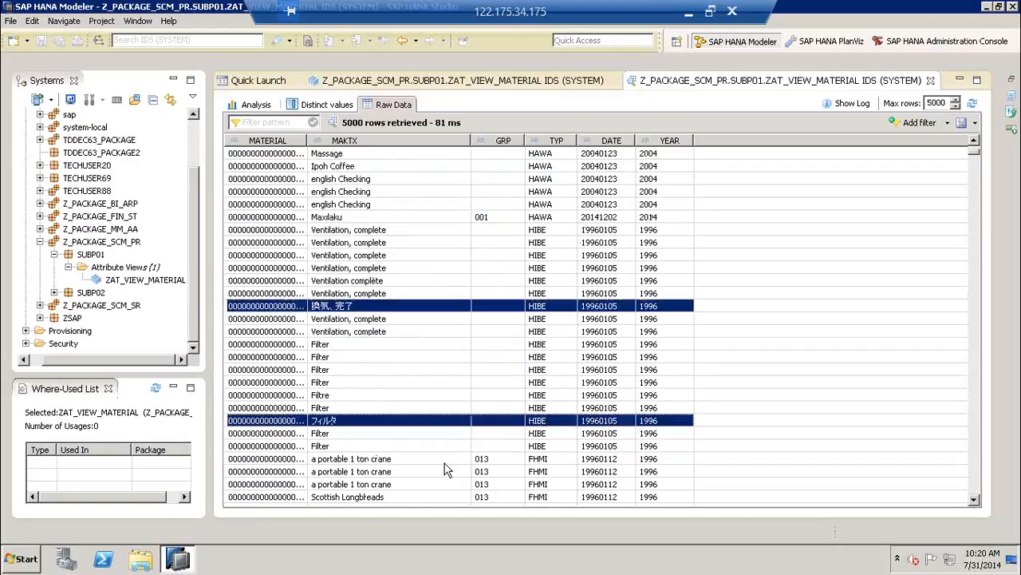
# Examine further material descriptions, highlight the Russian PCB row, and return to the first rows of the preview
pyautogui.scroll(-5, 447, 471)
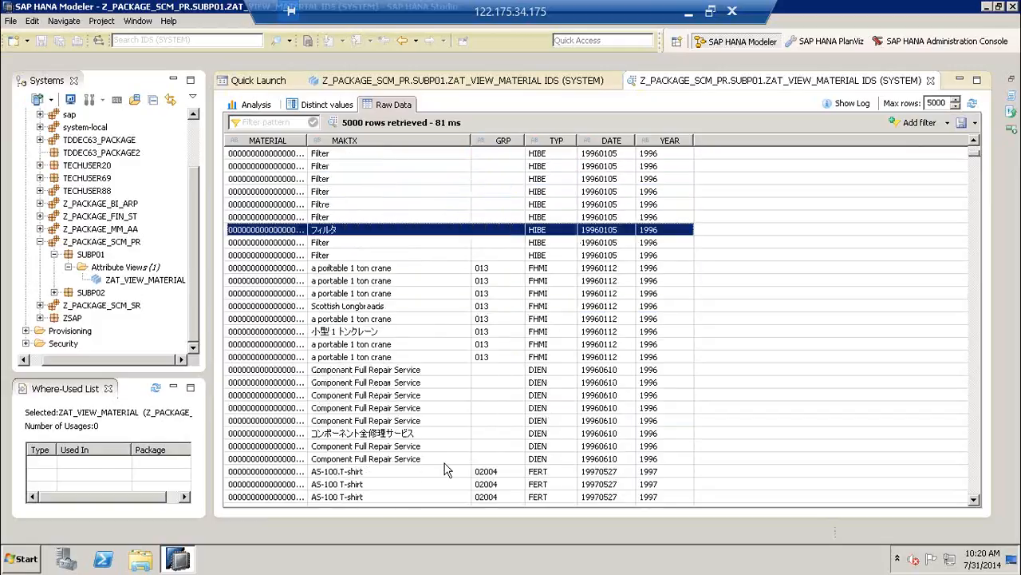
pyautogui.scroll(-2, 447, 471)
pyautogui.scroll(-5, 447, 471)
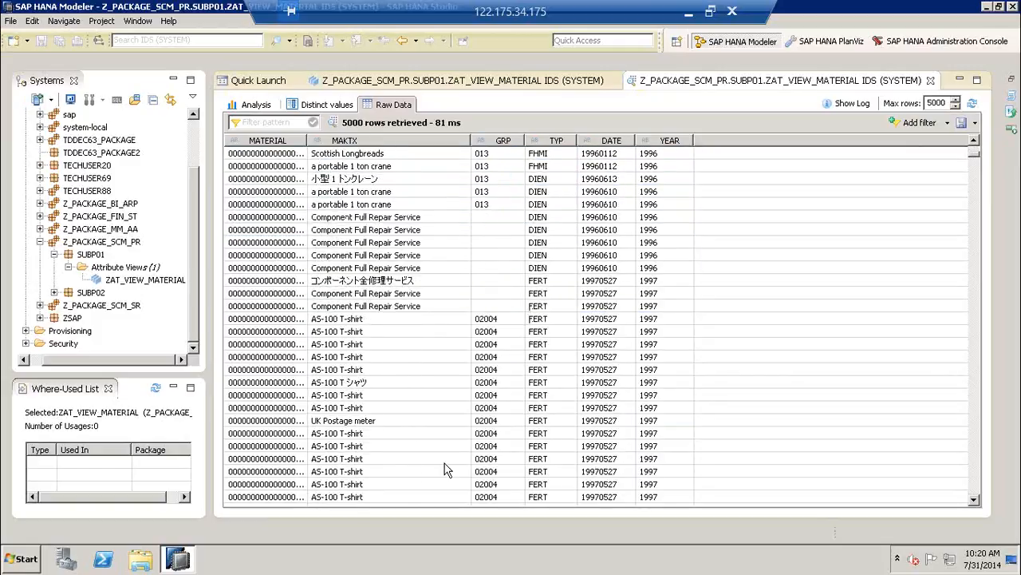
pyautogui.scroll(-4, 447, 471)
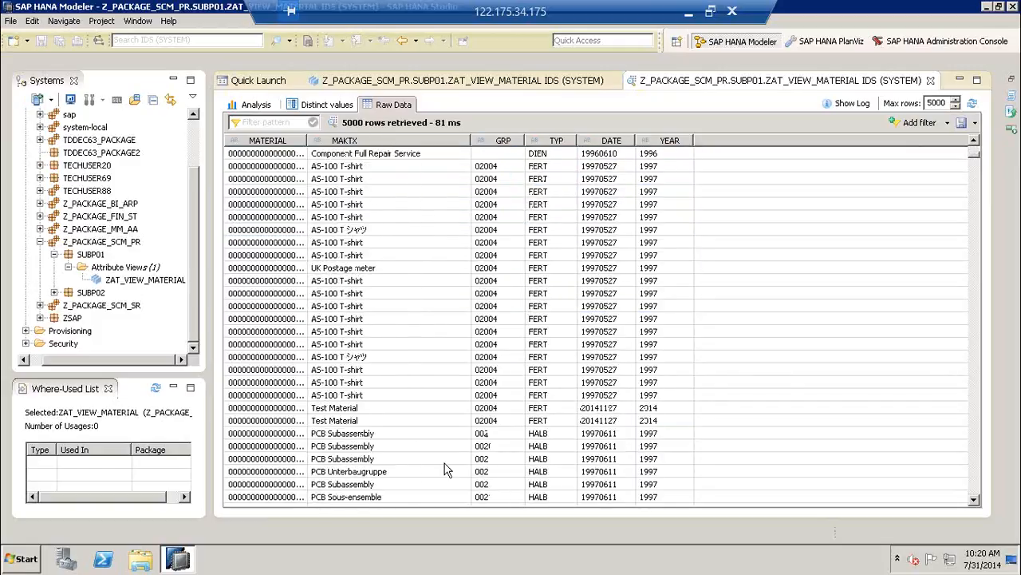
pyautogui.scroll(-1, 446, 471)
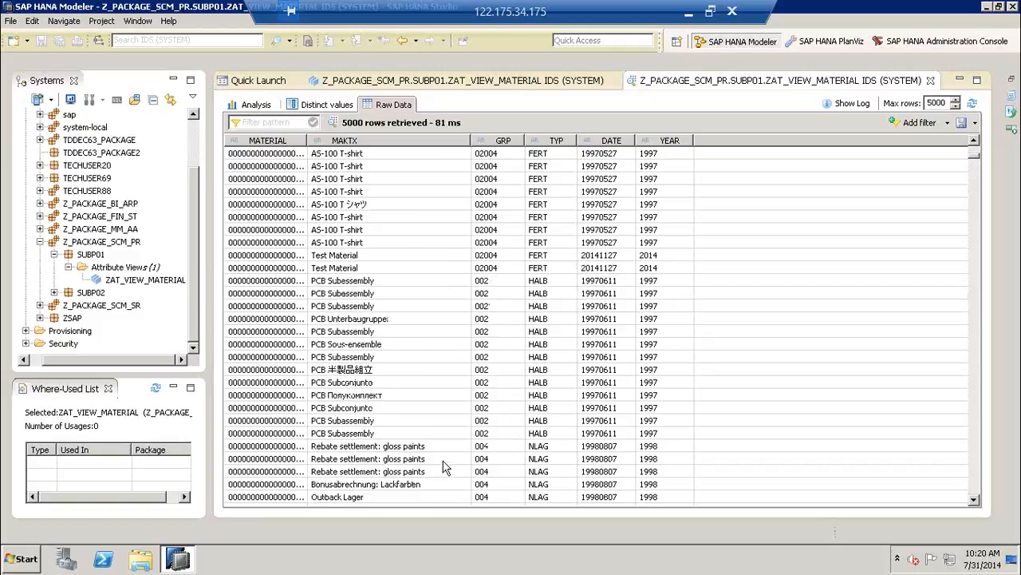
pyautogui.click(391, 396)
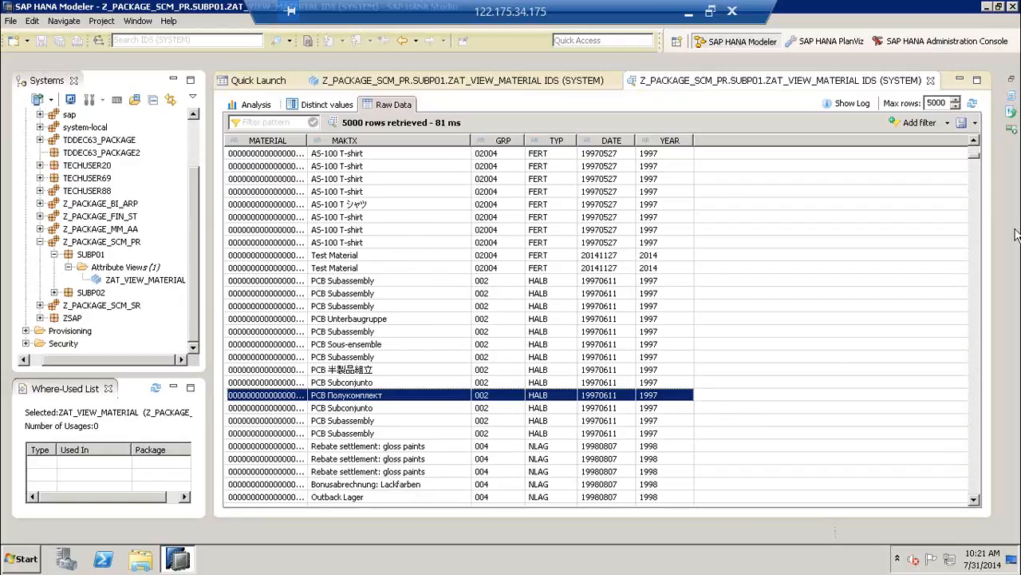
pyautogui.moveTo(975, 154); pyautogui.dragTo(975, 148)
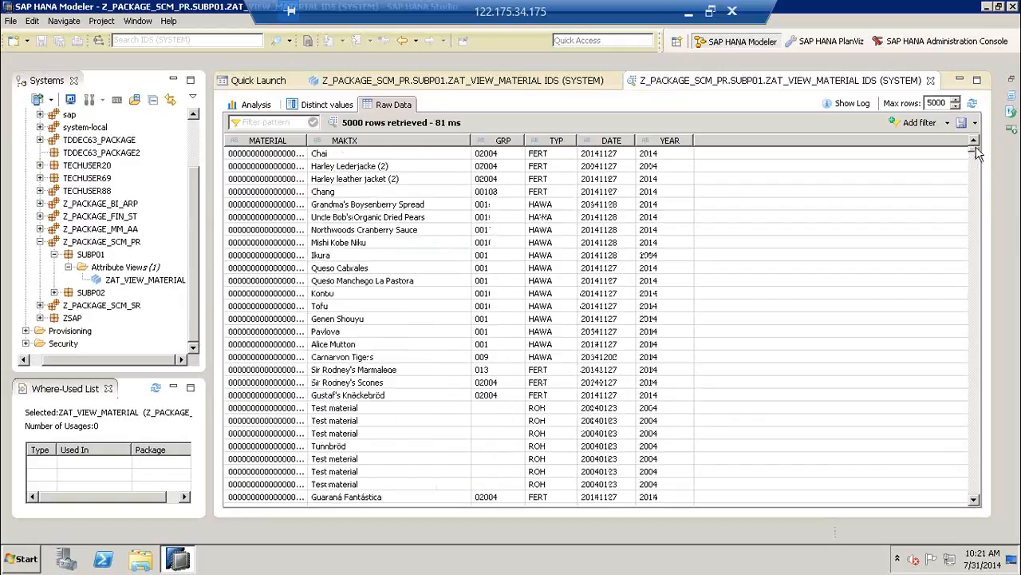
# Return to the attribute view editor and check which operations are offered for the MBRSH column of MARA
pyautogui.click(547, 87)
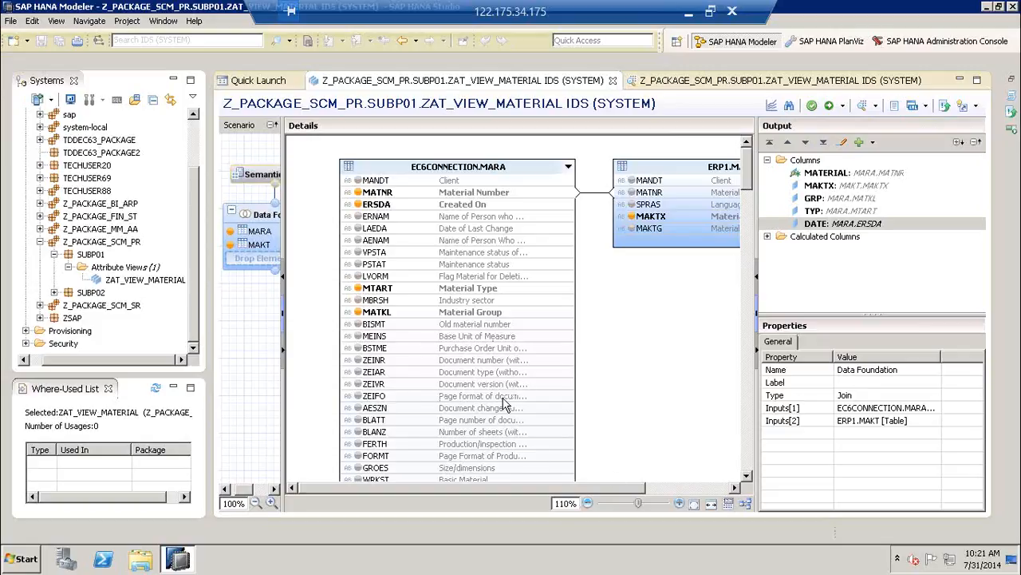
pyautogui.click(508, 301)
pyautogui.rightClick(511, 303)
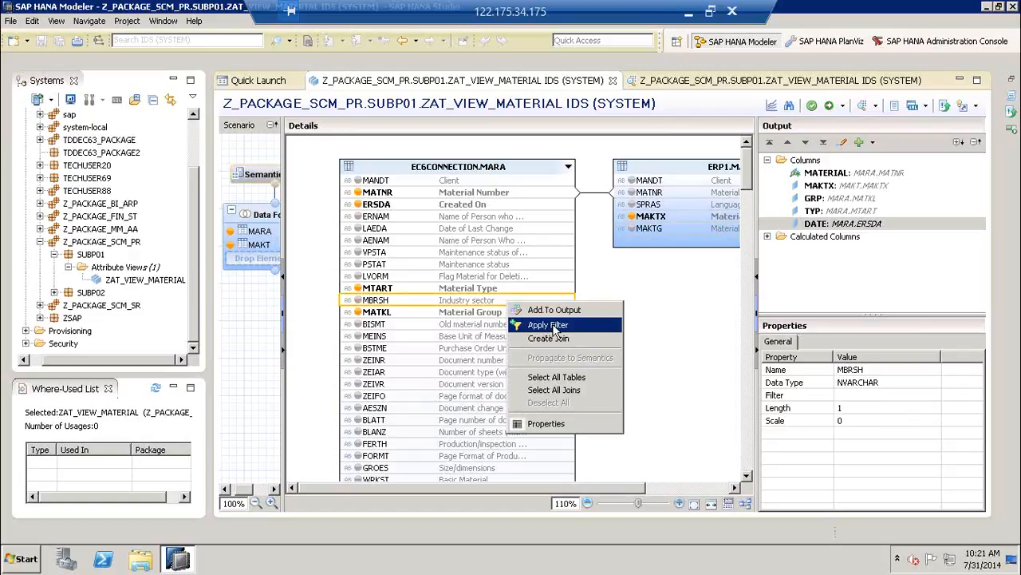
pyautogui.click(661, 336)
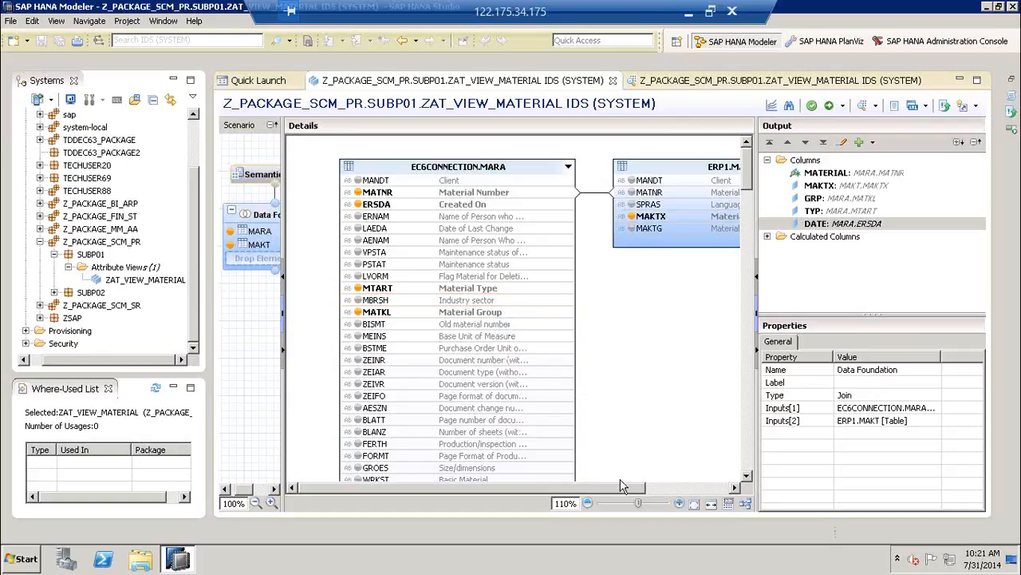
# Start a filter on the SPRAS column of MAKT and review the available operators, keeping Equal
pyautogui.moveTo(615, 488); pyautogui.dragTo(701, 487)
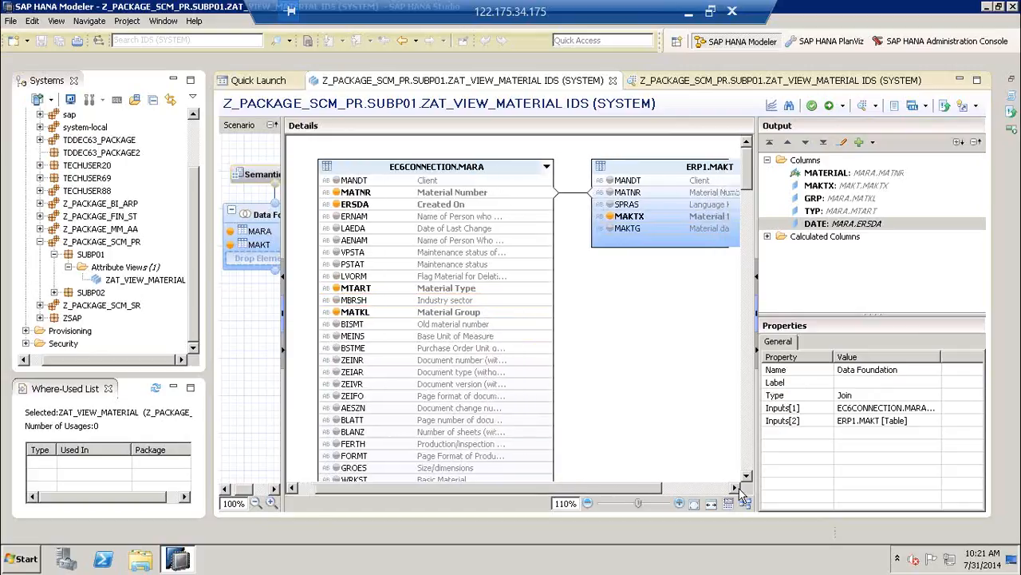
pyautogui.click(738, 488)
pyautogui.click(738, 488)
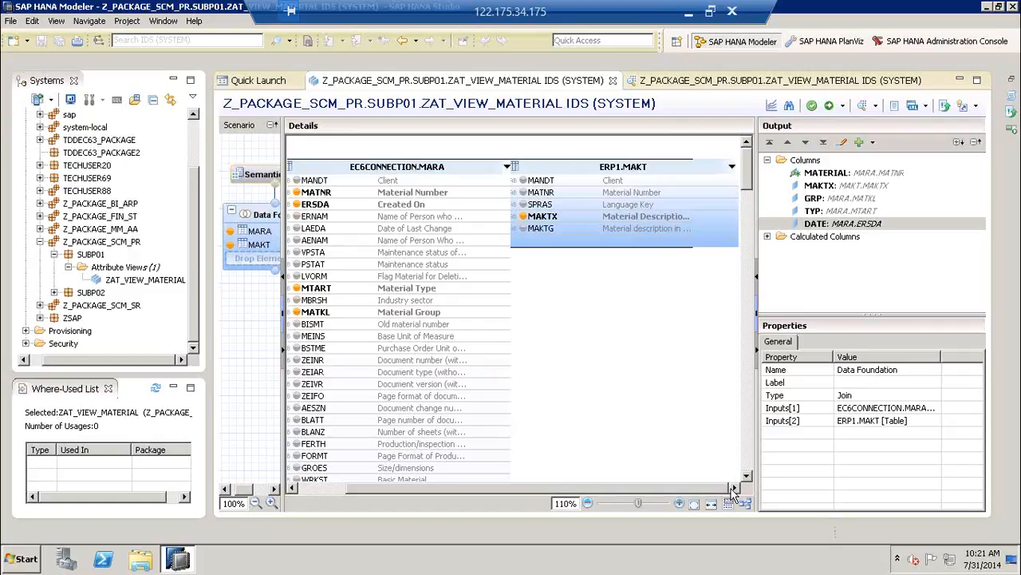
pyautogui.click(541, 205)
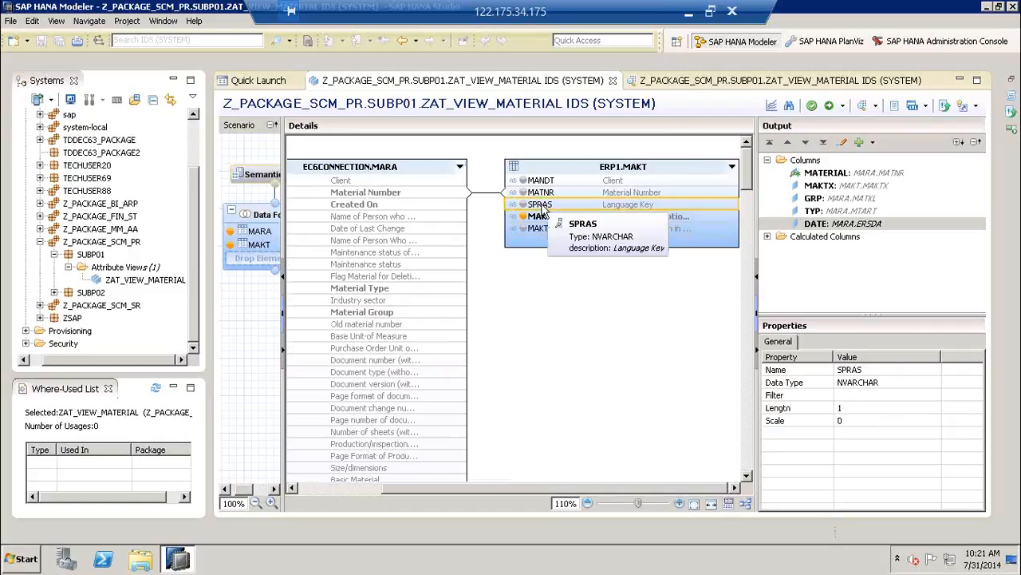
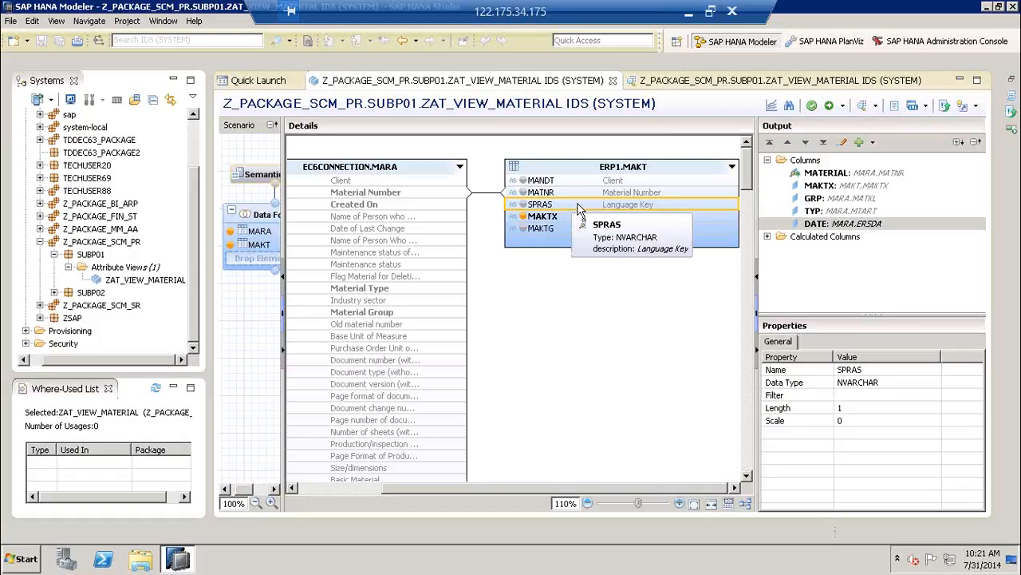
pyautogui.rightClick(580, 208)
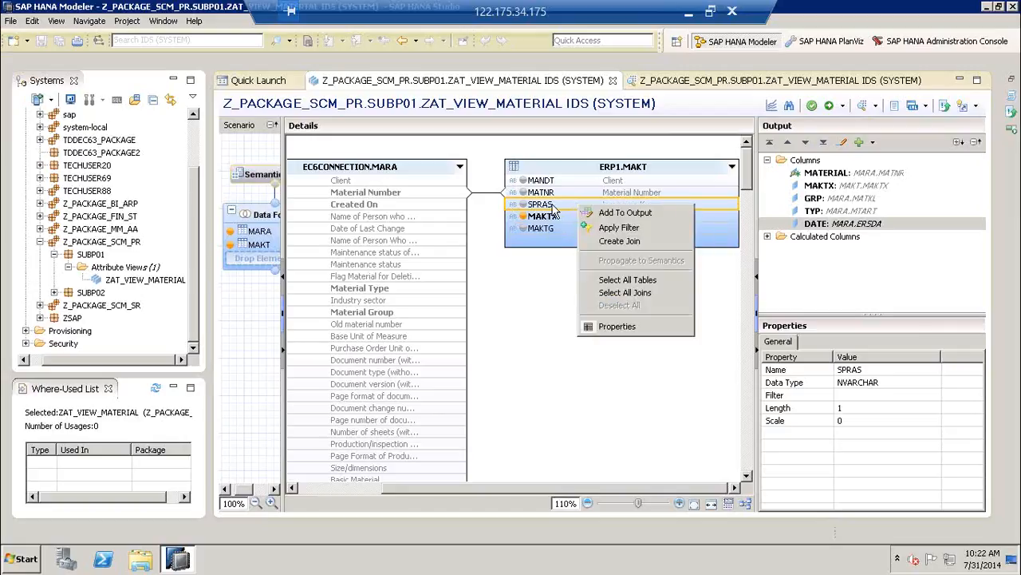
pyautogui.click(592, 230)
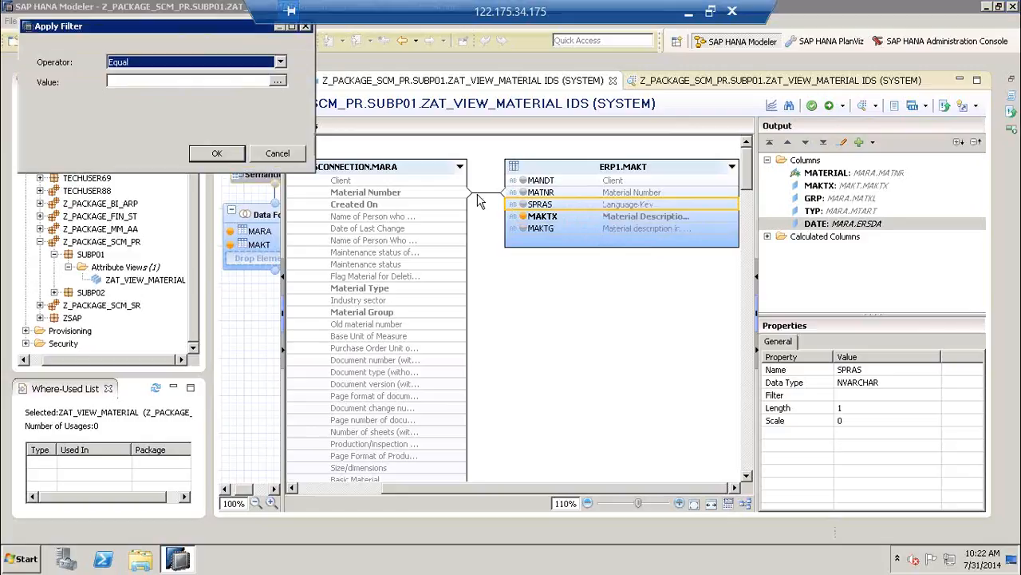
pyautogui.moveTo(165, 22); pyautogui.dragTo(547, 321)
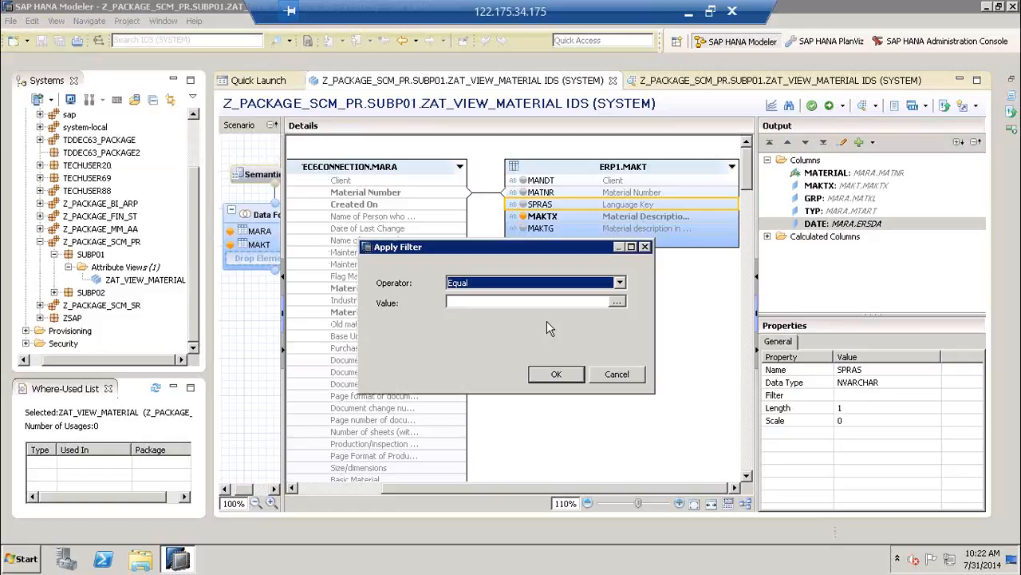
pyautogui.click(620, 283)
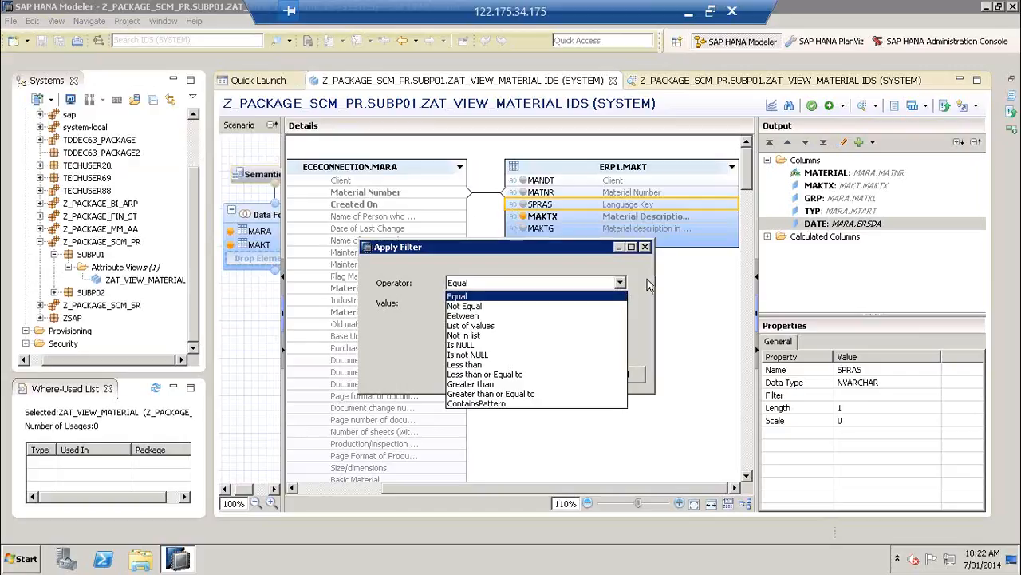
pyautogui.click(649, 286)
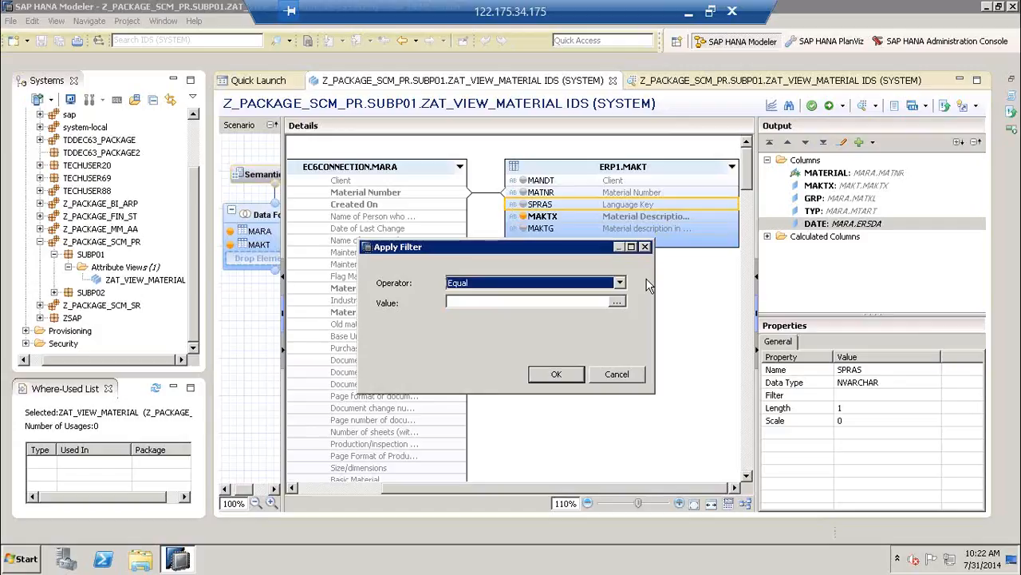
# Choose language key E from the value help as the SPRAS filter value and apply the filter
pyautogui.click(617, 301)
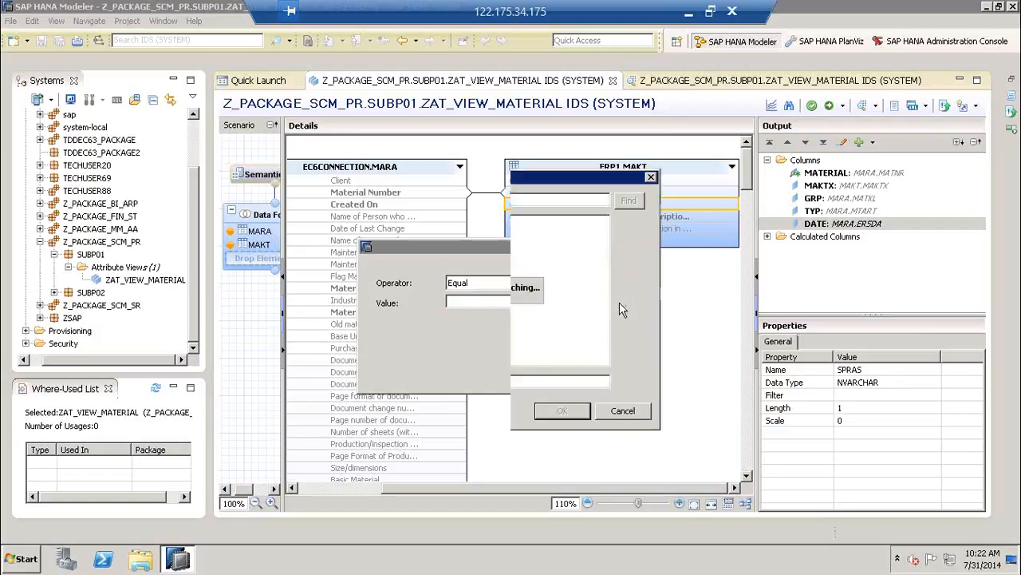
pyautogui.moveTo(607, 280); pyautogui.dragTo(606, 256)
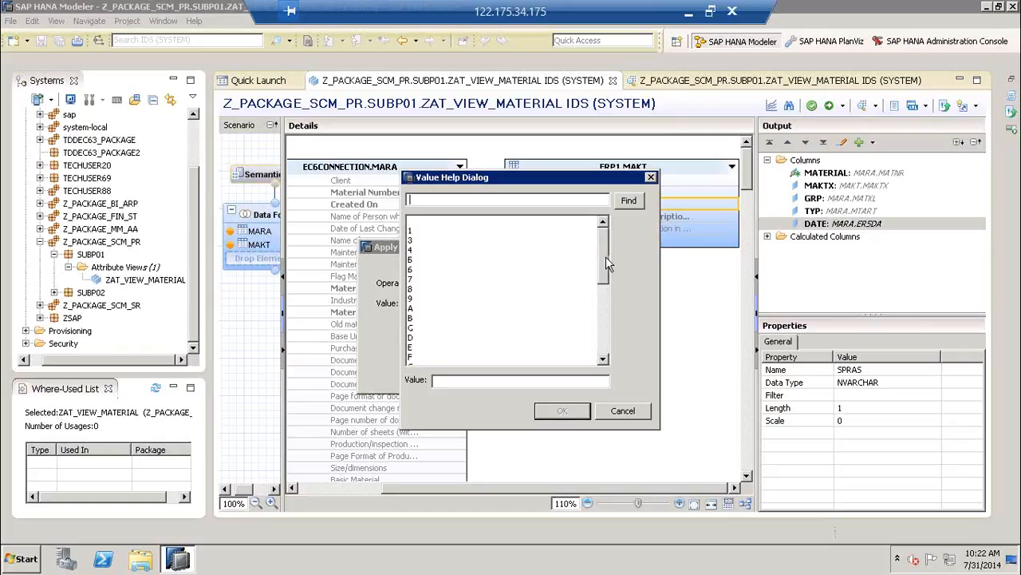
pyautogui.click(411, 347)
pyautogui.click(552, 412)
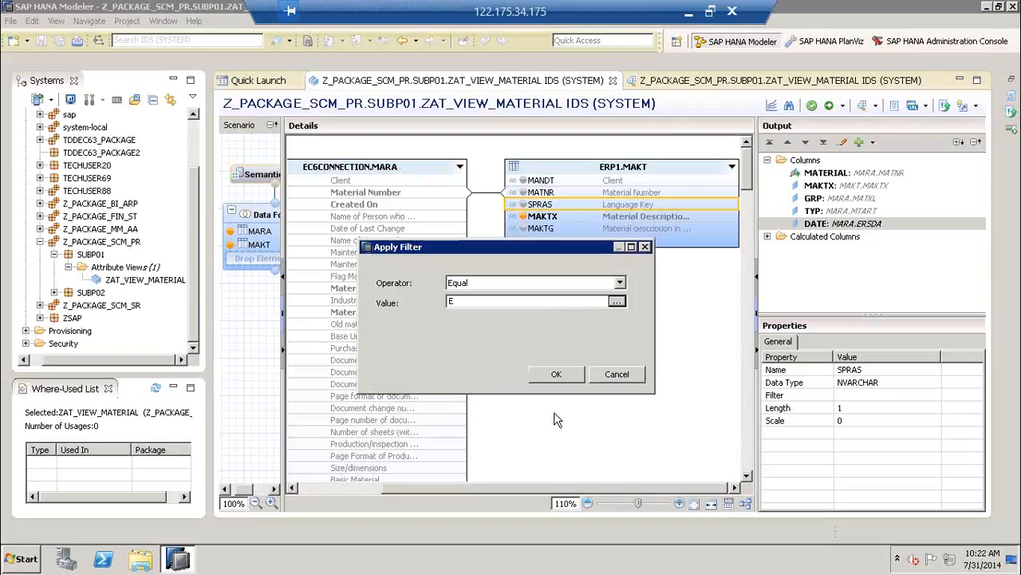
pyautogui.click(550, 373)
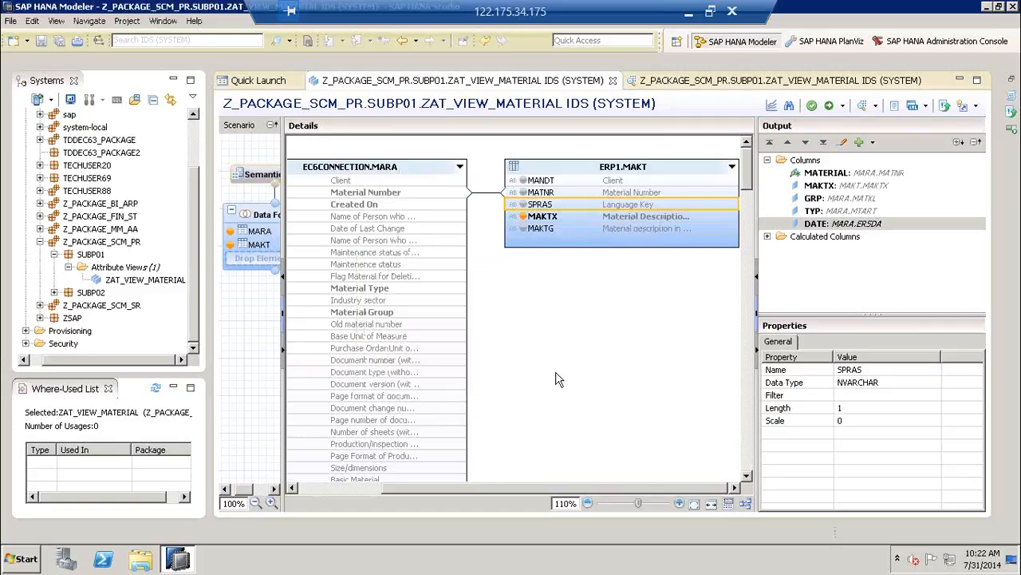
# Save, validate and activate the filtered attribute view, and display its raw data preview
pyautogui.click(811, 107)
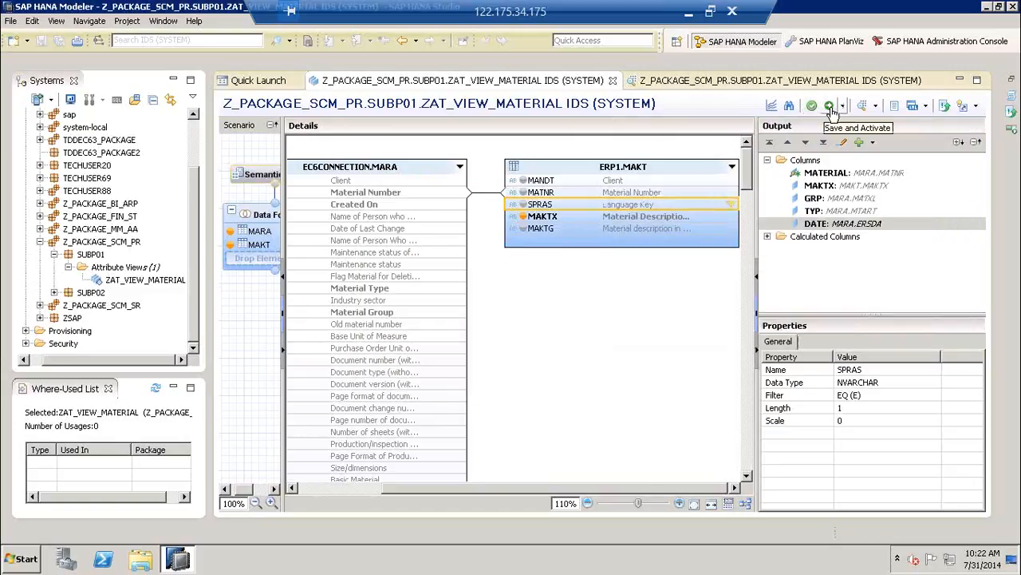
pyautogui.click(831, 108)
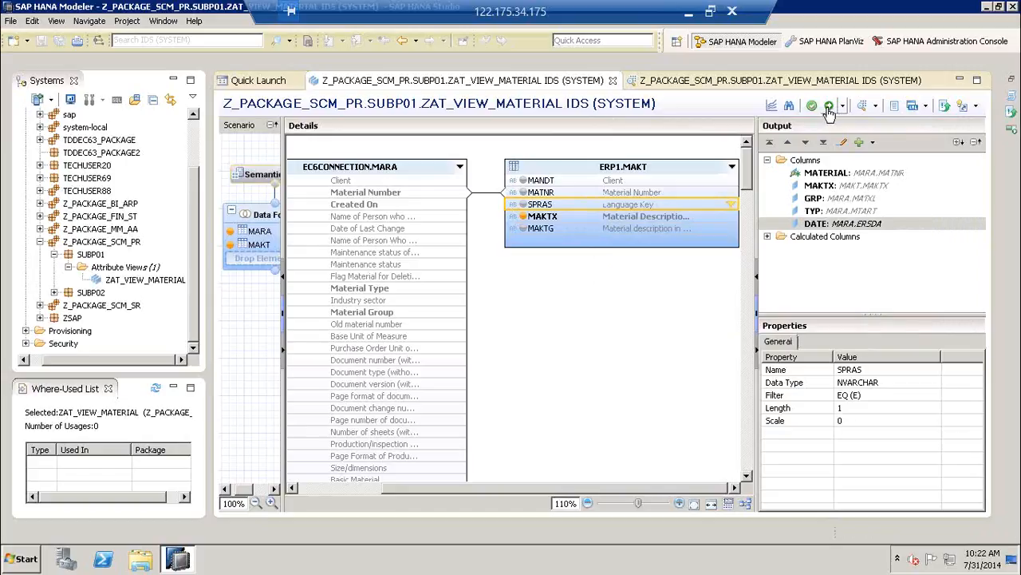
pyautogui.click(862, 108)
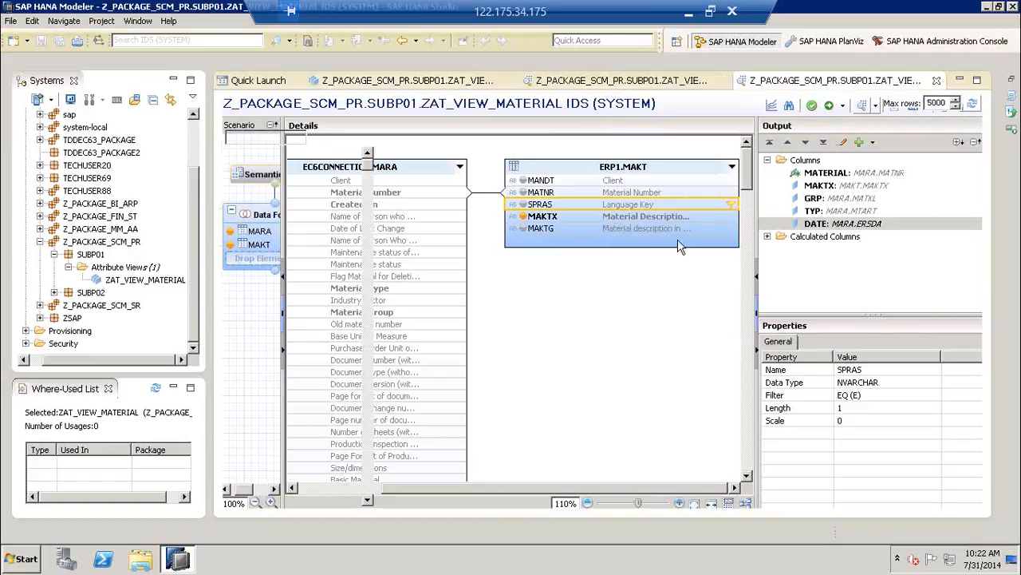
pyautogui.click(392, 105)
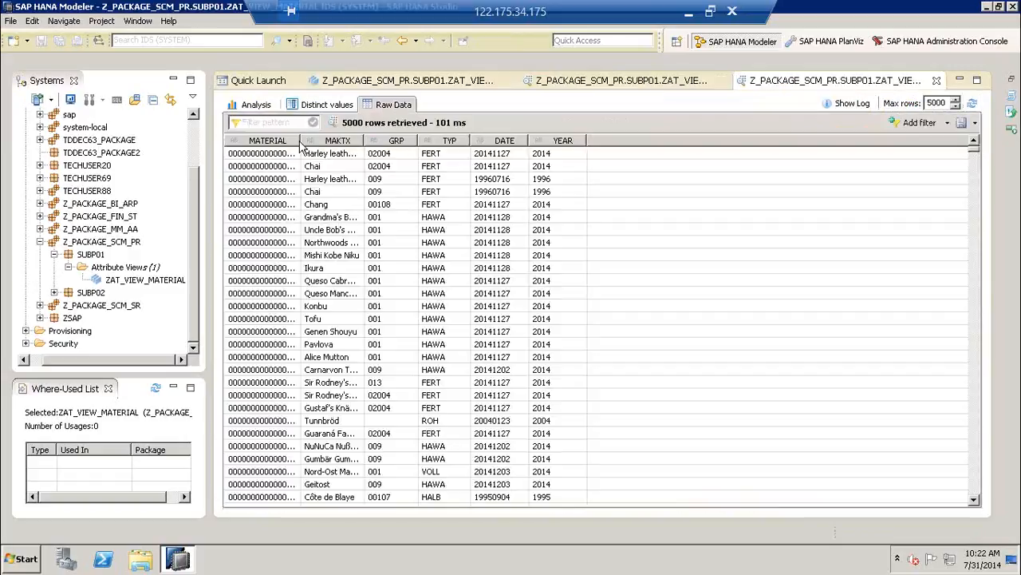
# Widen the MATERIAL column, check the languages of the MAKTX descriptions down the rows, and close this preview
pyautogui.moveTo(361, 140); pyautogui.dragTo(363, 142)
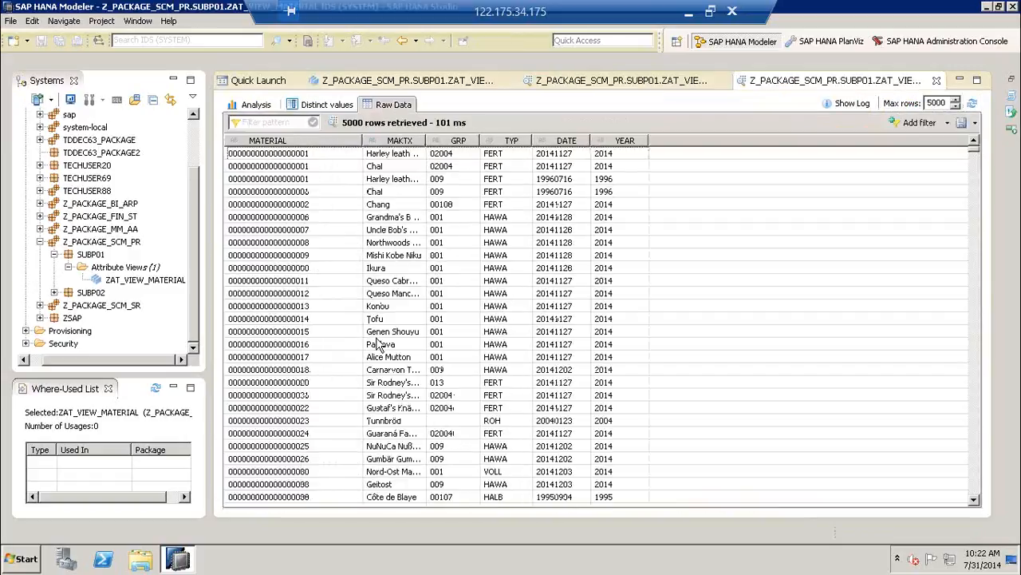
pyautogui.click(400, 347)
pyautogui.scroll(-12, 401, 356)
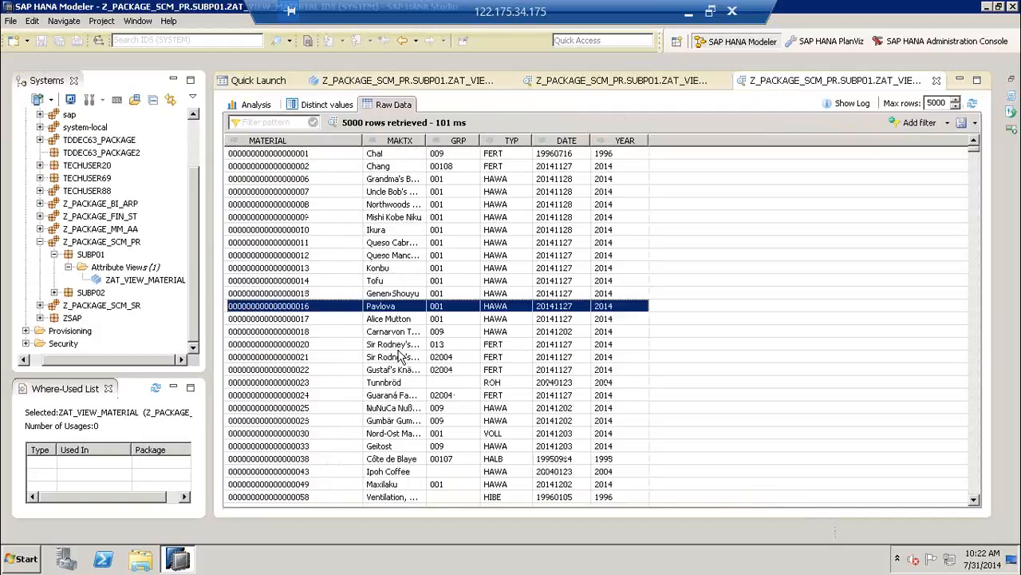
pyautogui.scroll(-10, 401, 356)
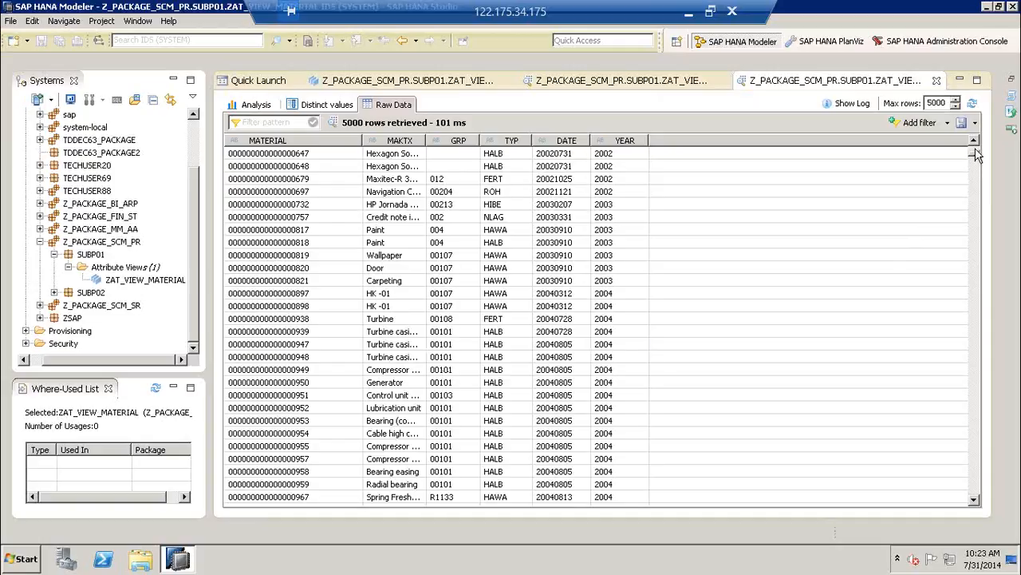
pyautogui.moveTo(977, 157); pyautogui.dragTo(976, 147)
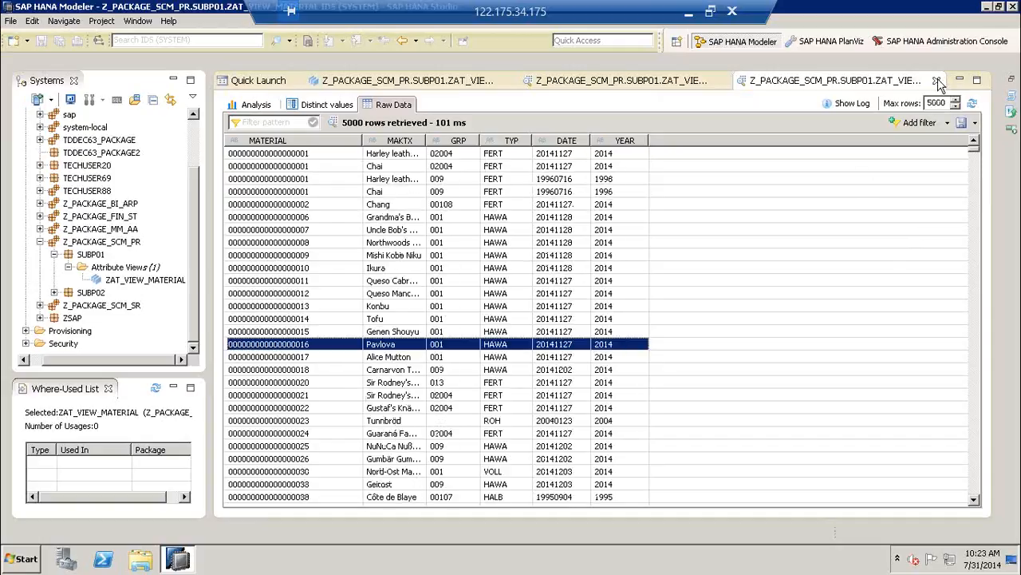
pyautogui.click(937, 80)
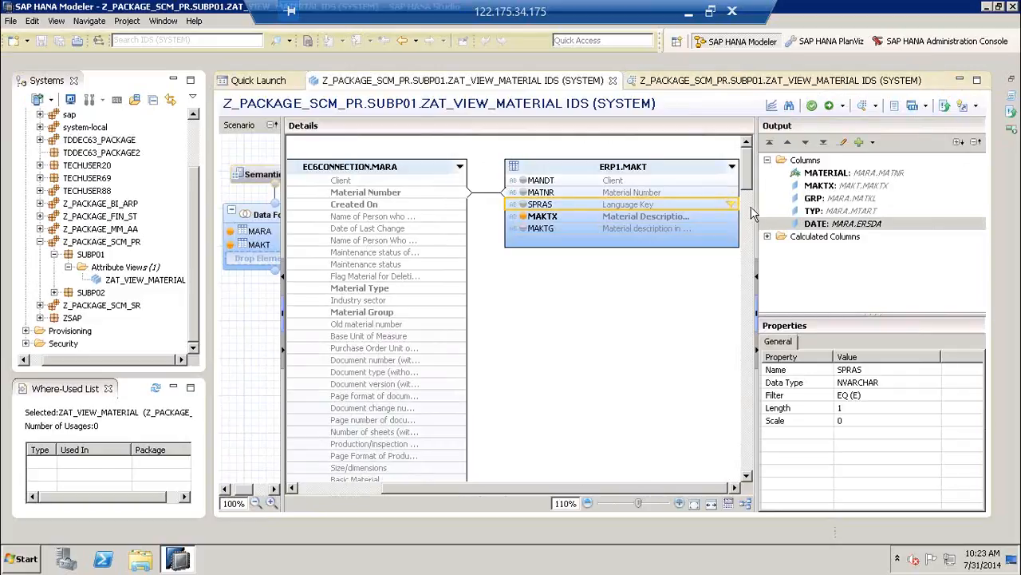
# Add the SPRAS column of MAKT to the output, and save, validate and activate the attribute view
pyautogui.moveTo(819, 207); pyautogui.dragTo(746, 214)
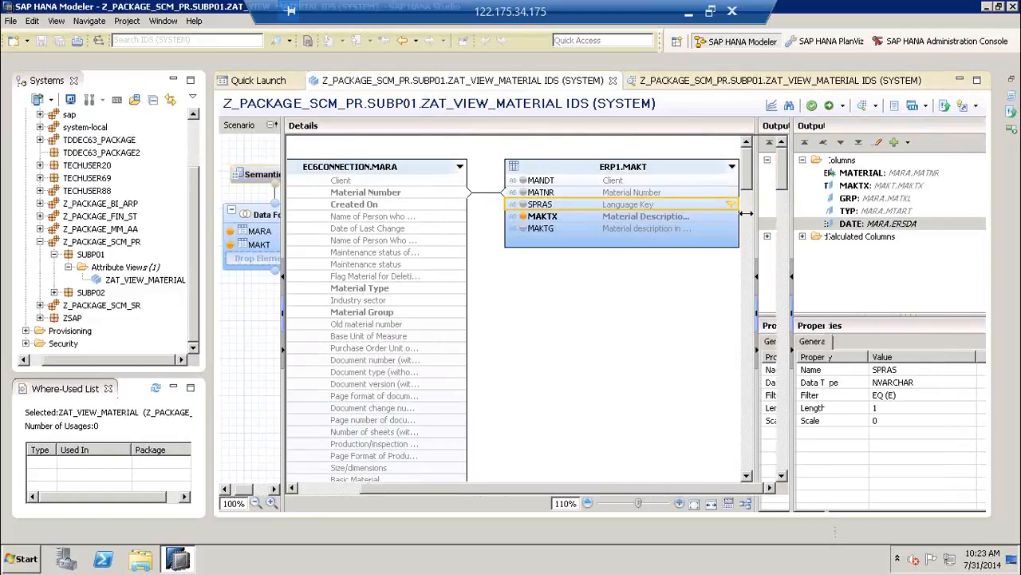
pyautogui.rightClick(661, 209)
pyautogui.click(688, 209)
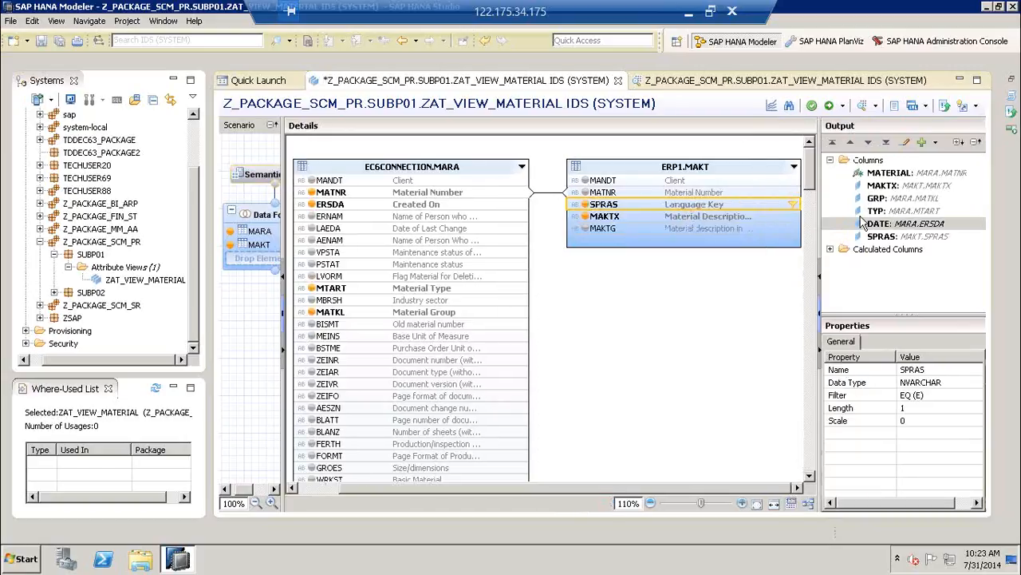
pyautogui.click(814, 107)
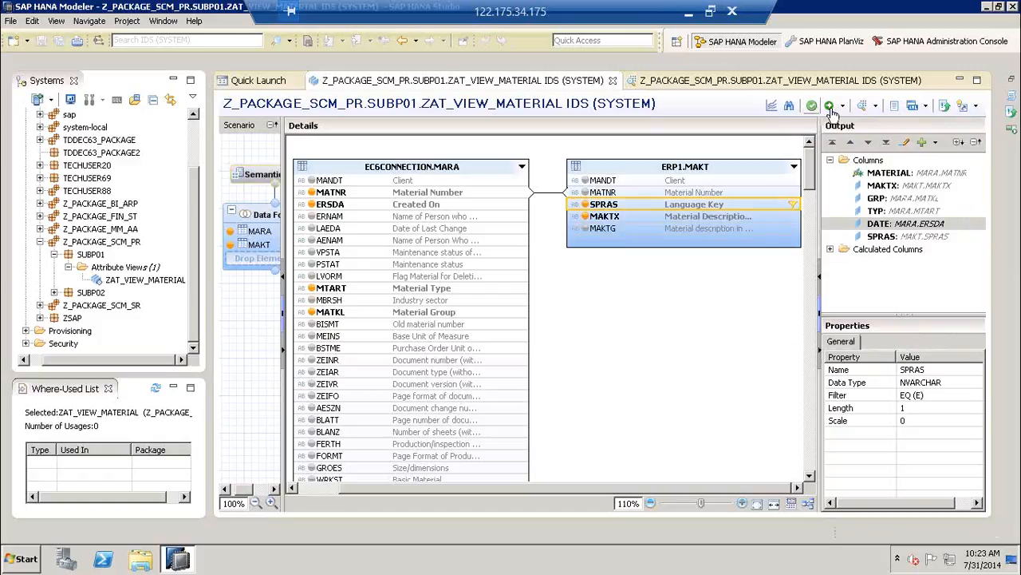
pyautogui.click(831, 109)
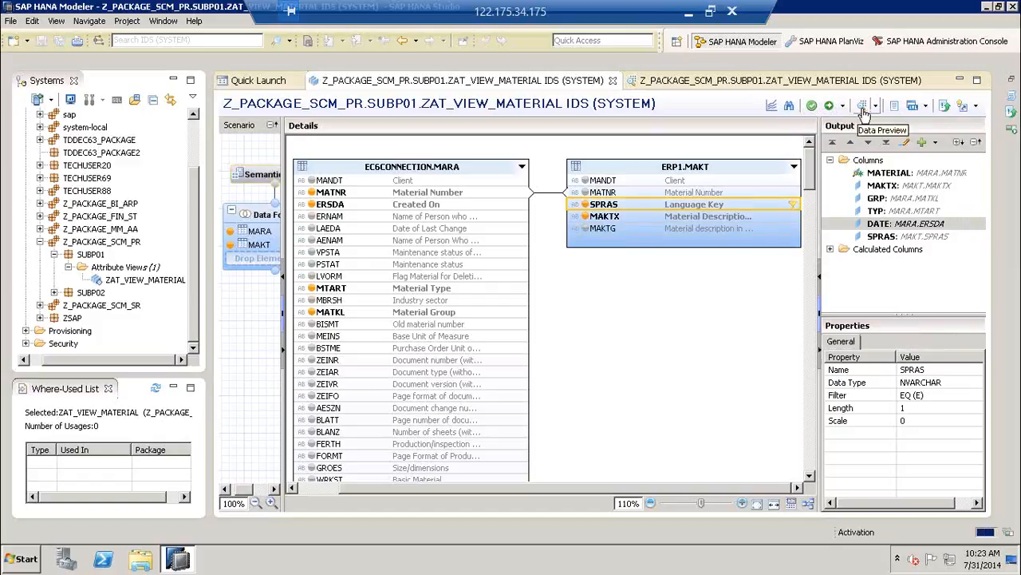
# Open the raw data preview again, check the SPRAS value on several rows, and close the preview
pyautogui.click(863, 108)
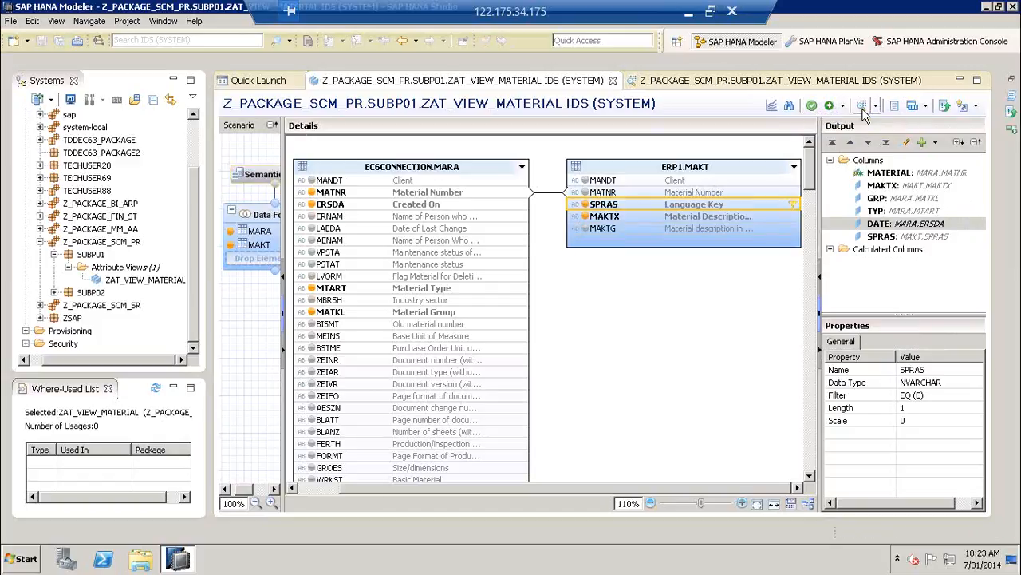
pyautogui.click(394, 105)
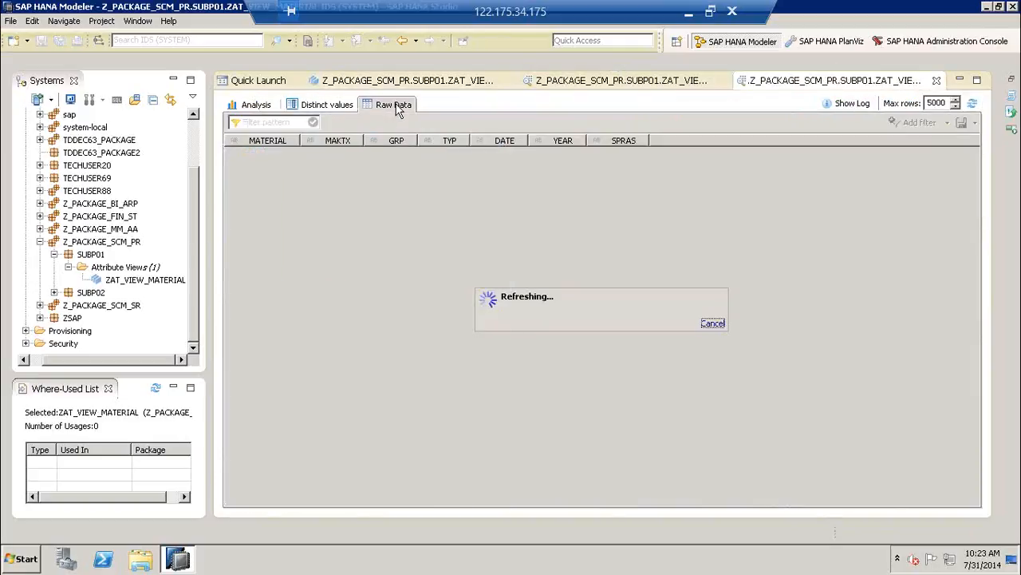
pyautogui.click(611, 295)
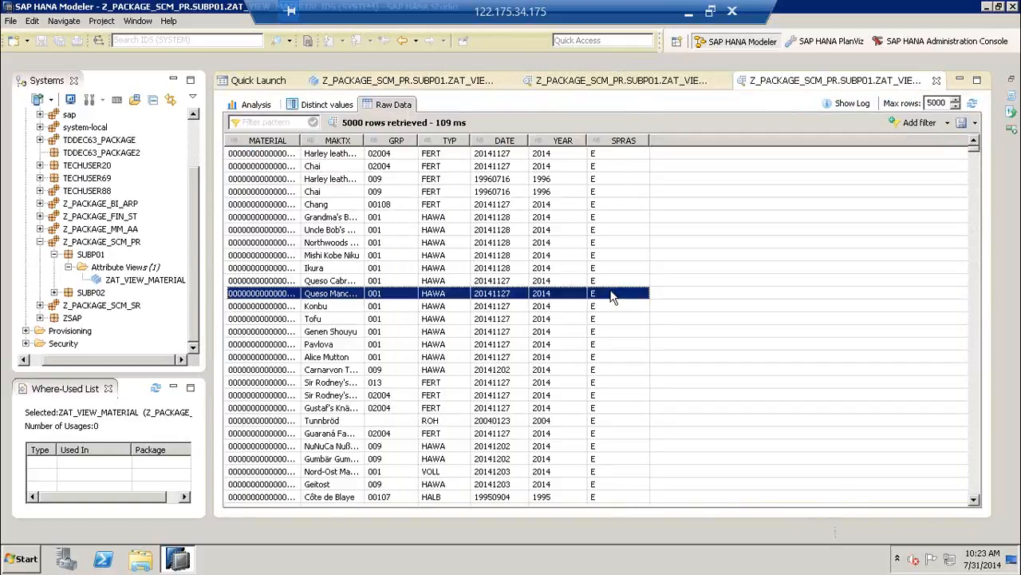
pyautogui.click(610, 397)
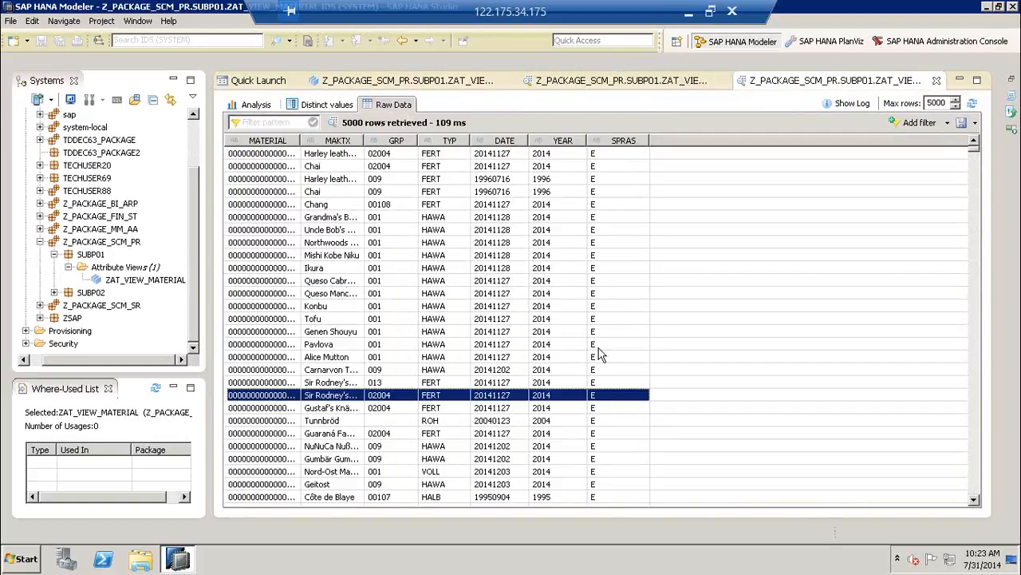
pyautogui.click(603, 270)
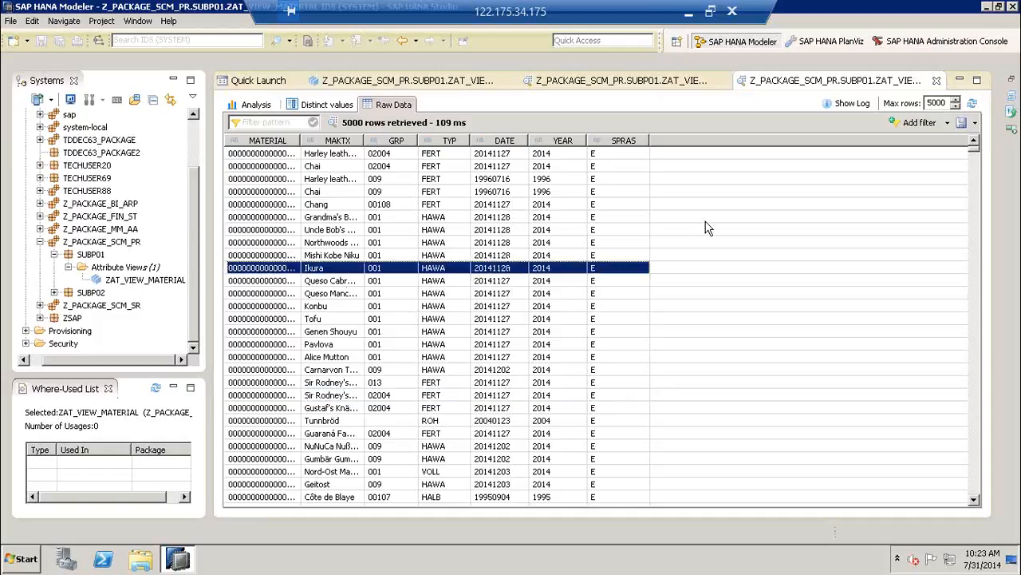
pyautogui.click(937, 81)
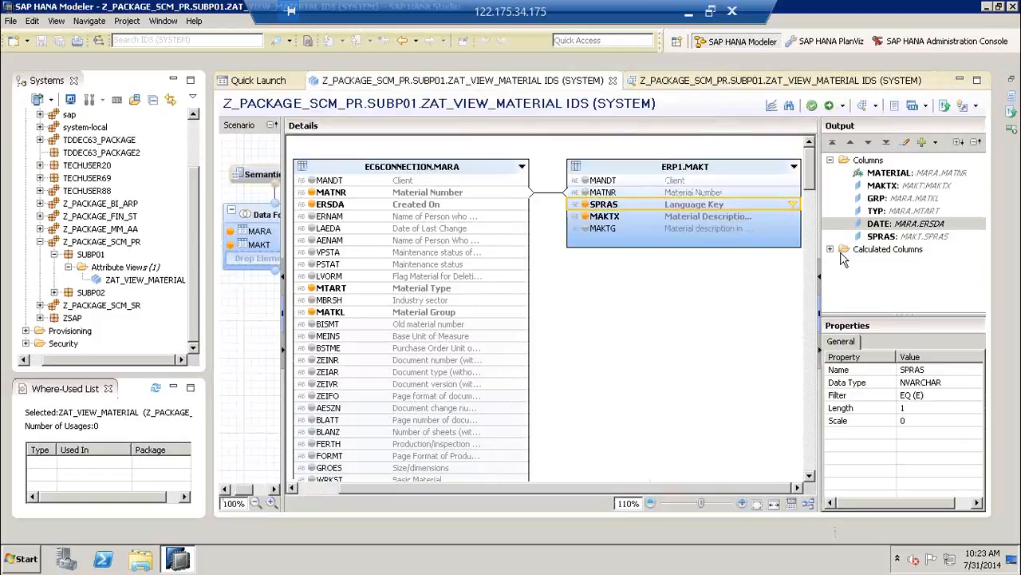
# Expand the calculated columns of the output, and close the remaining older data preview and the attribute view editor
pyautogui.click(831, 250)
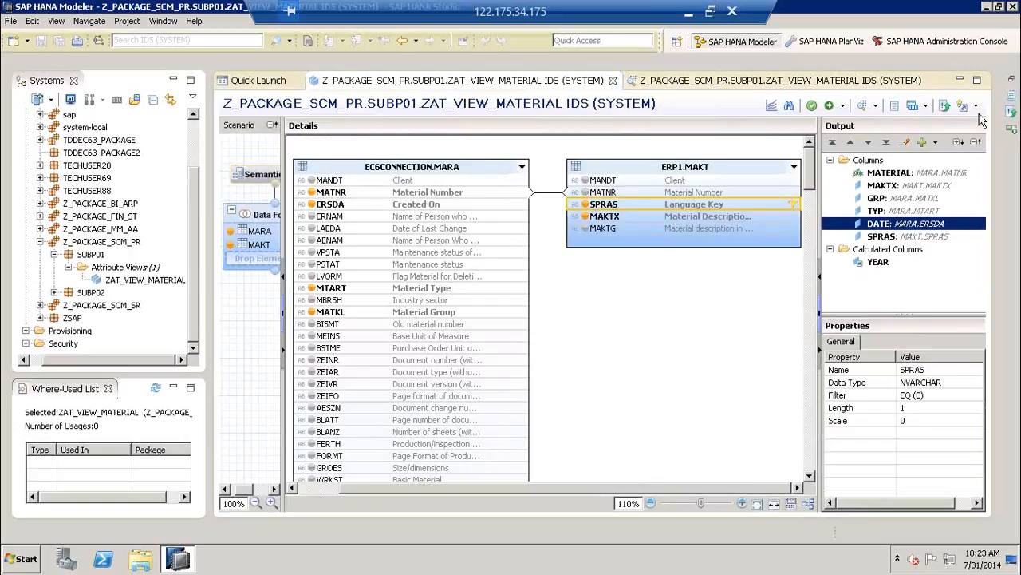
pyautogui.click(872, 83)
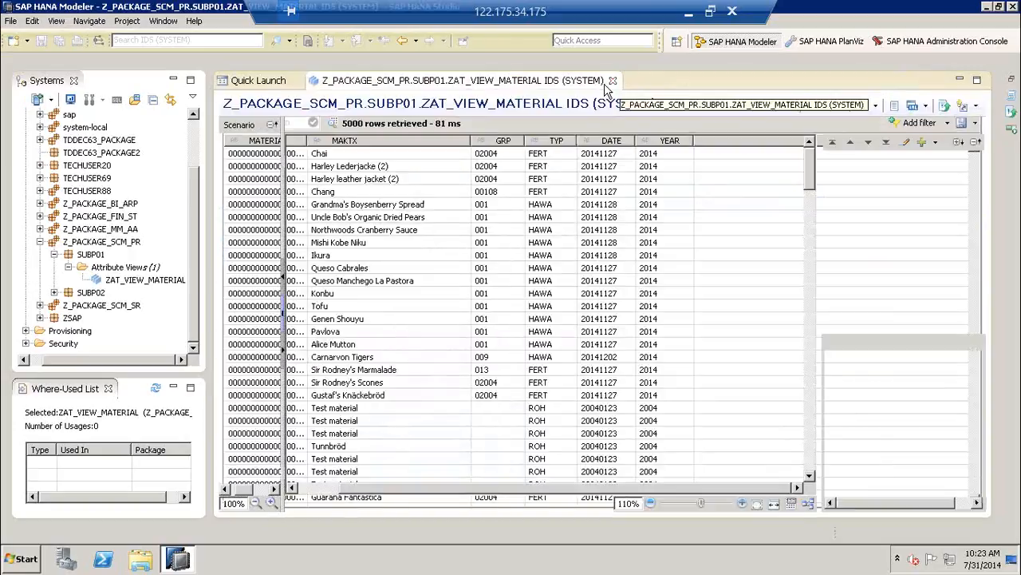
pyautogui.click(612, 80)
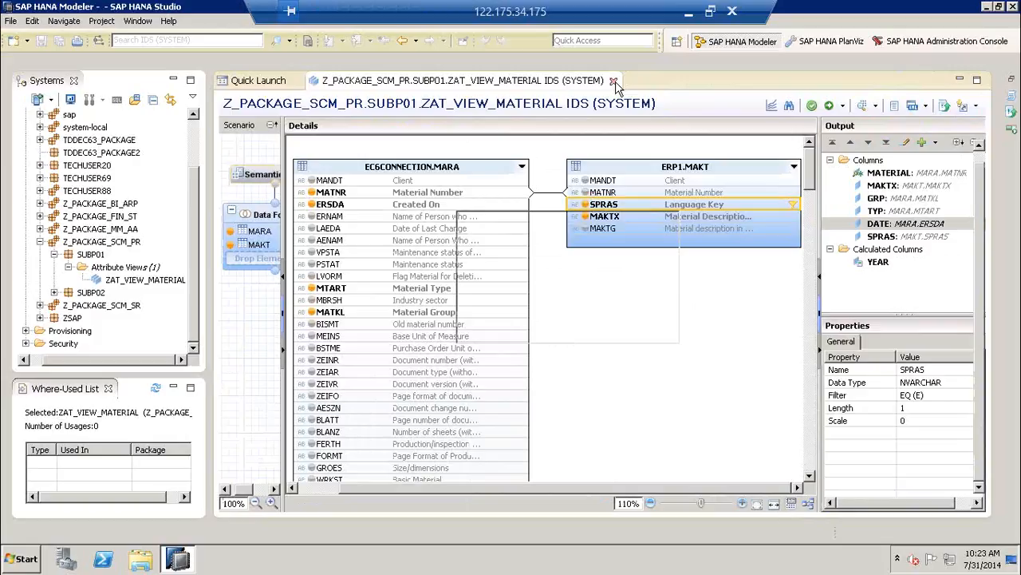
# Close the ZAT_VIEW_MATERIAL editor, and start creating a new attribute view in the SUBP01 package
pyautogui.click(613, 80)
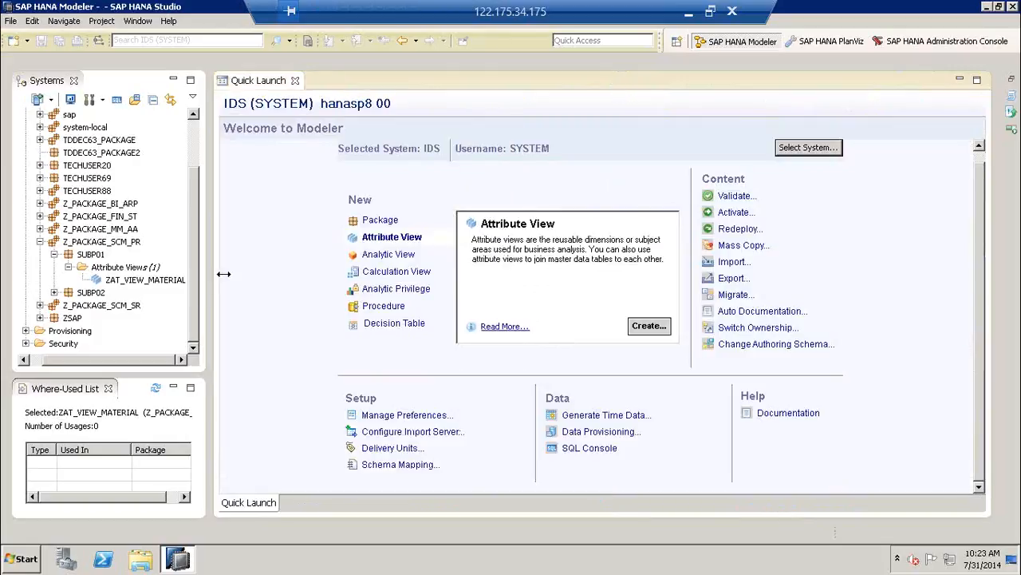
pyautogui.moveTo(223, 274); pyautogui.dragTo(244, 277)
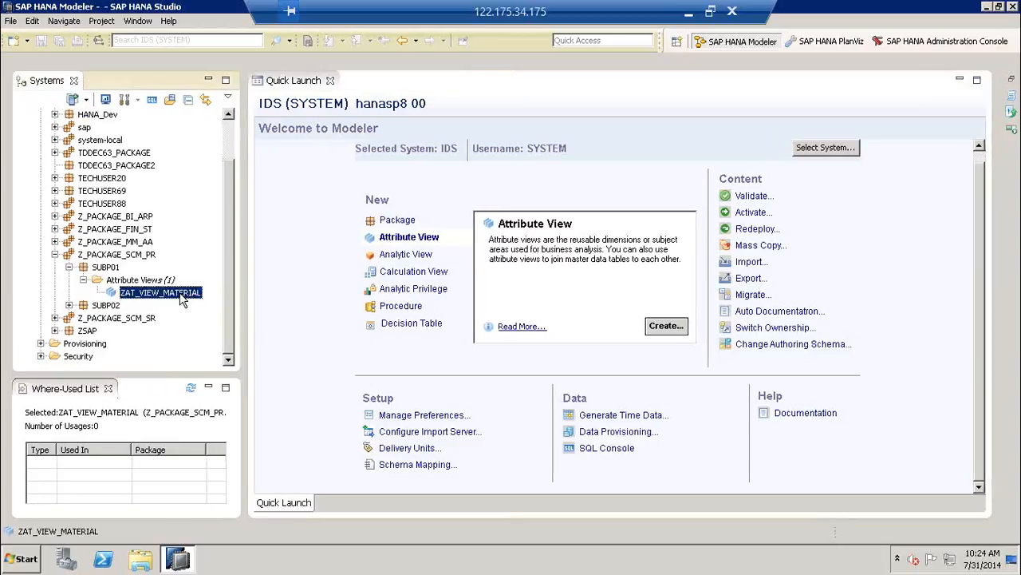
pyautogui.click(147, 280)
pyautogui.rightClick(158, 281)
pyautogui.click(181, 288)
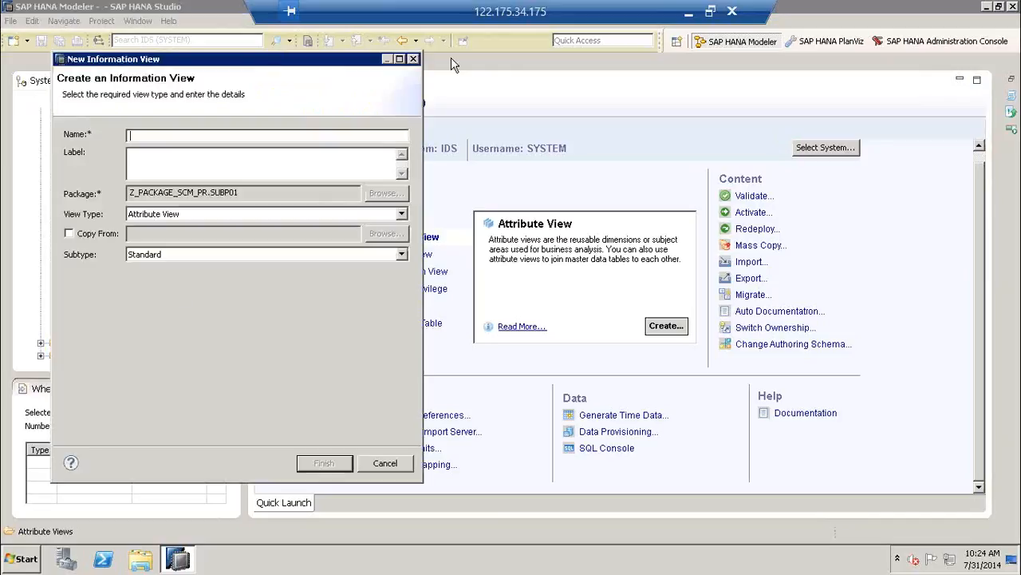
pyautogui.moveTo(451, 58)
pyautogui.mouseDown()
pyautogui.moveTo(543, 64)
pyautogui.moveTo(505, 155)
pyautogui.moveTo(485, 161)
pyautogui.mouseUp()
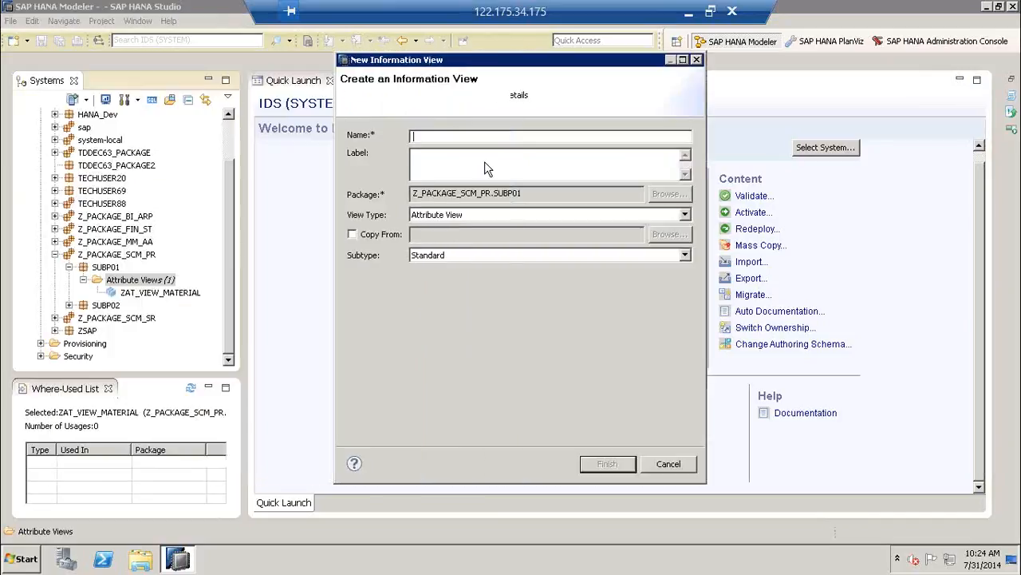
# Name the new standard attribute view ZAT_VIEW_CUSTOMER and create it
pyautogui.write('ZA')
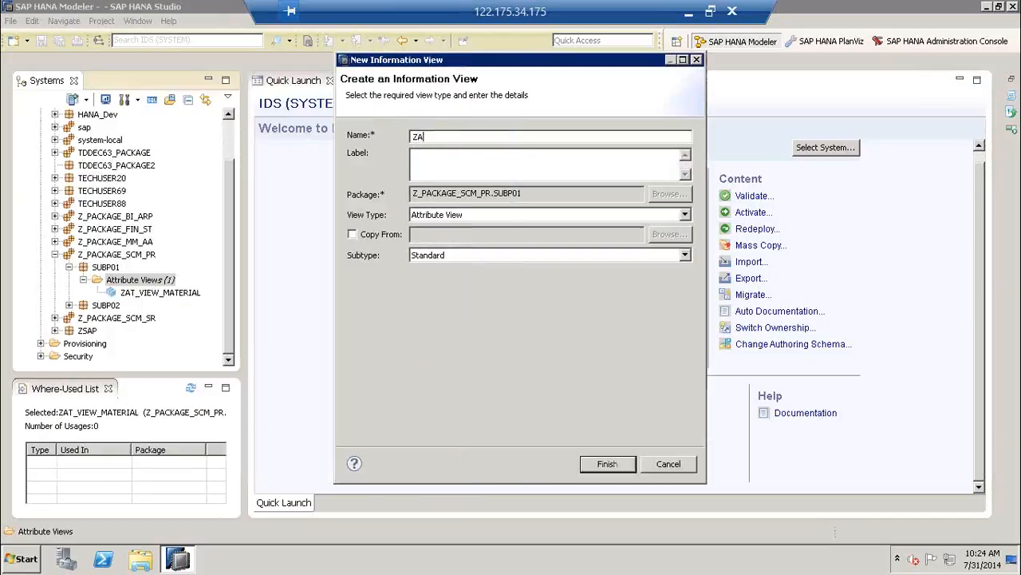
pyautogui.write('T_VIEW_CUSTMOER')
pyautogui.press('BackSpace')
pyautogui.press('BackSpace')
pyautogui.press('BackSpace')
pyautogui.press('BackSpace')
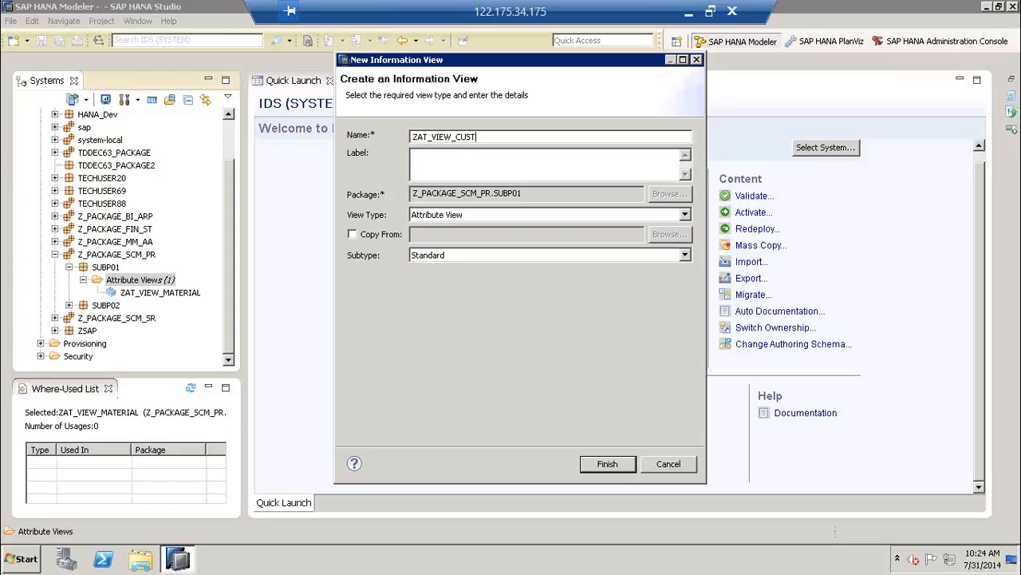
pyautogui.write('OMER')
pyautogui.click(608, 464)
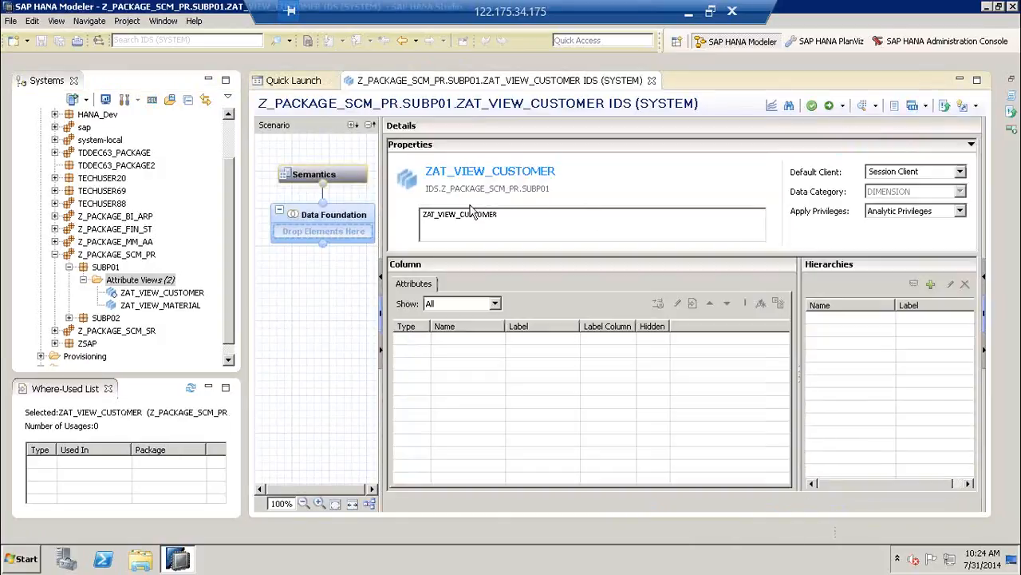
# Add the KNA1 table of schema ERP1 to the Data Foundation of ZAT_VIEW_CUSTOMER
pyautogui.click(352, 217)
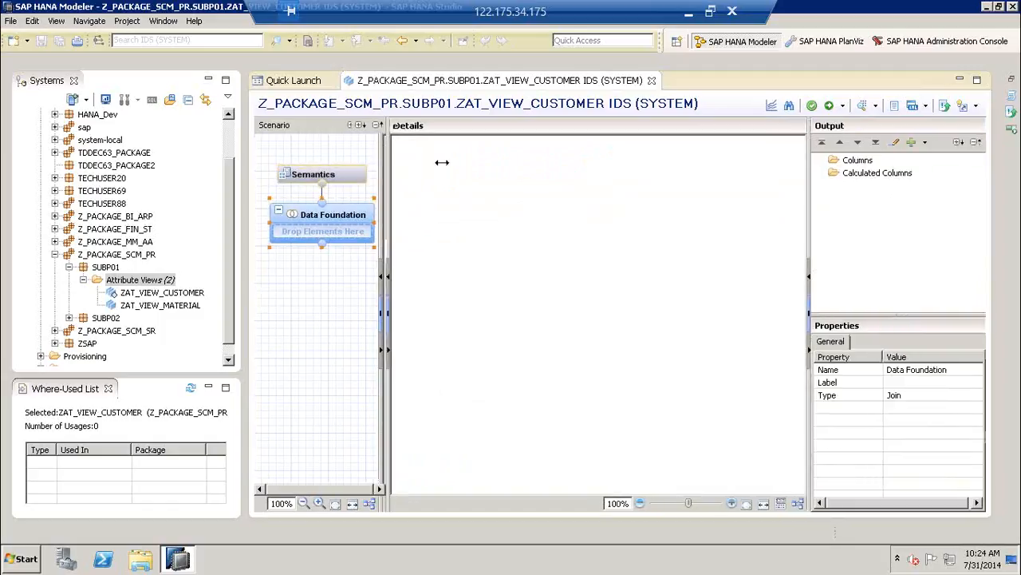
pyautogui.moveTo(442, 162); pyautogui.dragTo(439, 162)
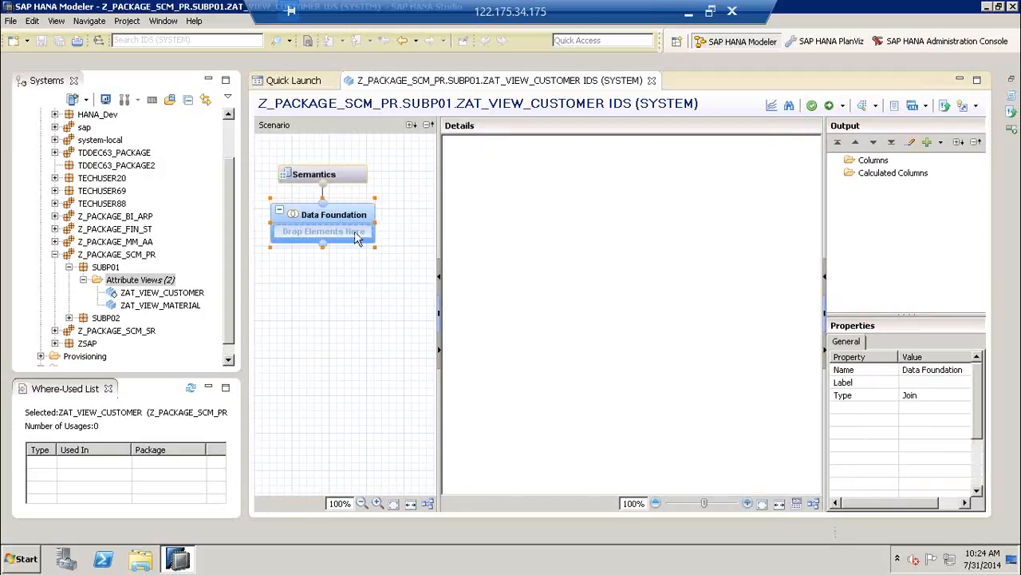
pyautogui.click(356, 233)
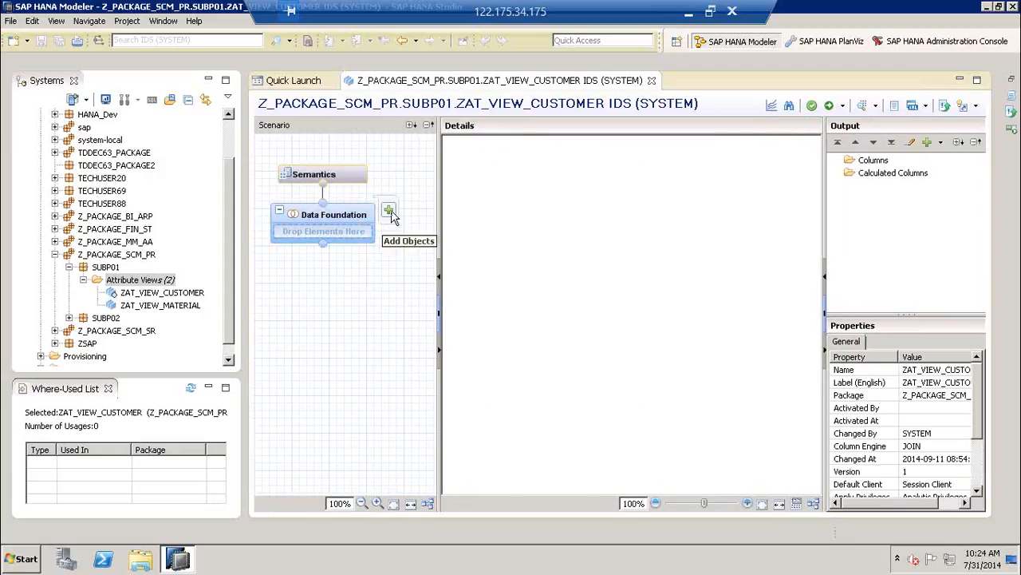
pyautogui.click(389, 212)
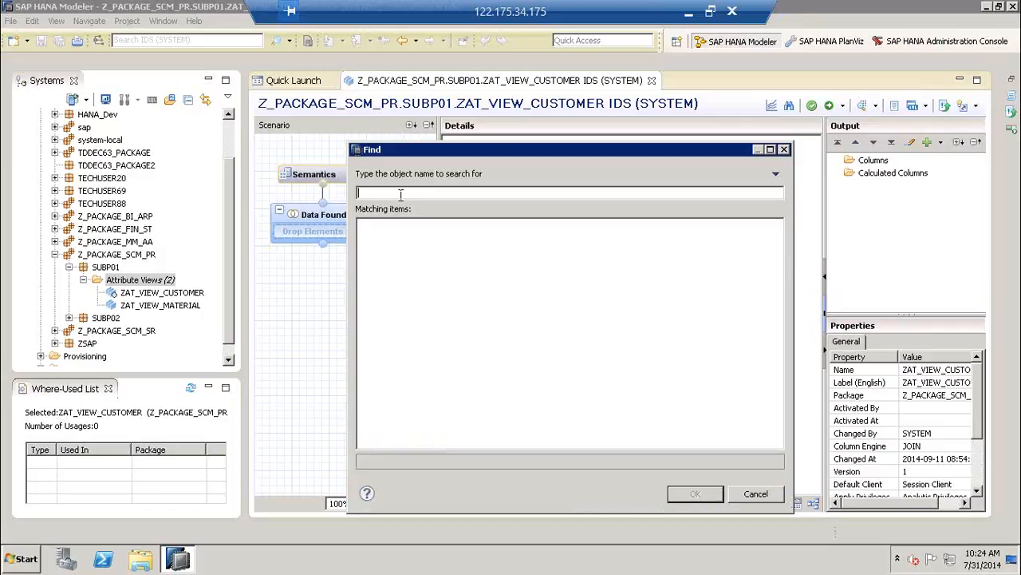
pyautogui.write('KNA1')
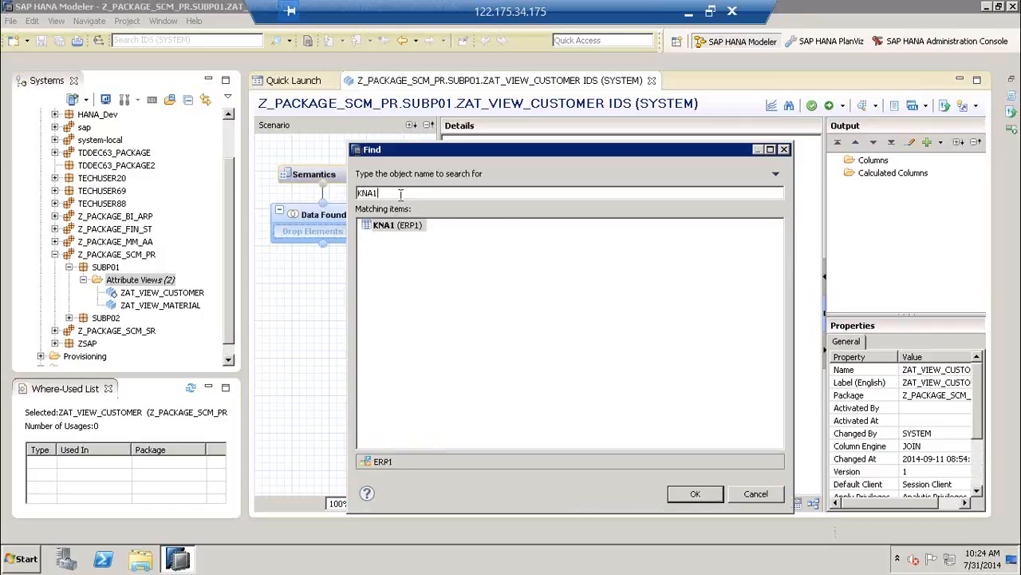
pyautogui.click(386, 226)
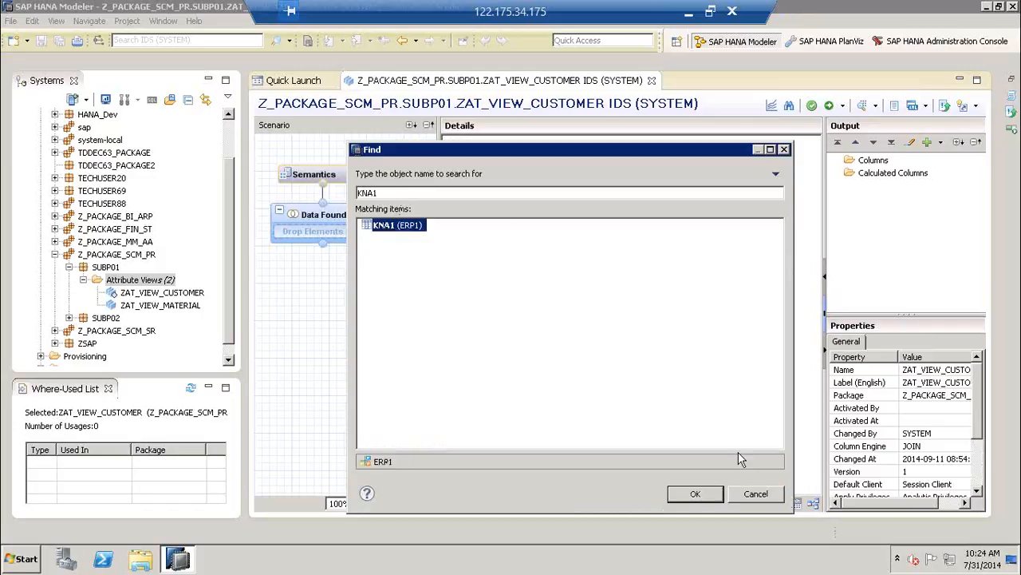
pyautogui.click(708, 494)
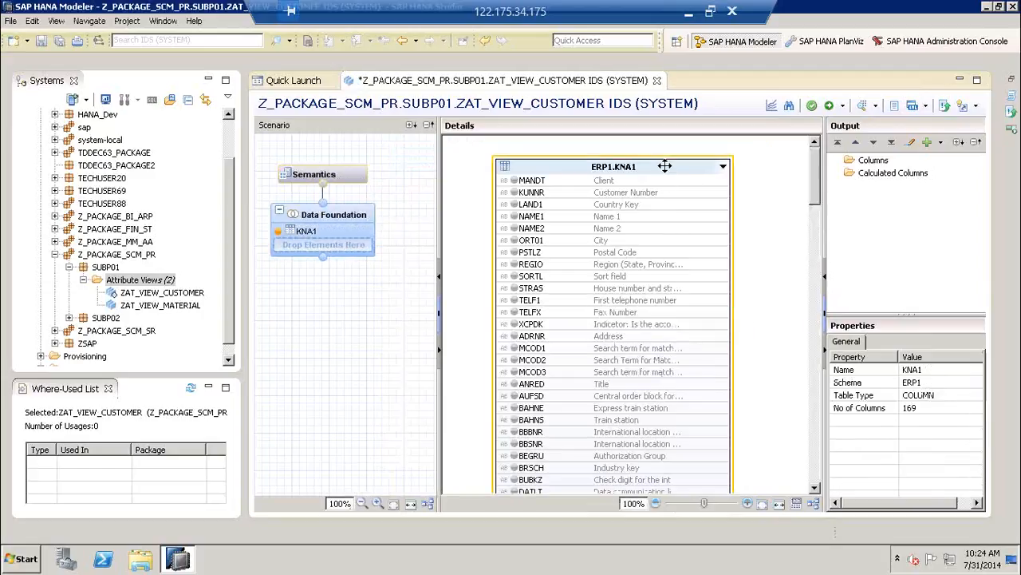
# Preview the raw data of the KNA1 table, look over the customer columns, and close the preview
pyautogui.rightClick(666, 167)
pyautogui.click(688, 174)
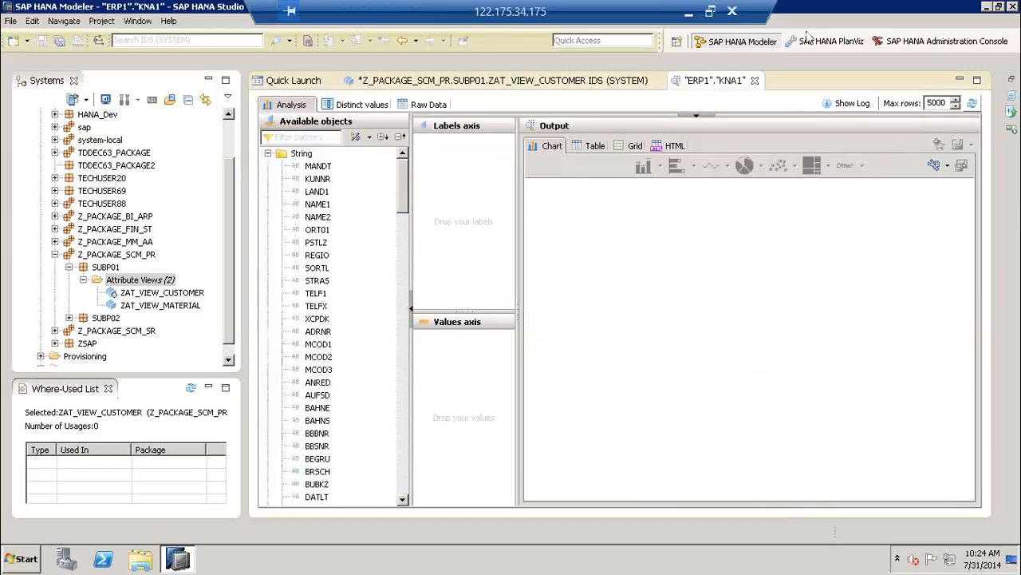
pyautogui.click(432, 107)
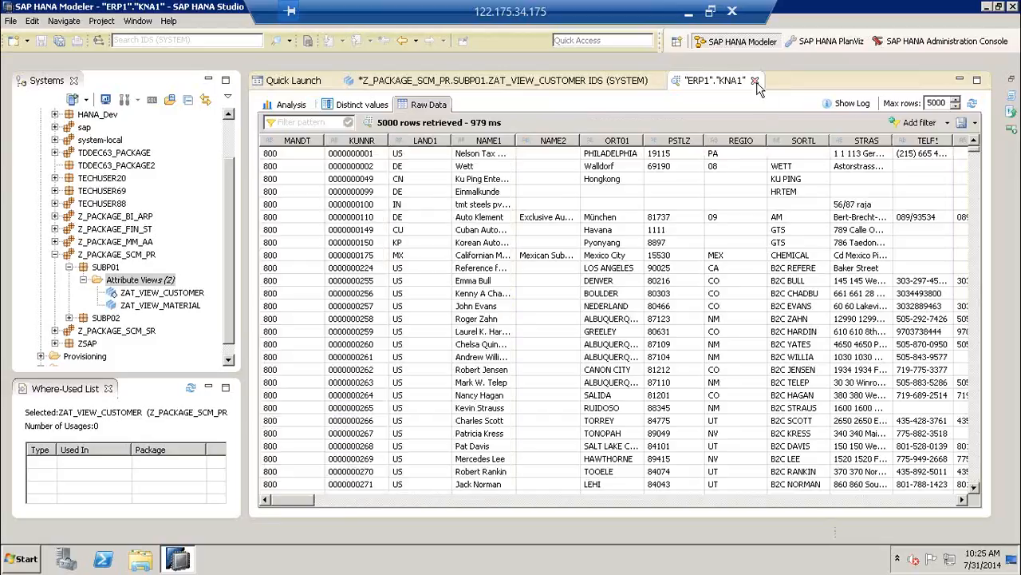
pyautogui.click(755, 81)
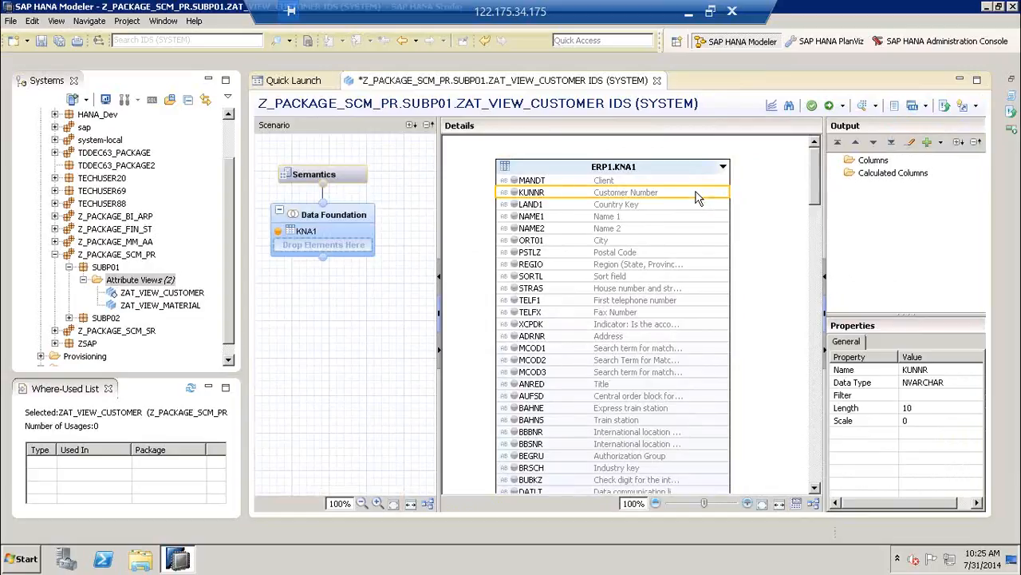
# Add the customer number KUNNR and the country key LAND1 of KNA1 to the output
pyautogui.rightClick(696, 198)
pyautogui.click(714, 203)
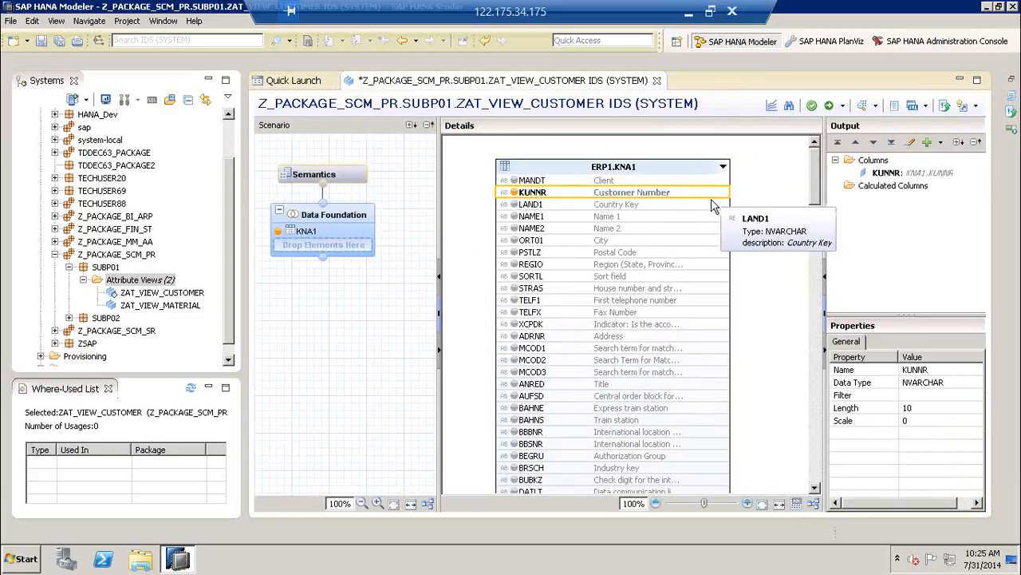
pyautogui.click(691, 209)
pyautogui.rightClick(691, 209)
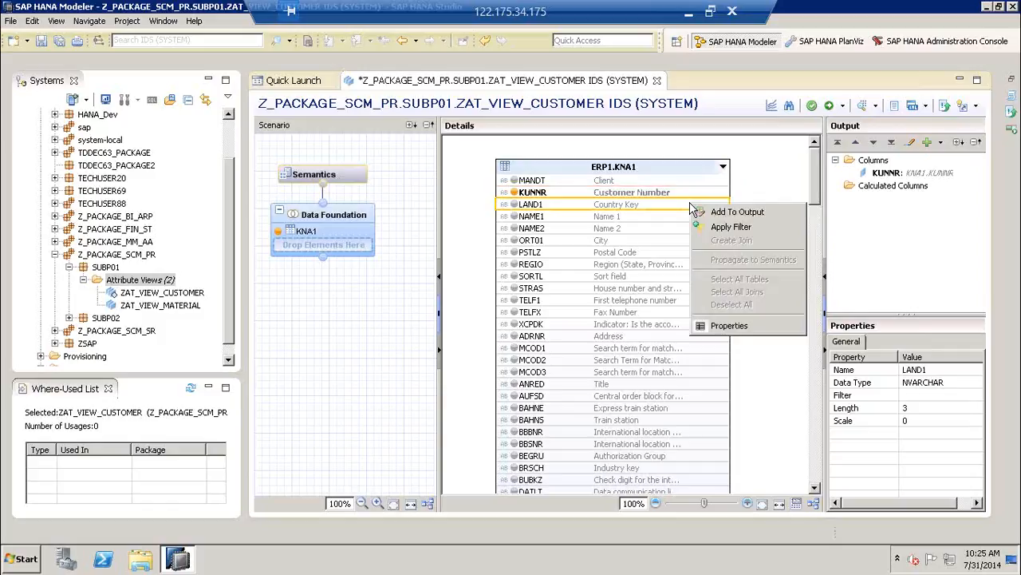
pyautogui.click(704, 213)
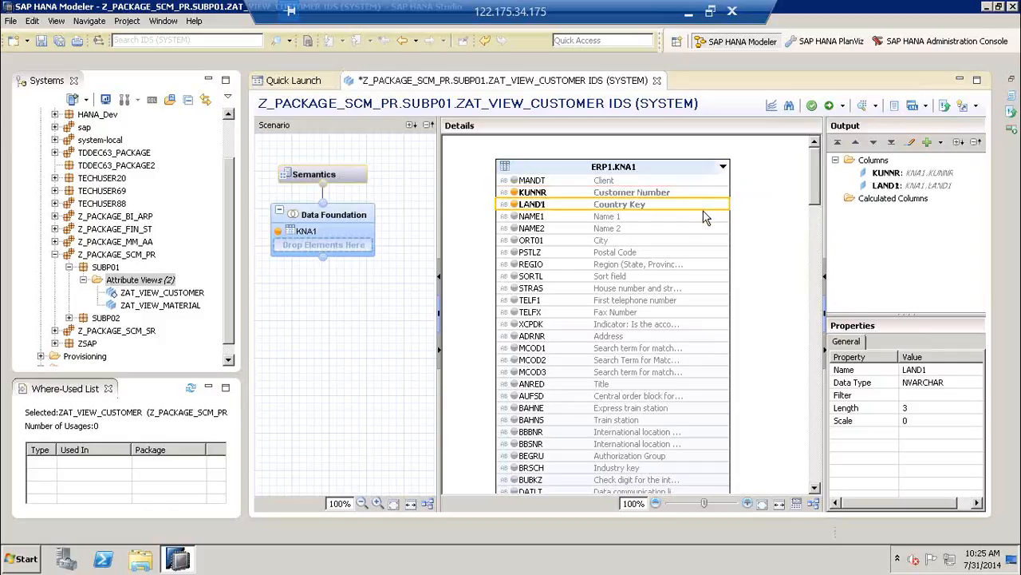
# Add the city ORT01, postal code PSTLZ and region REGIO columns of KNA1 to the output
pyautogui.click(655, 243)
pyautogui.rightClick(654, 243)
pyautogui.click(677, 256)
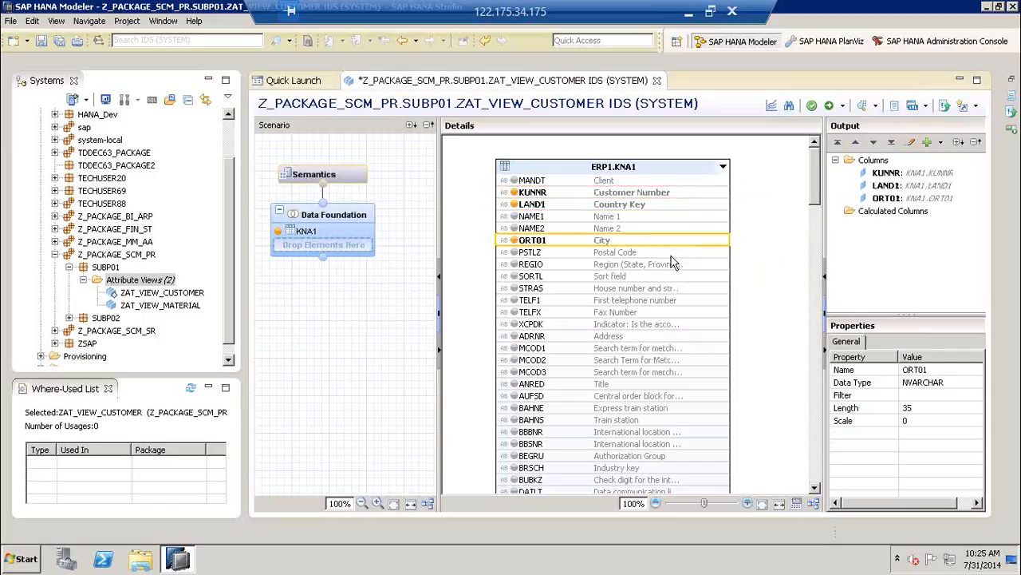
pyautogui.click(674, 253)
pyautogui.rightClick(675, 253)
pyautogui.click(685, 265)
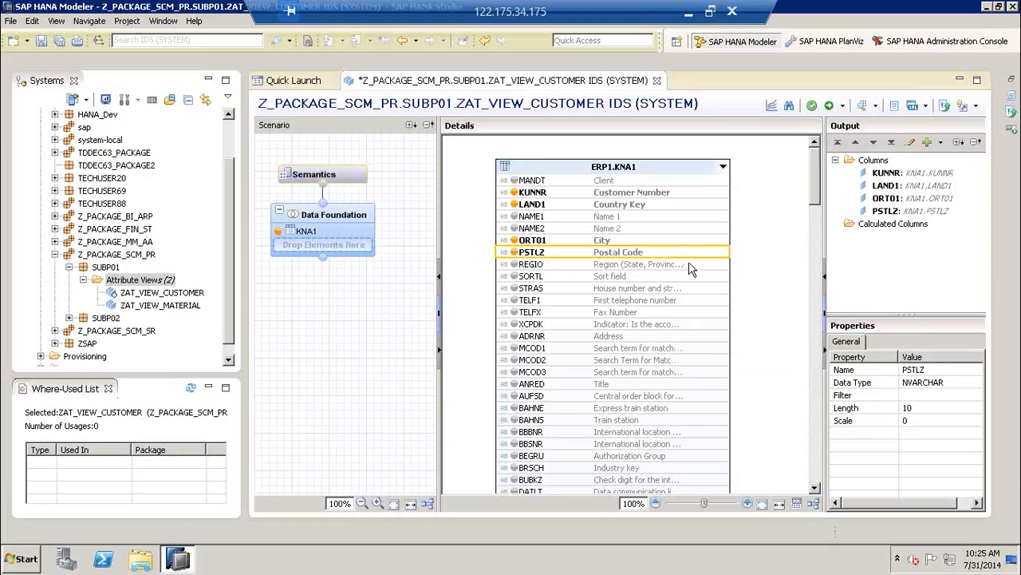
pyautogui.click(690, 265)
pyautogui.rightClick(690, 265)
pyautogui.click(709, 269)
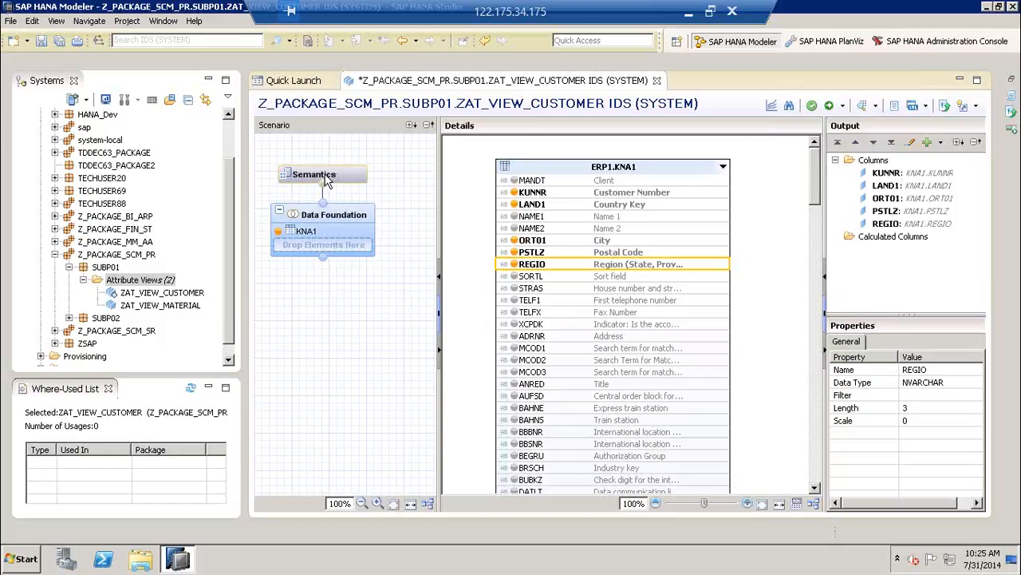
# Set KUNNR as Key Attribute in the Semantics node, and validate and activate ZAT_VIEW_CUSTOMER
pyautogui.click(328, 180)
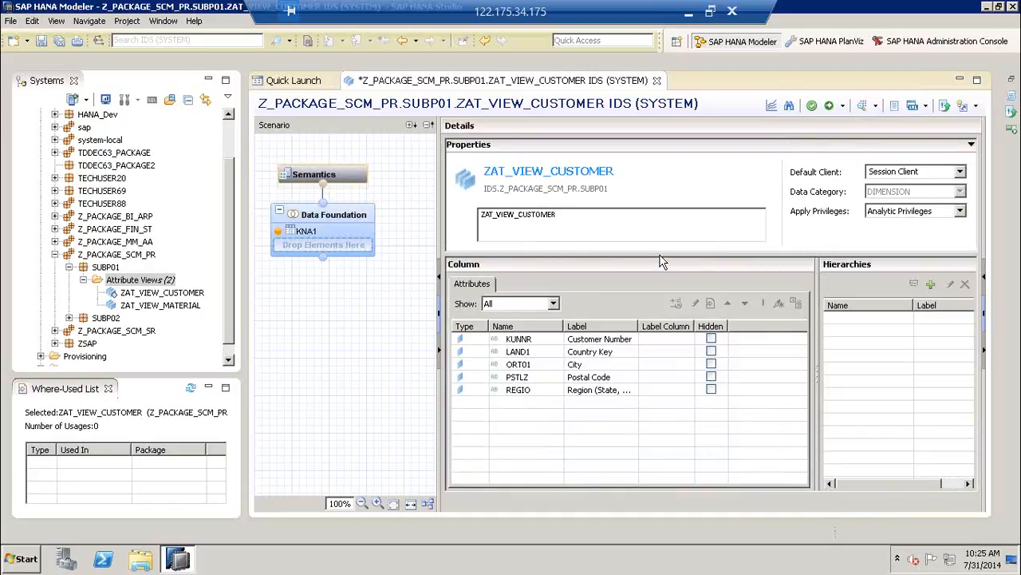
pyautogui.click(482, 341)
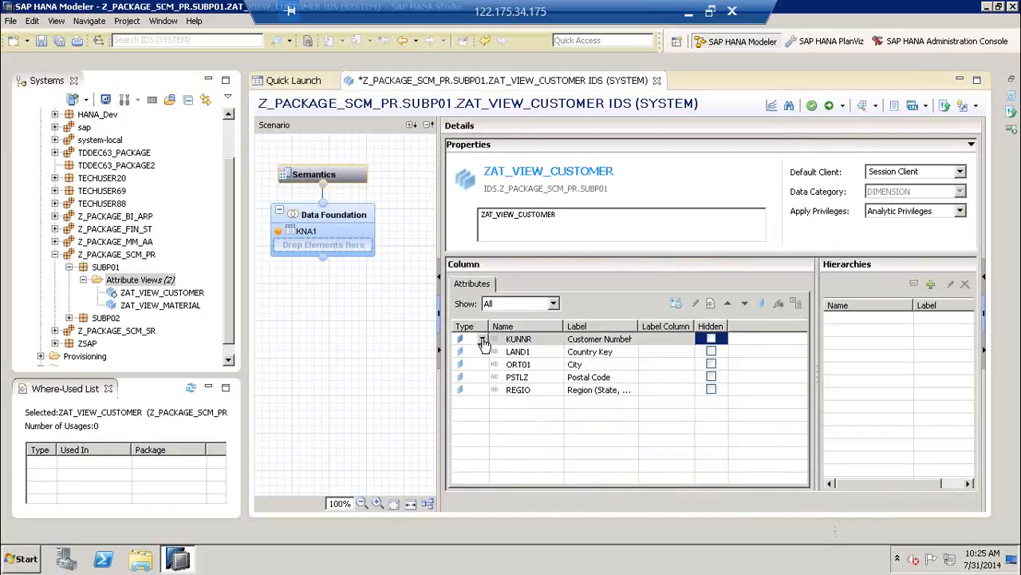
pyautogui.click(483, 340)
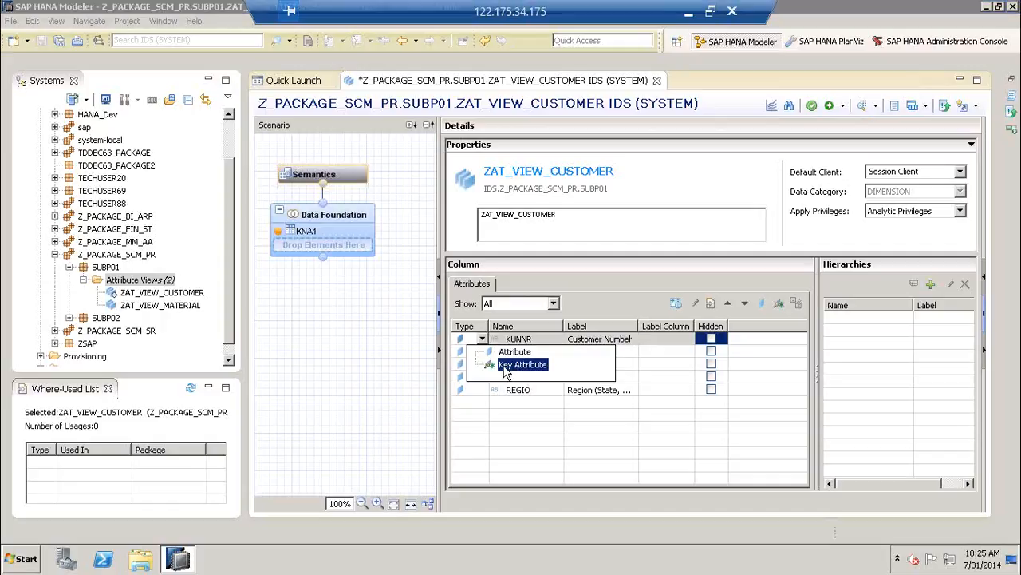
pyautogui.click(605, 285)
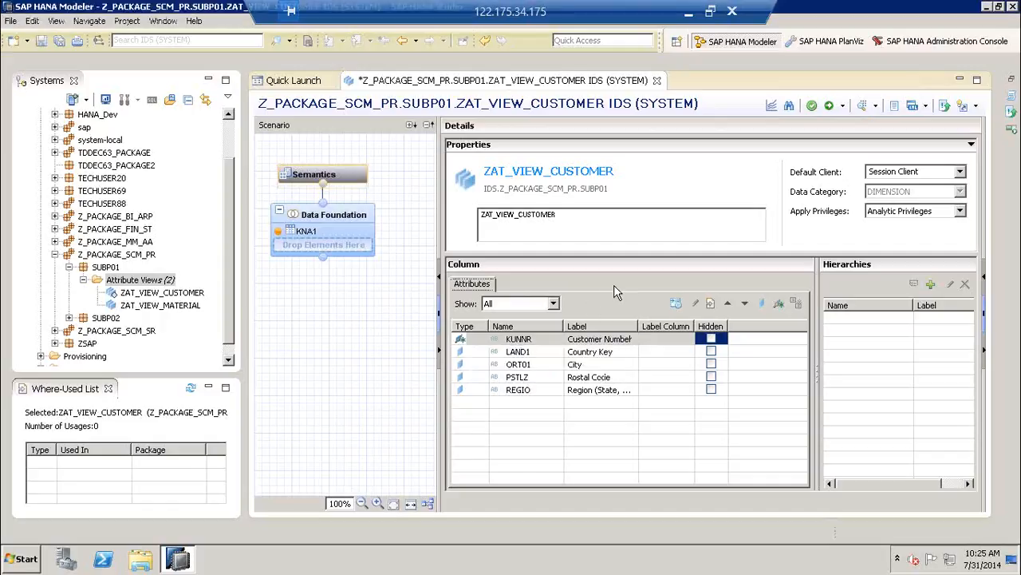
pyautogui.click(813, 107)
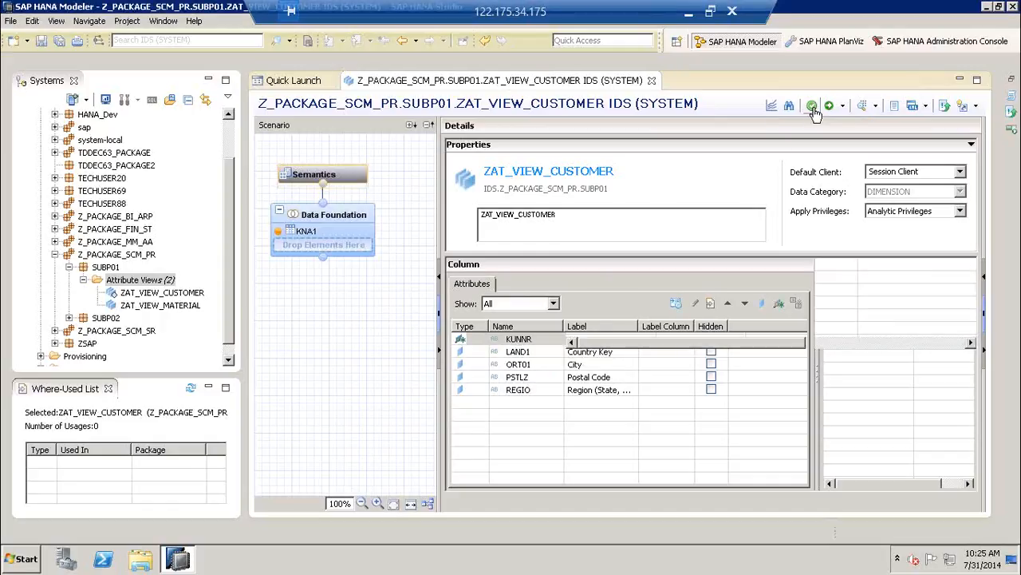
pyautogui.click(829, 111)
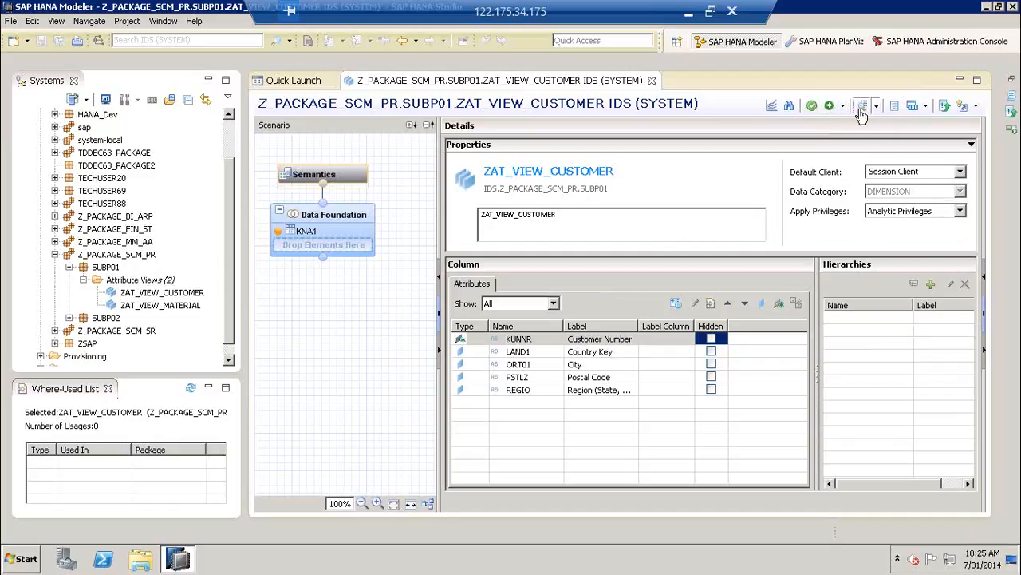
# Preview the raw data of ZAT_VIEW_CUSTOMER, check its five columns, and close the preview
pyautogui.click(861, 111)
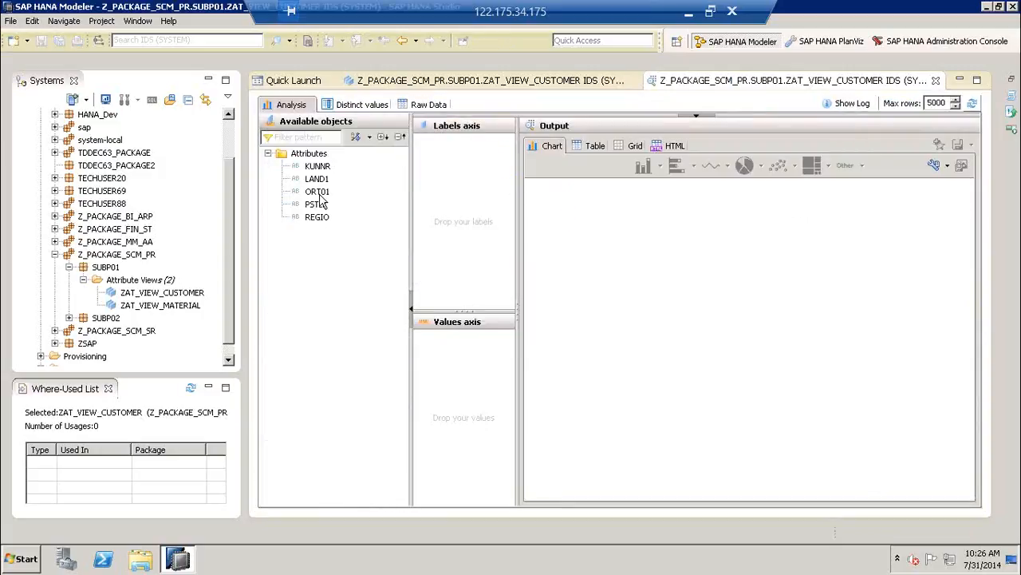
pyautogui.click(431, 105)
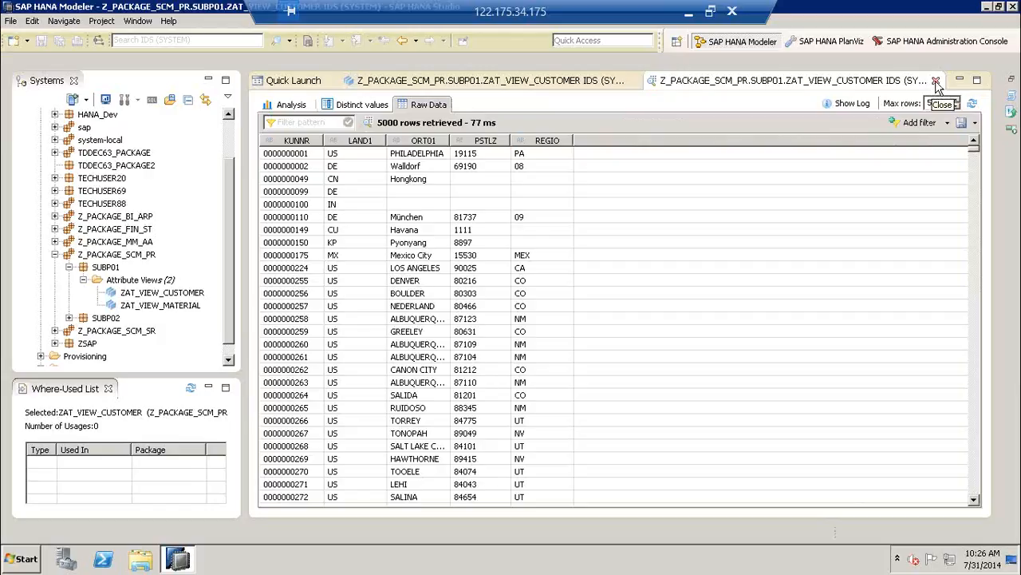
pyautogui.click(937, 82)
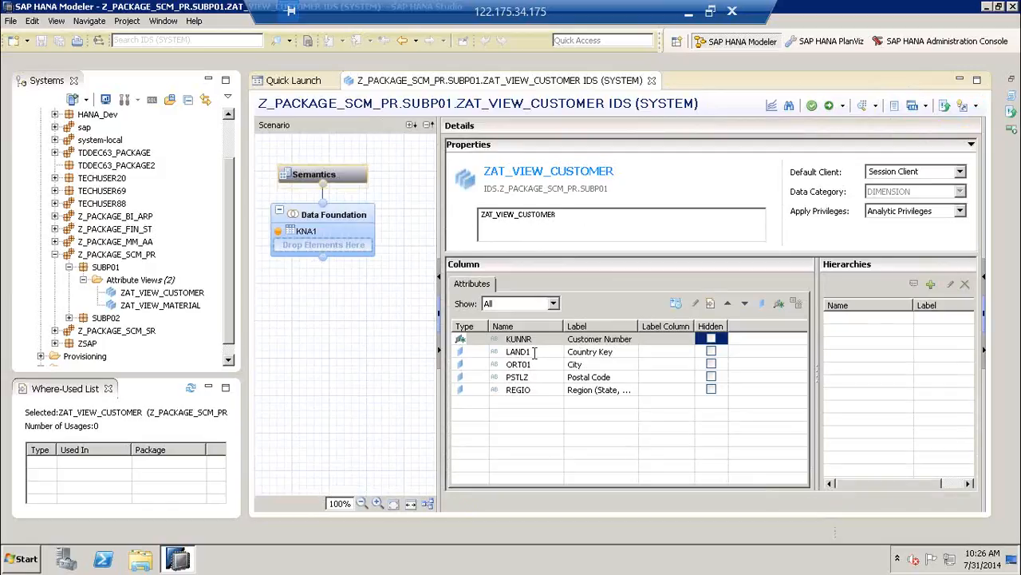
# Rename the LAND1 column to COUNTRY and the ORT01 column to CITY in the Semantics column list
pyautogui.doubleClick(533, 352)
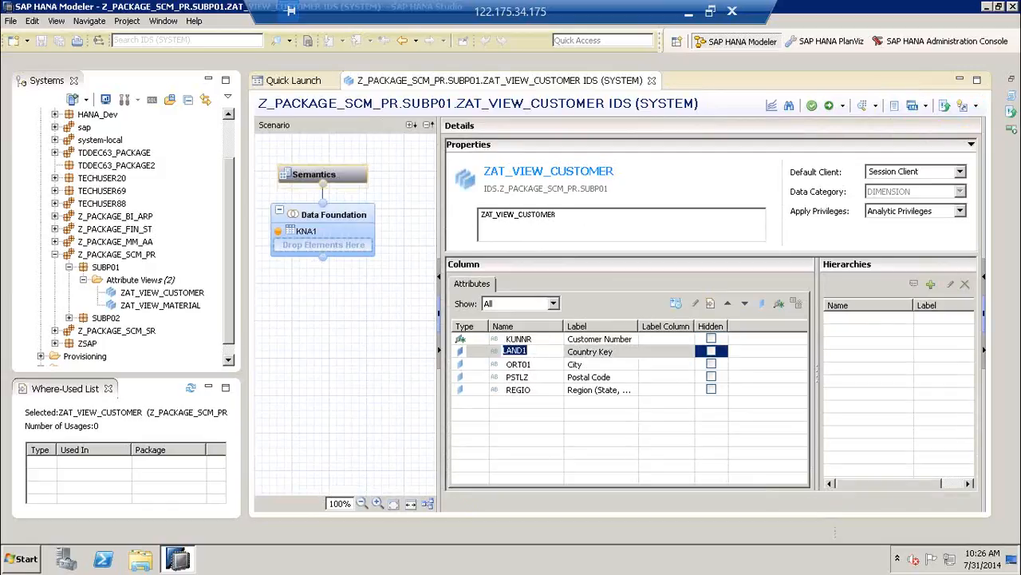
pyautogui.write('COUNTRY')
pyautogui.doubleClick(534, 364)
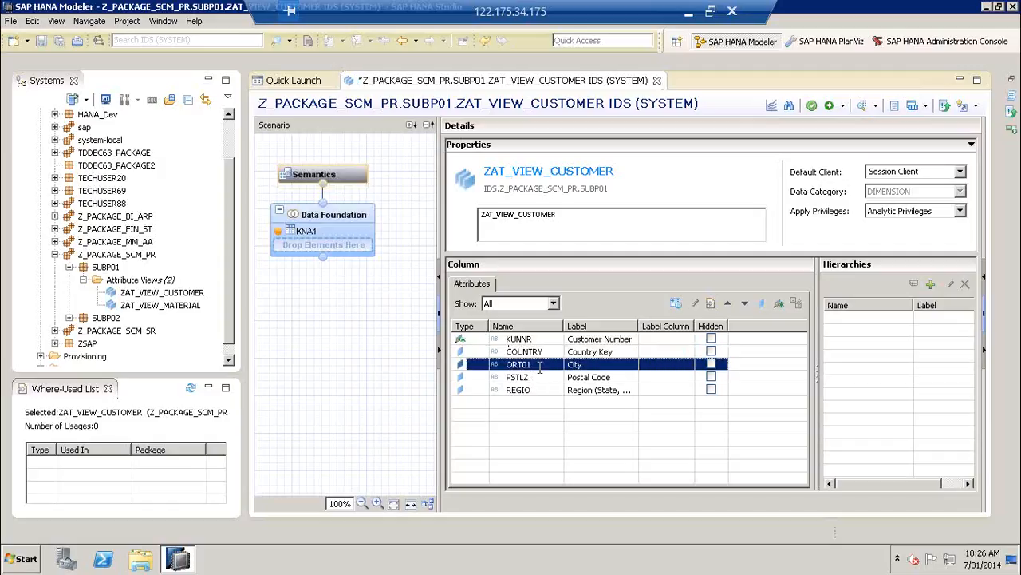
pyautogui.write('CITY')
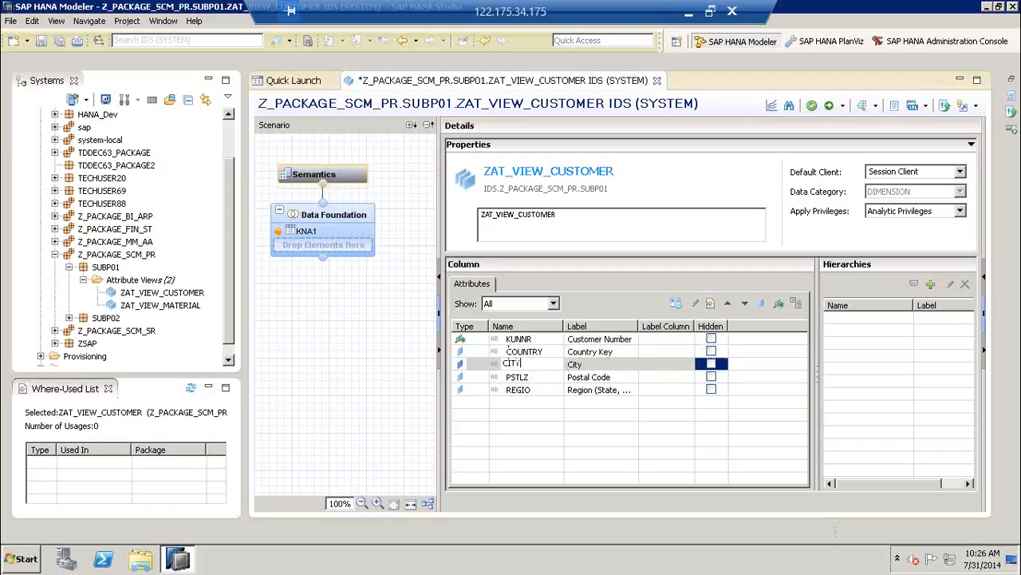
# Rename the PSTLZ column to ZIP and the REGIO column to STATE
pyautogui.click(537, 377)
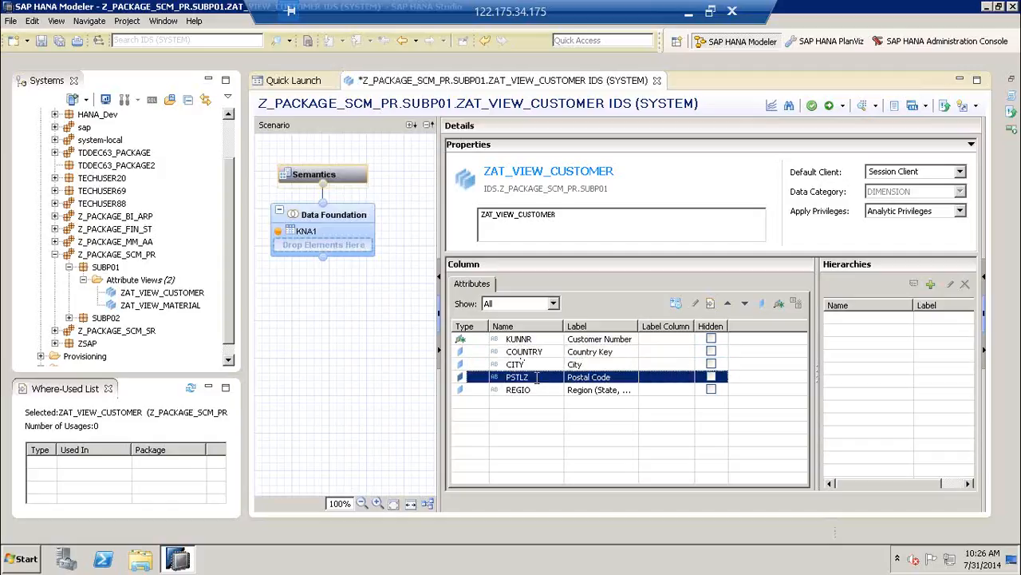
pyautogui.click(537, 377)
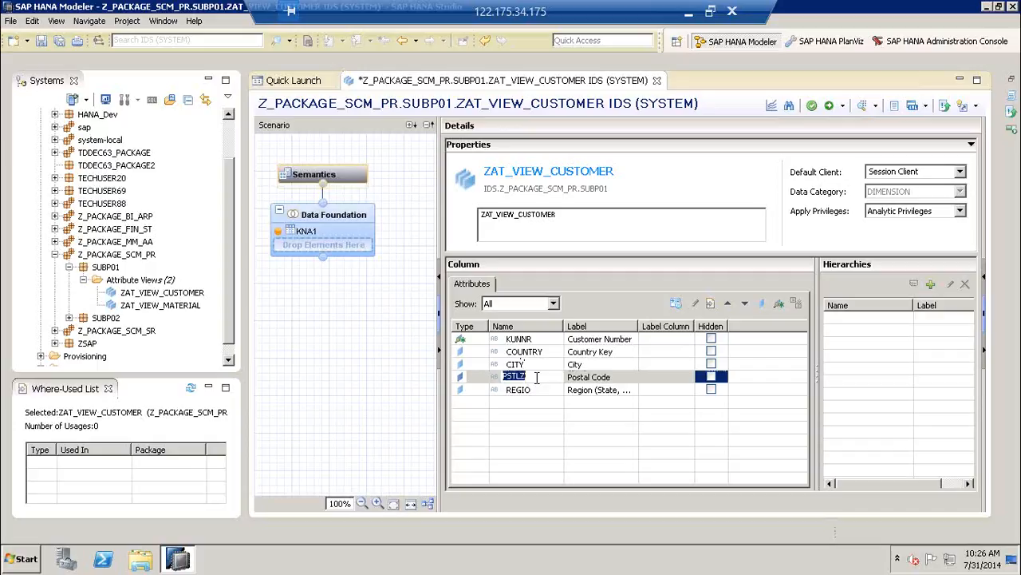
pyautogui.write('ZIP')
pyautogui.click(536, 389)
pyautogui.click(537, 389)
pyautogui.write('STATE')
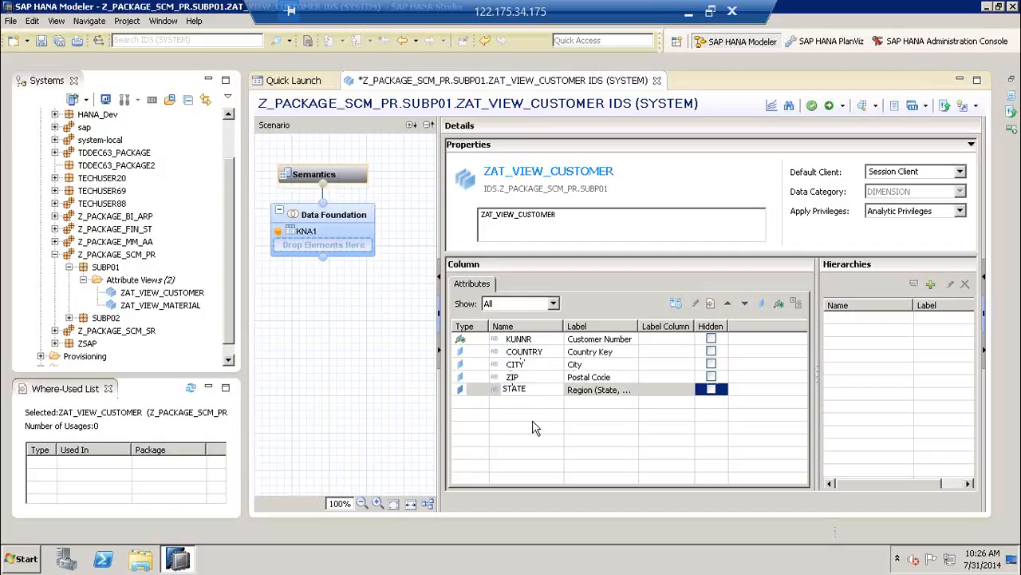
pyautogui.press('Return')
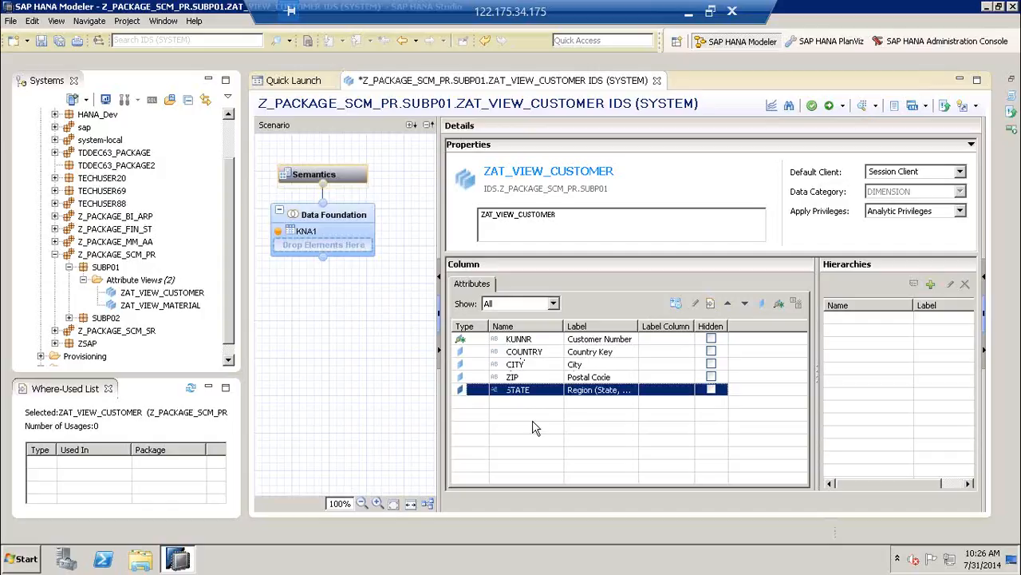
# Validate and activate ZAT_VIEW_CUSTOMER, and check the renamed columns in the raw data of its preview
pyautogui.click(812, 105)
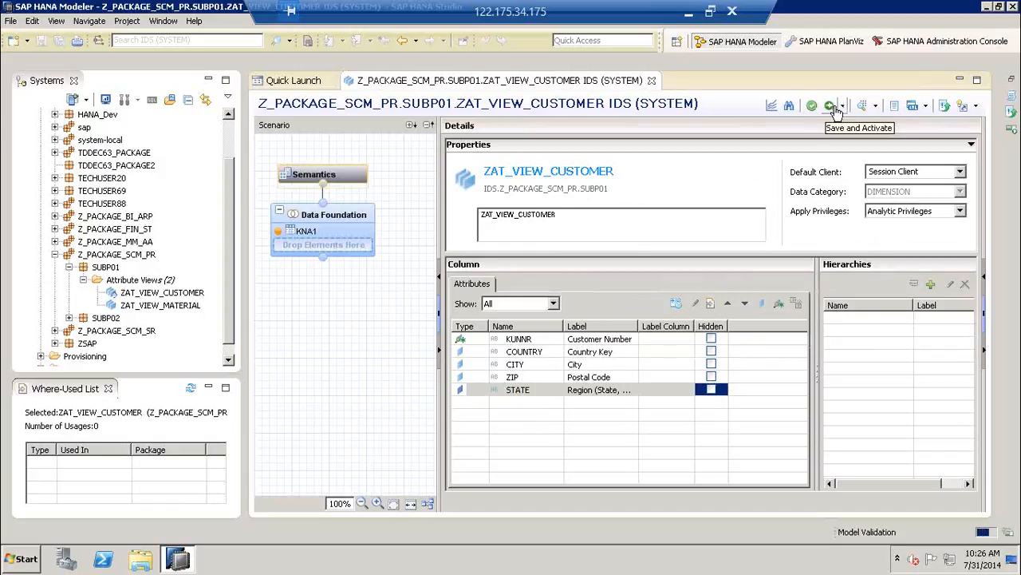
pyautogui.click(830, 106)
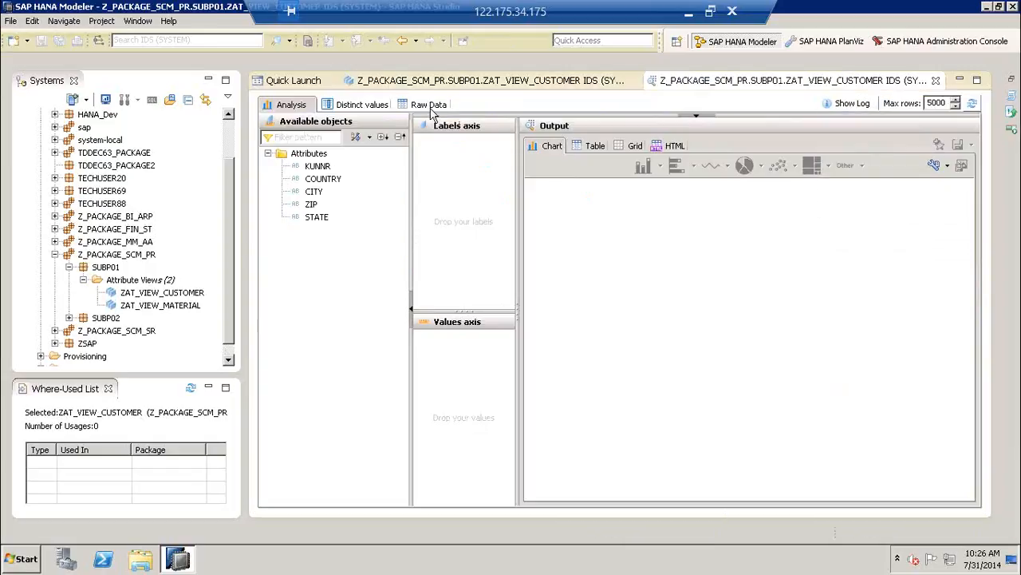
pyautogui.click(431, 106)
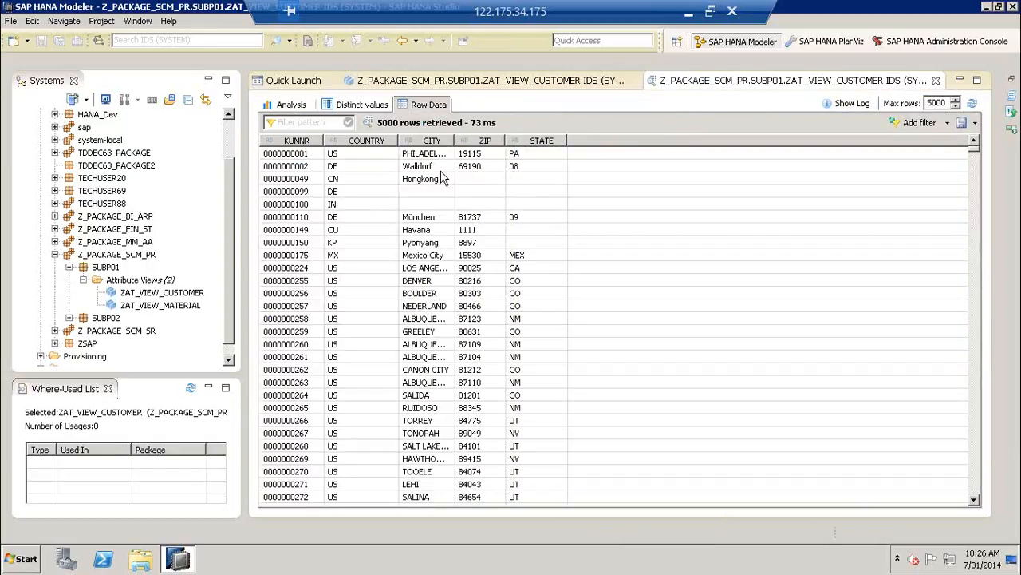
# Chart the count of KUNNR per COUNTRY in the preview analysis, dropping the STATE count tried first, and close the preview
pyautogui.click(292, 109)
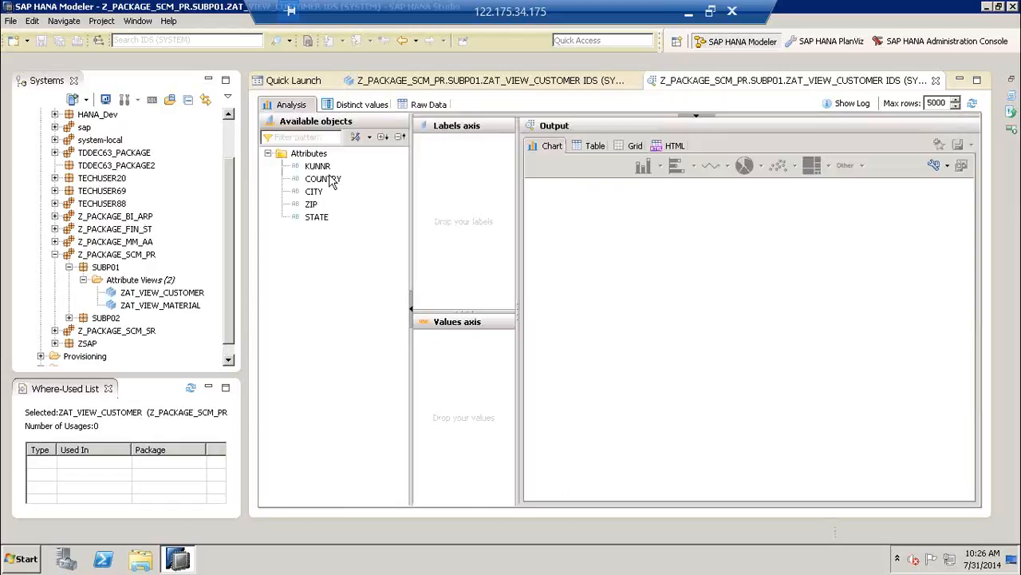
pyautogui.moveTo(331, 180); pyautogui.dragTo(435, 205)
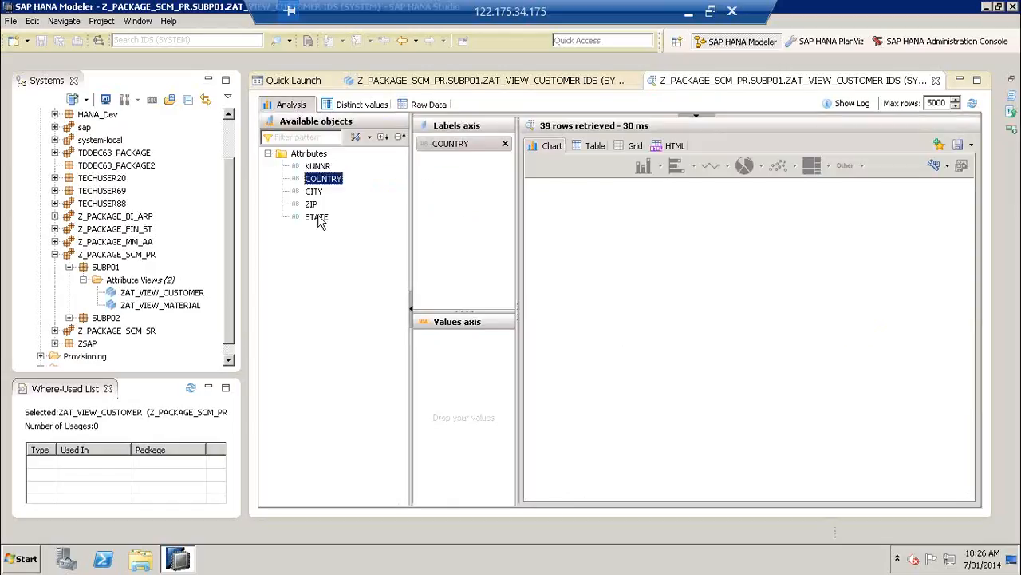
pyautogui.moveTo(317, 217); pyautogui.dragTo(471, 399)
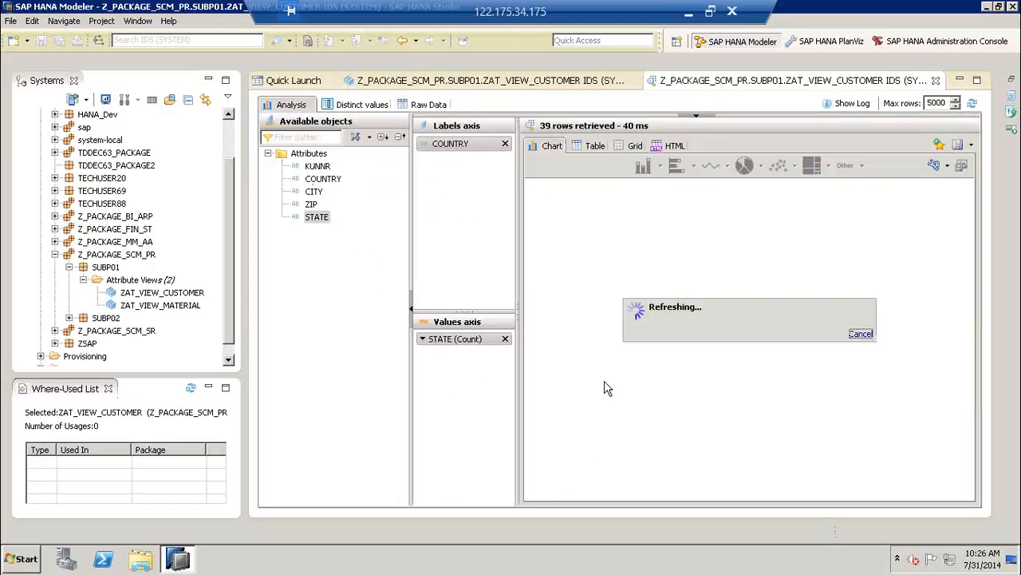
pyautogui.click(505, 339)
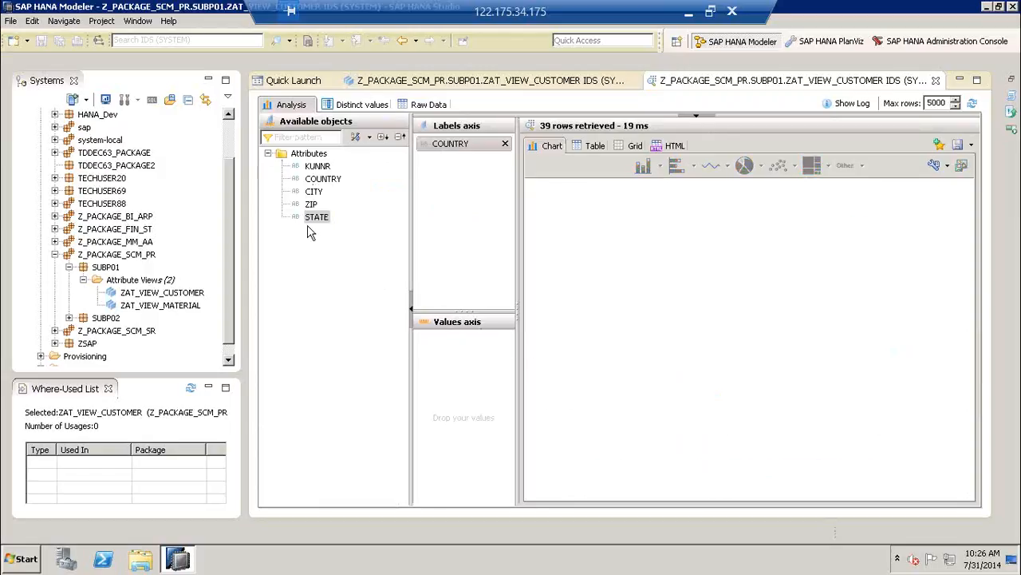
pyautogui.moveTo(317, 166); pyautogui.dragTo(443, 376)
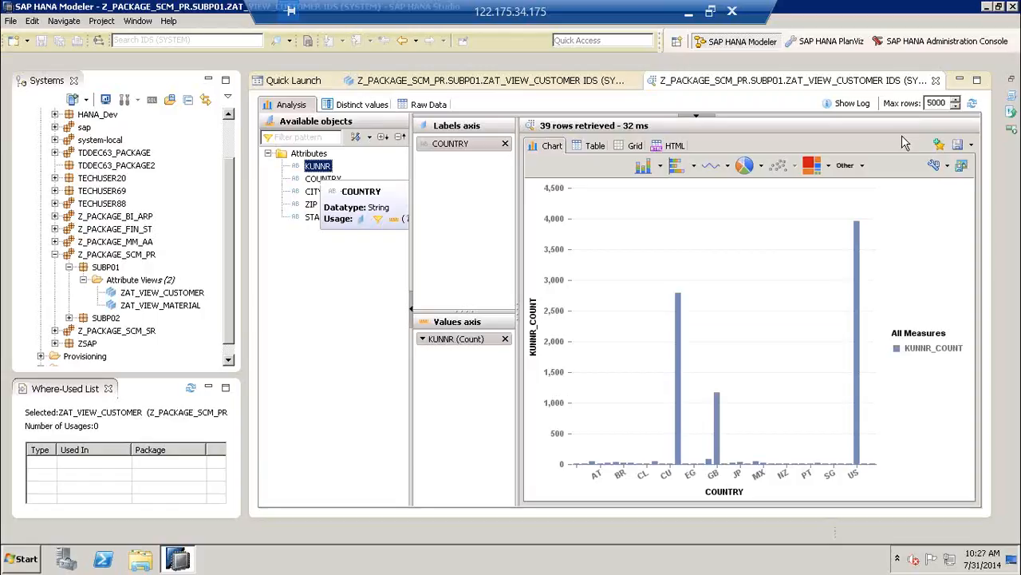
pyautogui.click(936, 80)
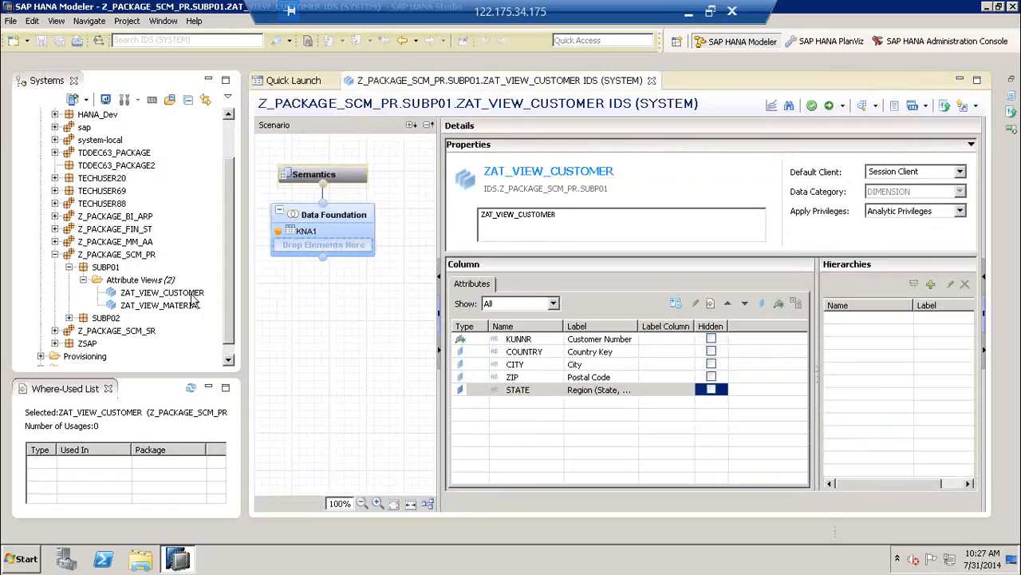
# Examine the subpackages of Z_PACKAGE_MM_AA and the attribute views under SUBP01 of Z_PACKAGE_SCM_PR
pyautogui.click(109, 268)
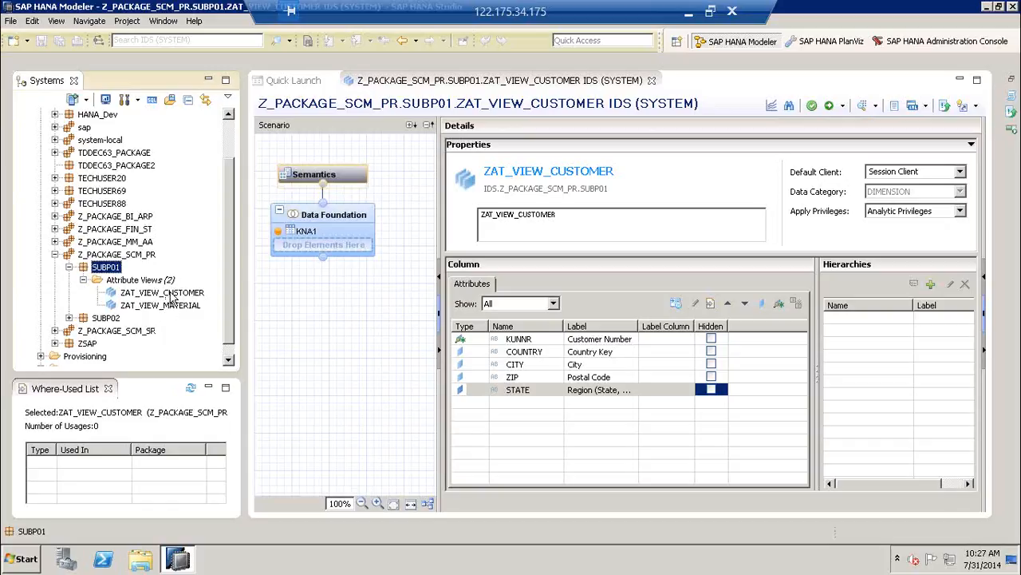
pyautogui.click(142, 243)
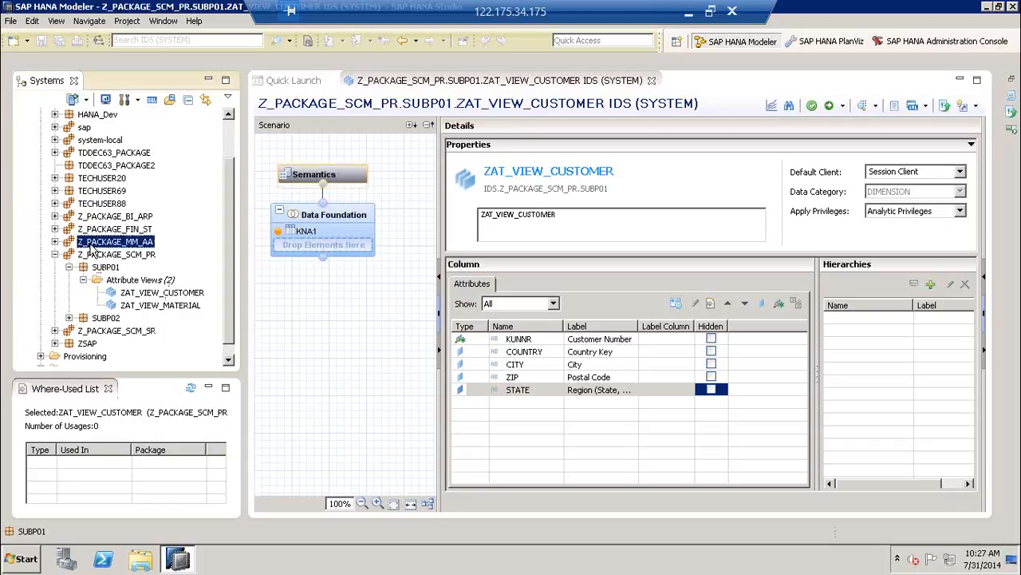
pyautogui.click(55, 243)
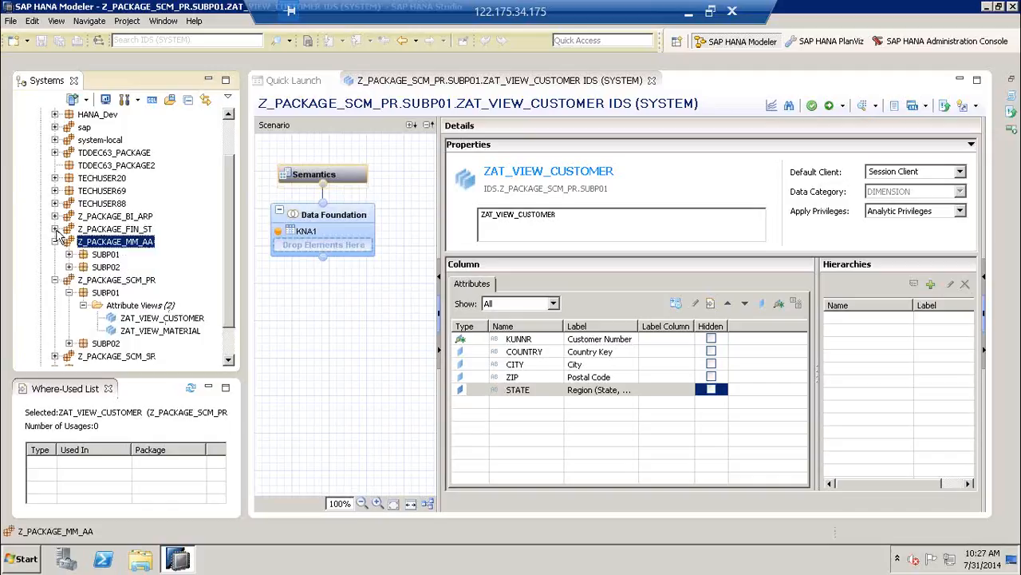
pyautogui.click(56, 243)
pyautogui.click(56, 243)
pyautogui.click(55, 242)
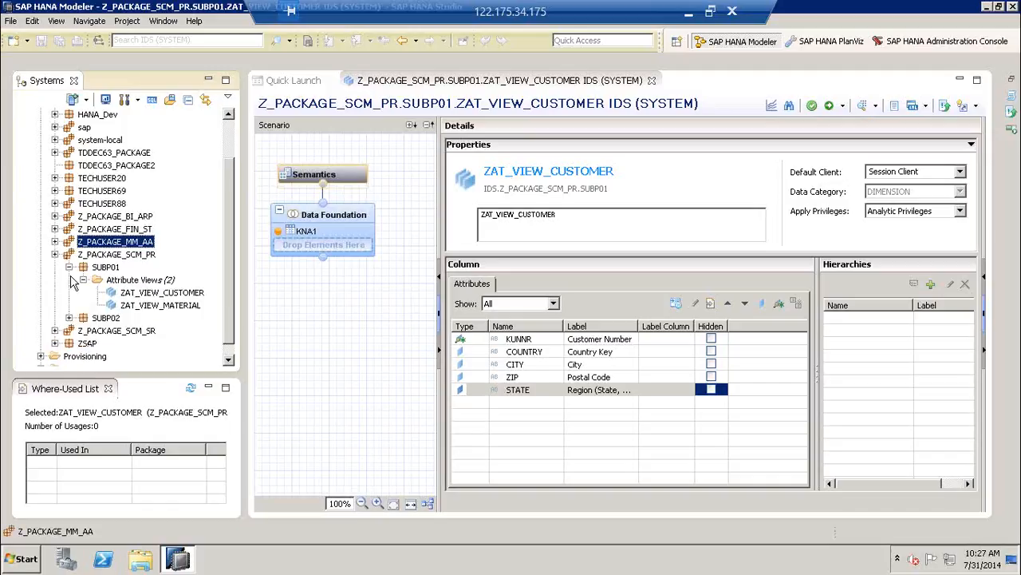
pyautogui.click(135, 295)
pyautogui.click(135, 307)
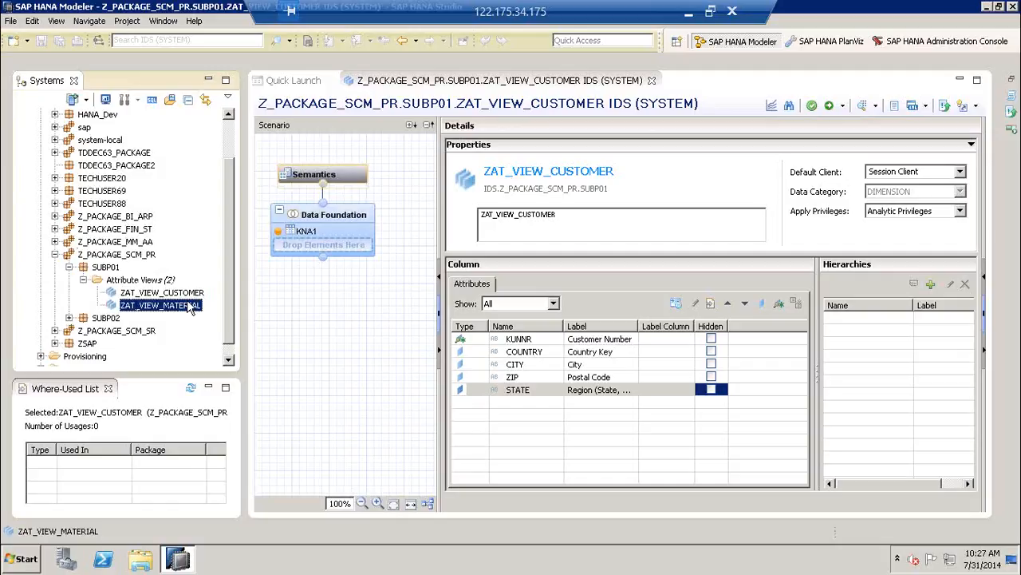
pyautogui.click(165, 282)
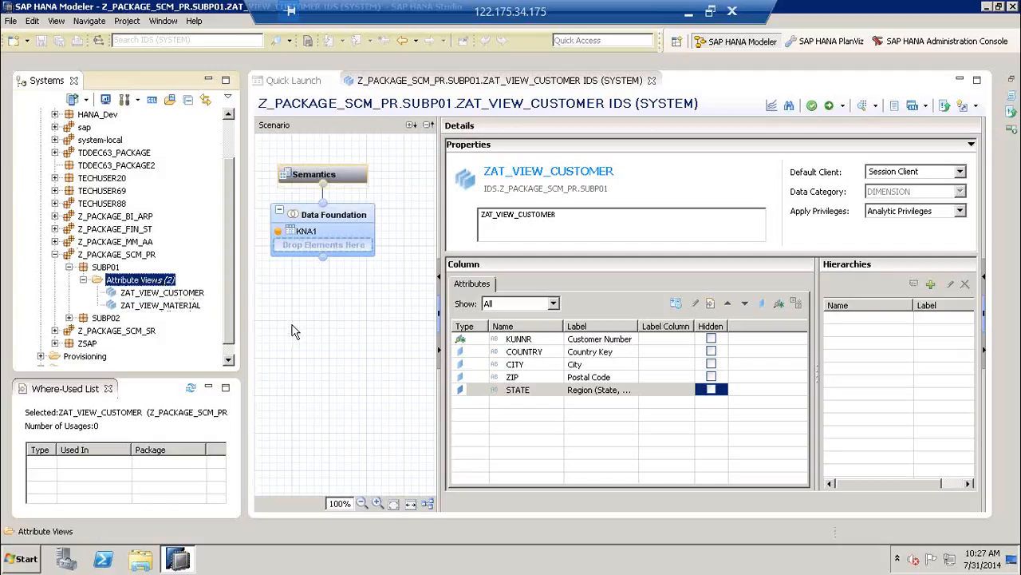
pyautogui.click(190, 293)
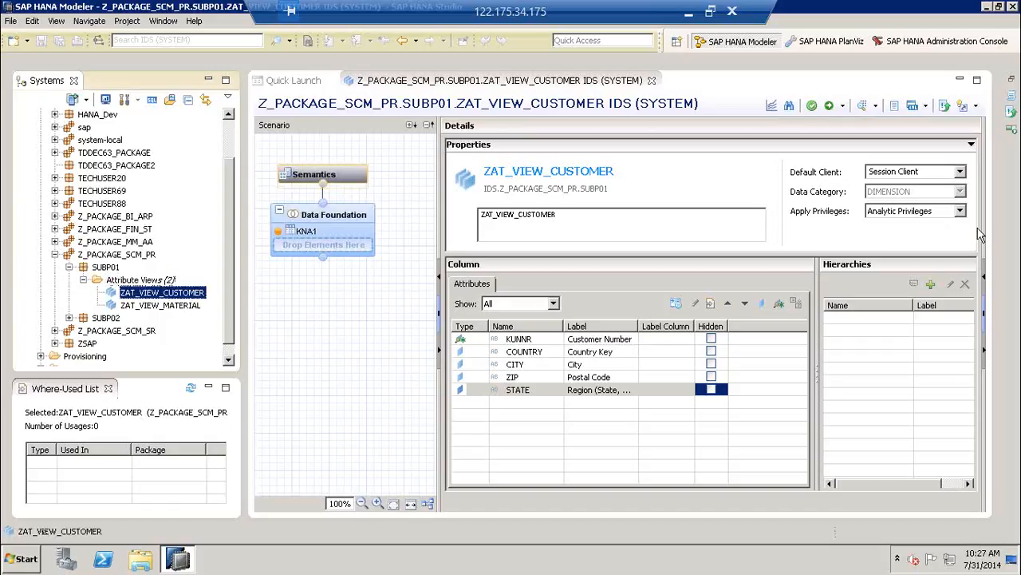
pyautogui.click(960, 211)
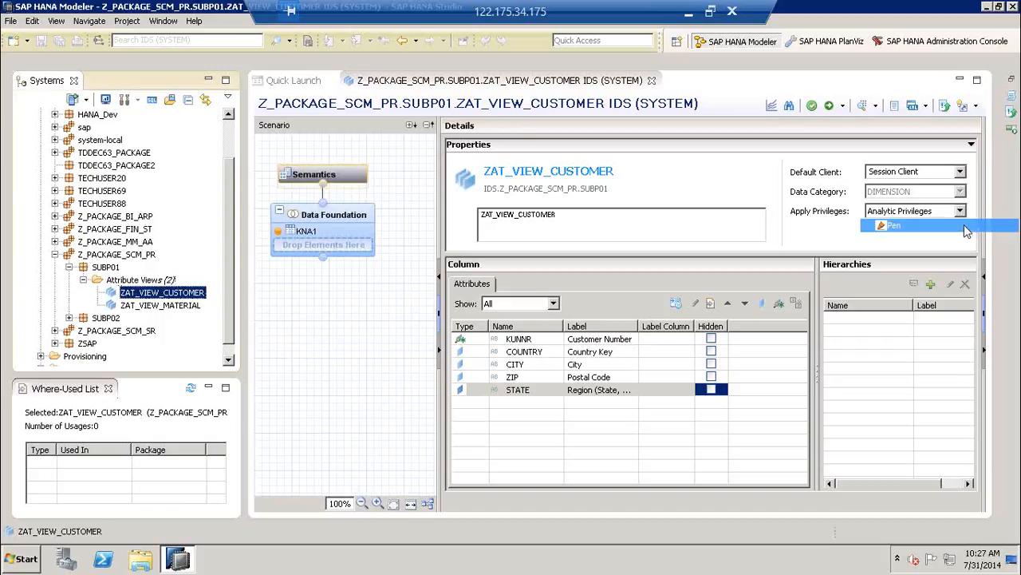
pyautogui.moveTo(766, 216)
pyautogui.mouseDown()
pyautogui.moveTo(895, 383)
pyautogui.moveTo(901, 361)
pyautogui.mouseUp()
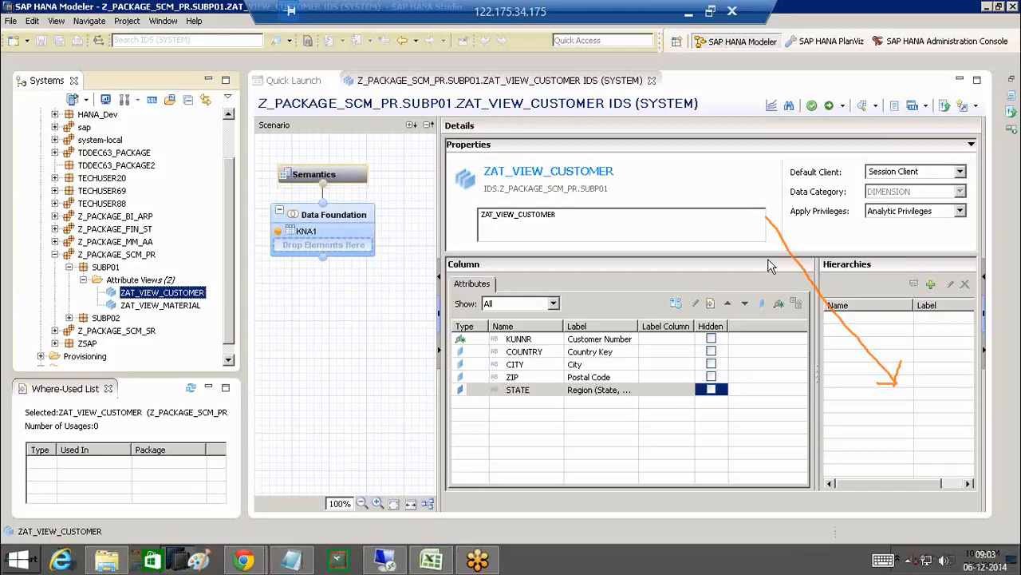
pyautogui.rightClick(802, 193)
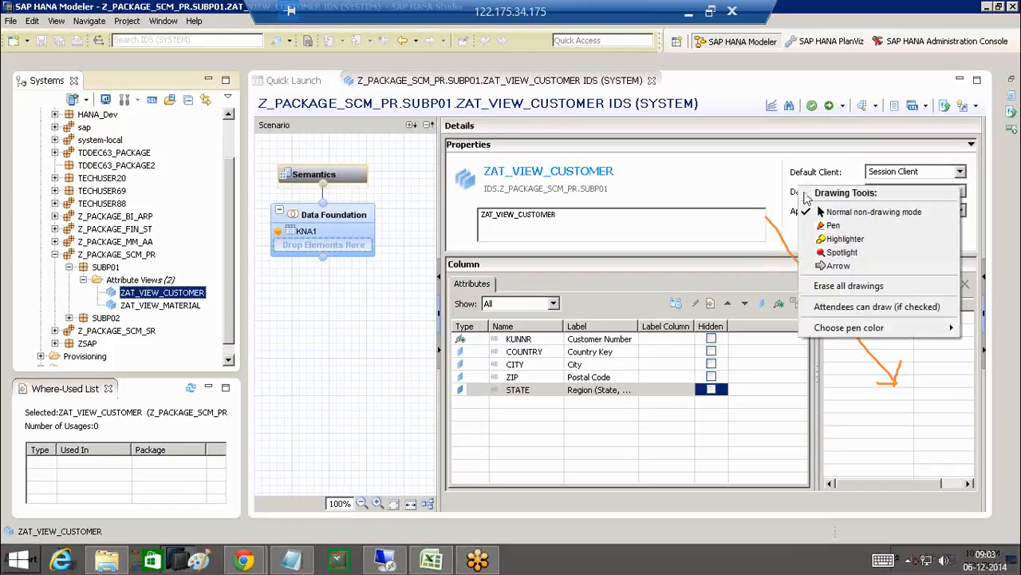
pyautogui.click(823, 288)
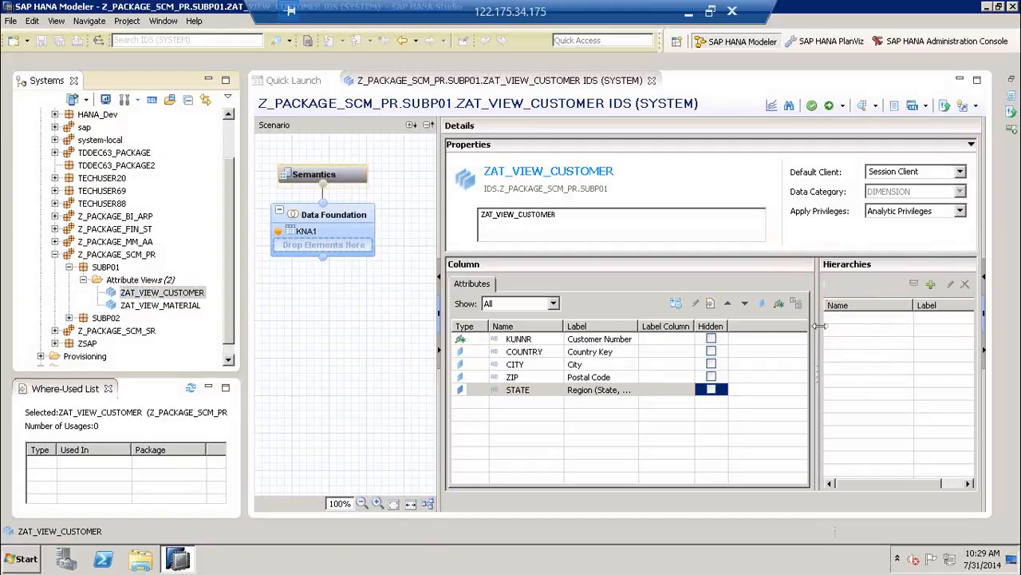